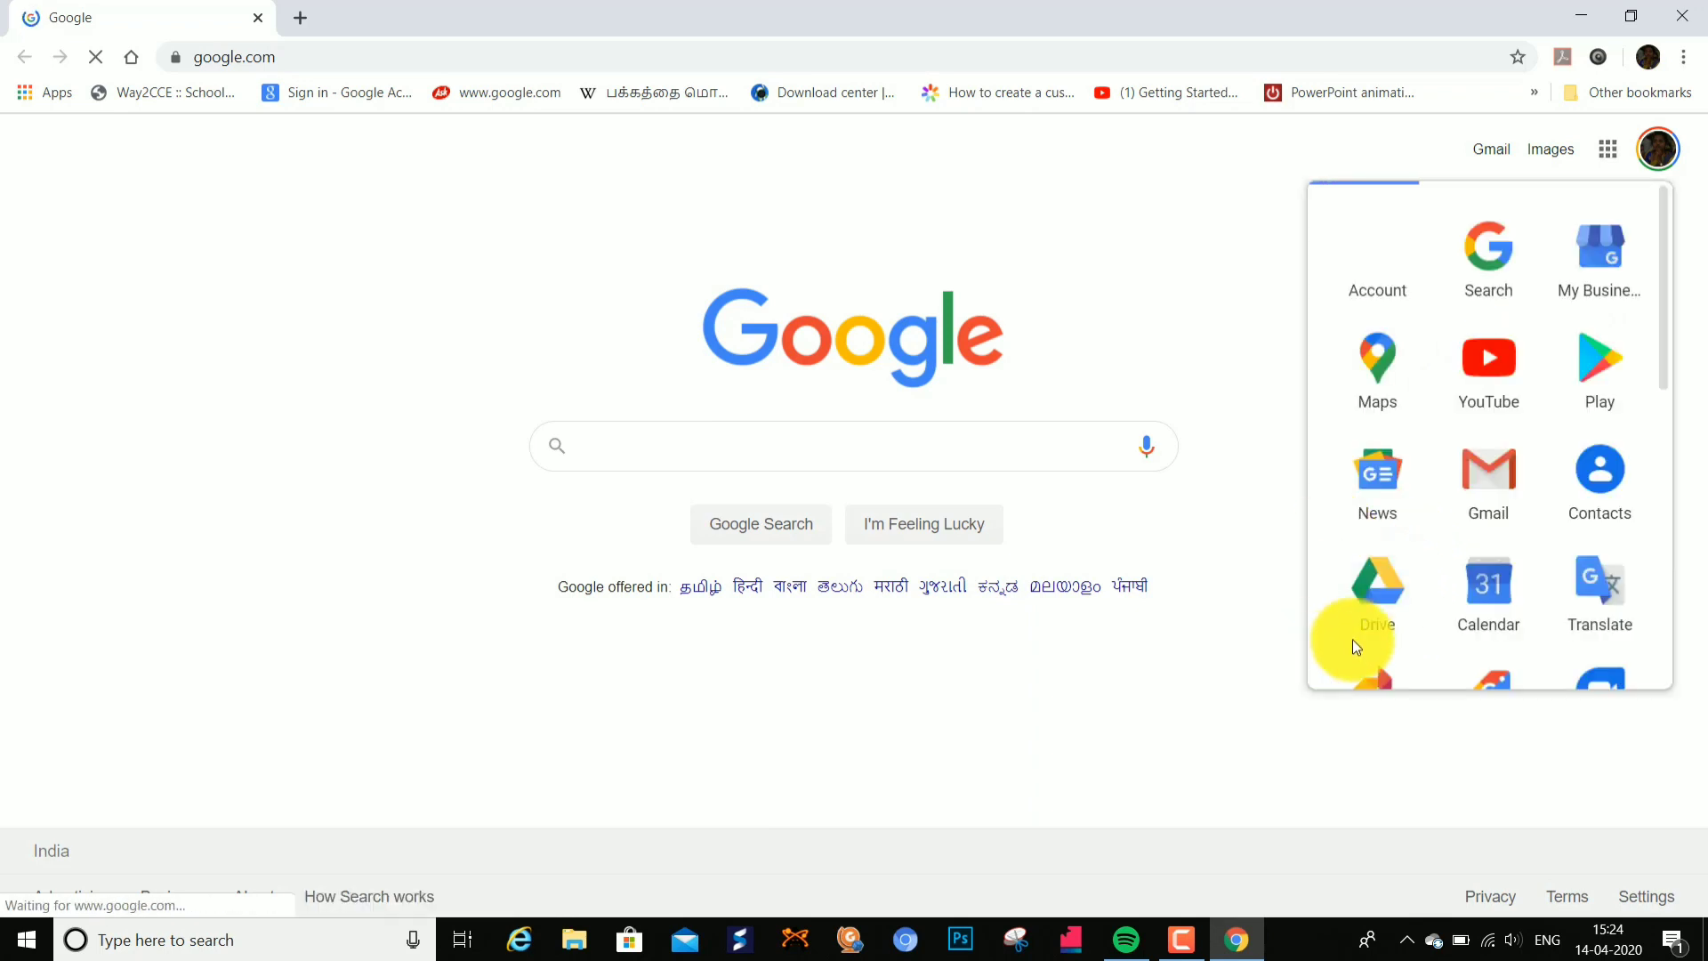
Step: Open Google Drive and create a new blank Google Form
left_click(1384, 596)
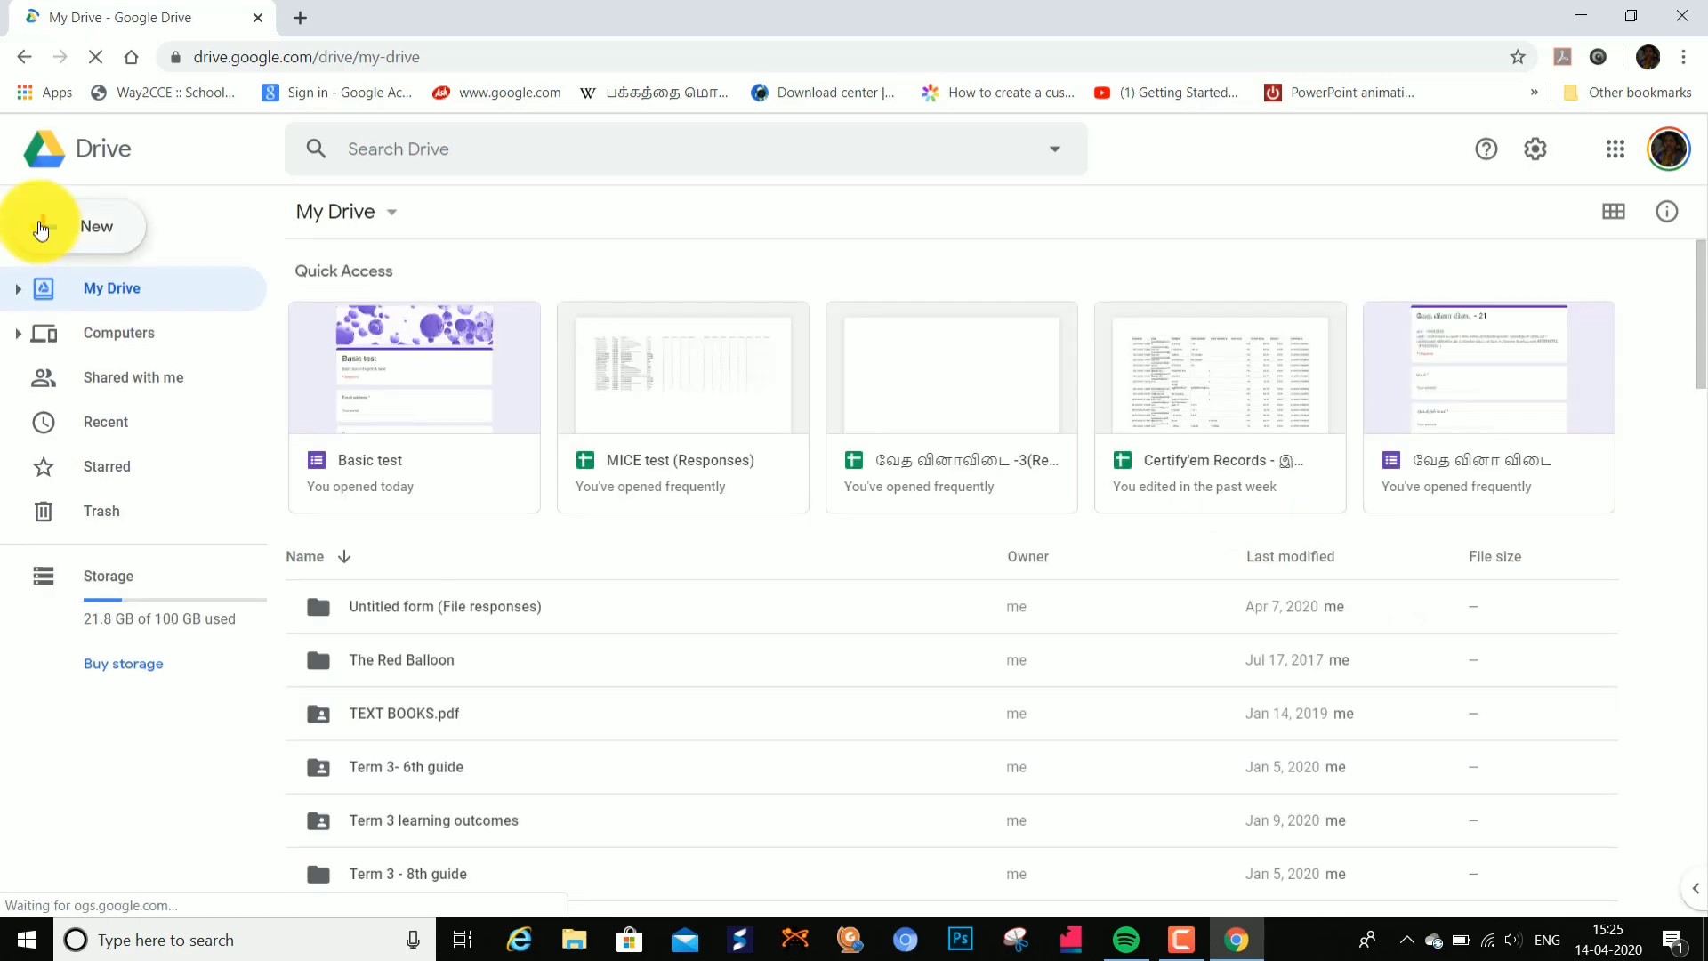
left_click(44, 229)
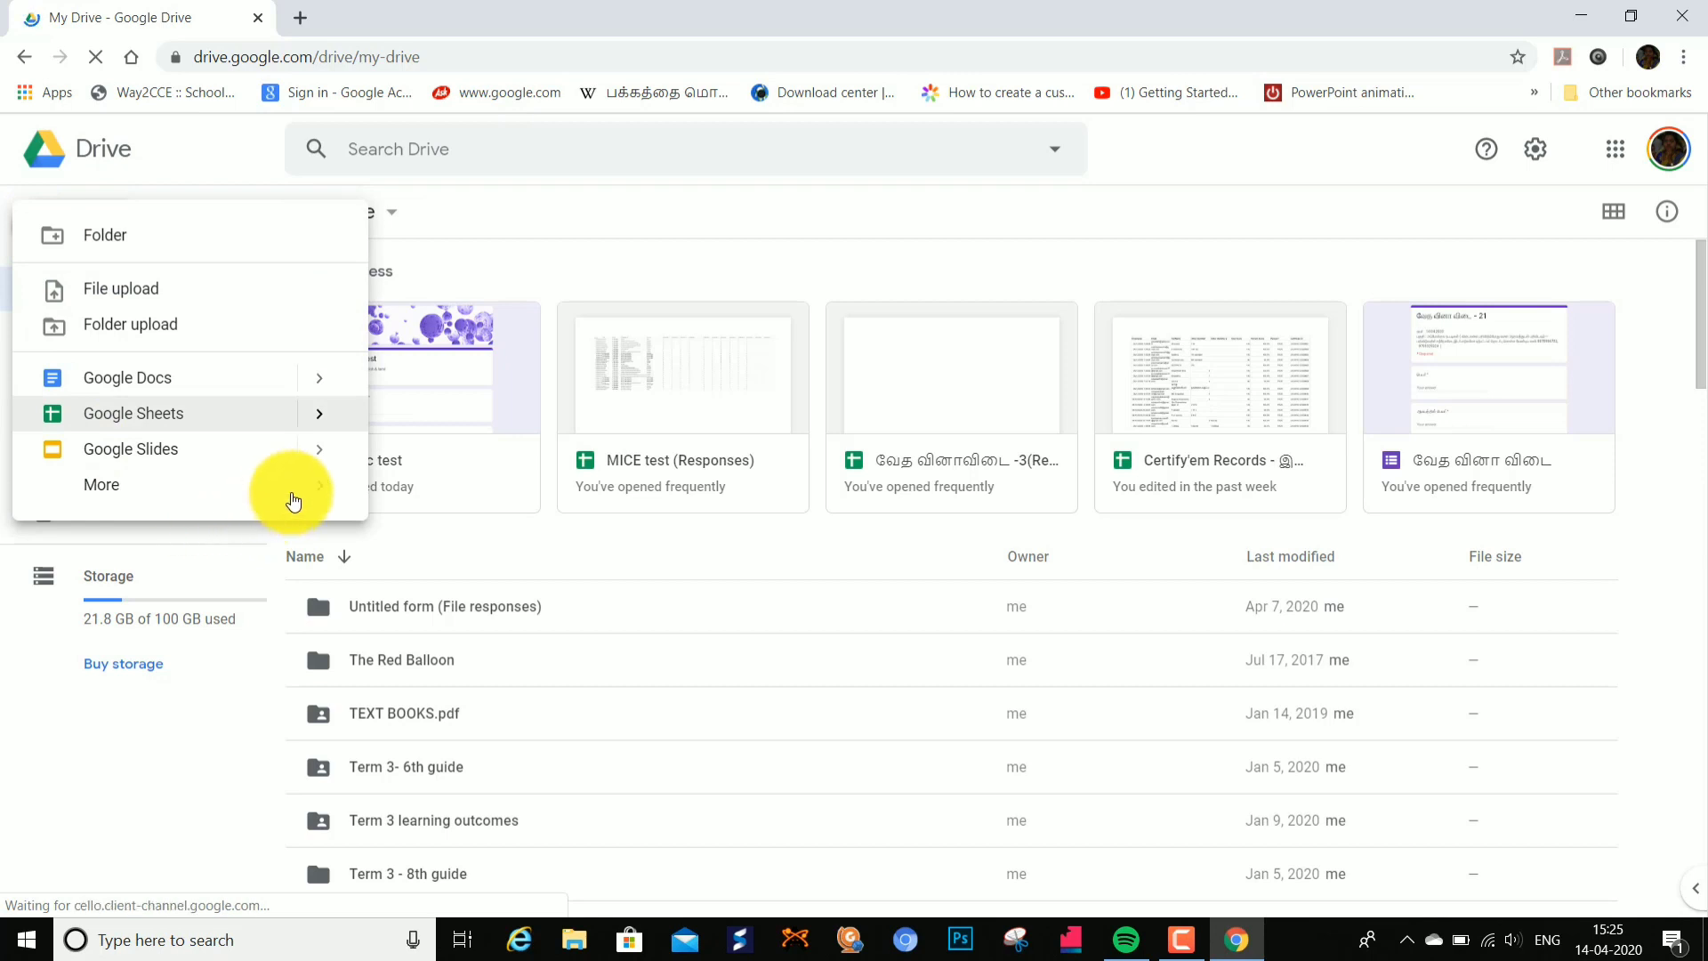
mouse_move(304, 498)
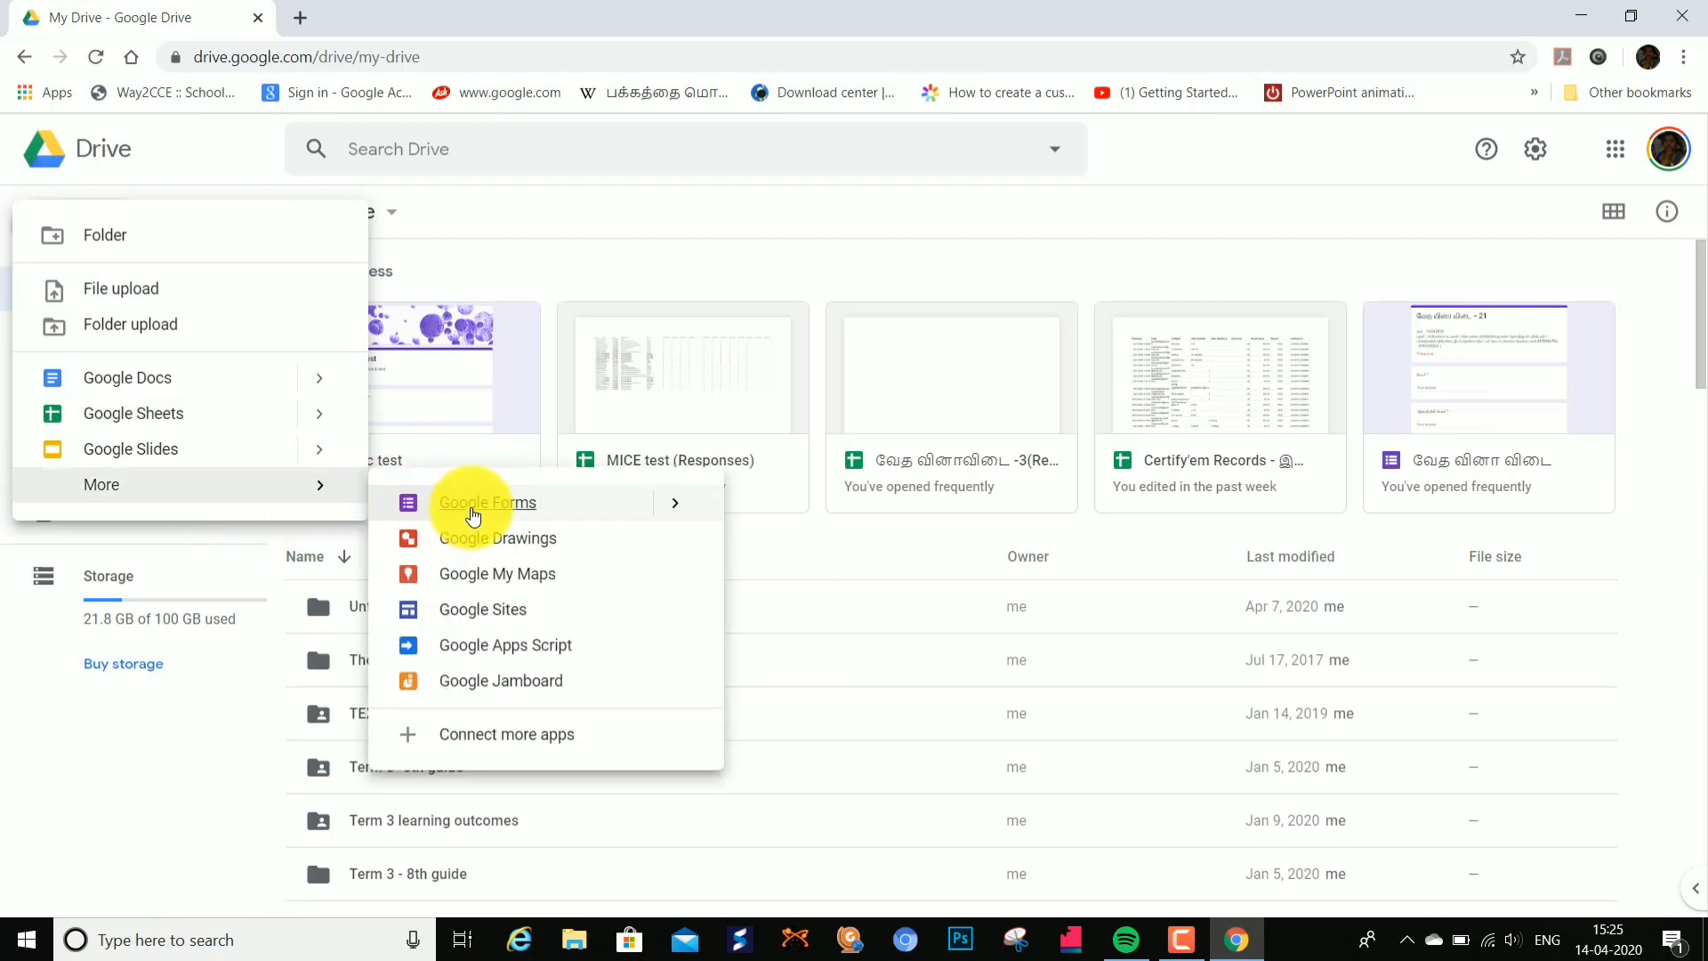
left_click(469, 511)
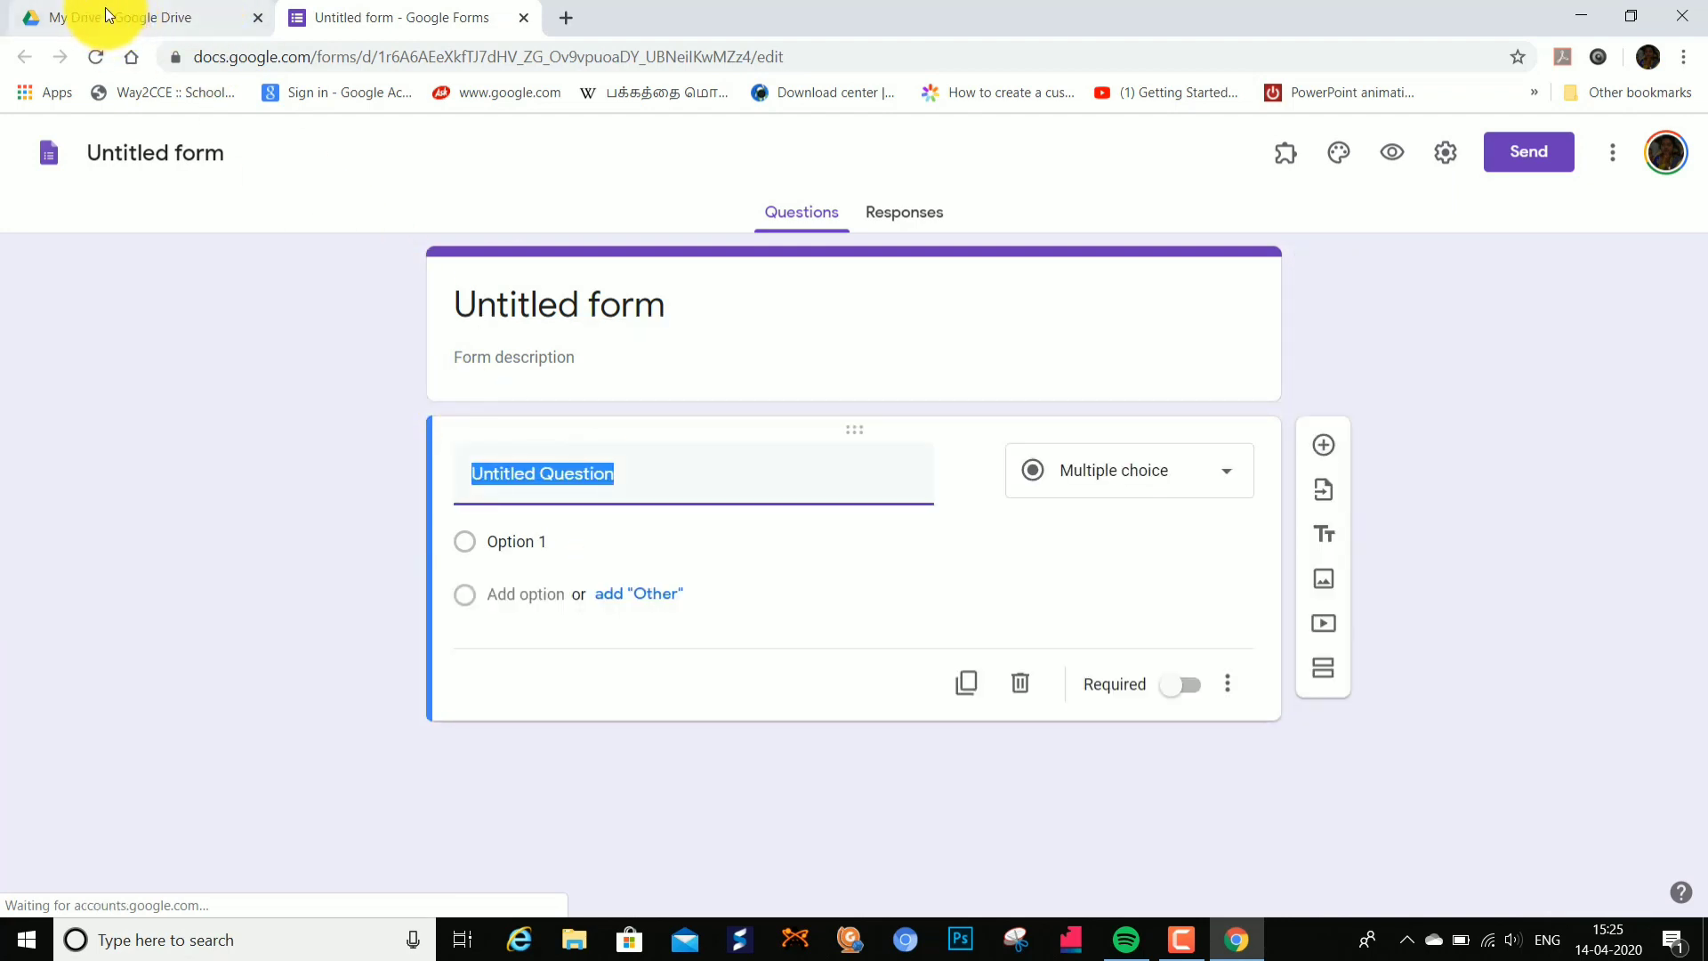
Step: Return to the Drive page and start another new Google Form from a template
left_click(105, 8)
left_click(49, 229)
mouse_move(270, 500)
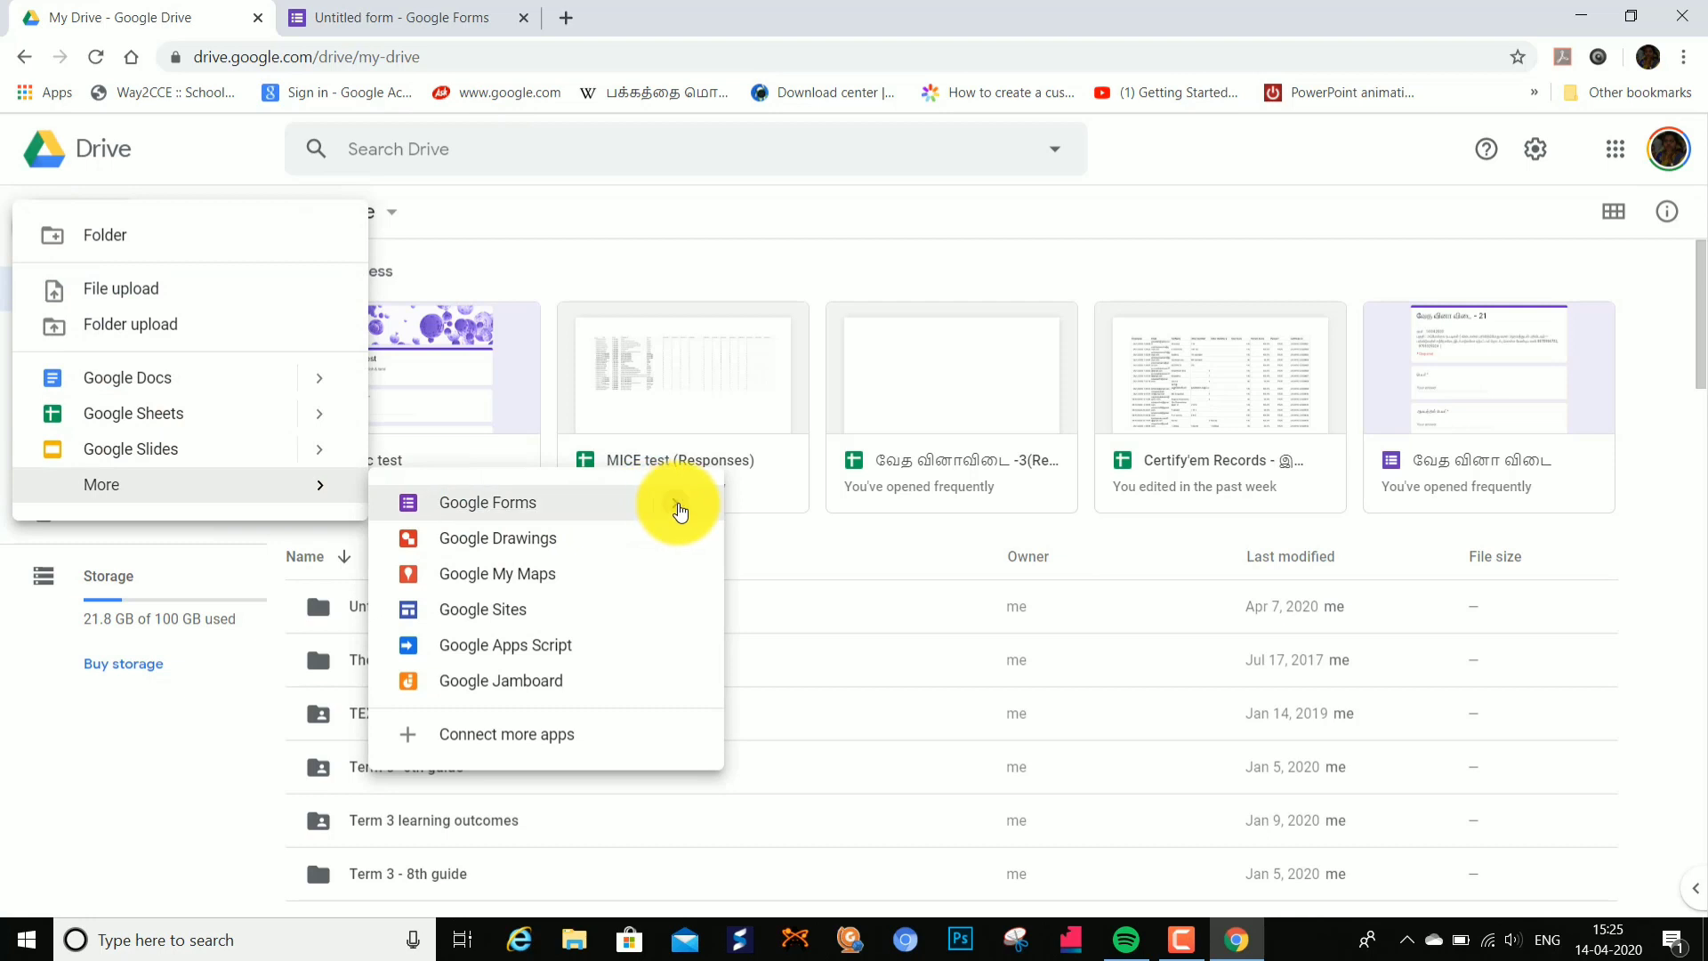
mouse_move(681, 510)
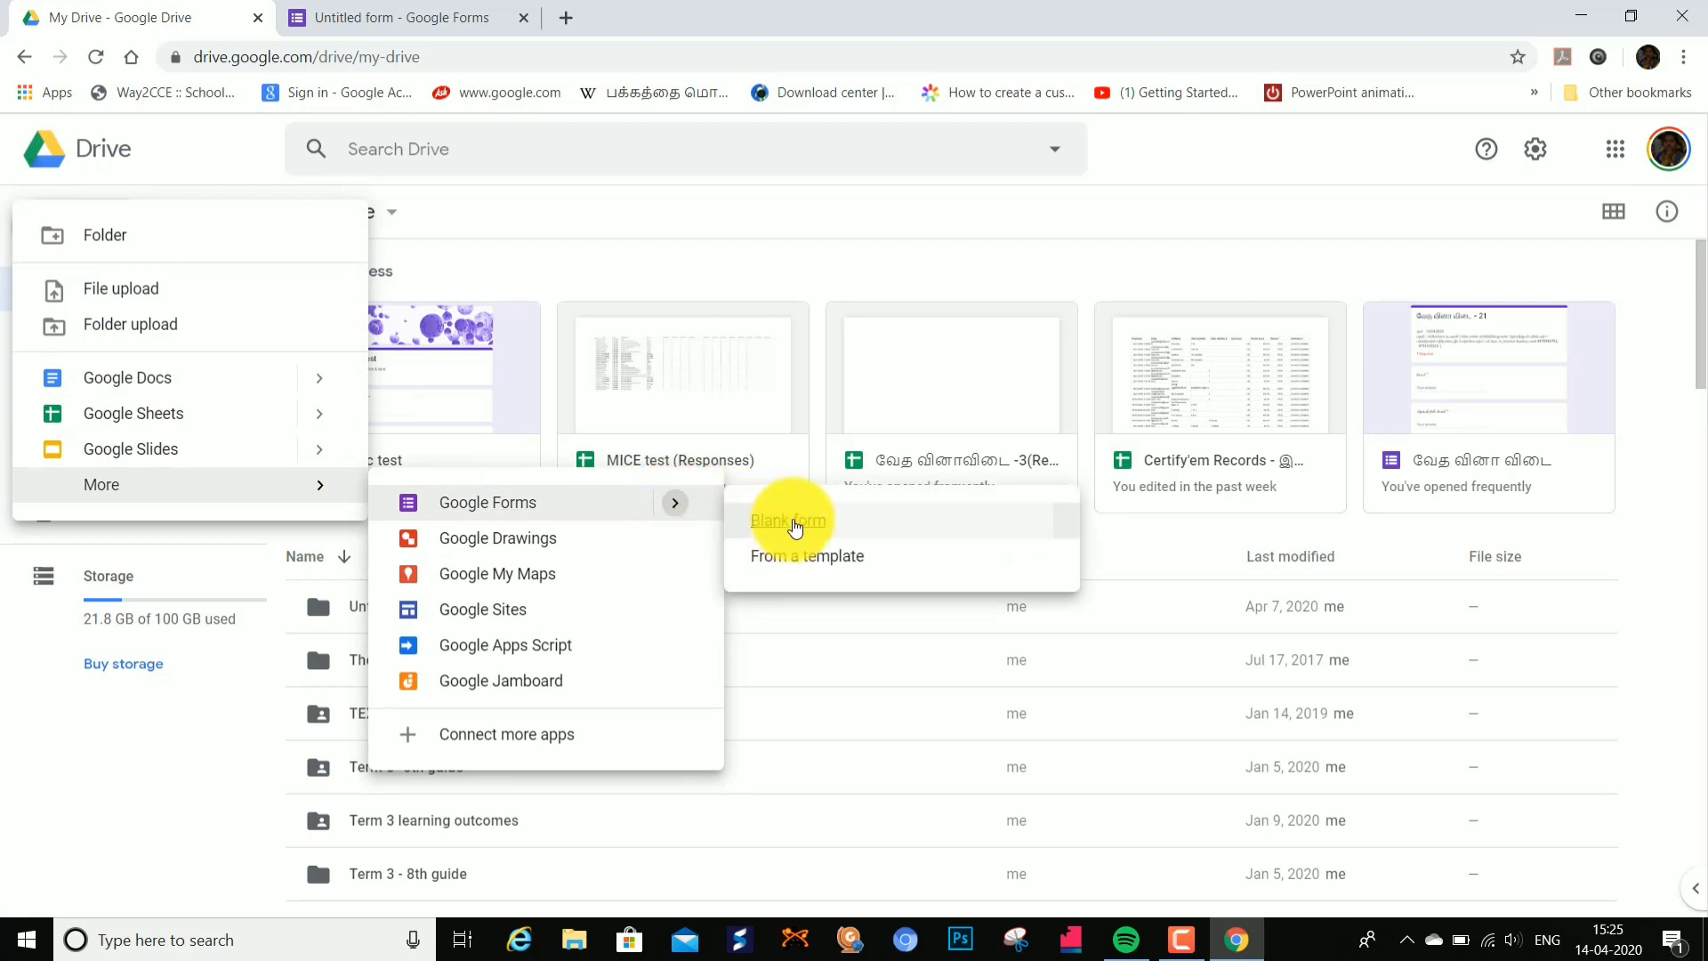
left_click(798, 558)
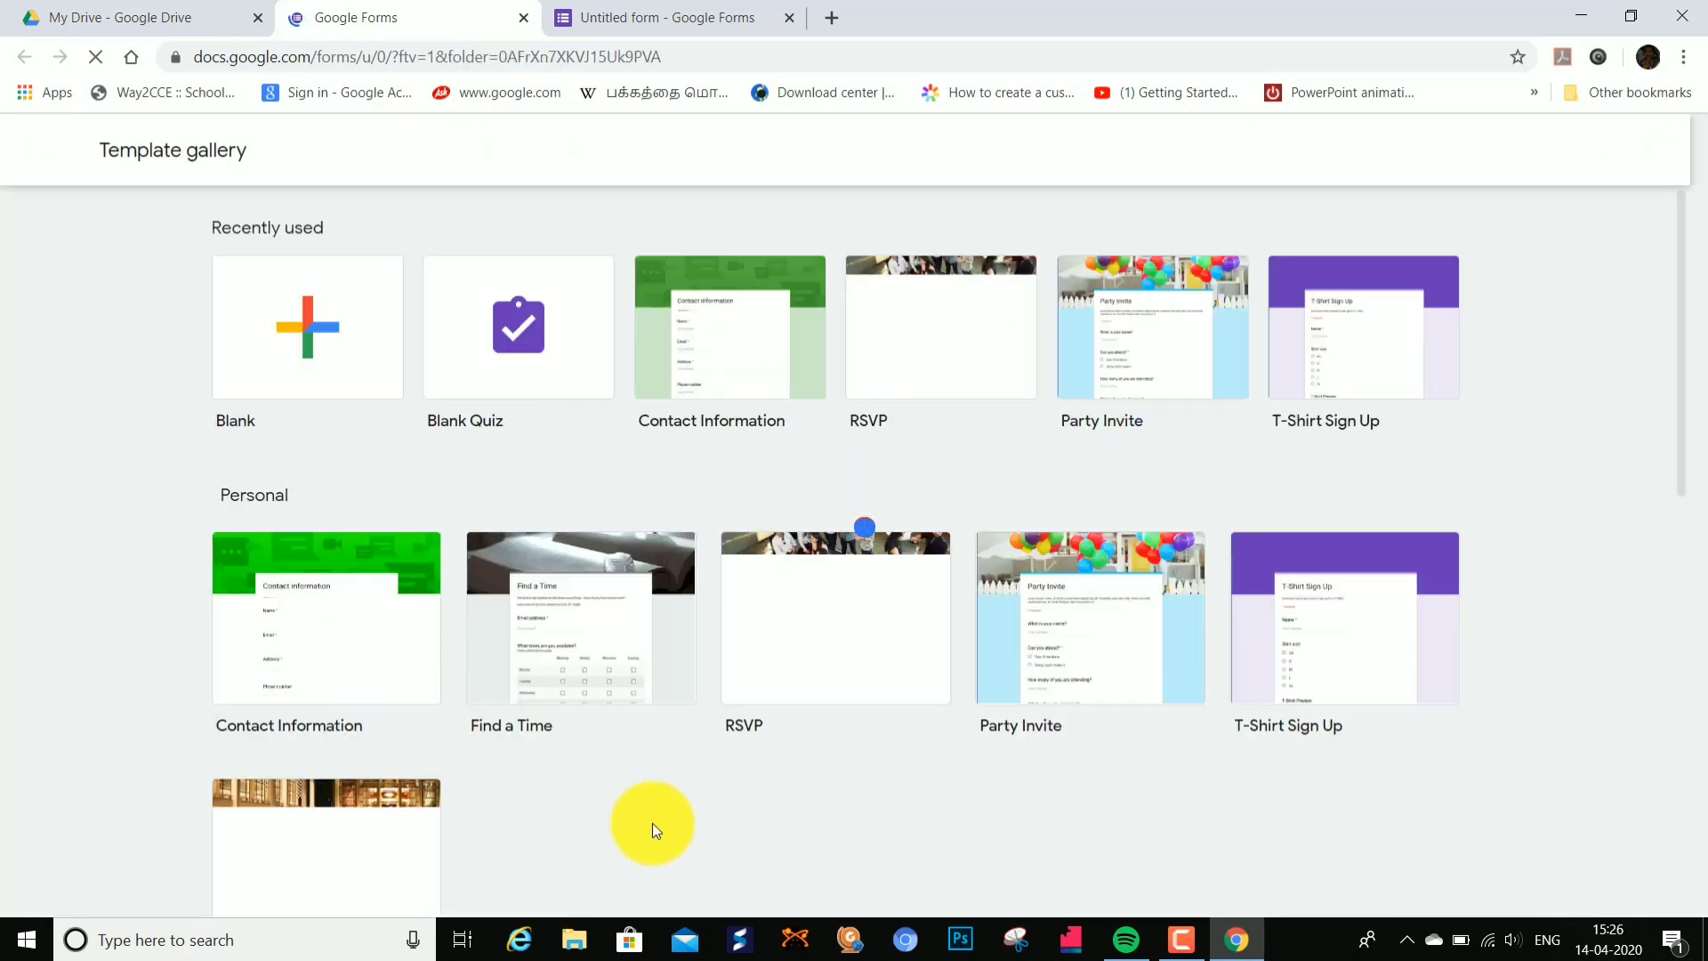
Step: Browse the Personal, Work and Education form templates and create a form from the Blank Quiz template
scroll(665, 808, "down", 9)
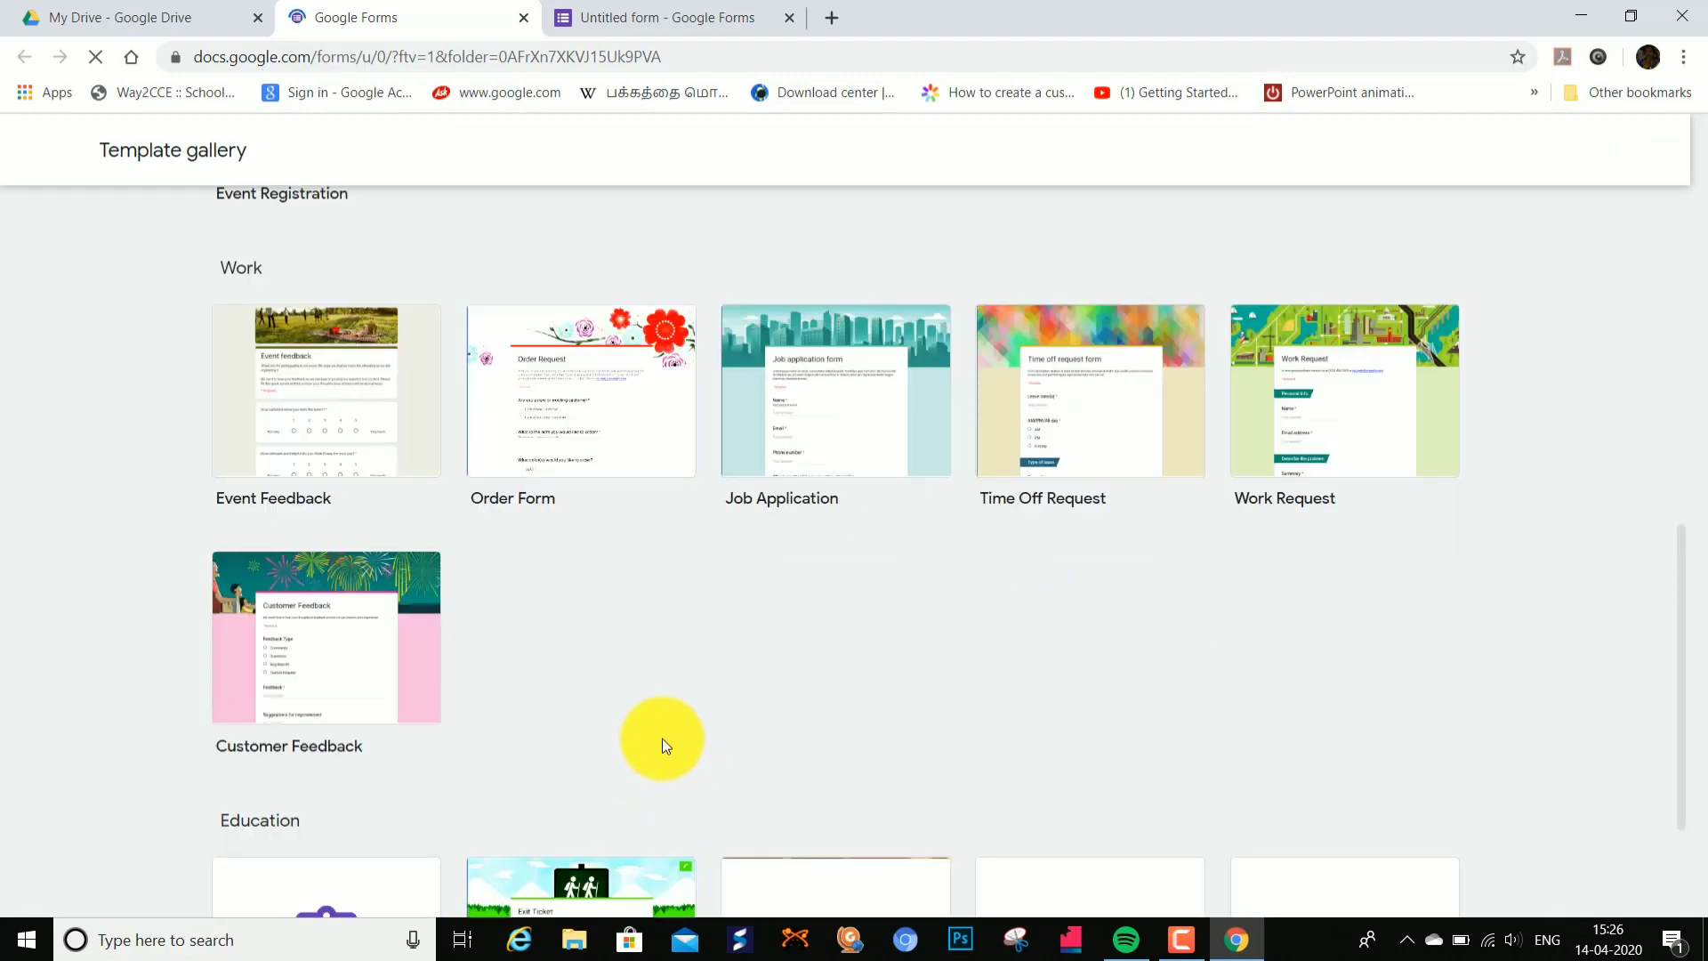
scroll(697, 691, "down", 2)
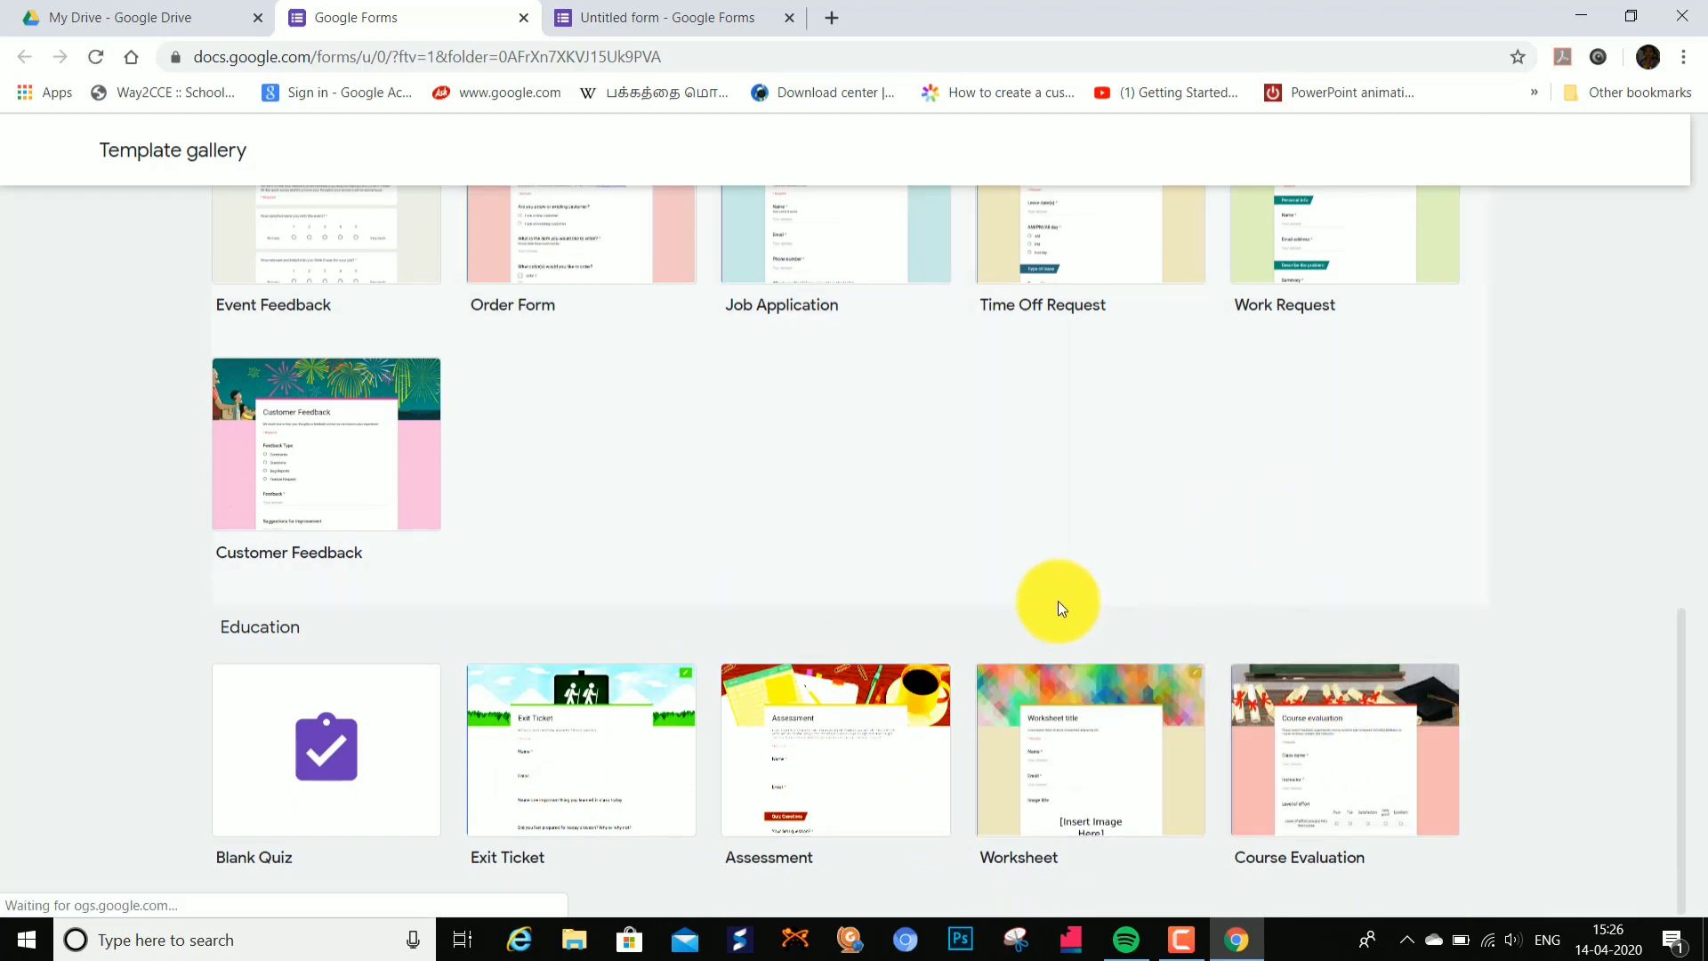
scroll(1150, 456, "up", 6)
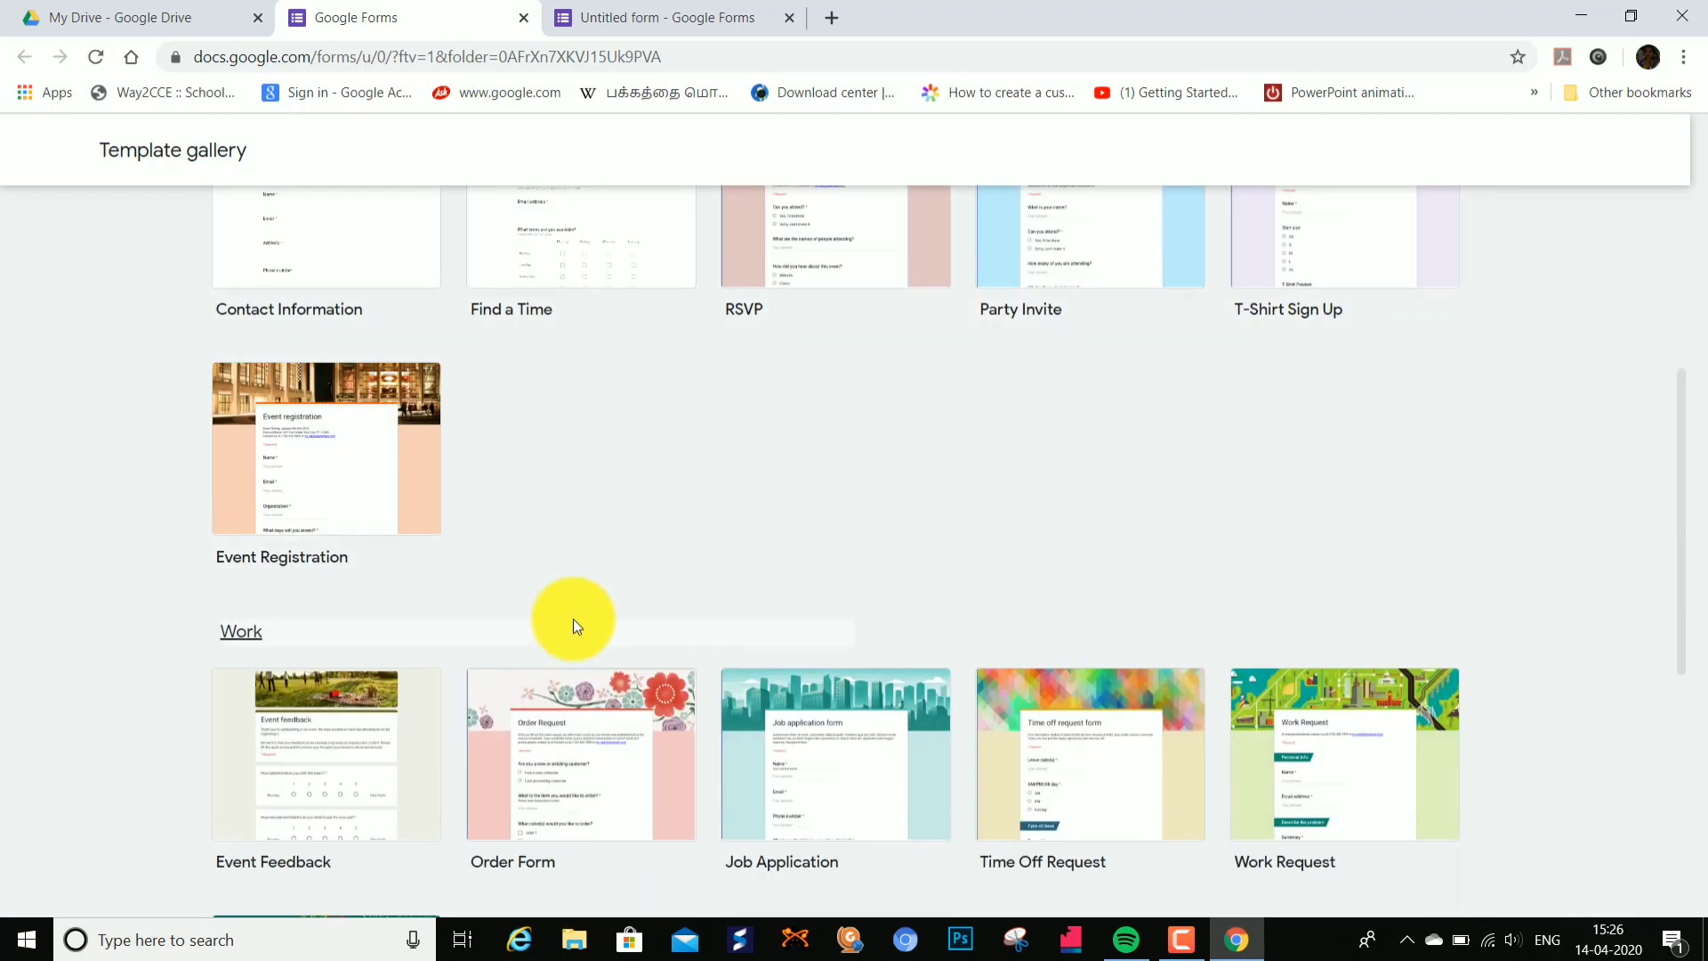
scroll(573, 623, "up", 5)
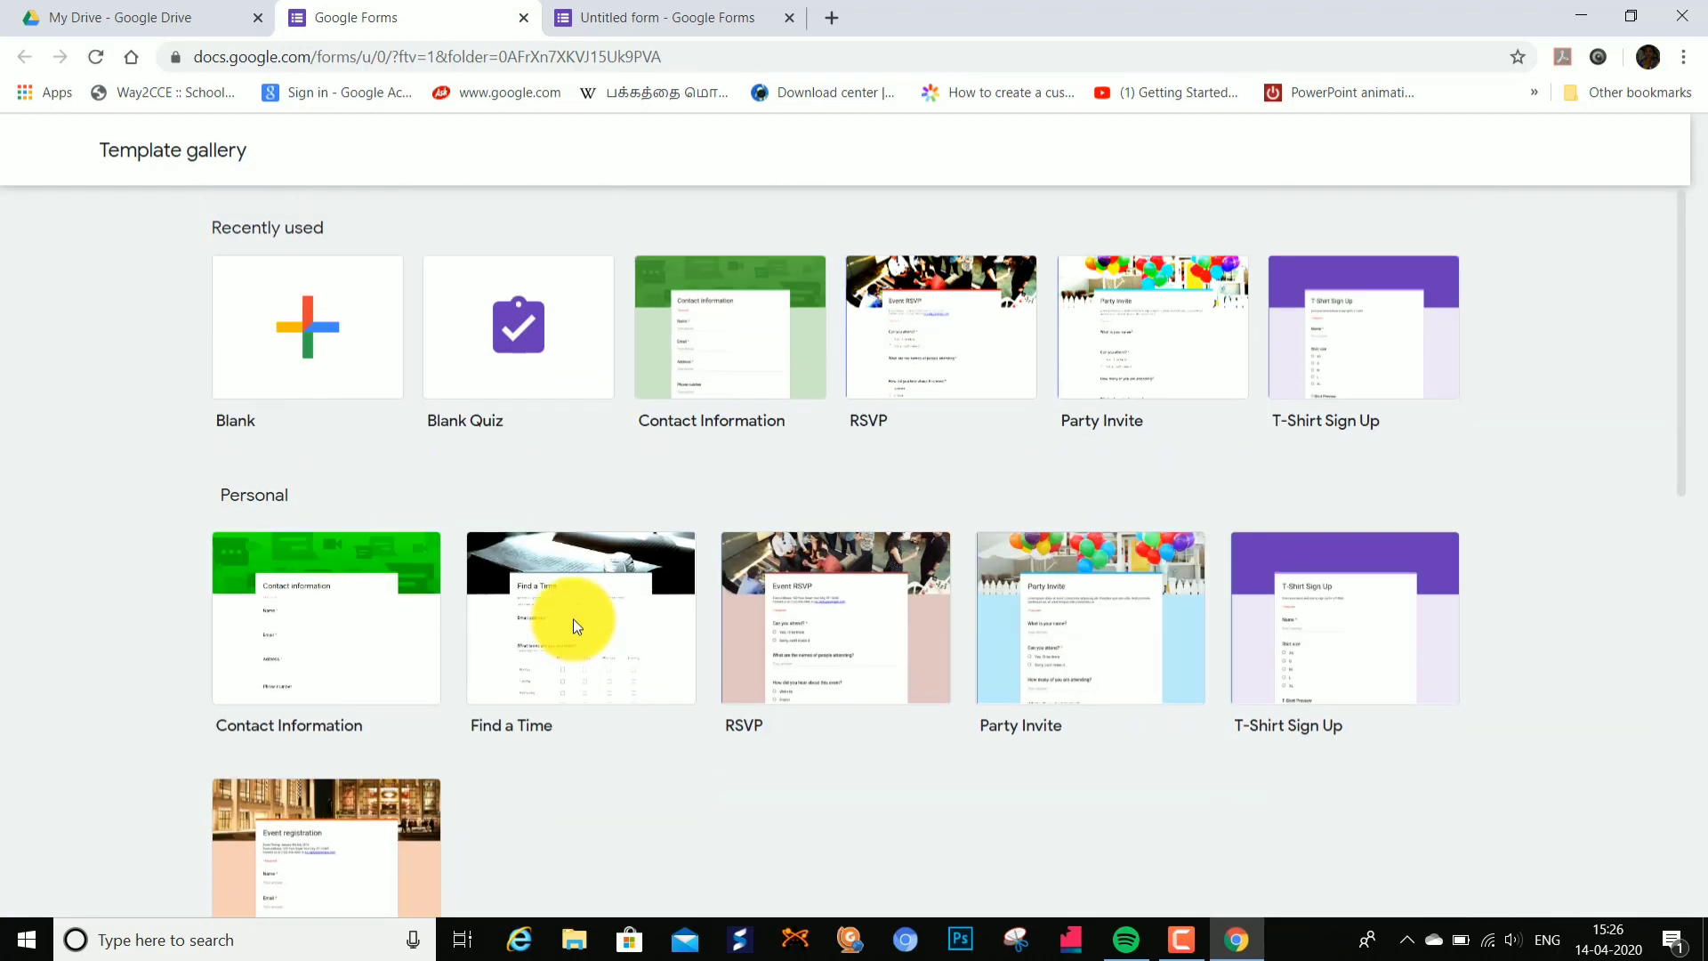
left_click(534, 317)
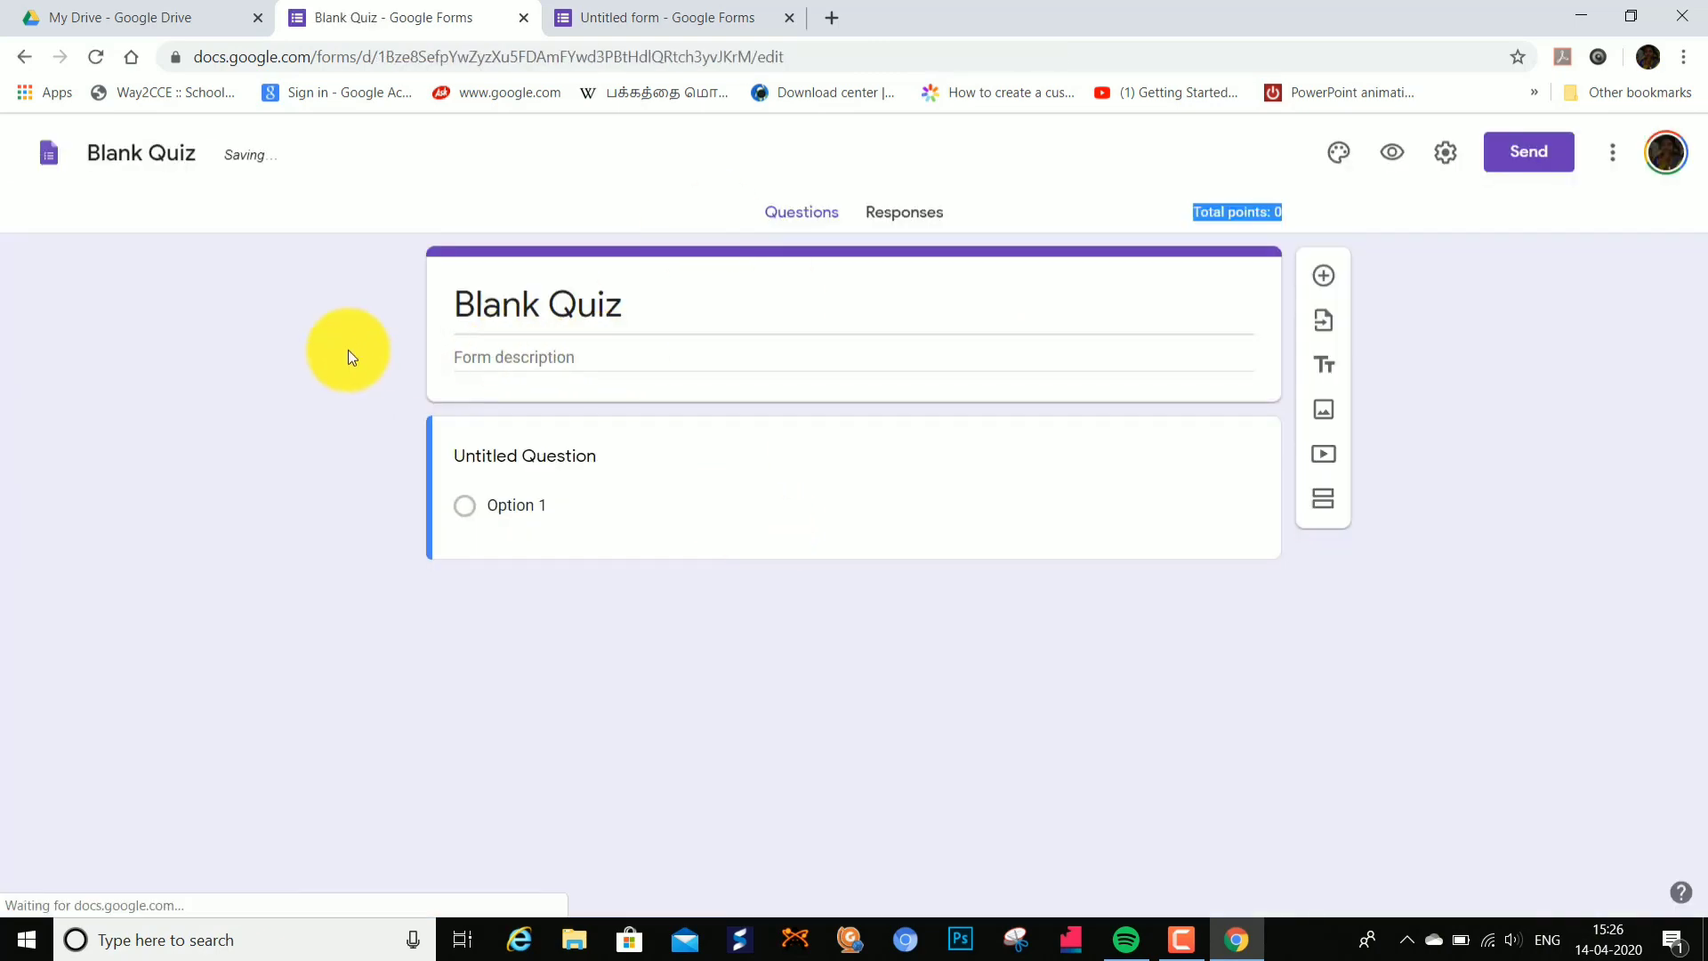
Step: Select the untitled question of the quiz and view its answer key
left_click(458, 428)
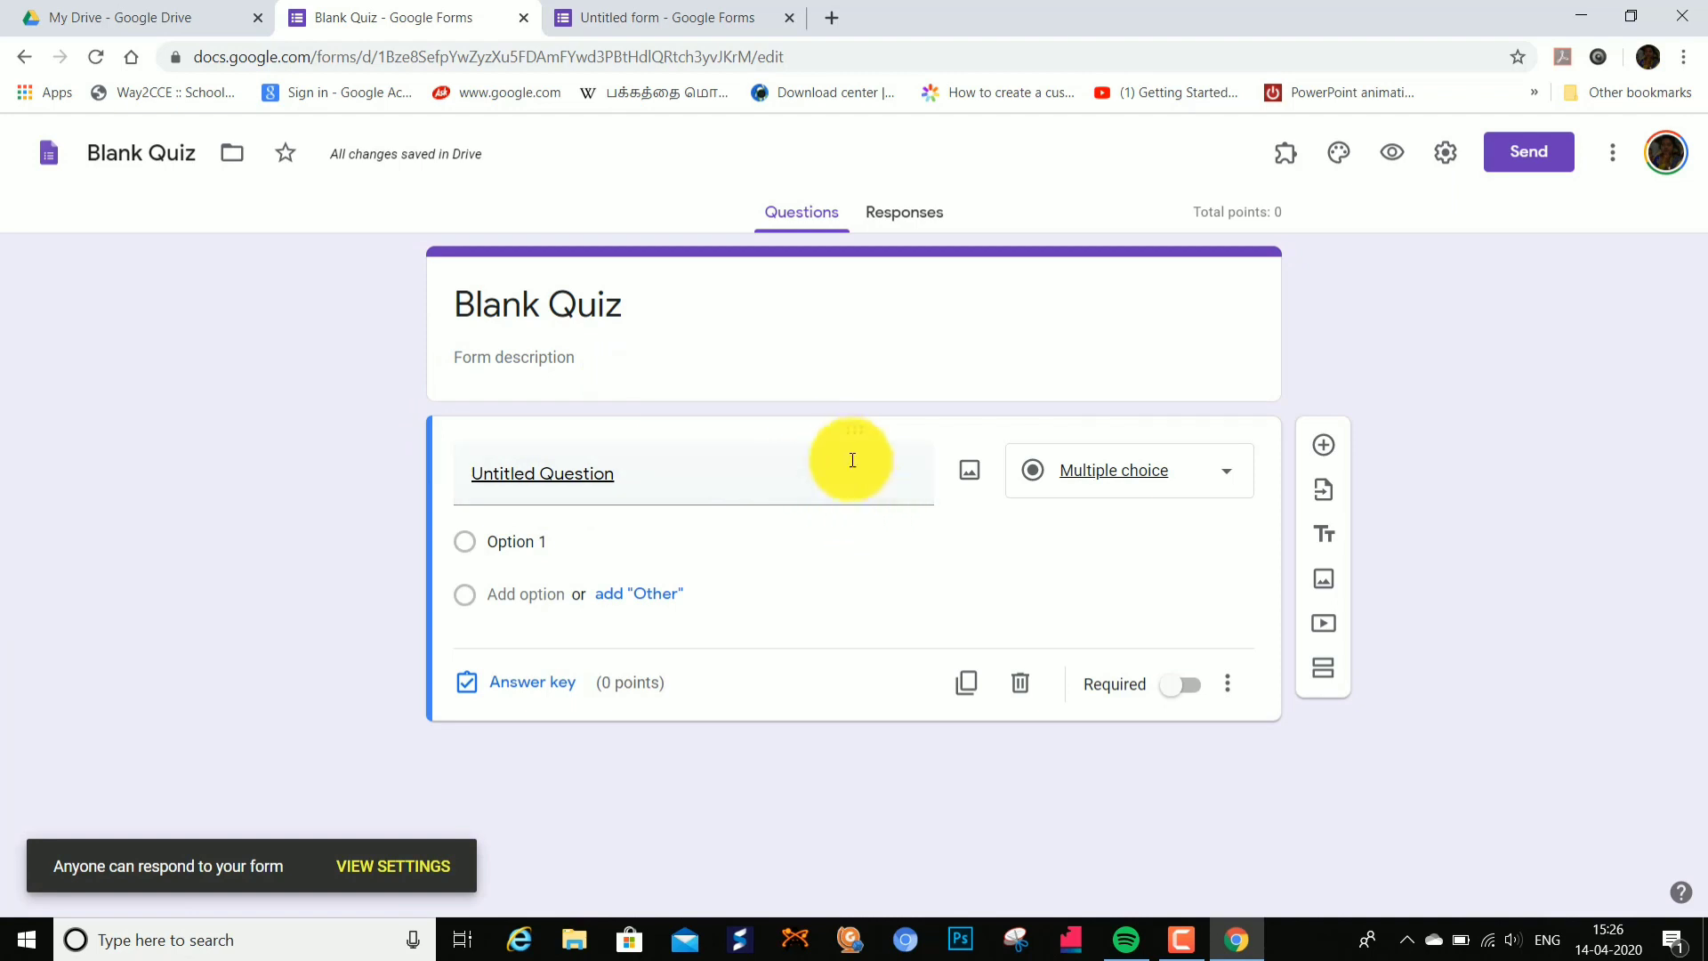
left_click(480, 699)
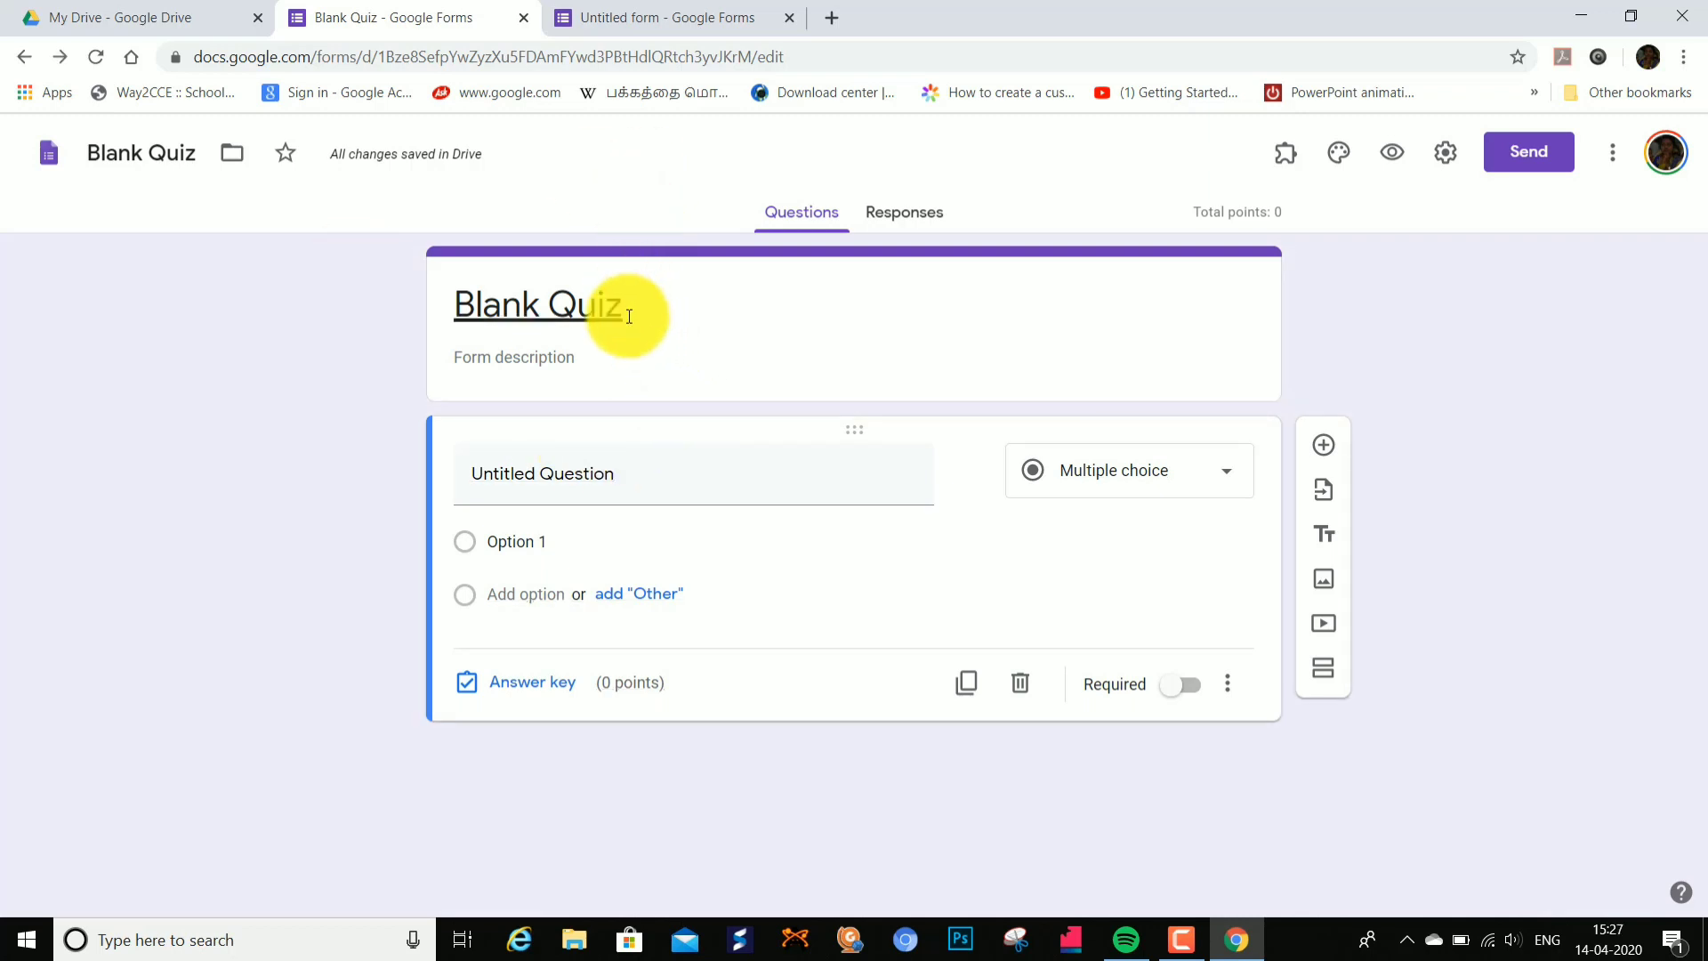
Step: Replace the form's title with "demo quiz"
left_click(627, 316)
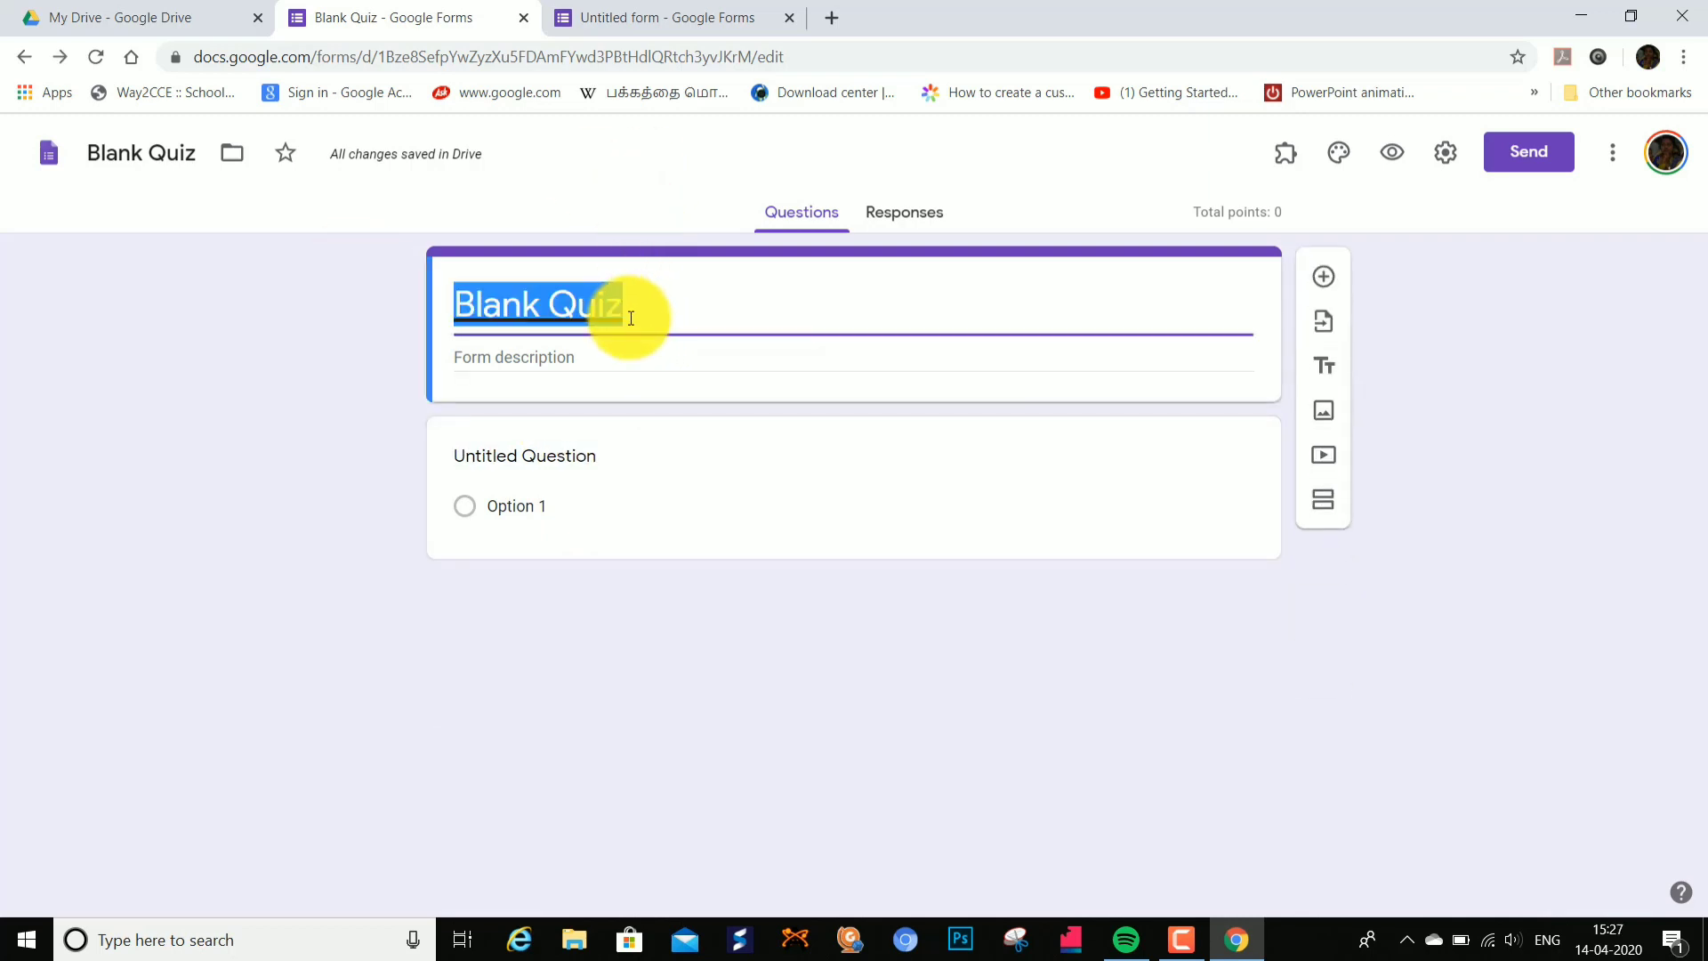
key("BackSpace")
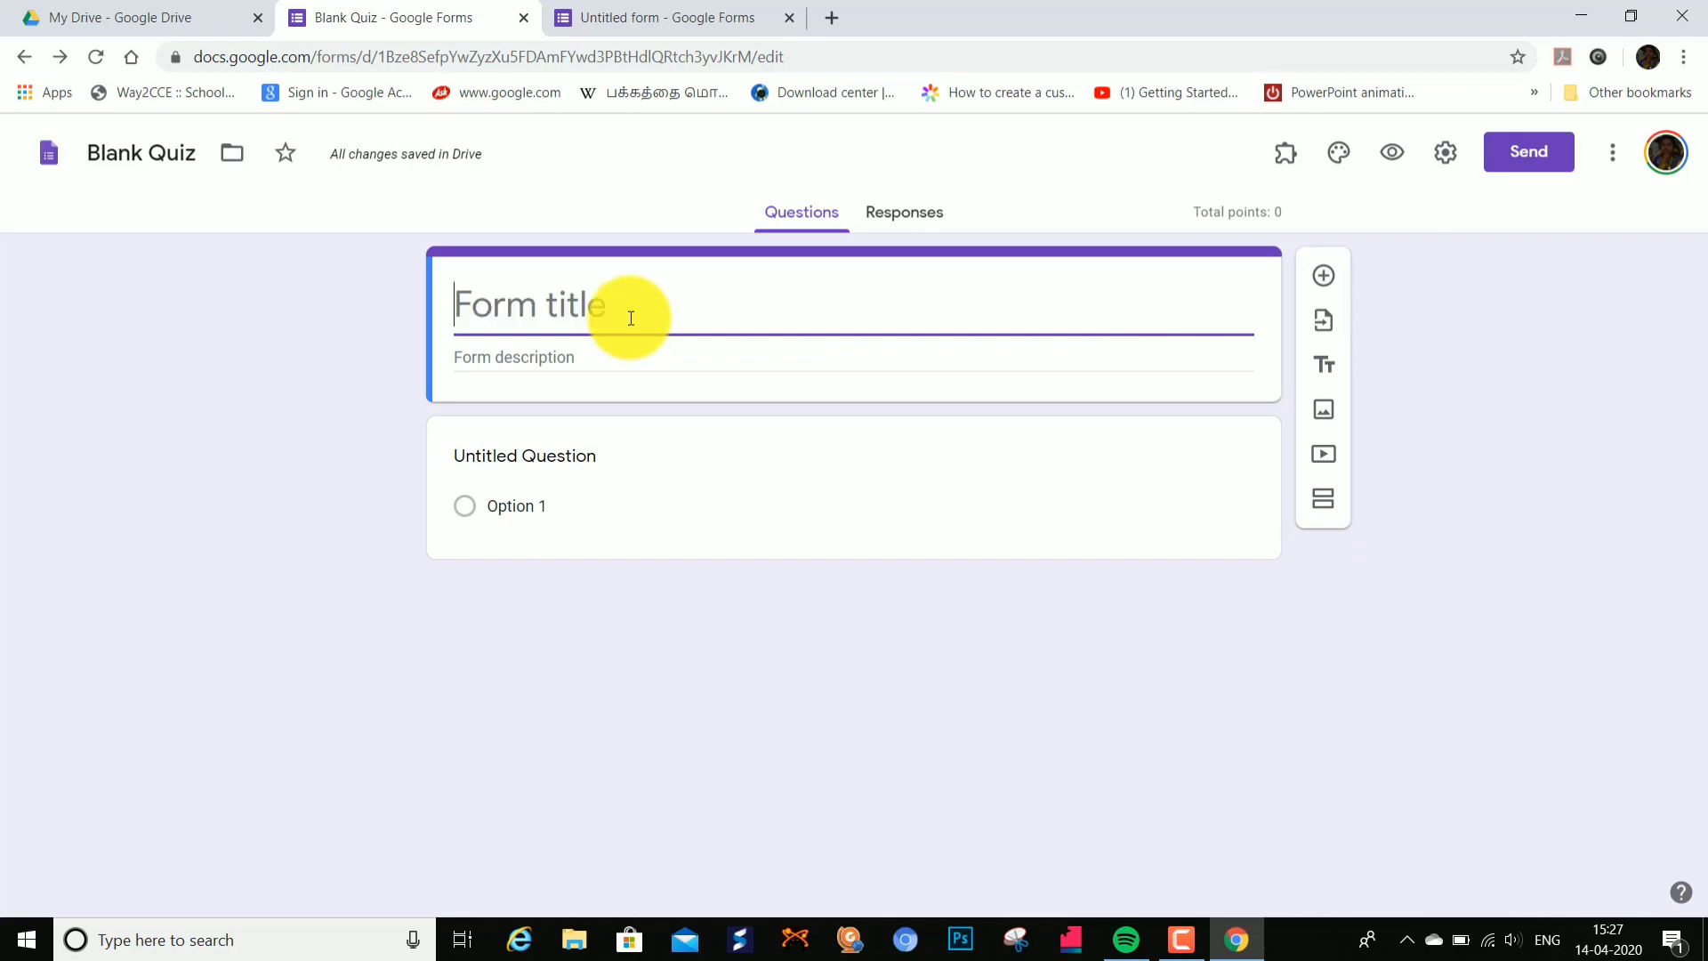
type("demo quiz")
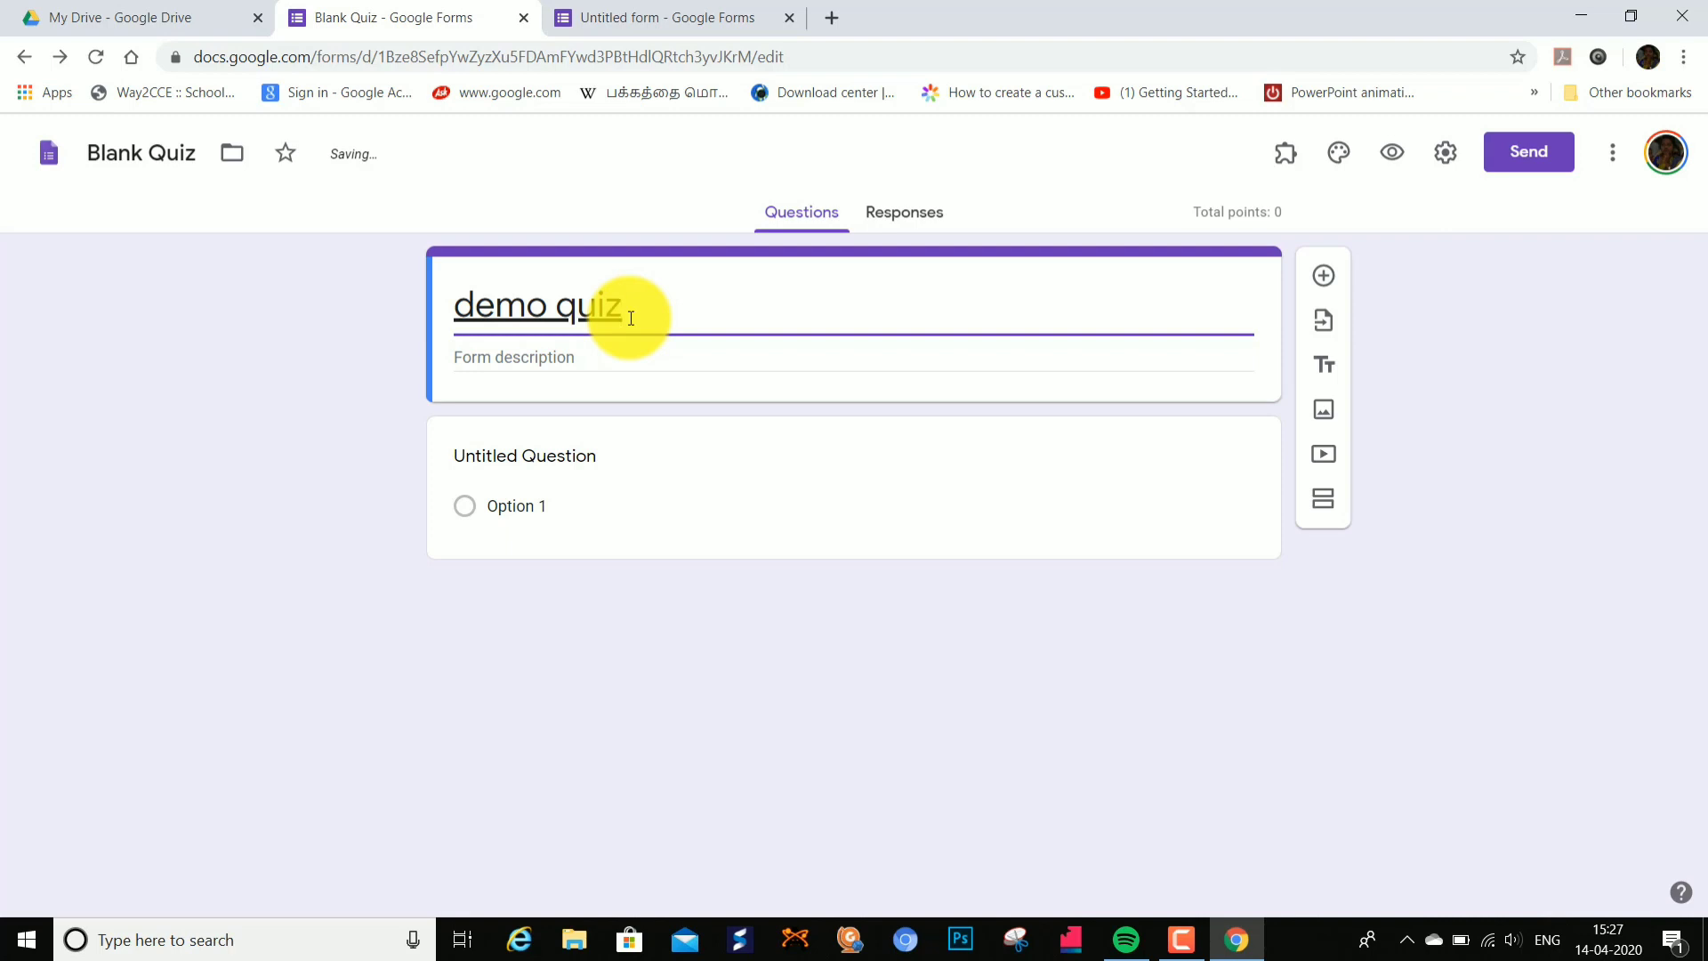
left_click(374, 327)
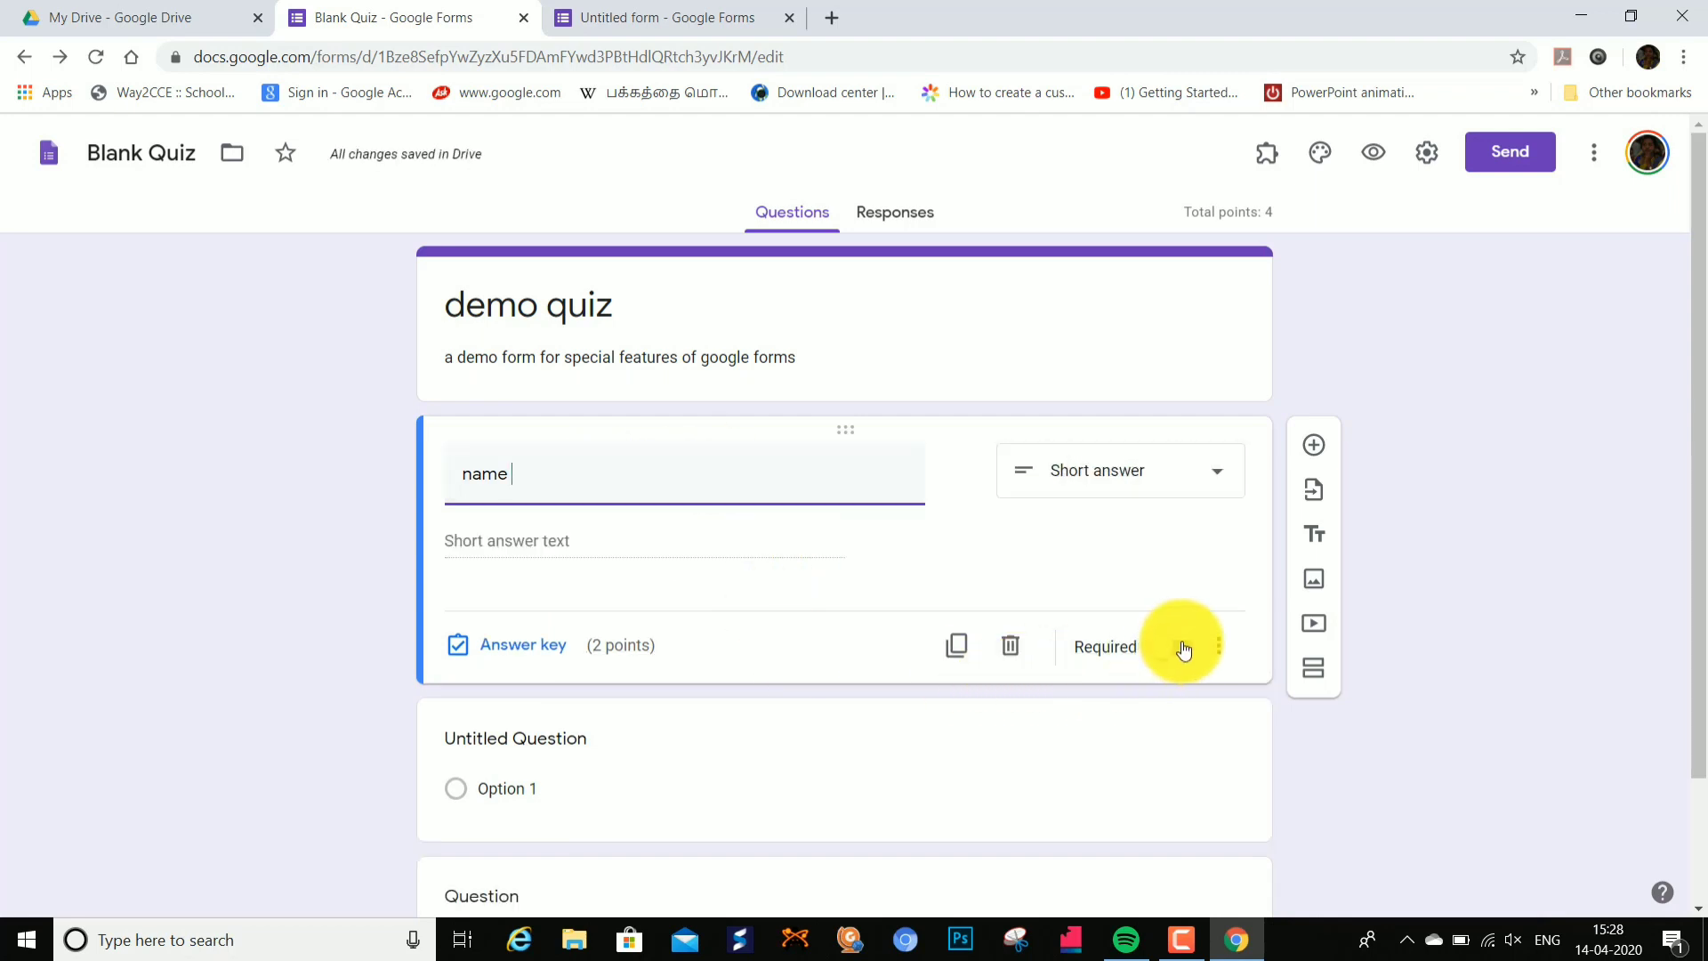
Step: Make the "name" question required and add a required multiple-choice question titled "class" below it
left_click(1183, 650)
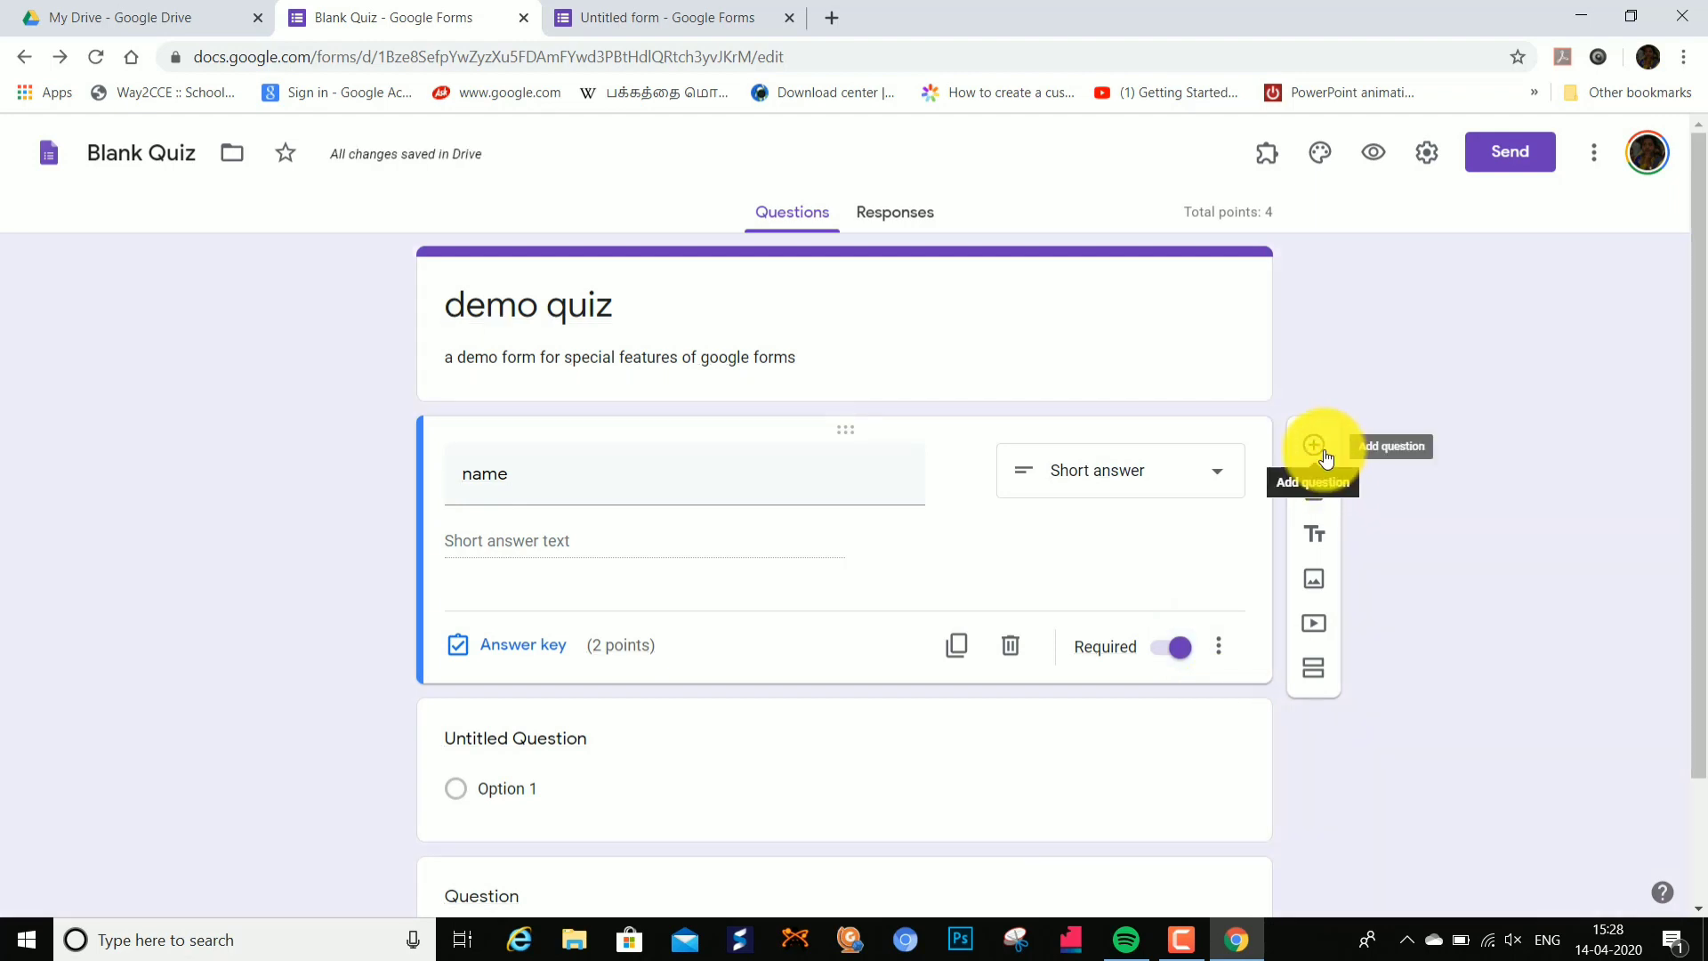
left_click(1320, 451)
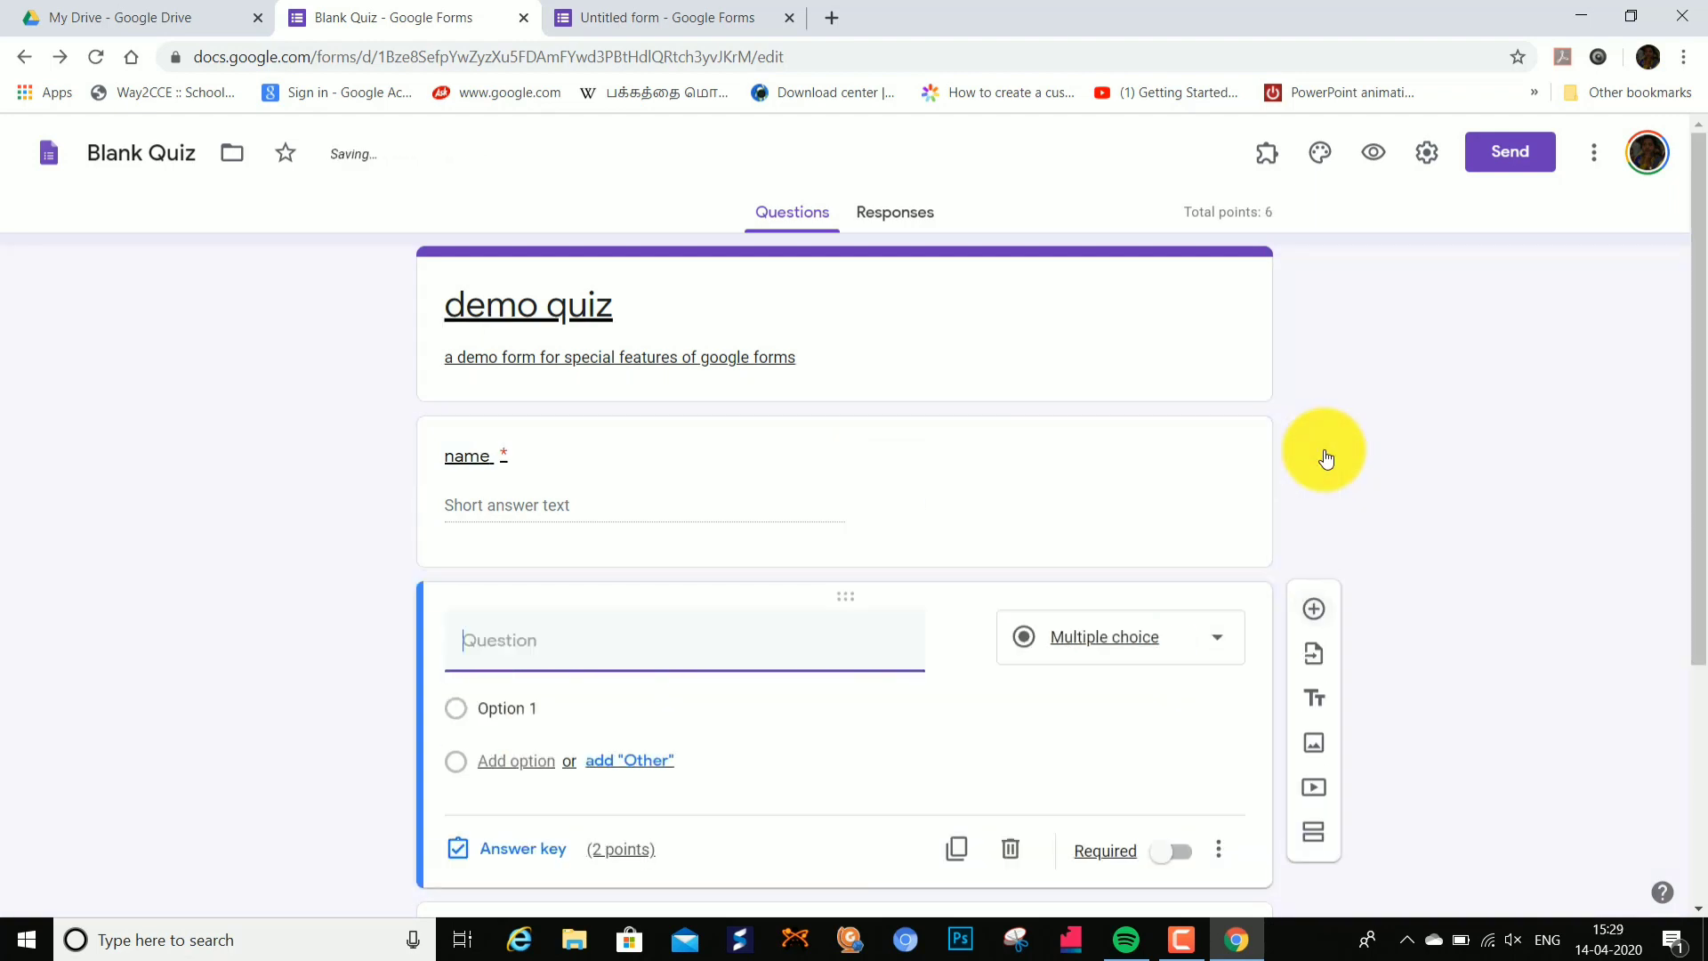
type("class")
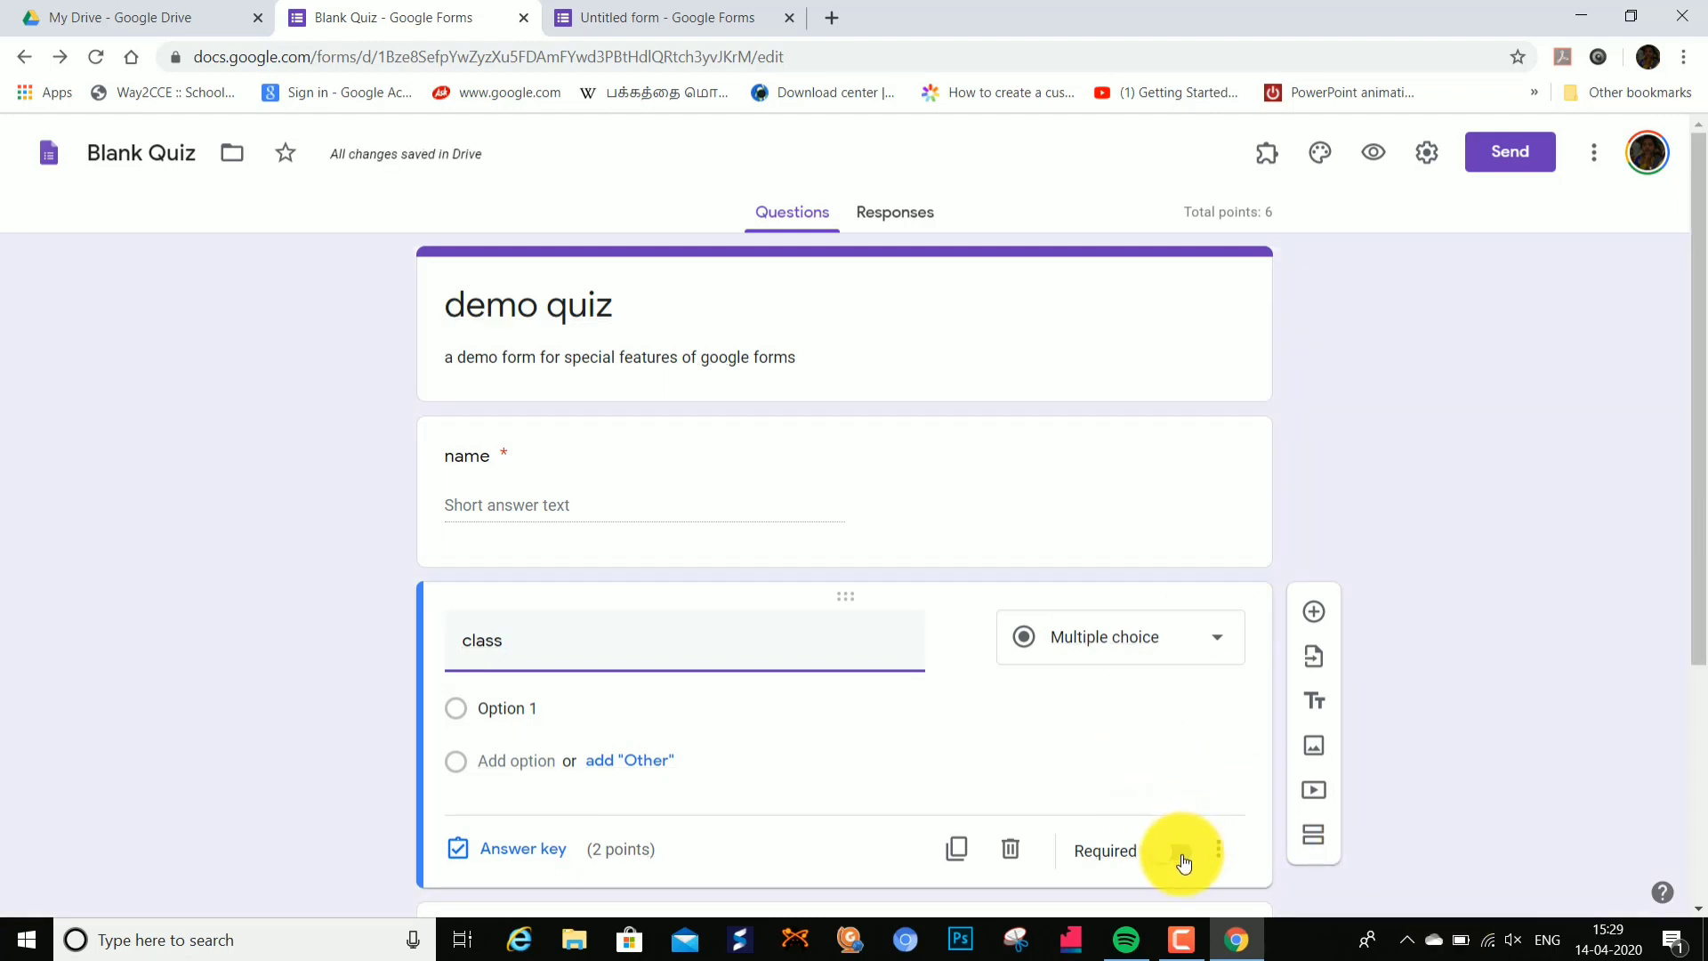
left_click(1186, 857)
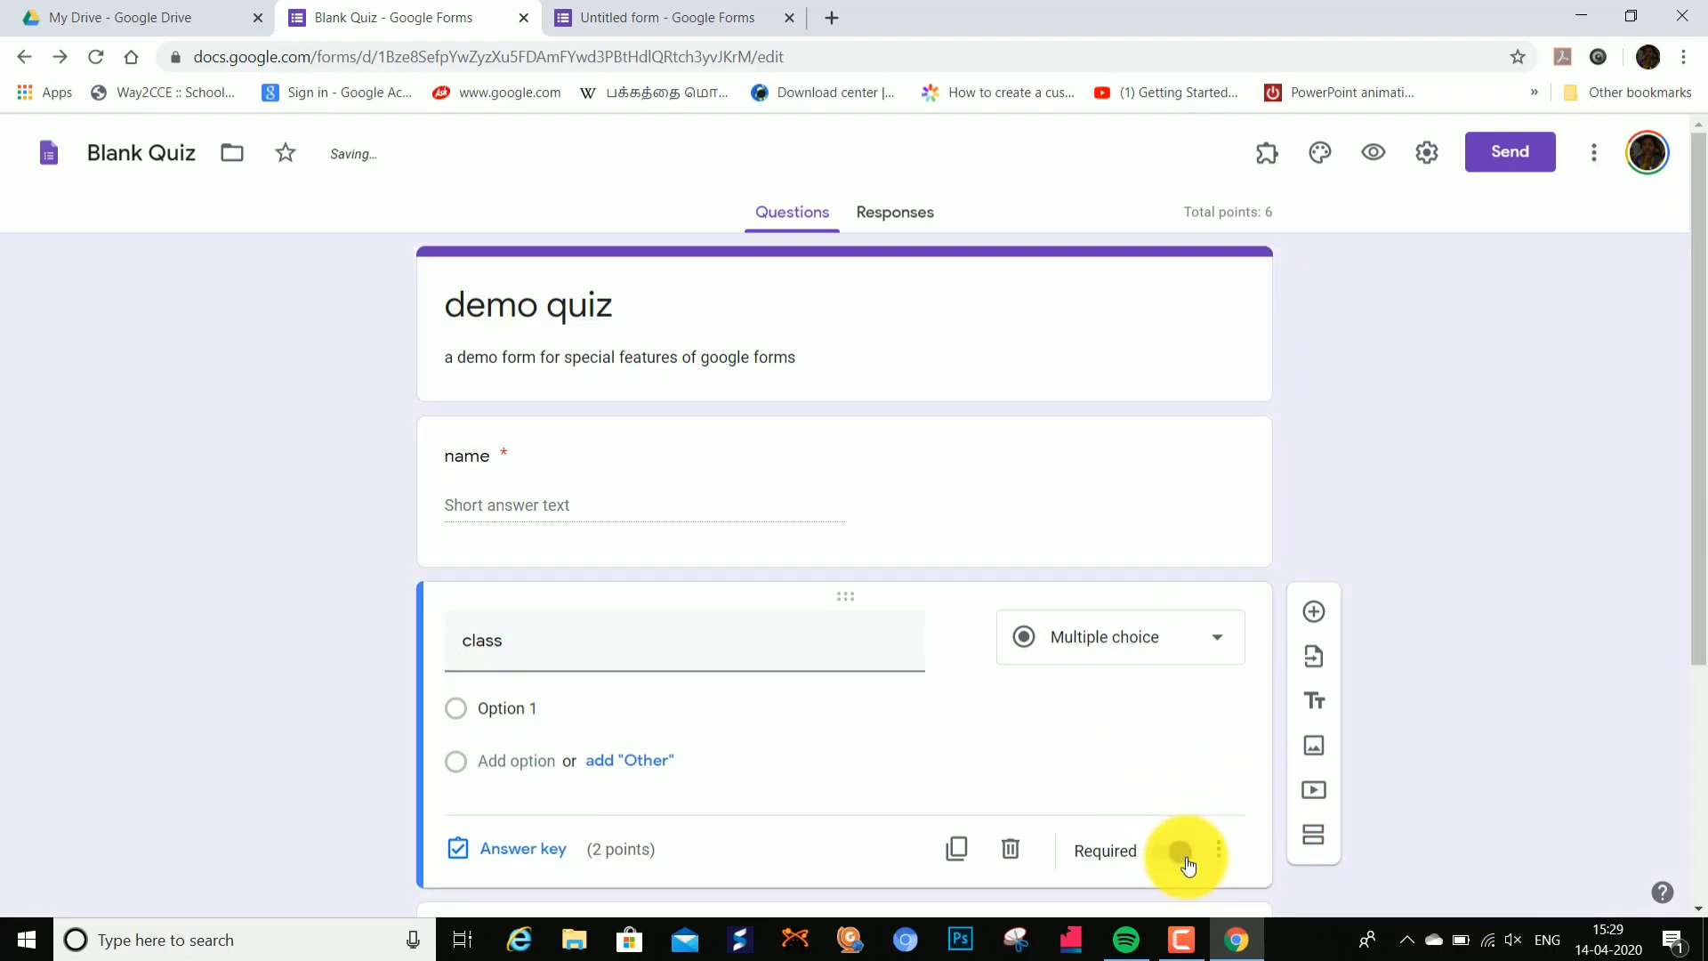
left_click(1186, 860)
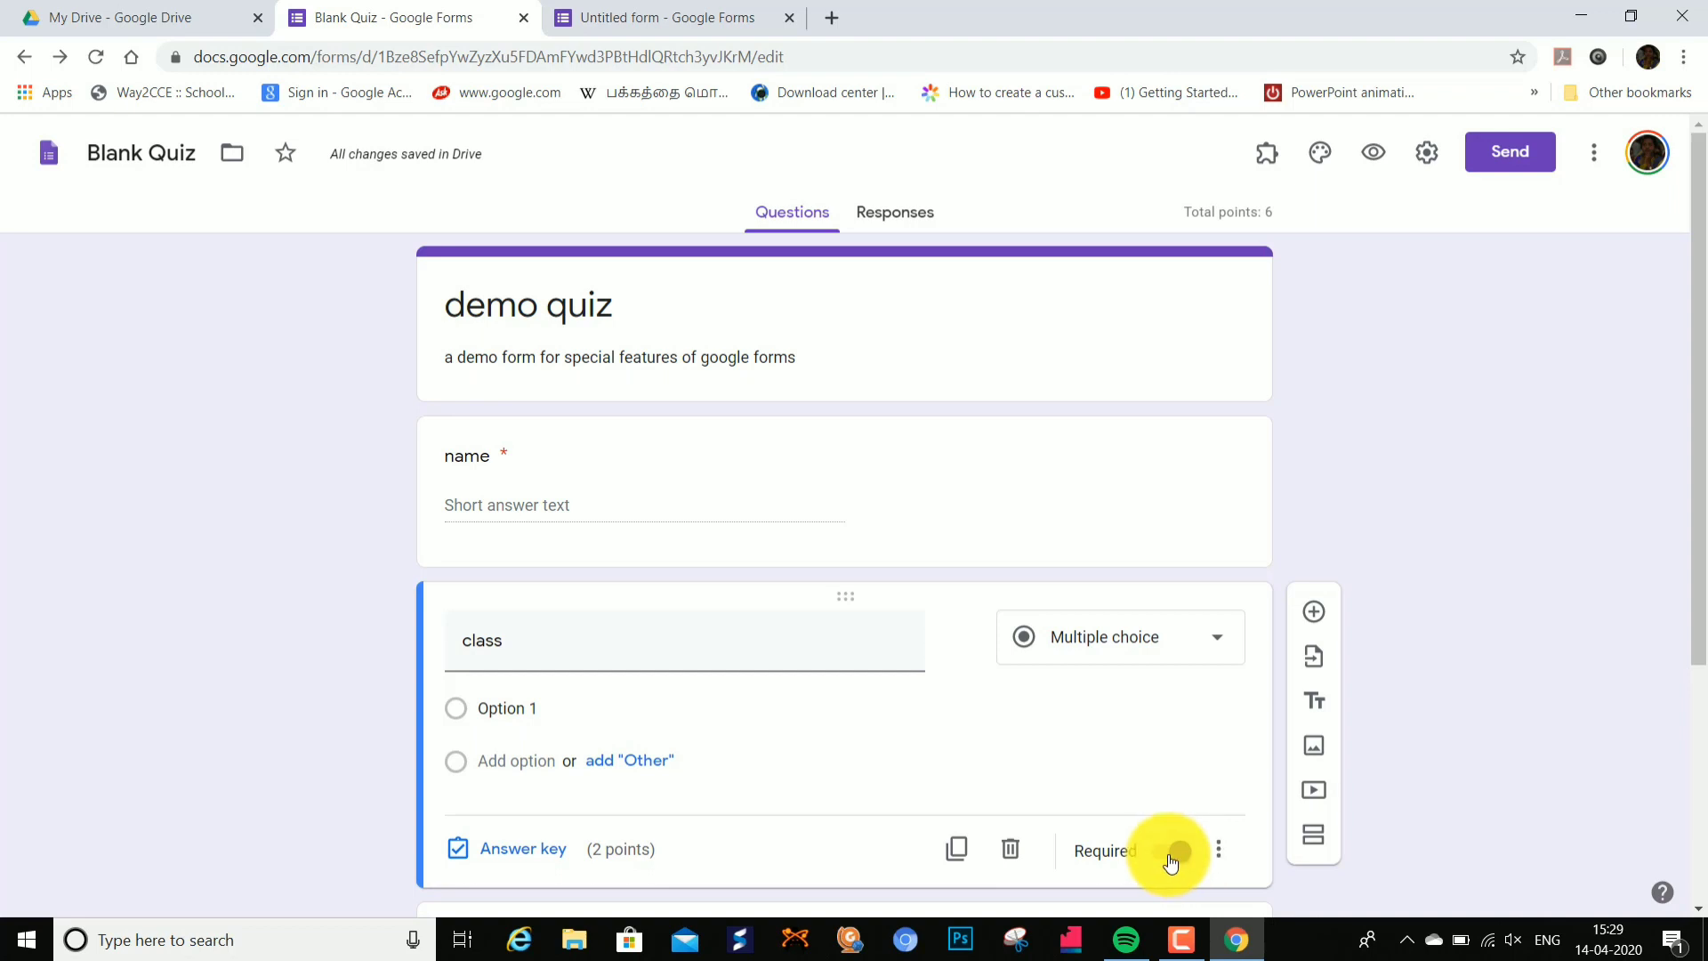
Step: Set the "name" question to 0 points in its answer key
left_click(469, 457)
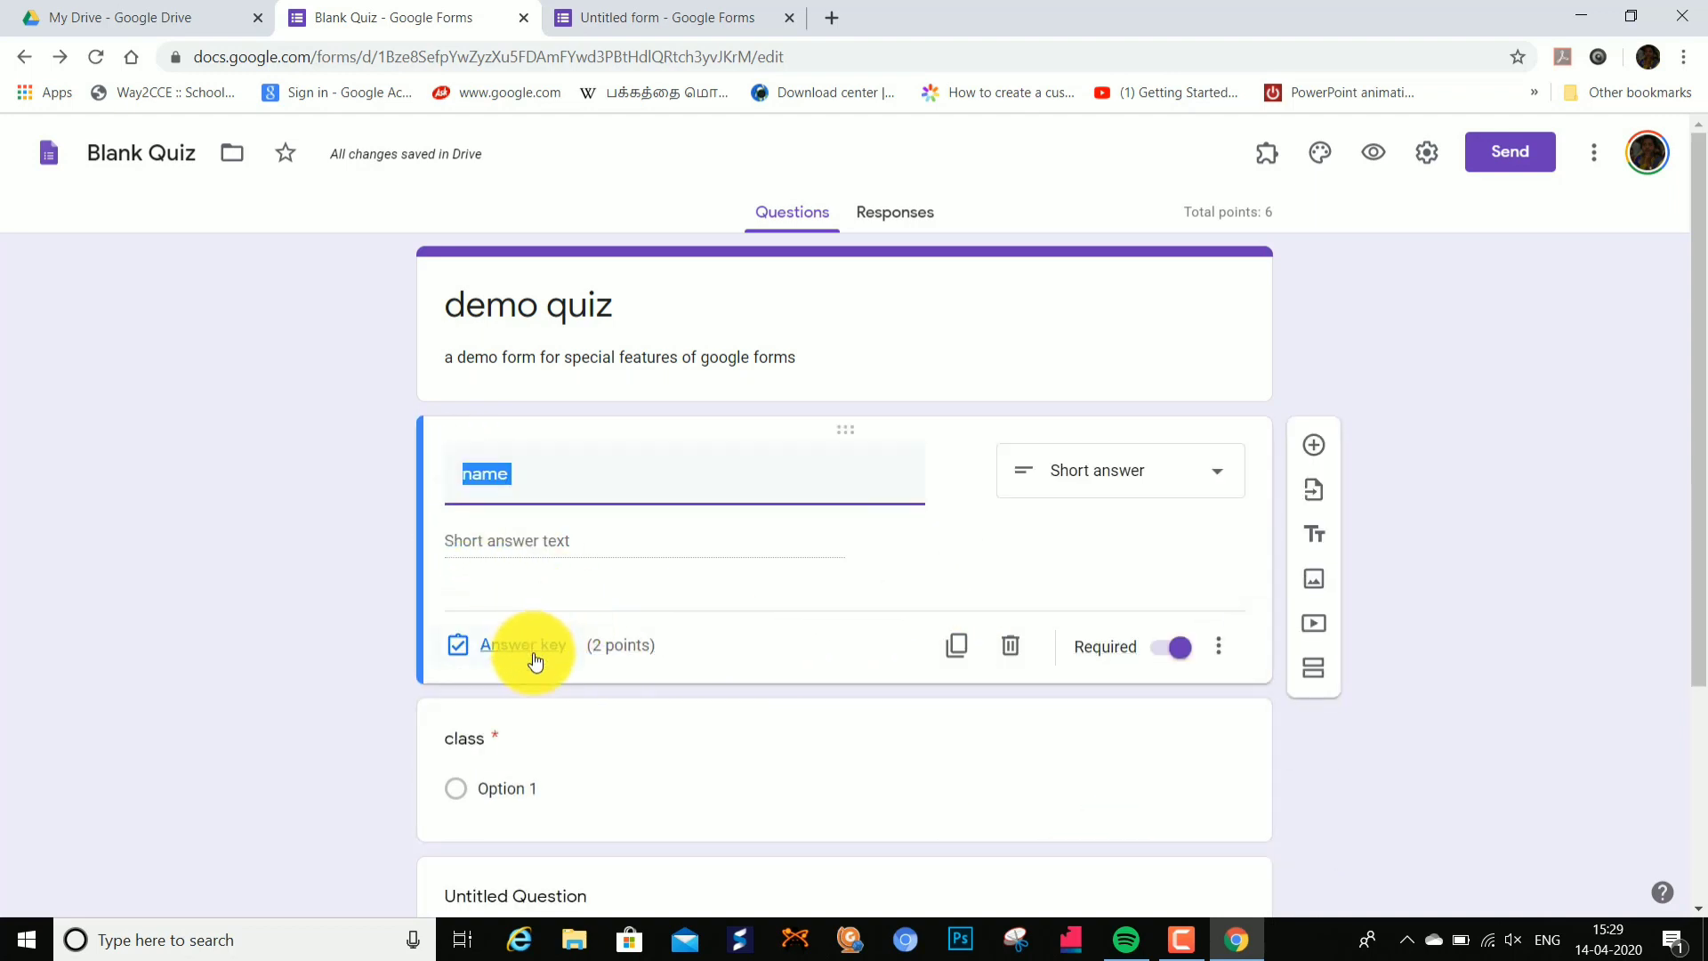
left_click(527, 647)
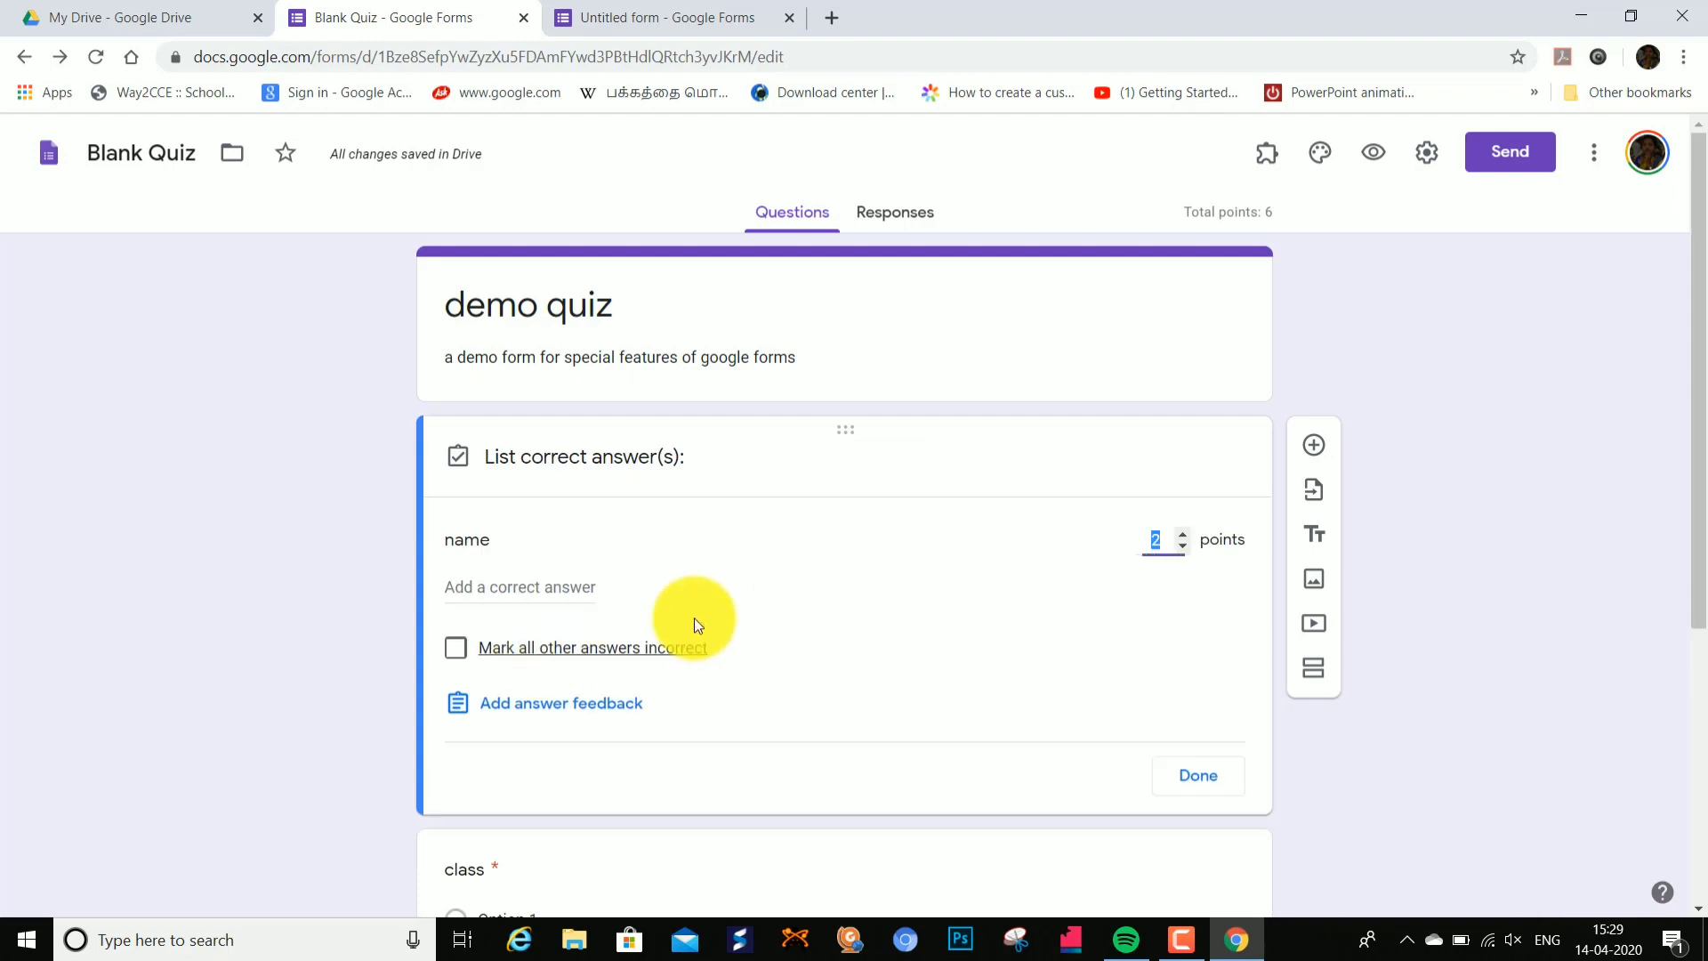
left_click(1186, 549)
Step: Set the "class" question to 0 points in its answer key and finish editing the key
scroll(676, 623, "down", 3)
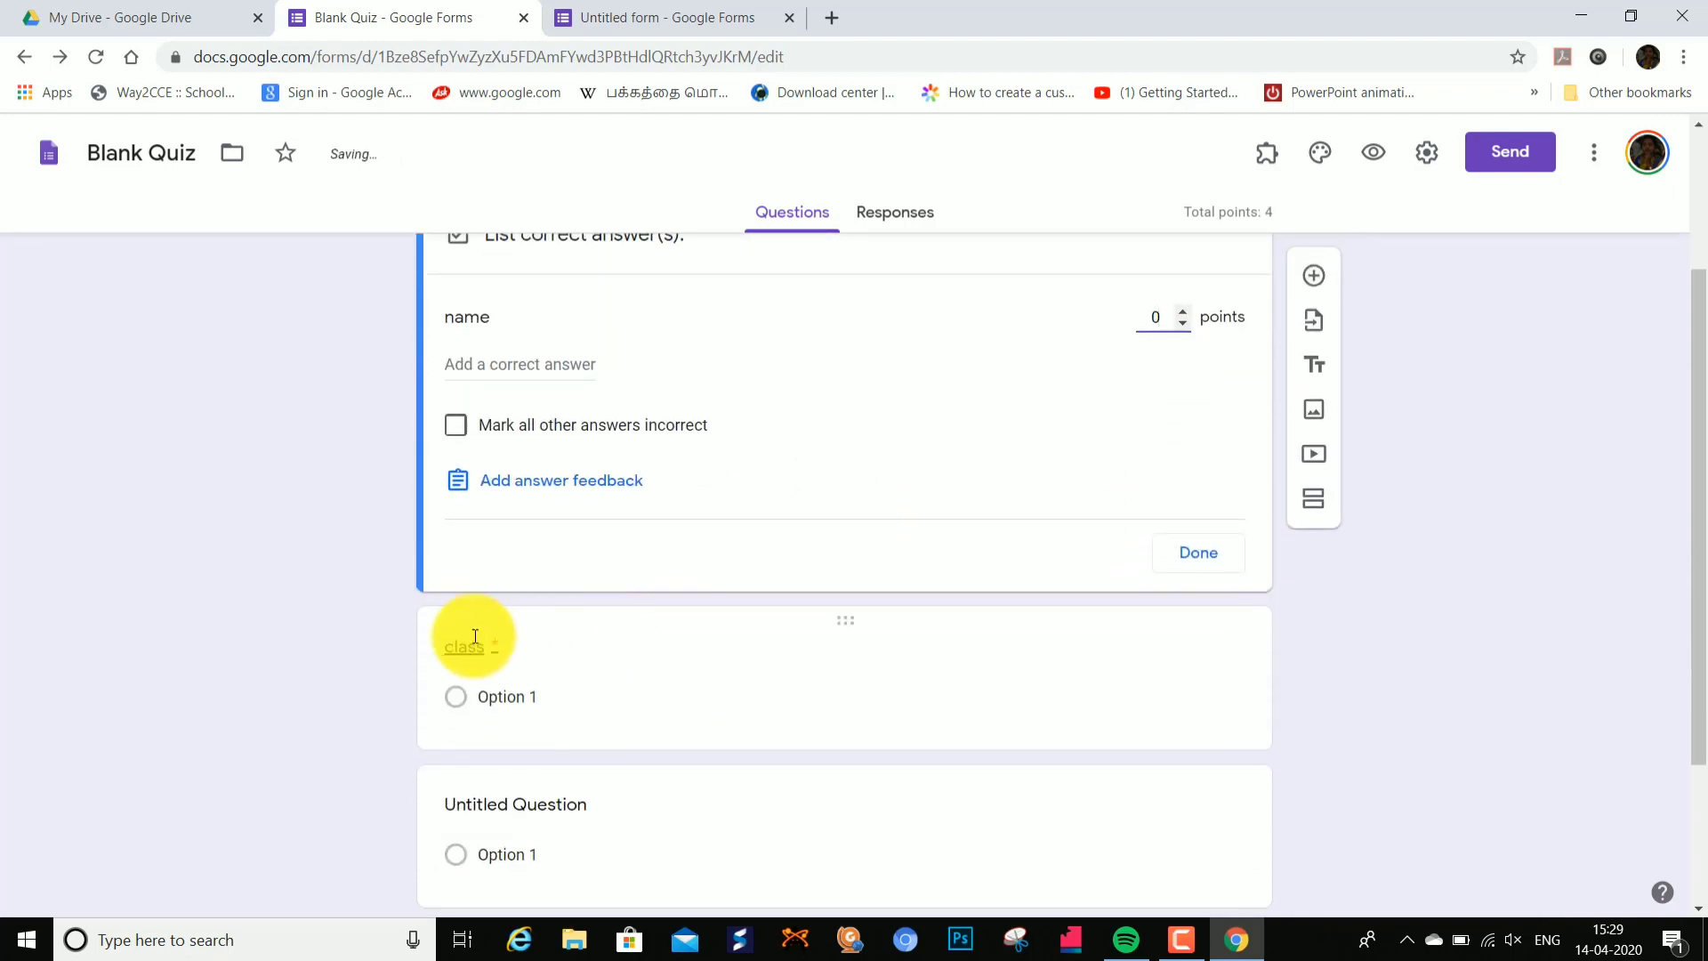
left_click(489, 663)
left_click(518, 667)
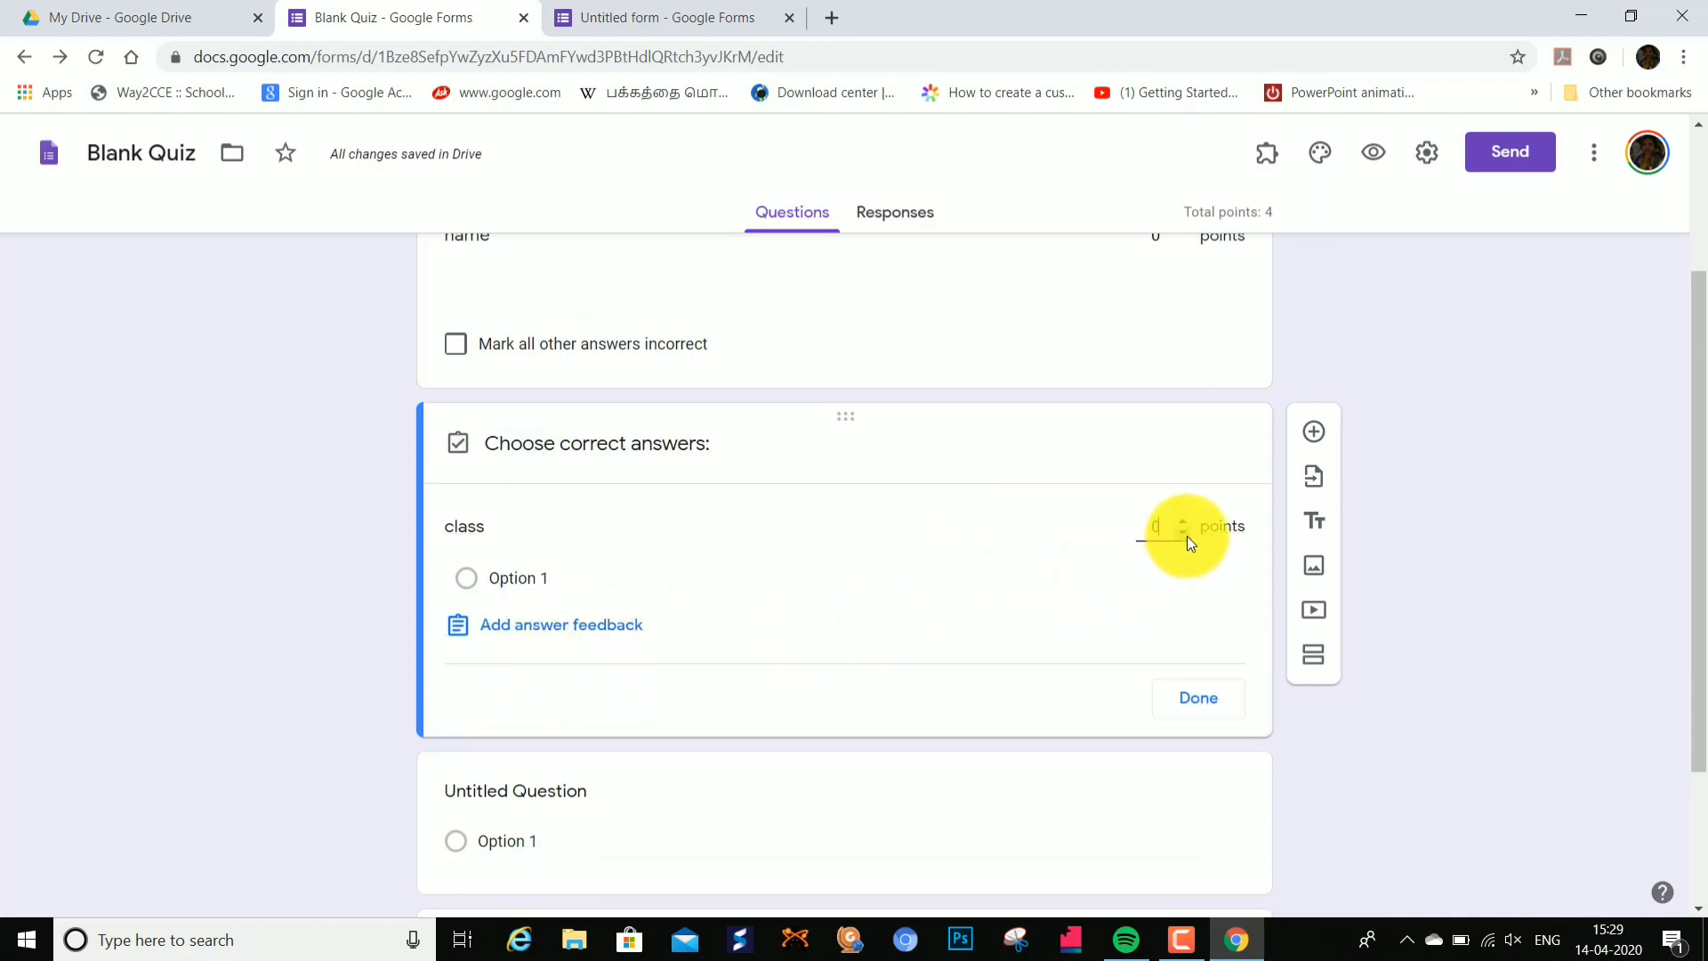
left_click(1183, 708)
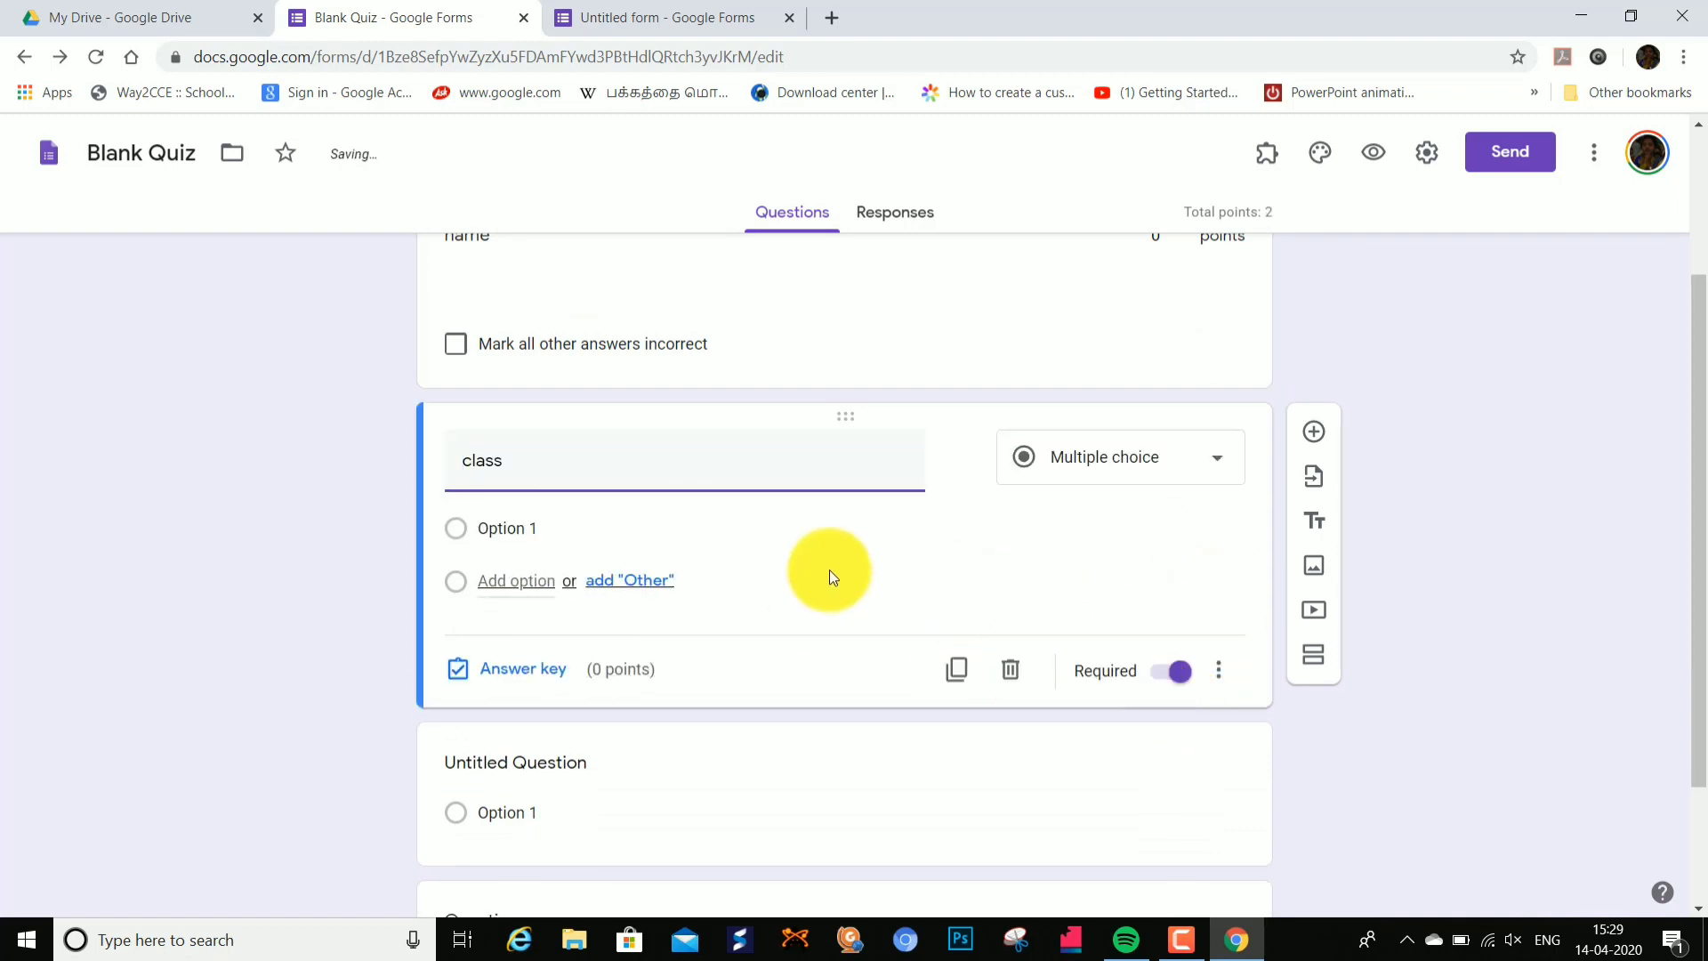
Step: Close the answer key of the "name" question to return to its normal question editor
scroll(829, 569, "up", 3)
left_click(498, 450)
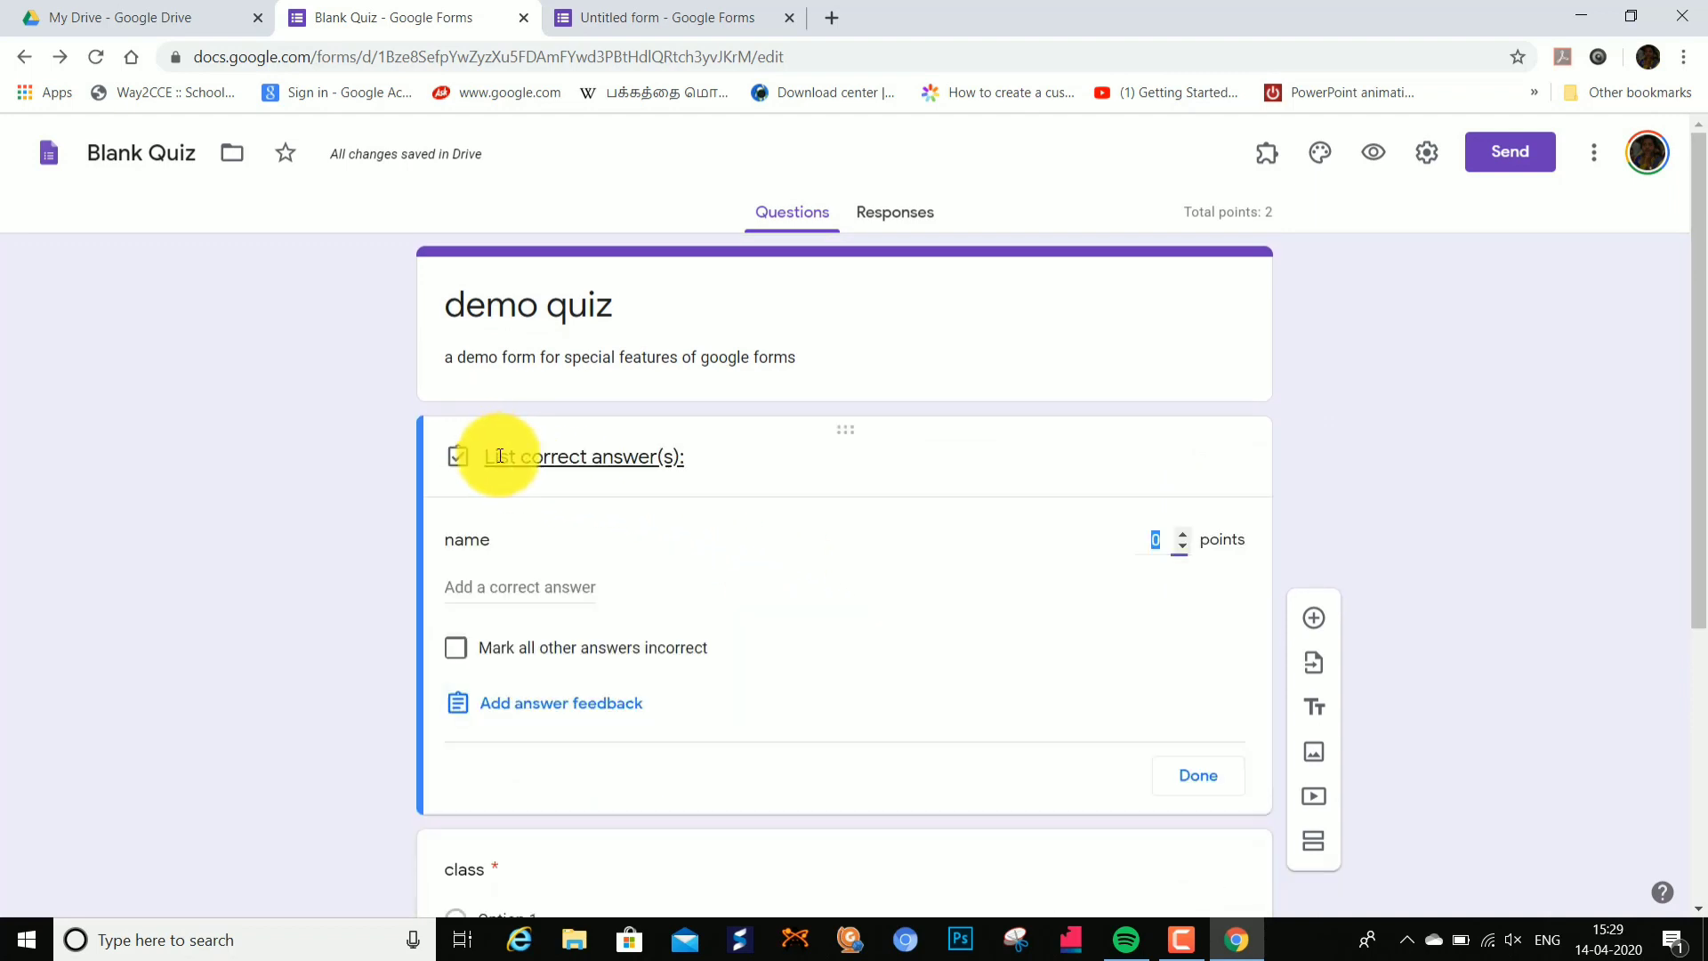
left_click(1203, 778)
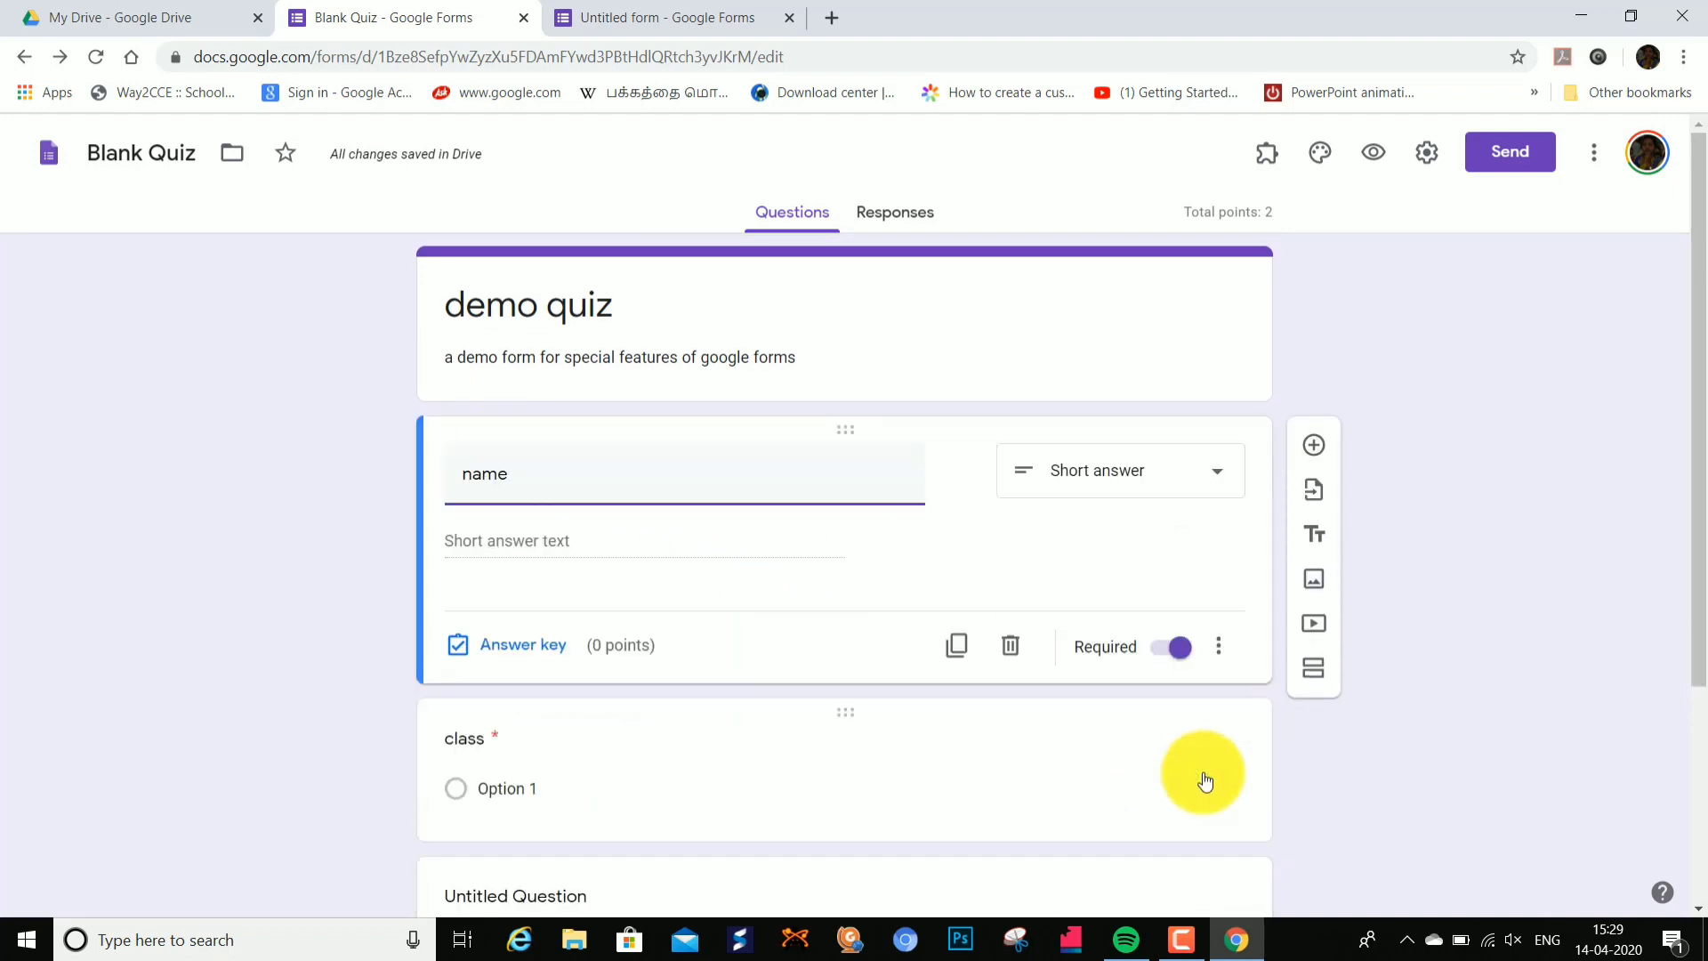
Step: Change the "class" question's type to Short answer
scroll(739, 663, "down", 3)
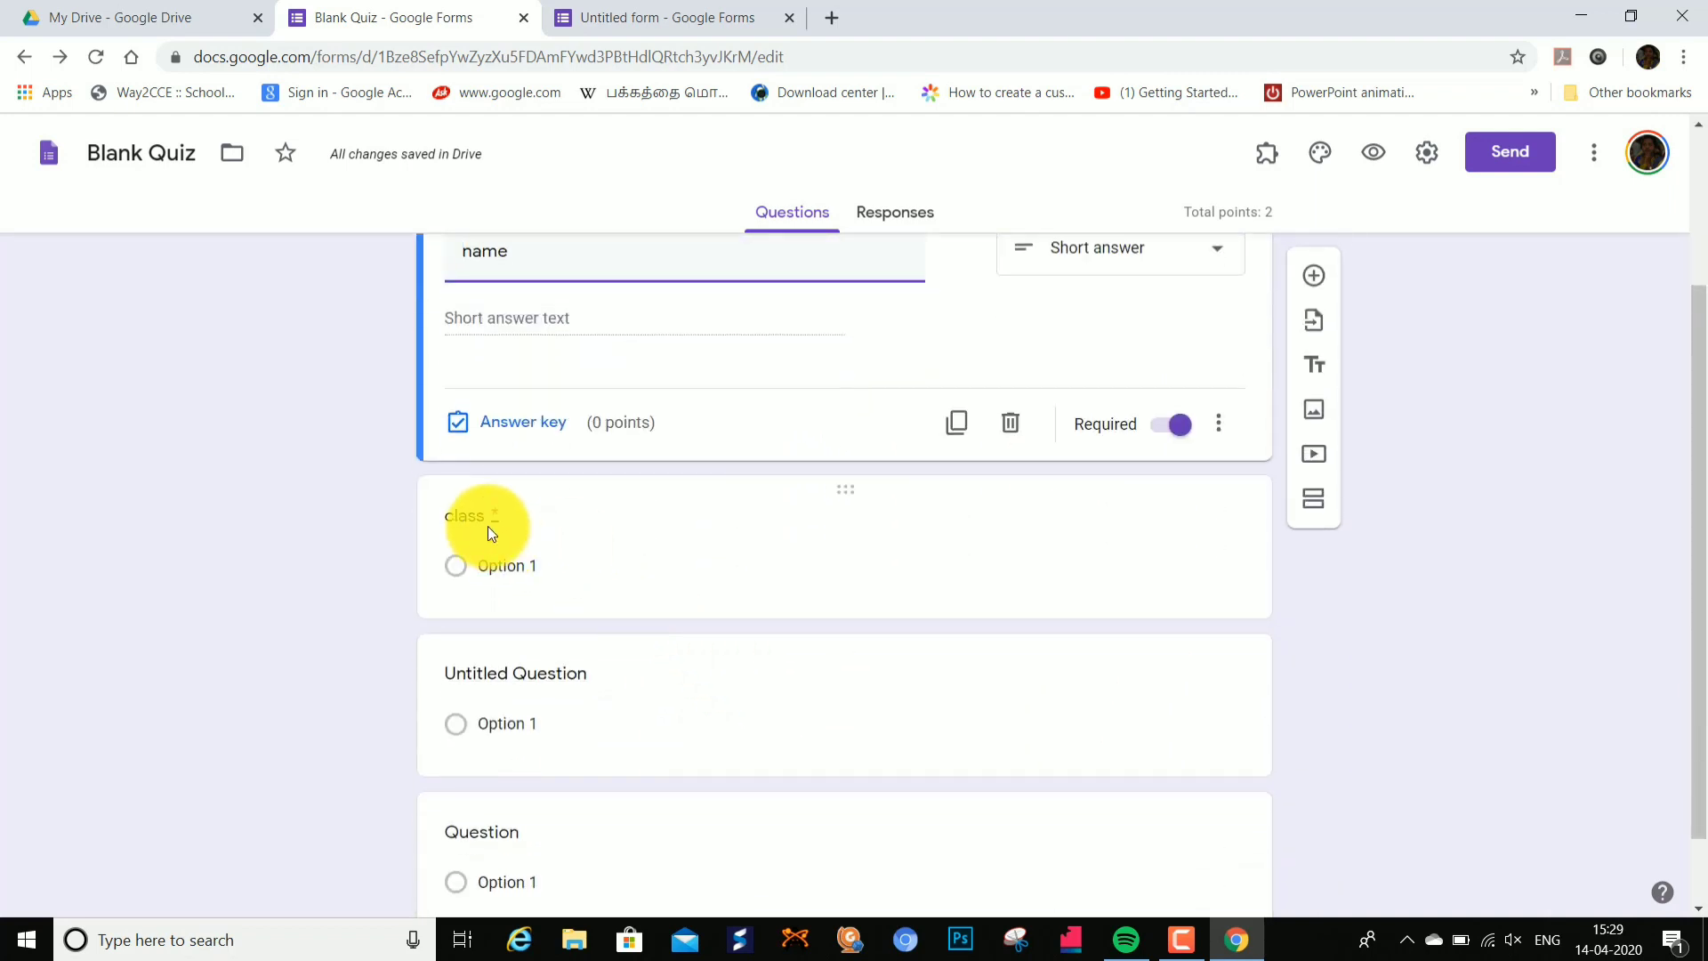
left_click(488, 526)
left_click(1184, 439)
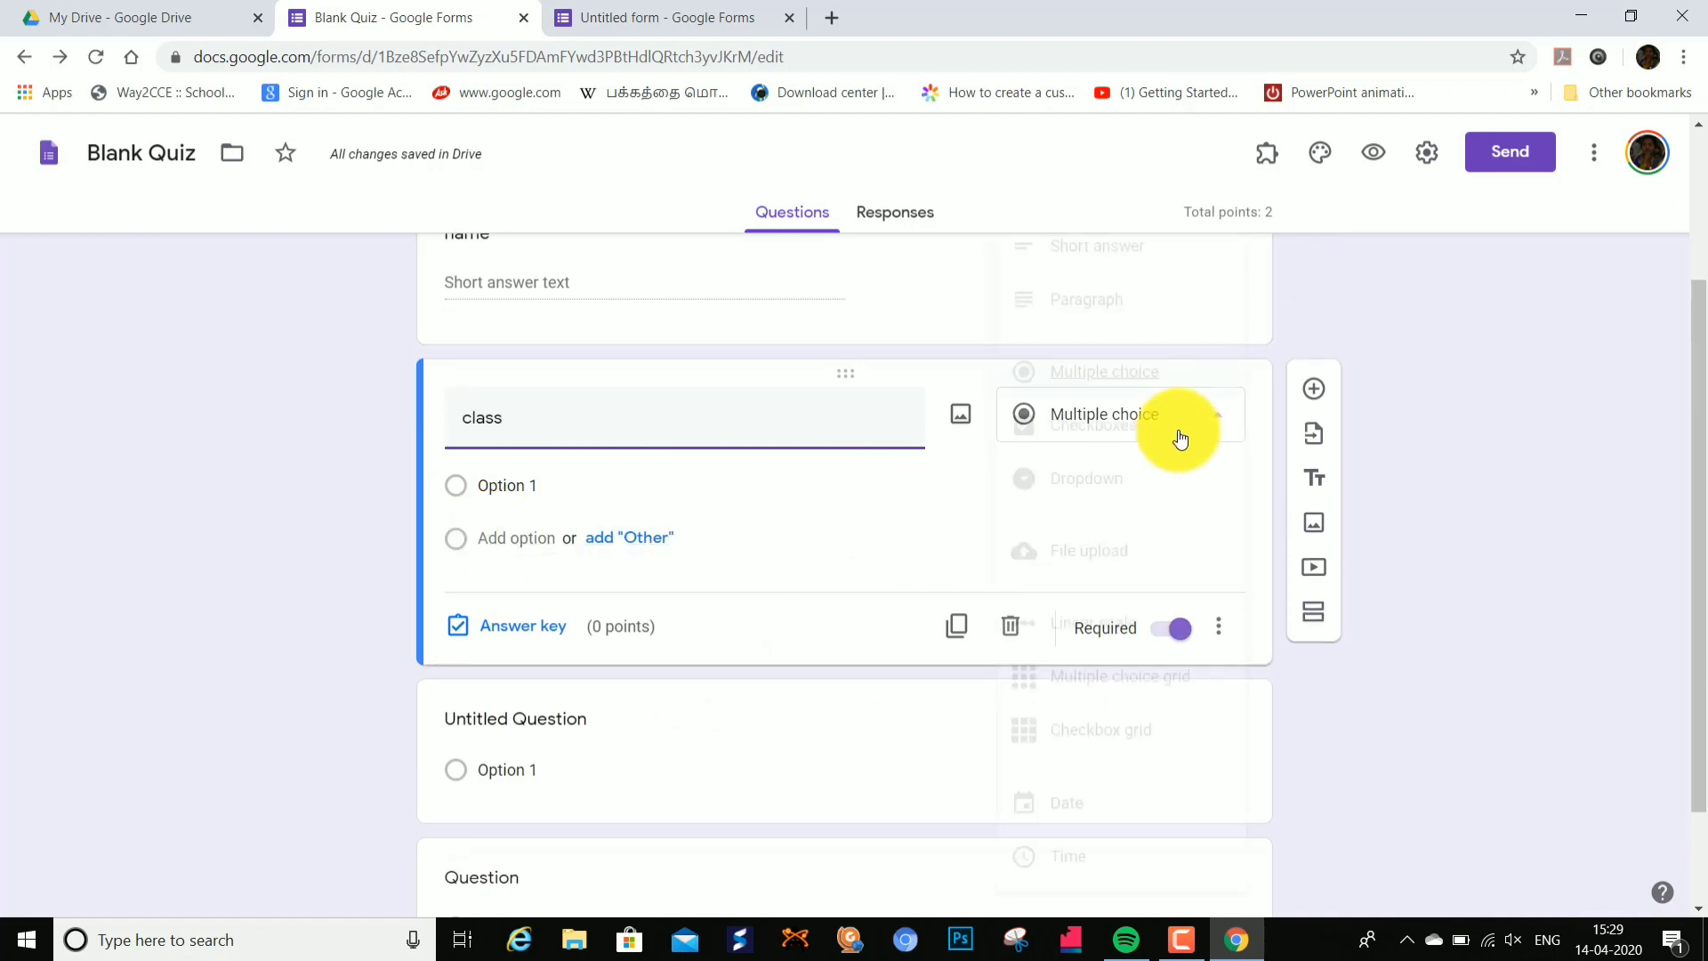
left_click(1080, 258)
Step: Replace the text of the untitled question below "class" with "choose the google product"
scroll(847, 598, "down", 1)
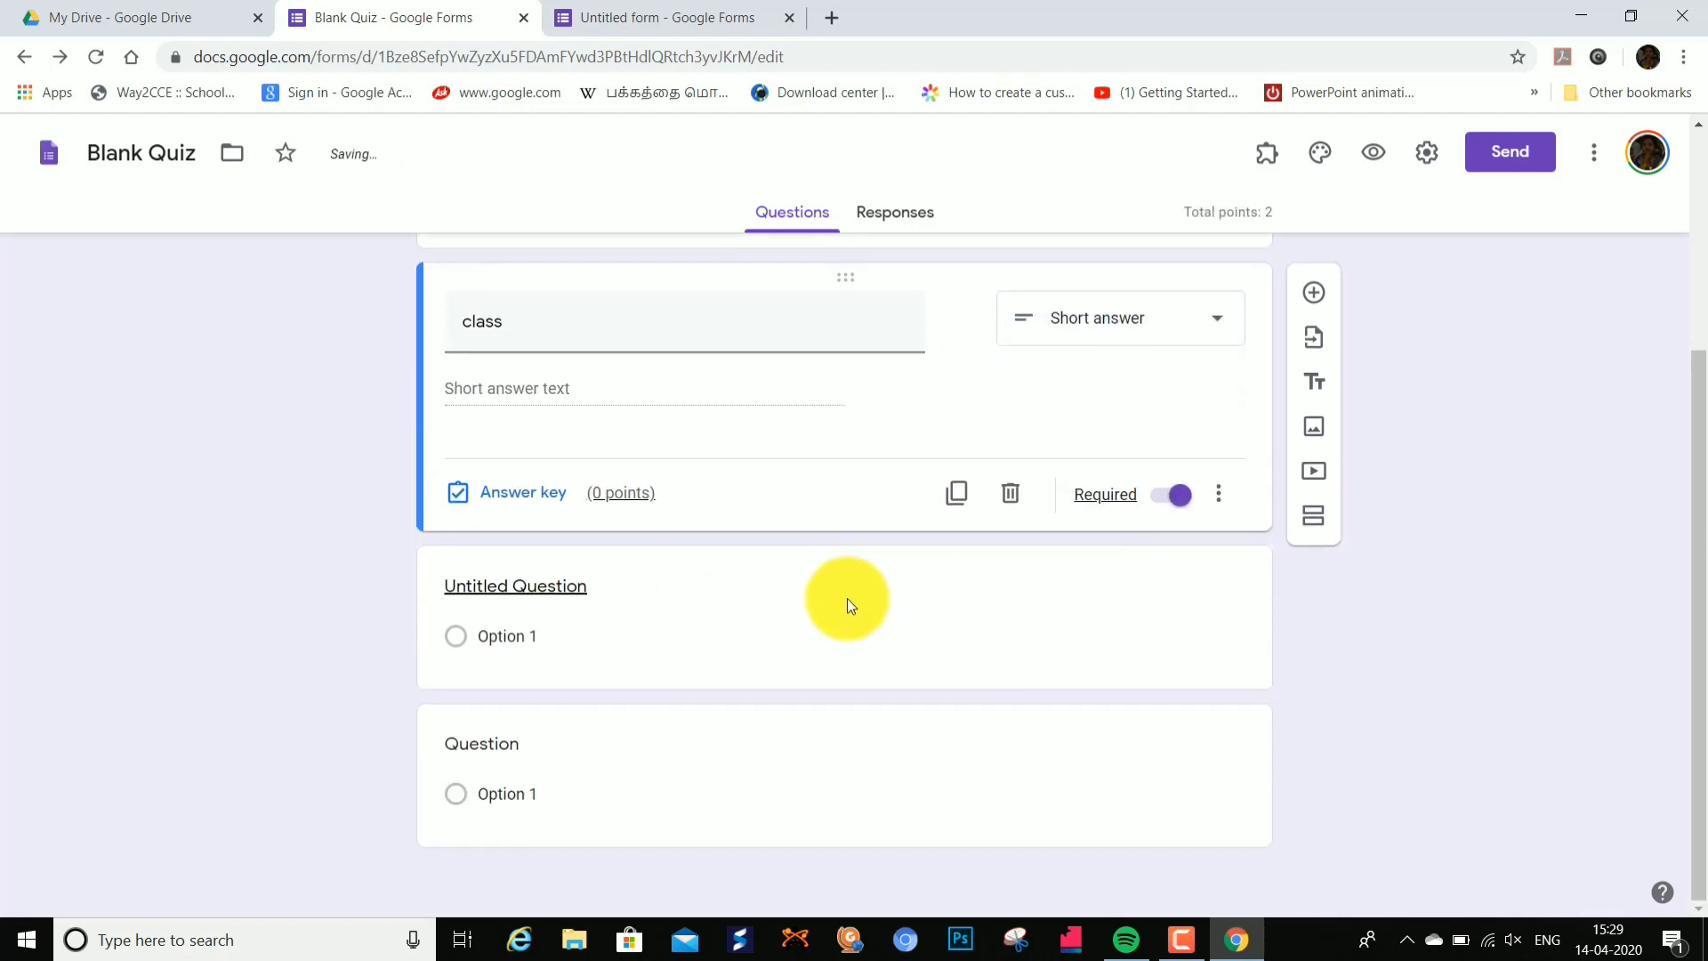
left_click(566, 586)
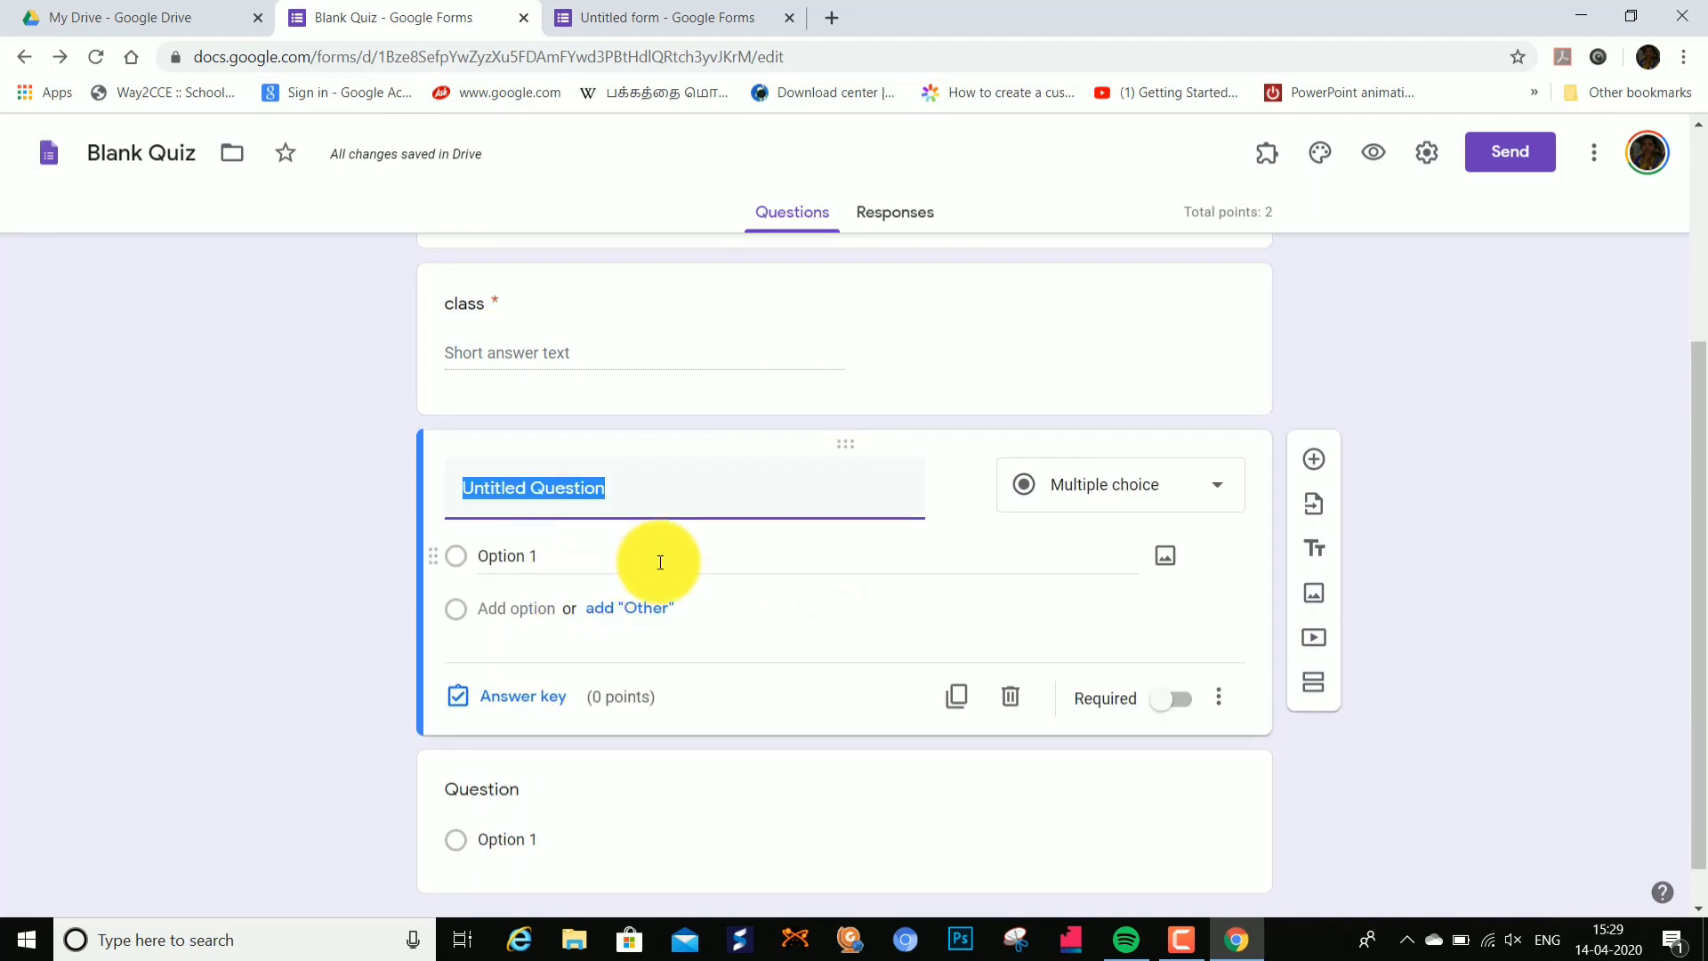
key("BackSpace")
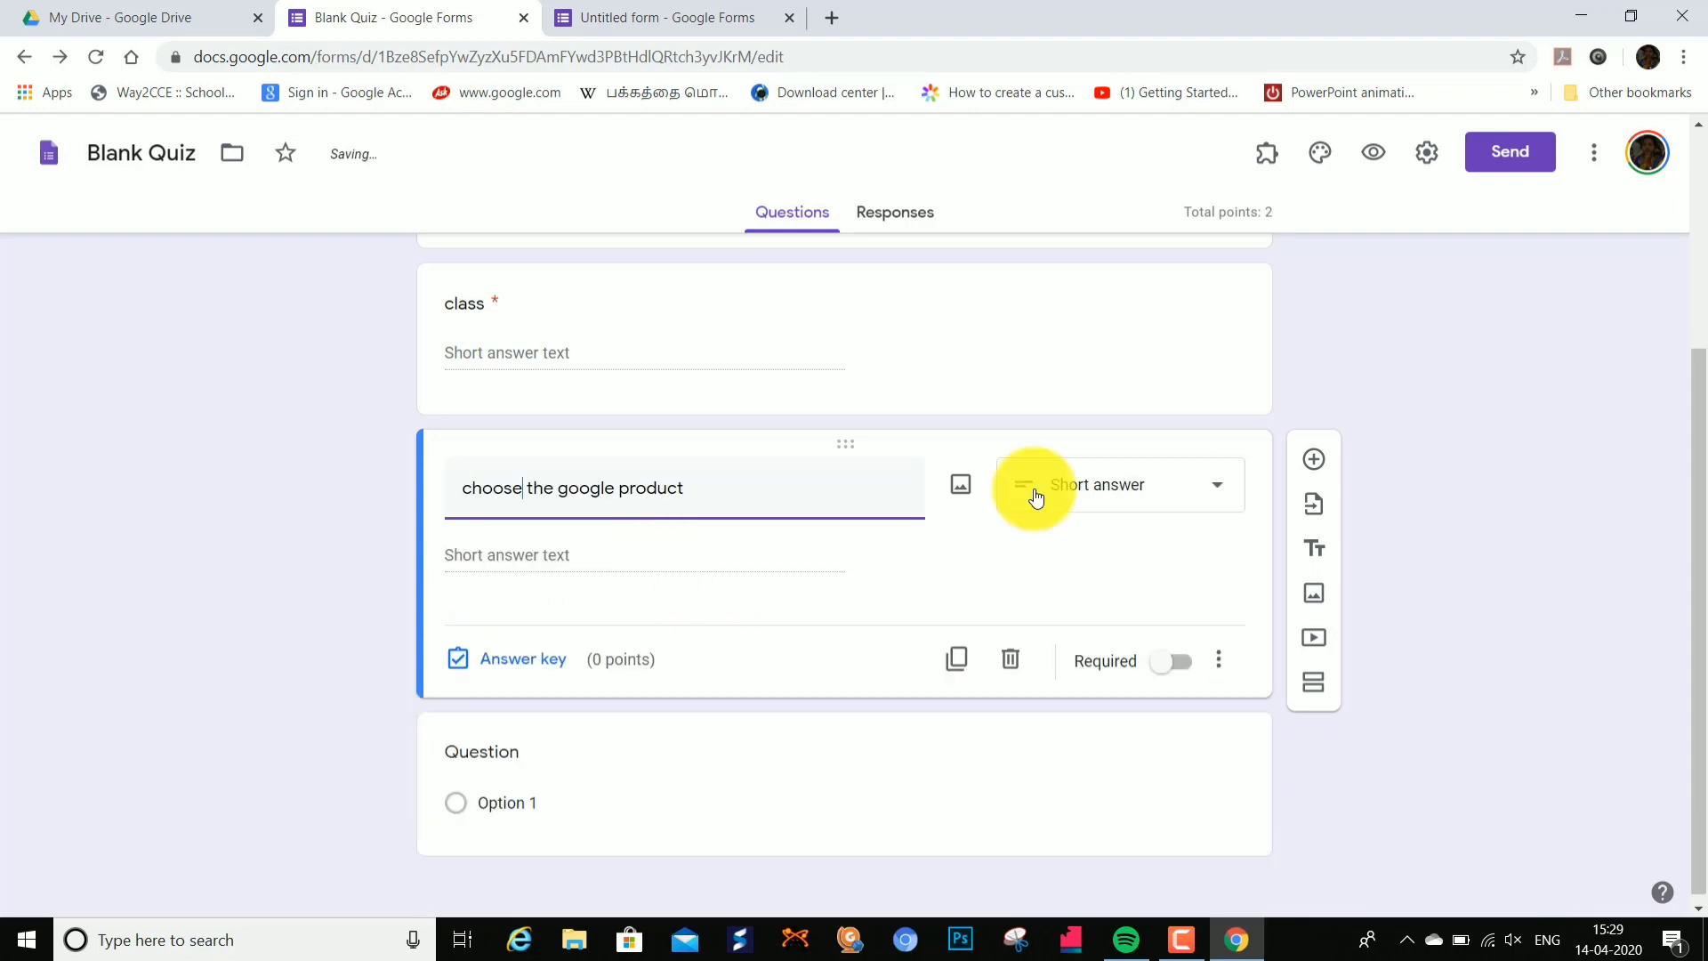
Step: Change the "choose the google product" question to Multiple choice with the options "MS office", "adobe photoshops" and "Google sheet"
left_click(1029, 494)
left_click(1106, 370)
left_click(536, 553)
type("MS office")
key("Return")
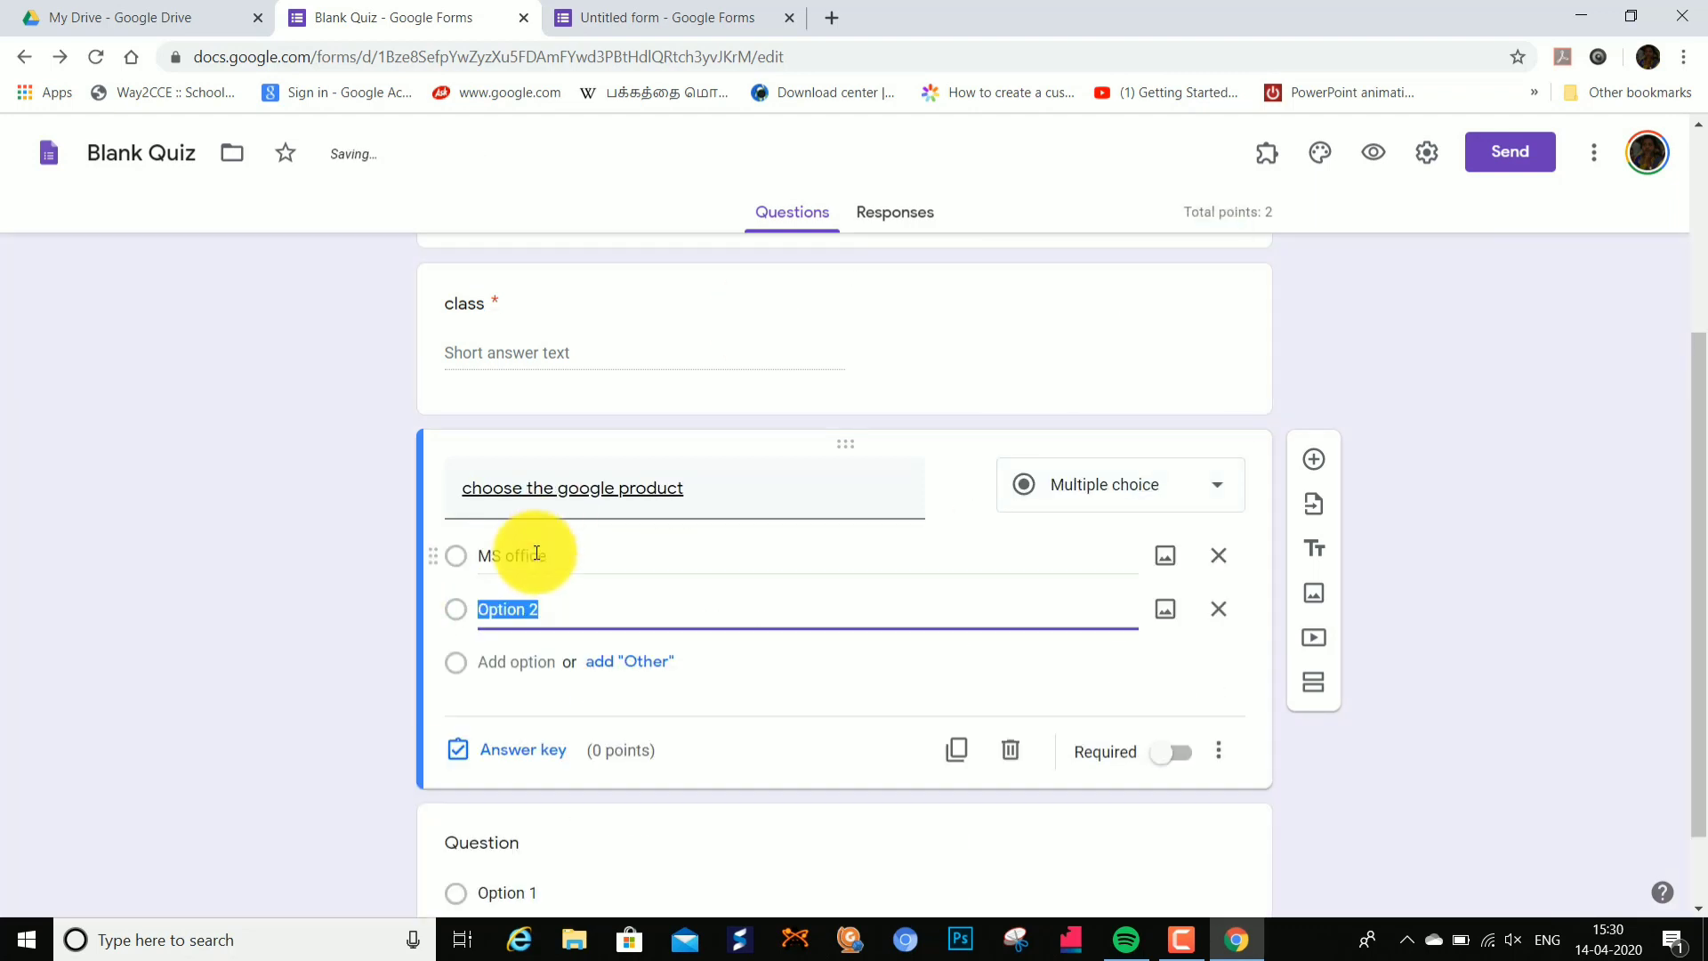
type("adobe photoshops")
key("Return")
type("Goo")
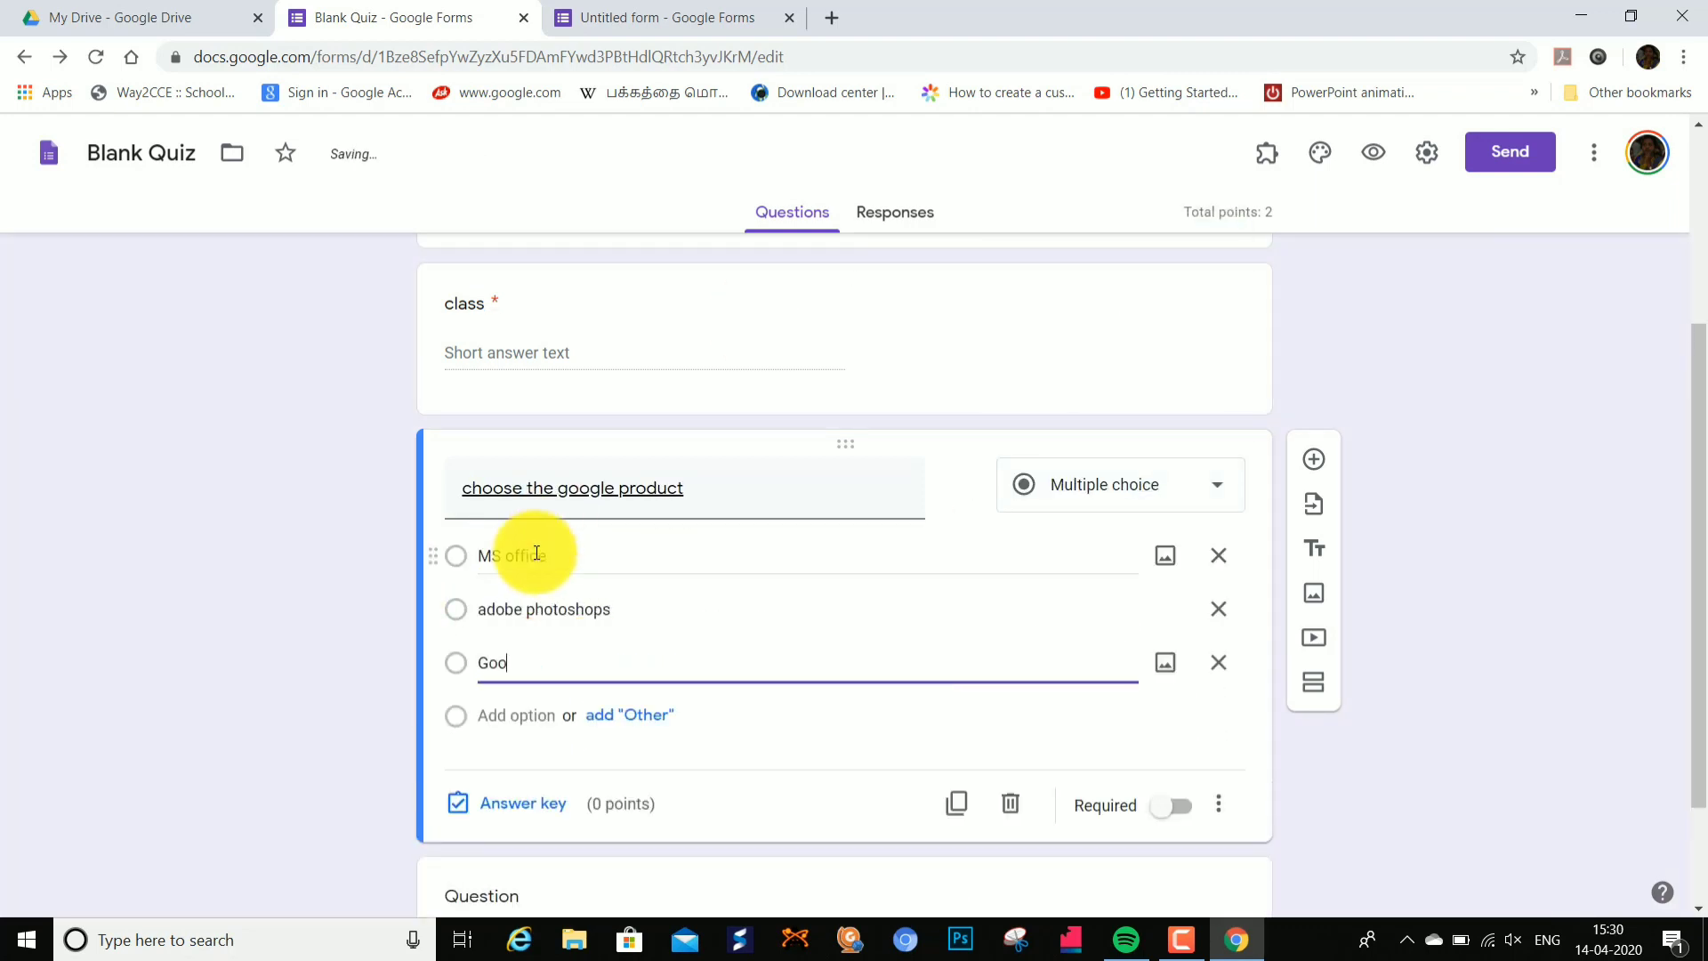
Step: Make the Google product question required and set its answer key to "Google sheet" for 2 points
left_click(1173, 805)
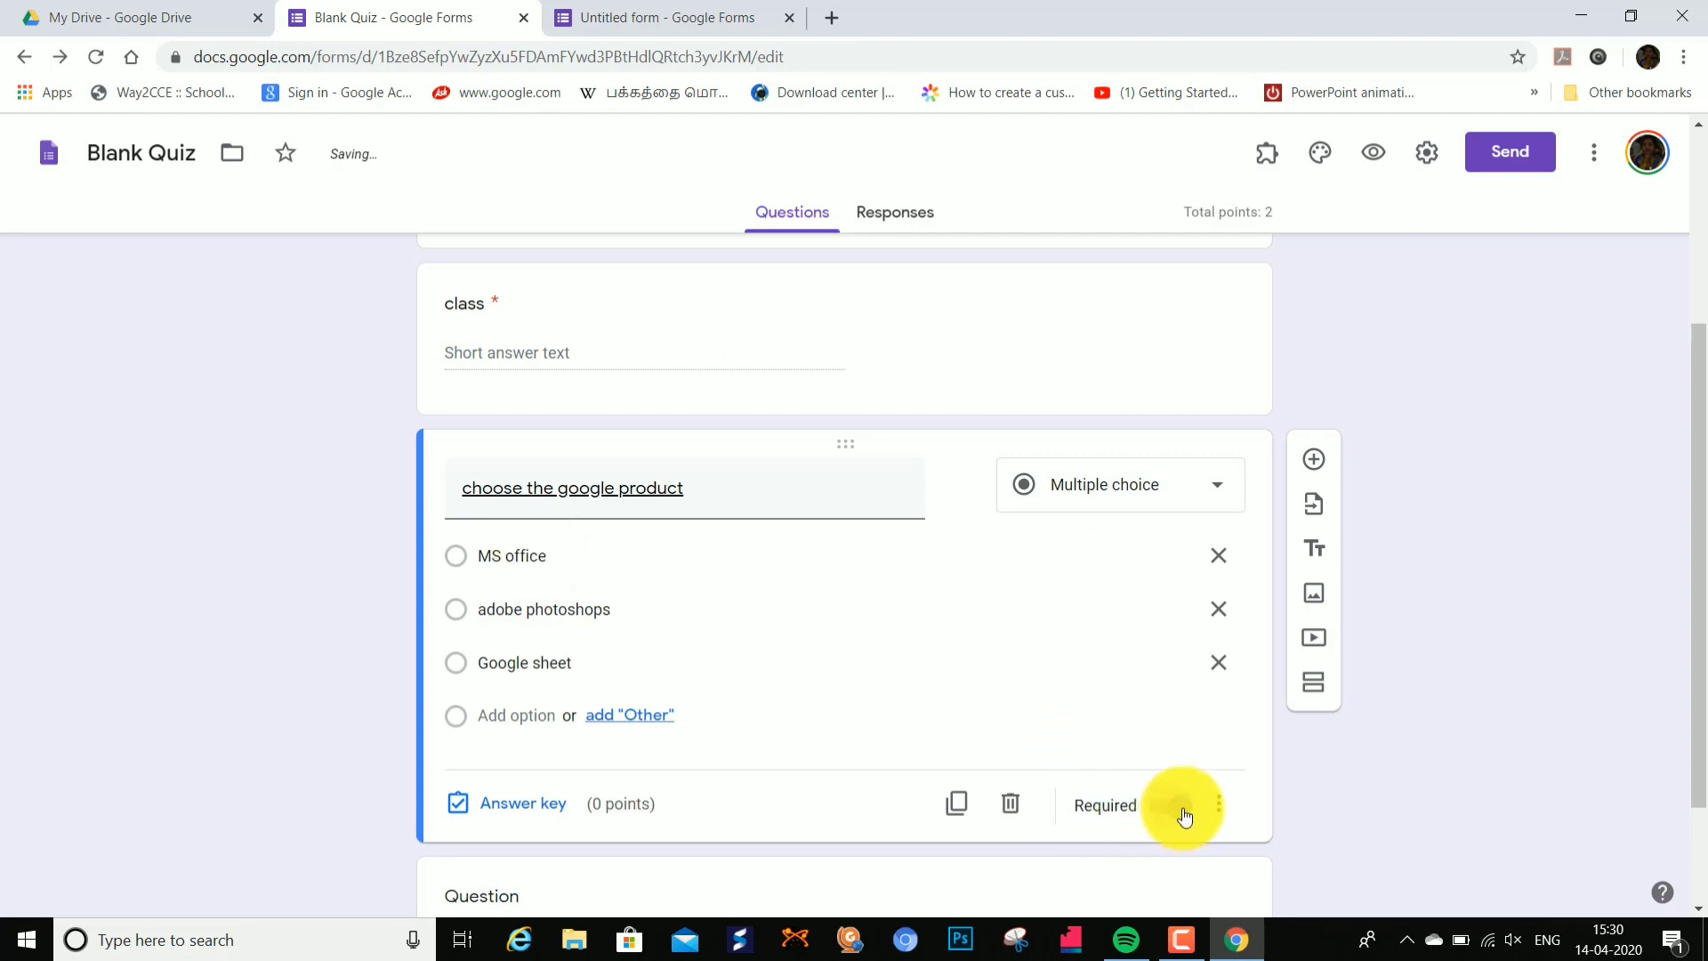
left_click(520, 804)
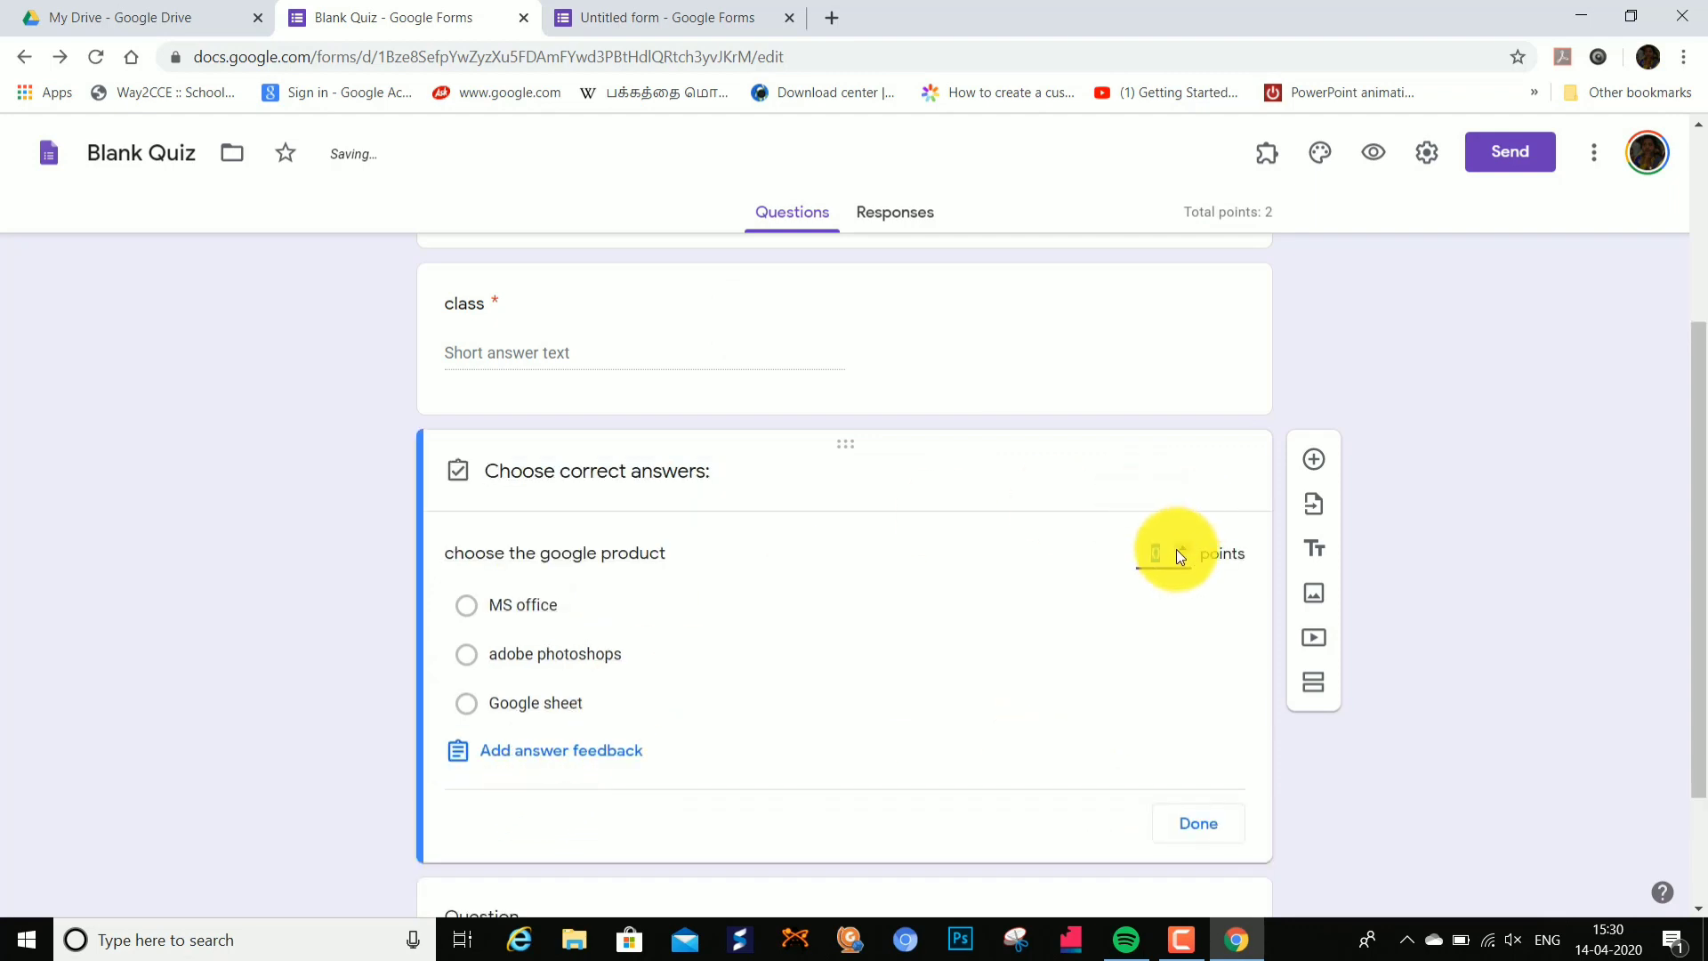
left_click(468, 705)
scroll(1032, 721, "down", 2)
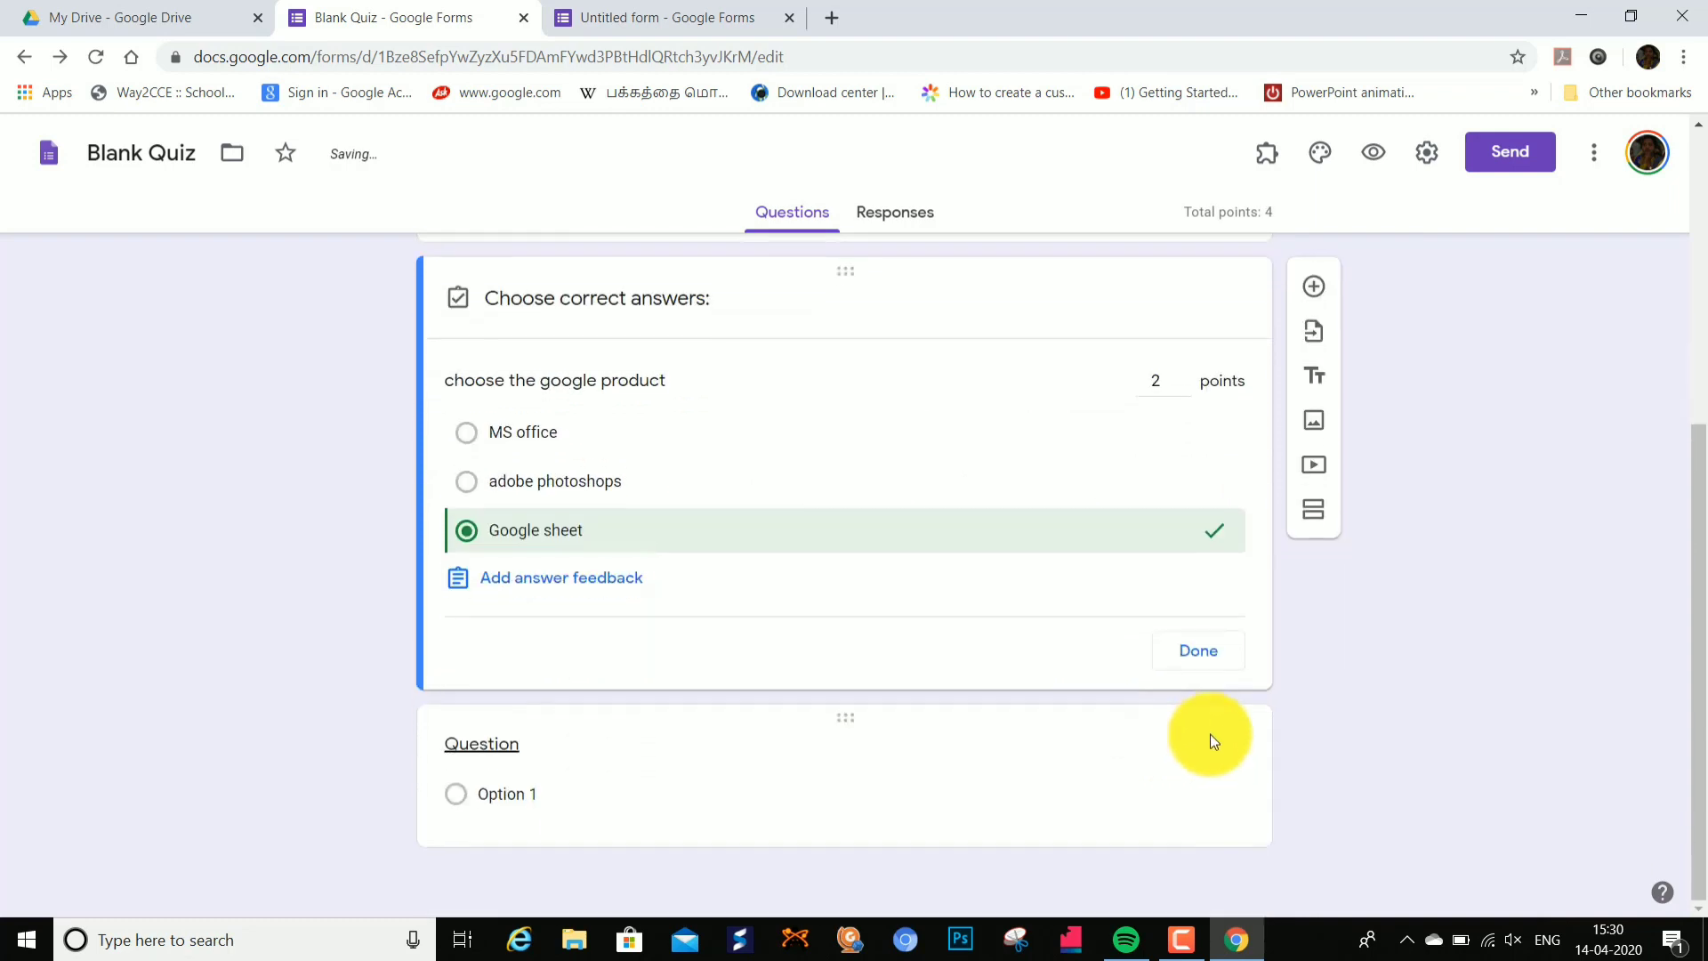
left_click(1202, 657)
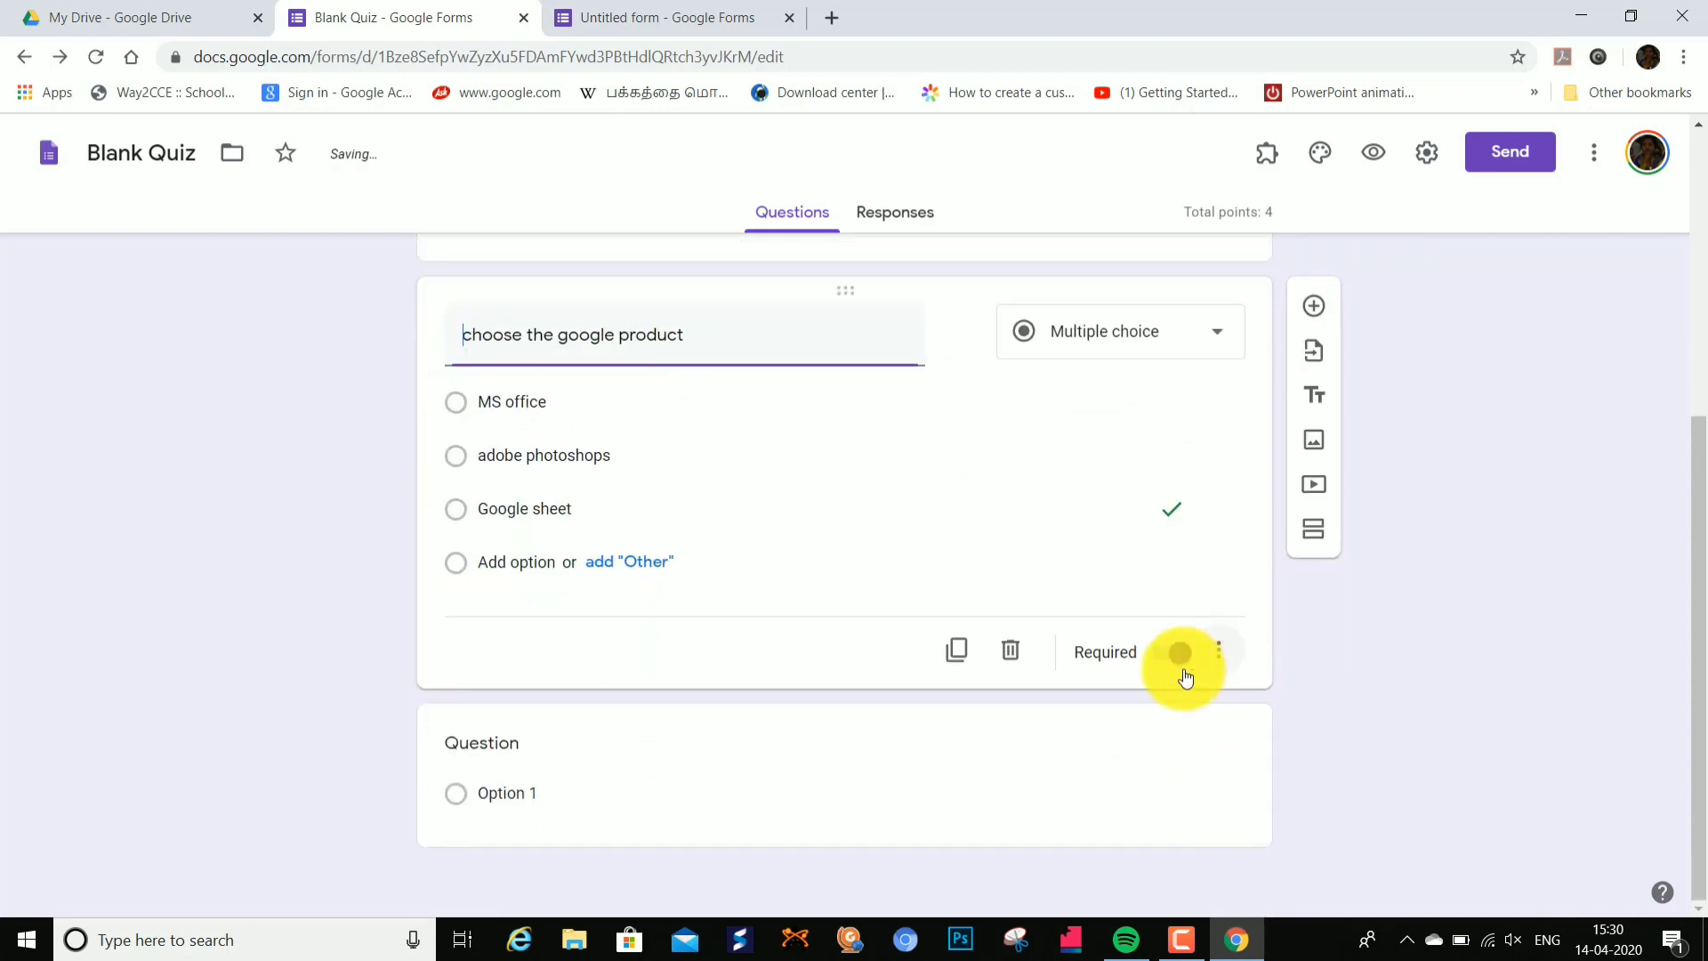
Step: Title the last untitled question "say true or false" and change its type to Multiple choice grid
left_click(553, 745)
type("s")
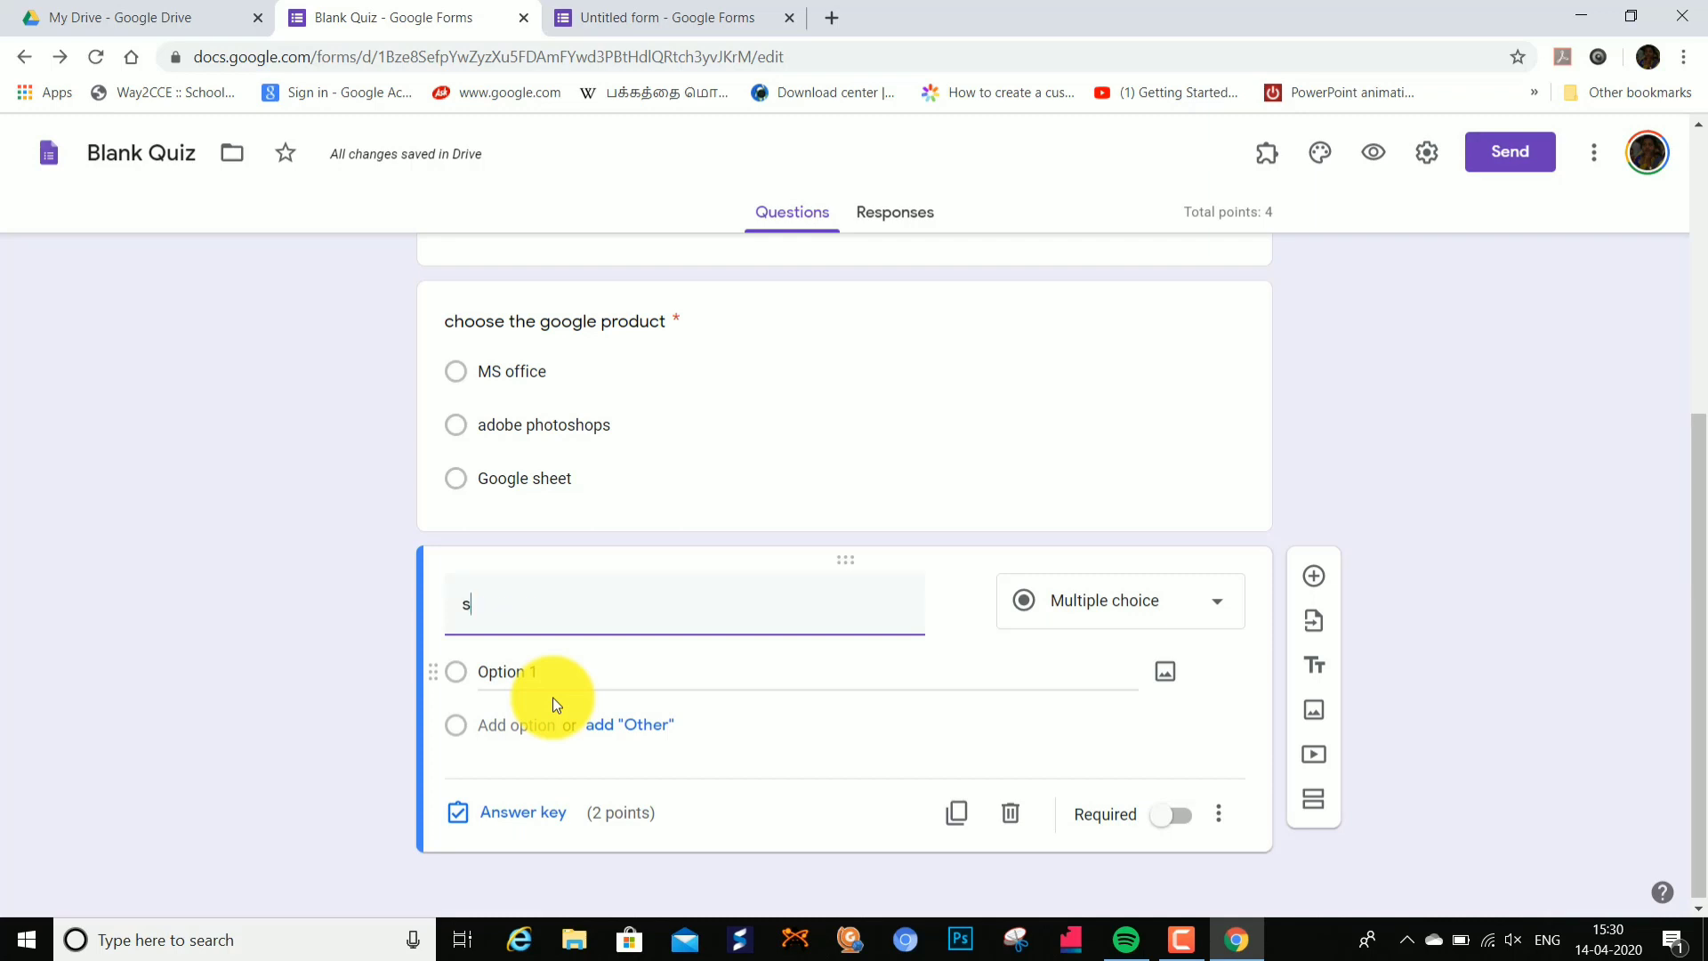
type("ay true or fa")
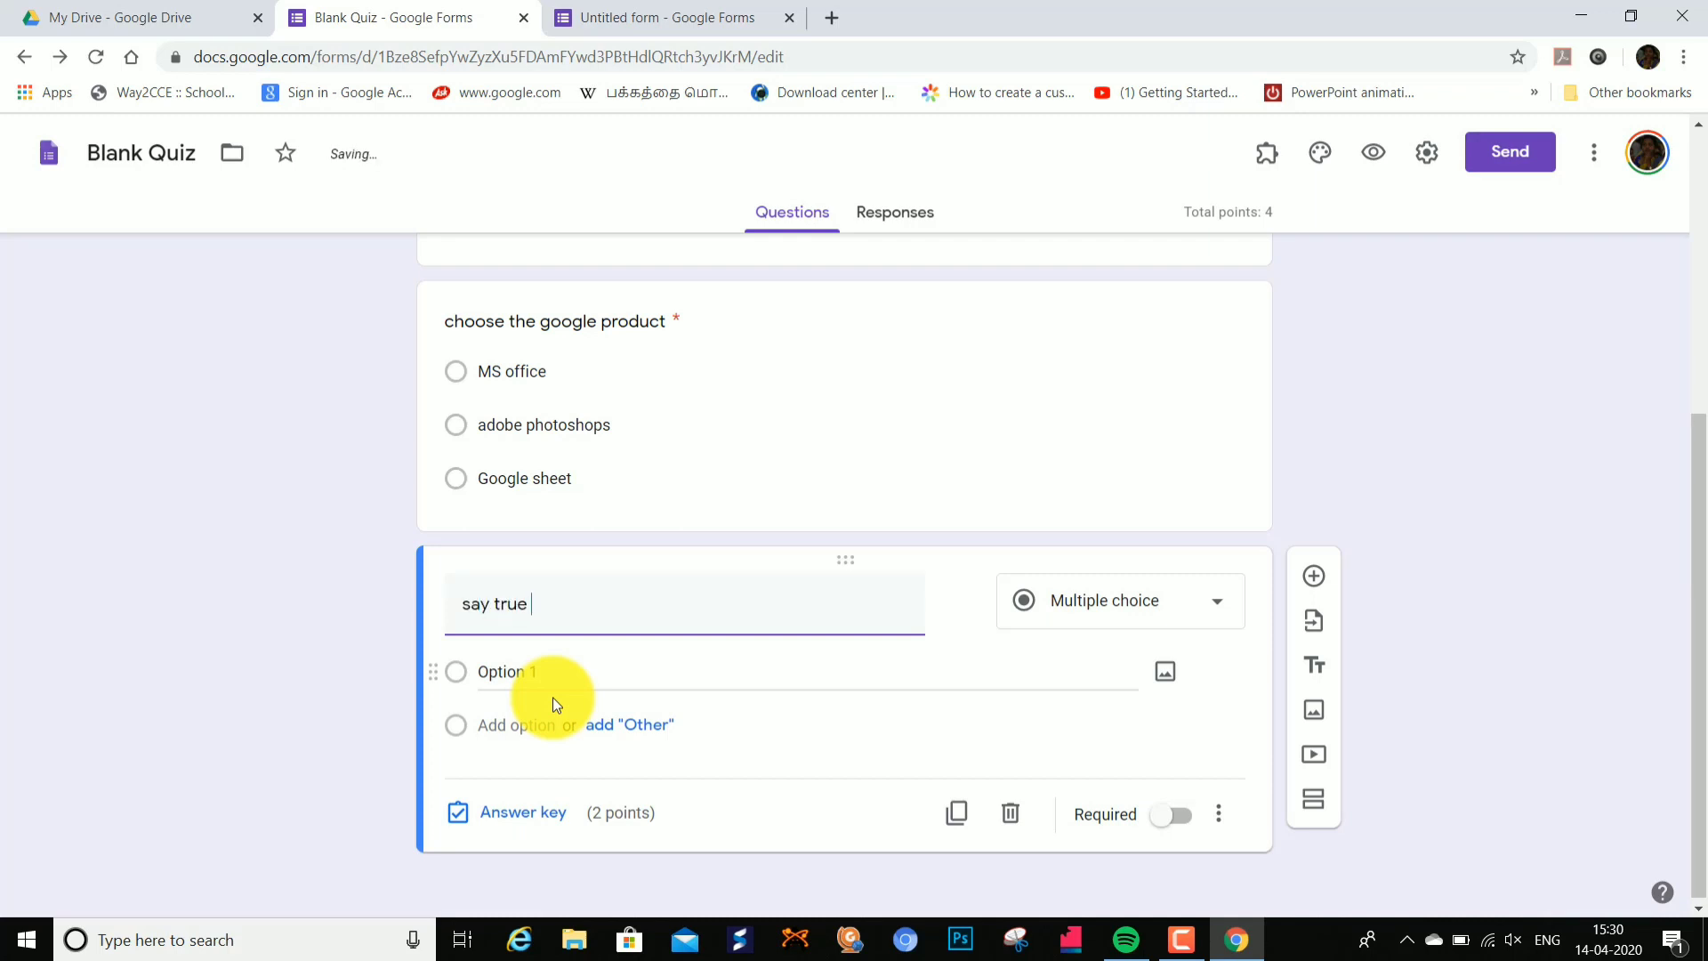
type("lse")
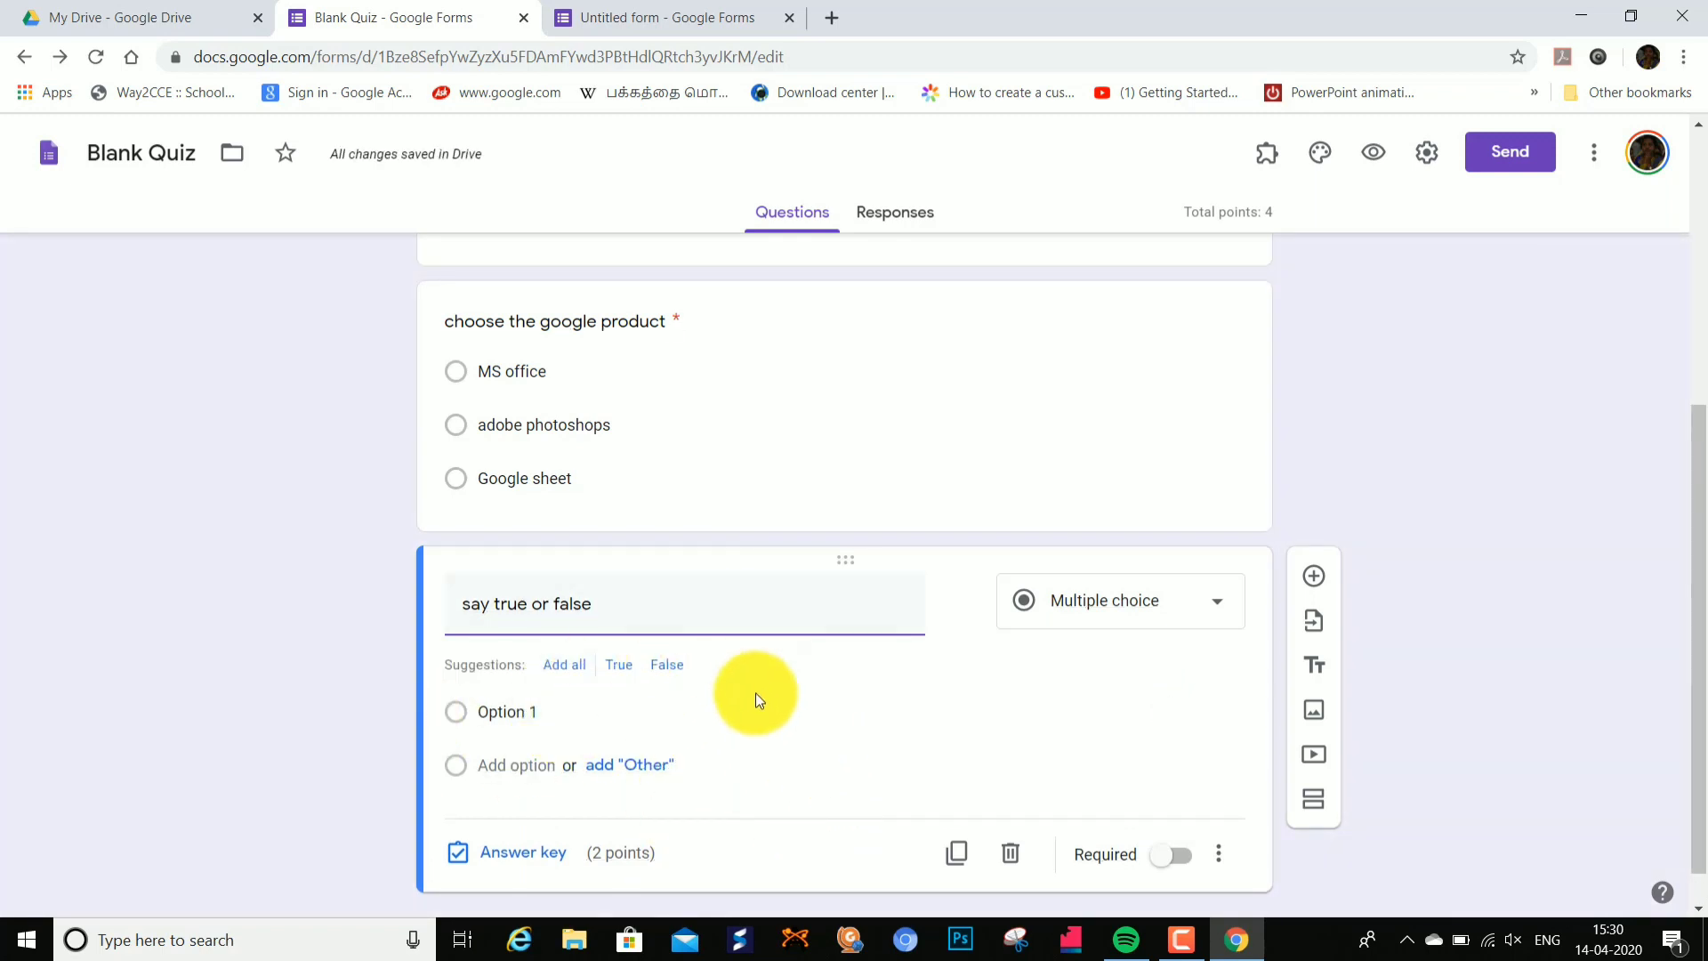
left_click(1179, 618)
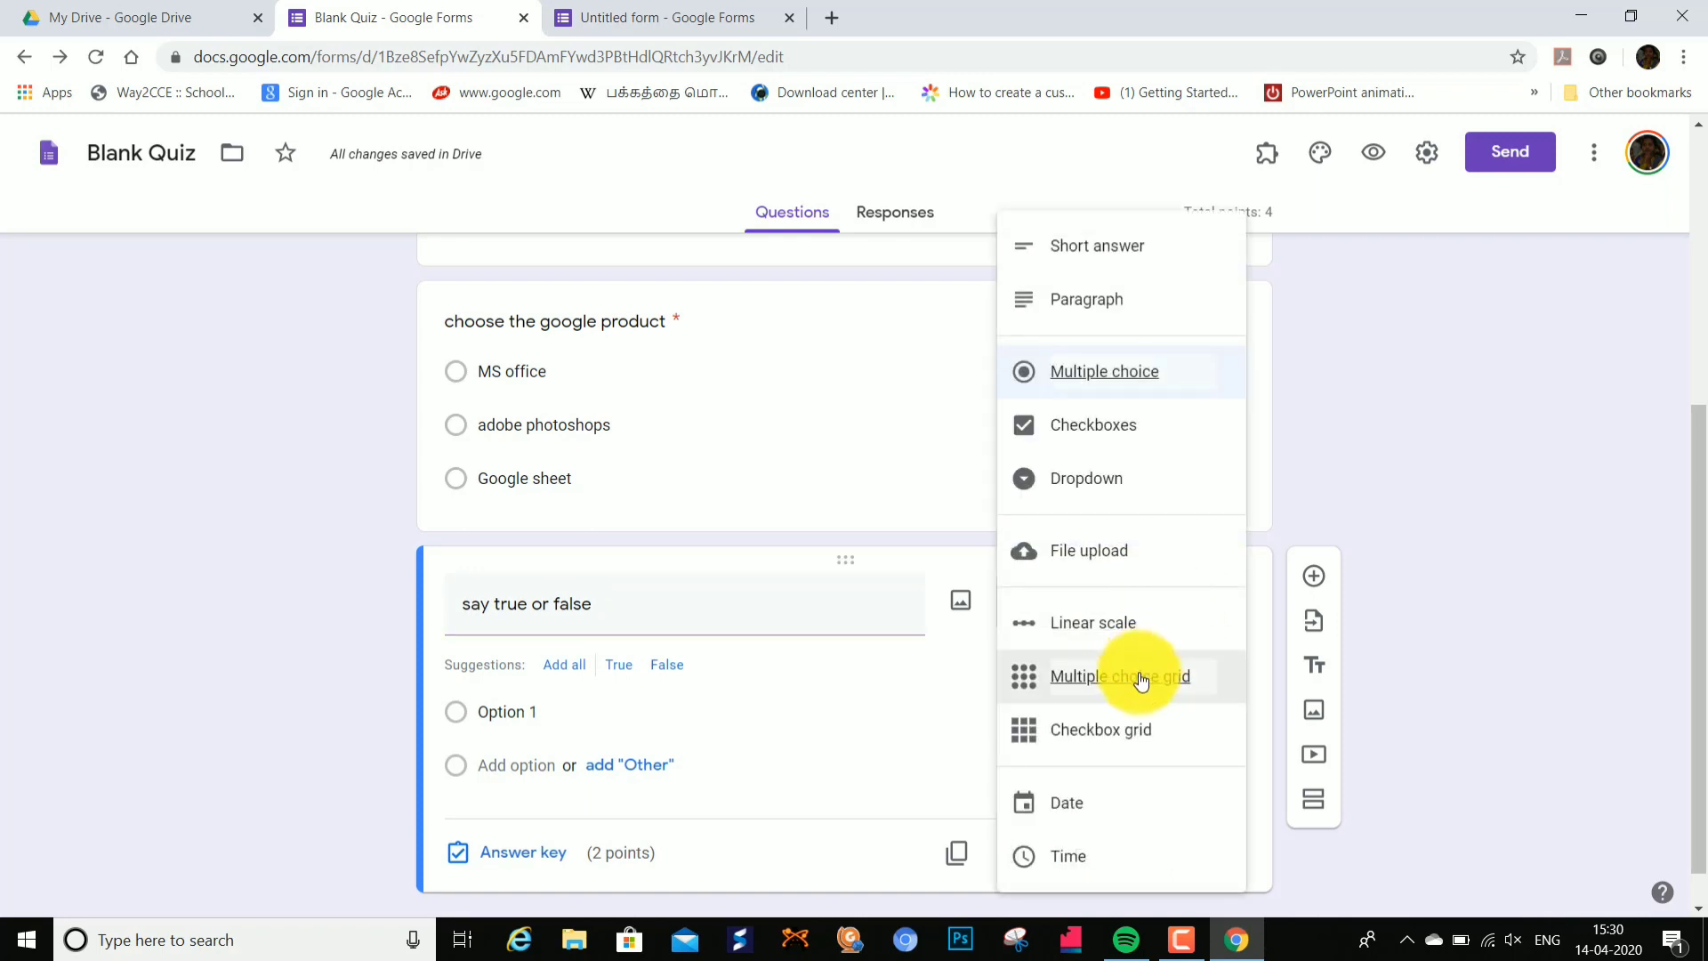
left_click(1141, 680)
Step: Fill the grid's two rows with "we must use face mask when we go out" and "we dont want to wash ur hands frequently"
left_click(529, 703)
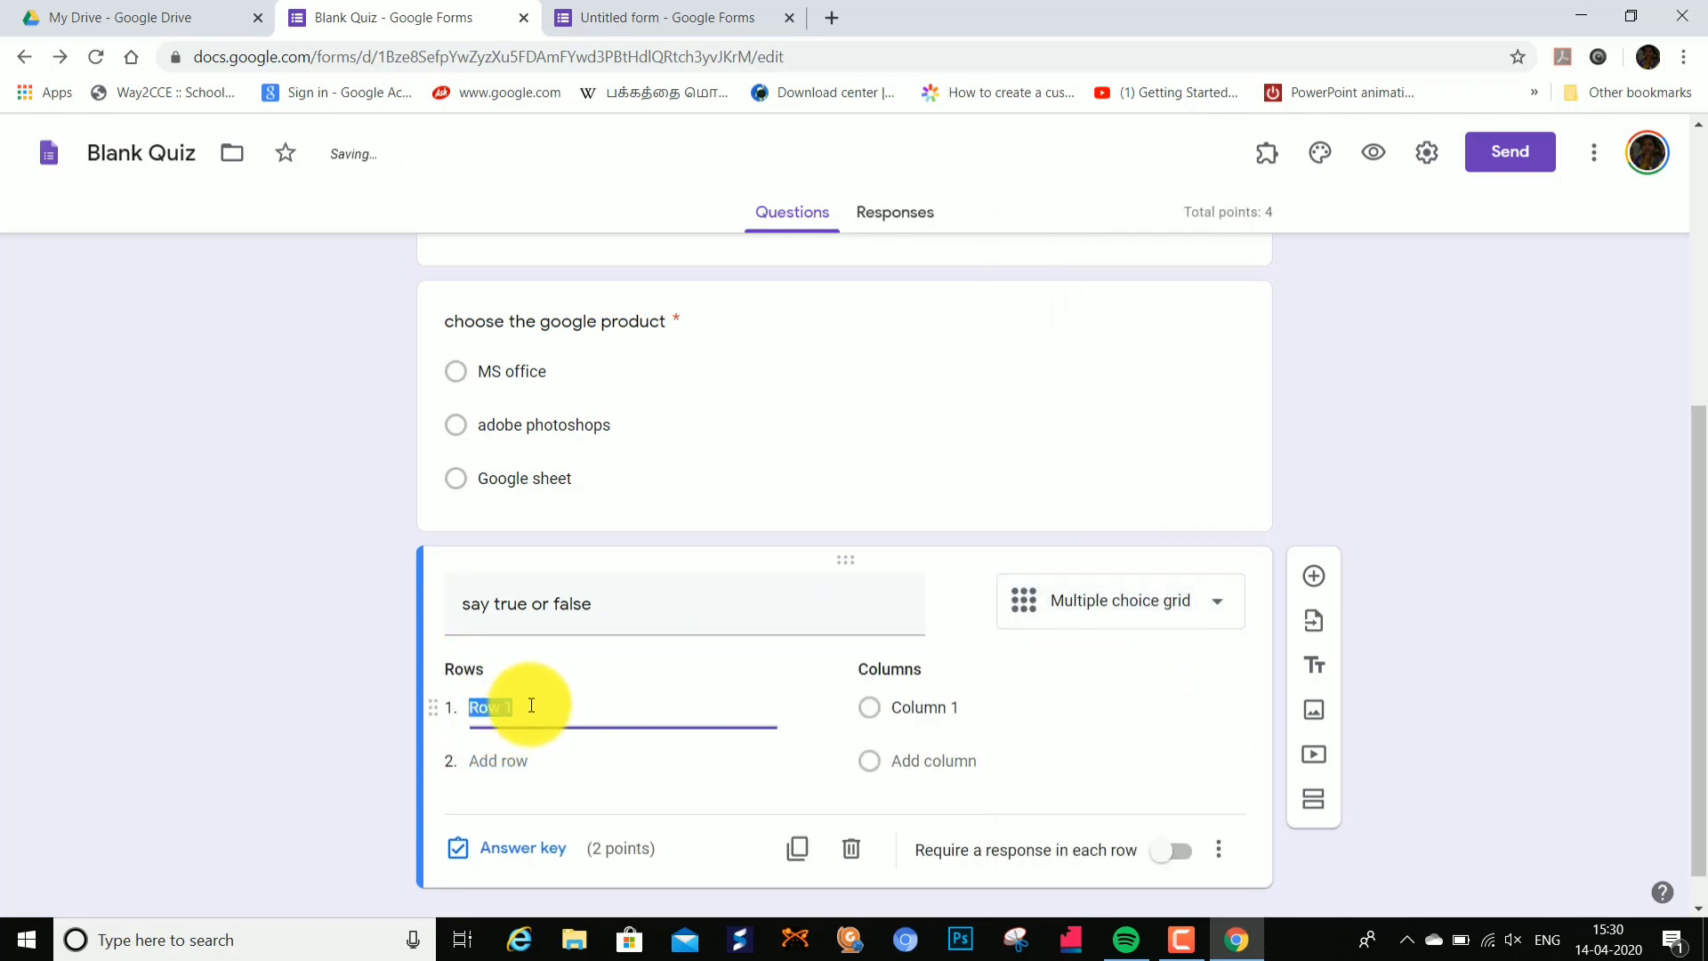
key("BackSpace")
type("we must use face mask when we go out")
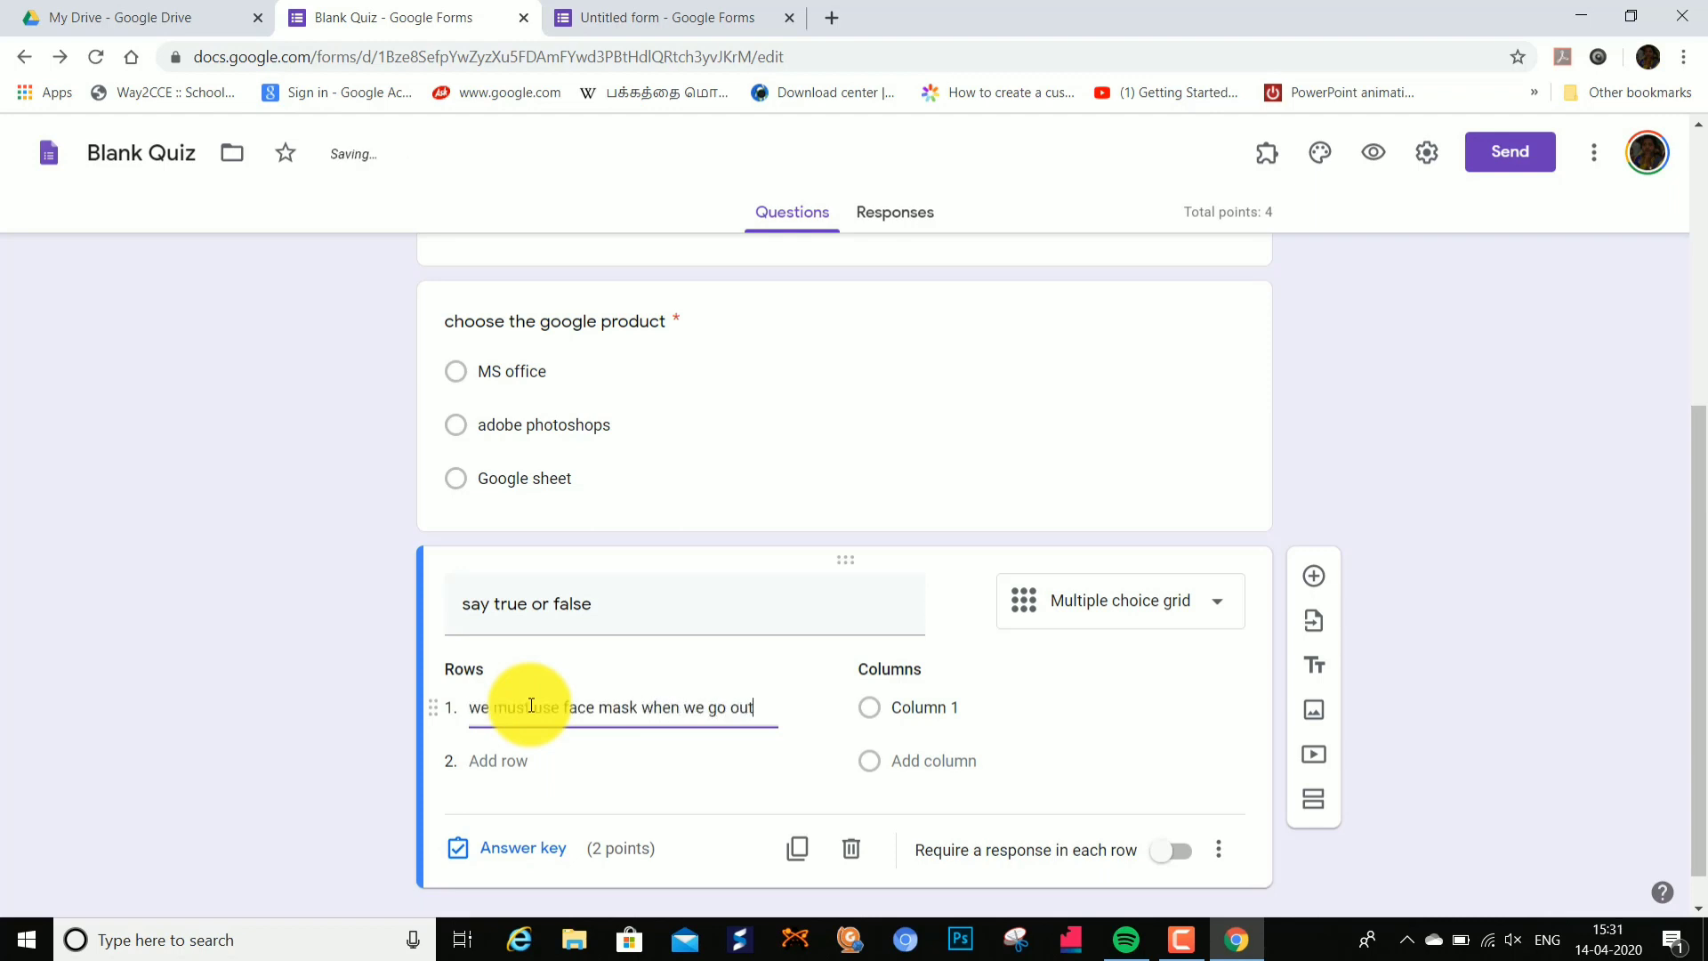
left_click(547, 765)
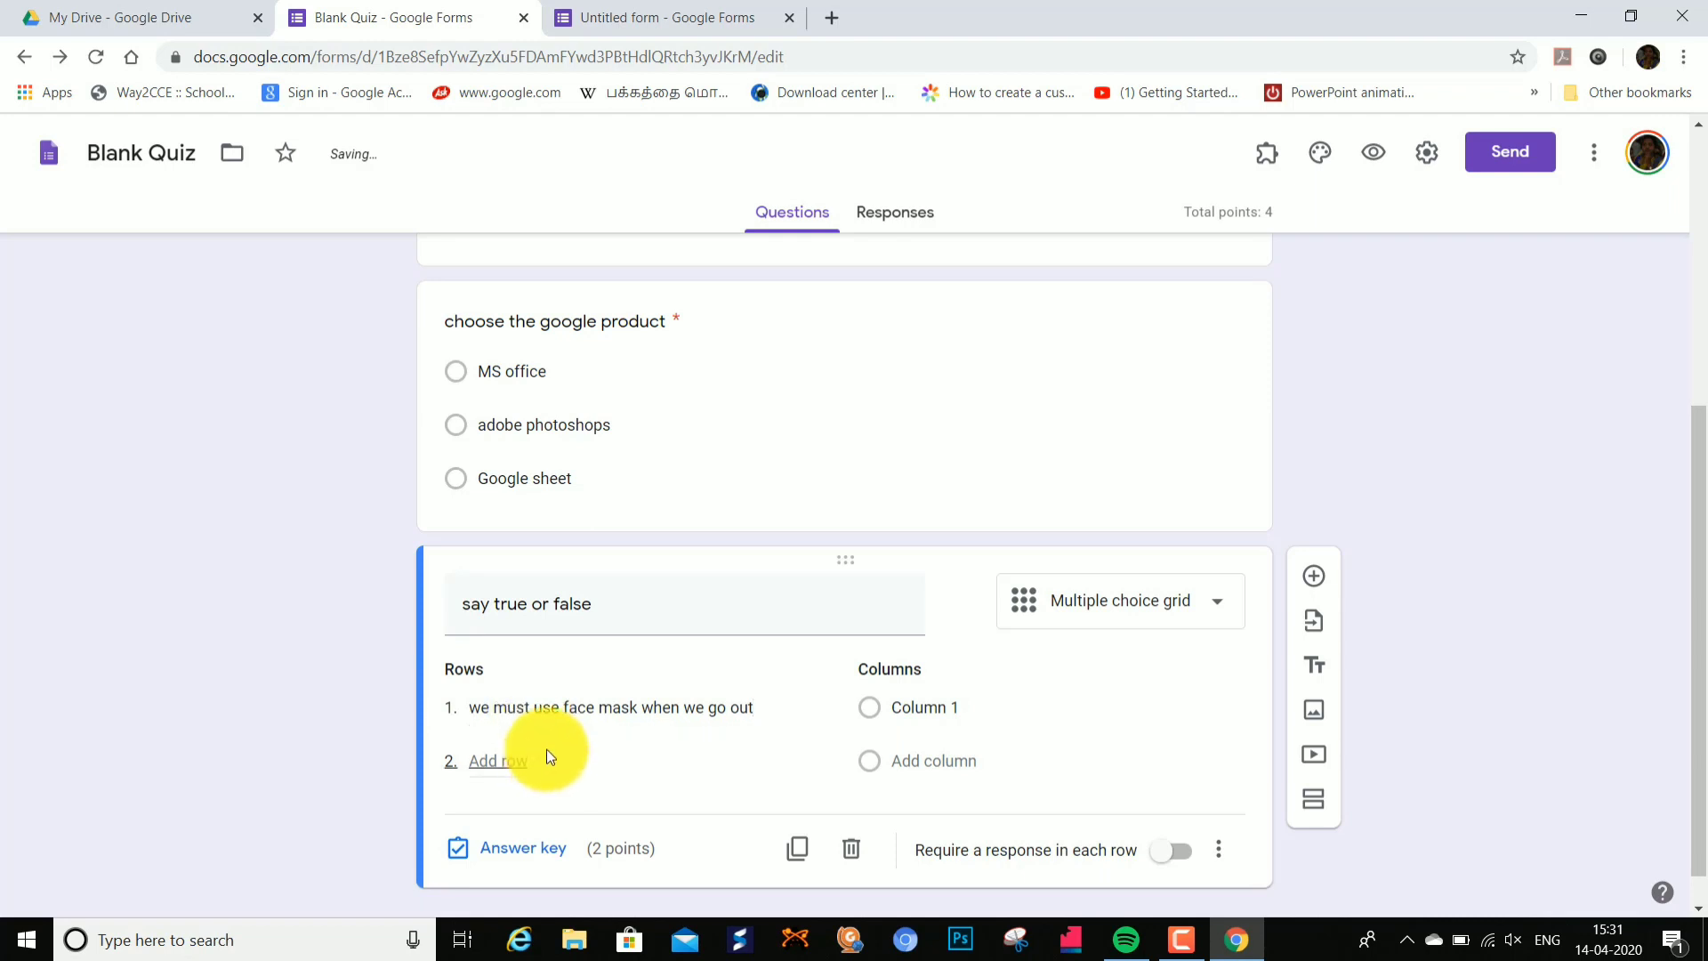
left_click(507, 761)
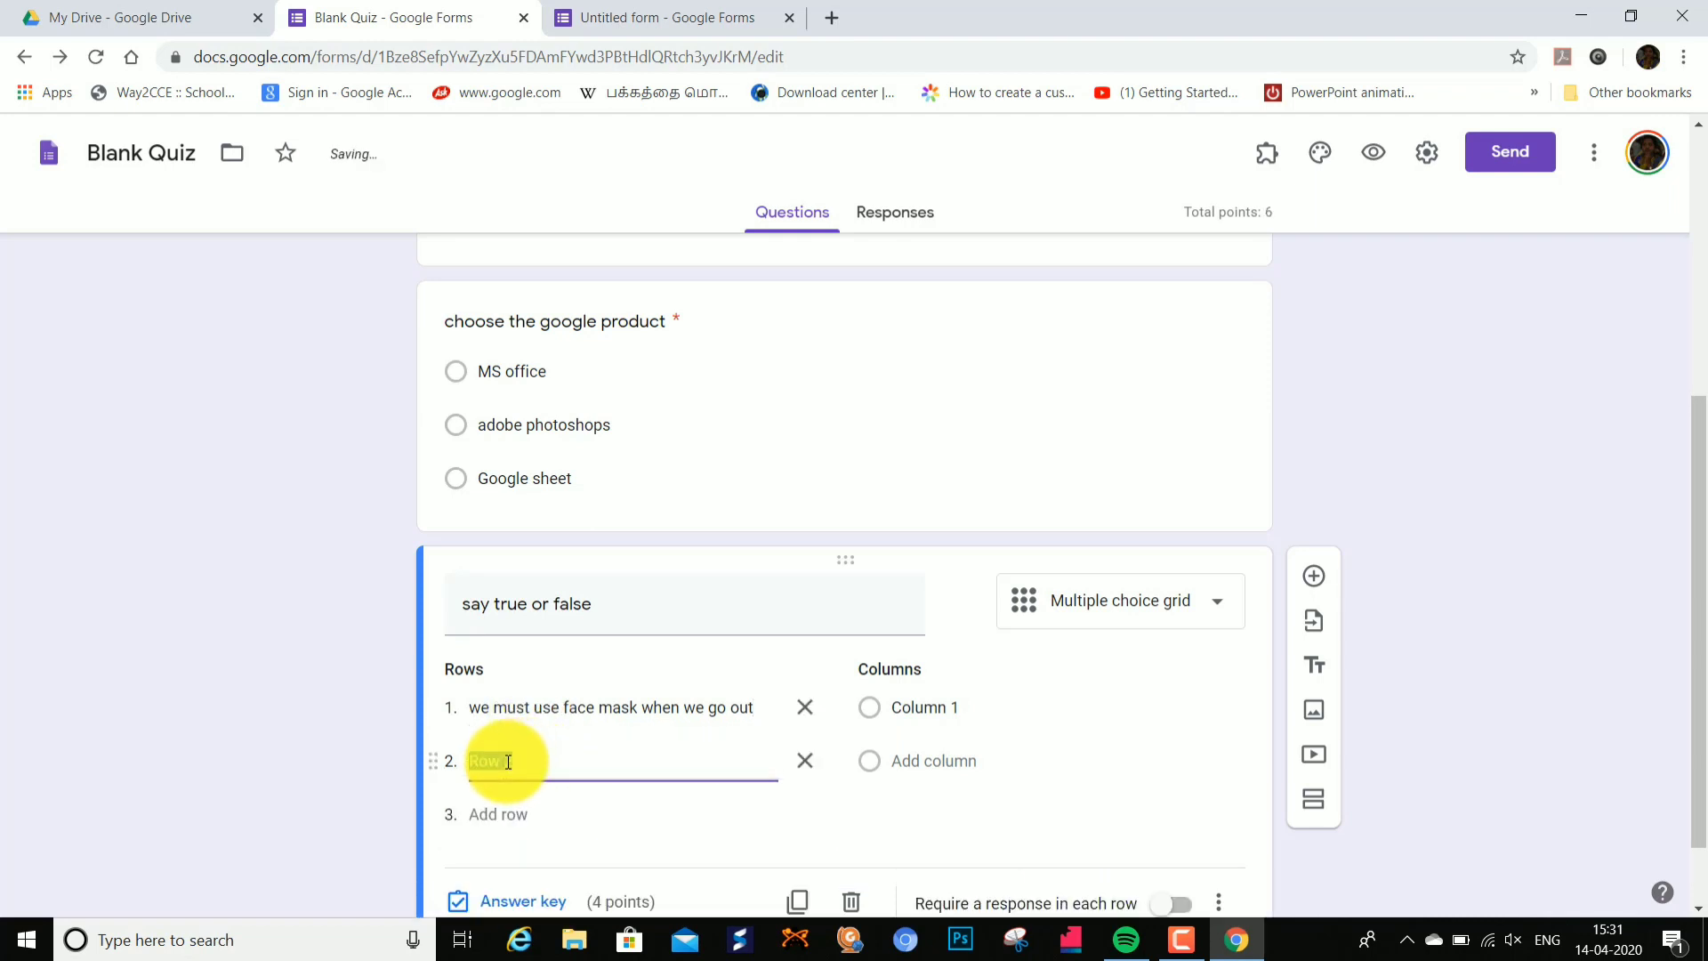
key("BackSpace")
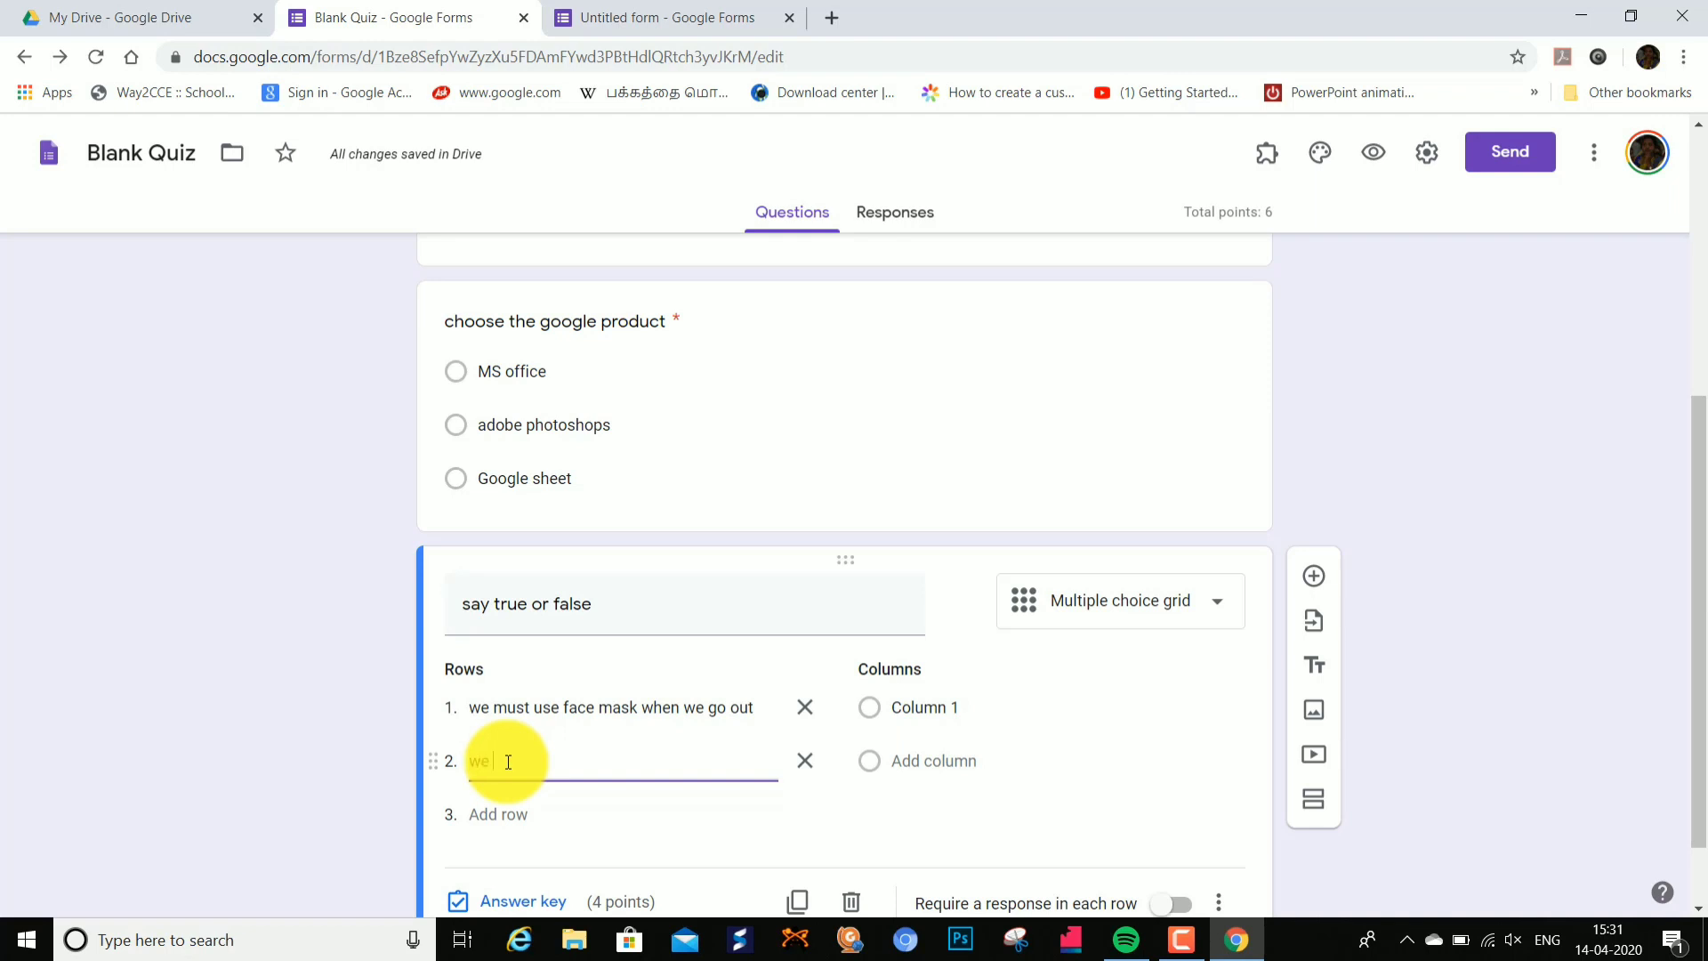
type("we dont want to wash ur hands frequently")
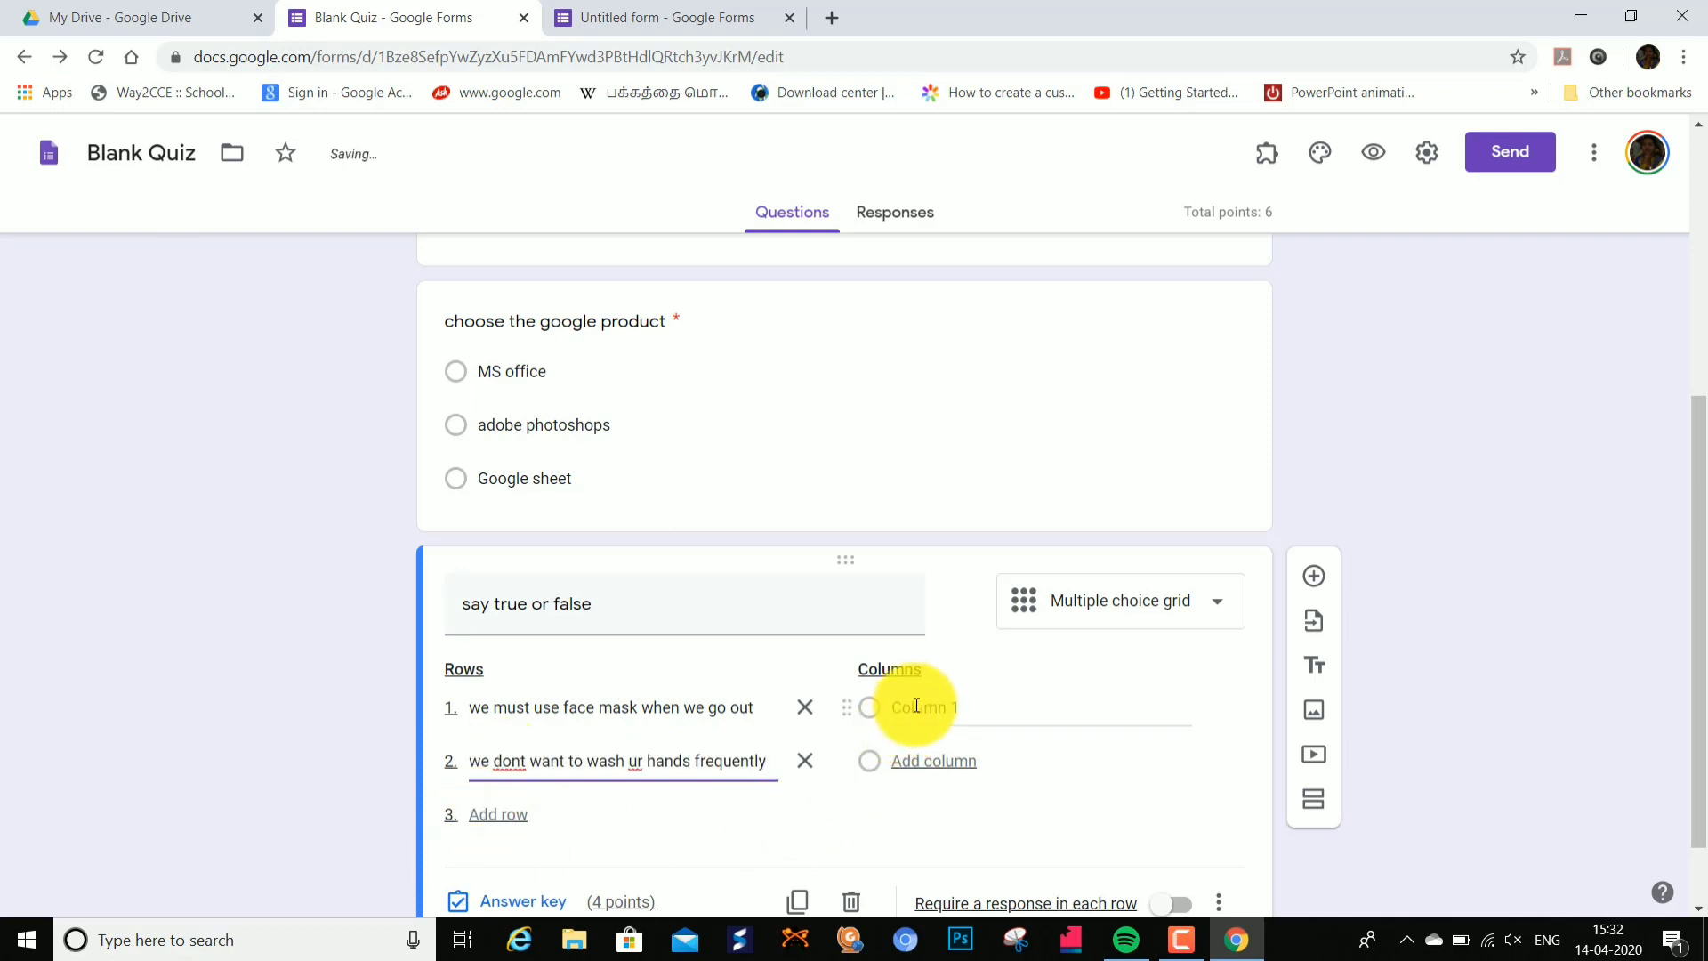
Step: Name the two columns of the "say true or false" grid "true" and "false"
left_click(929, 703)
key("BackSpace")
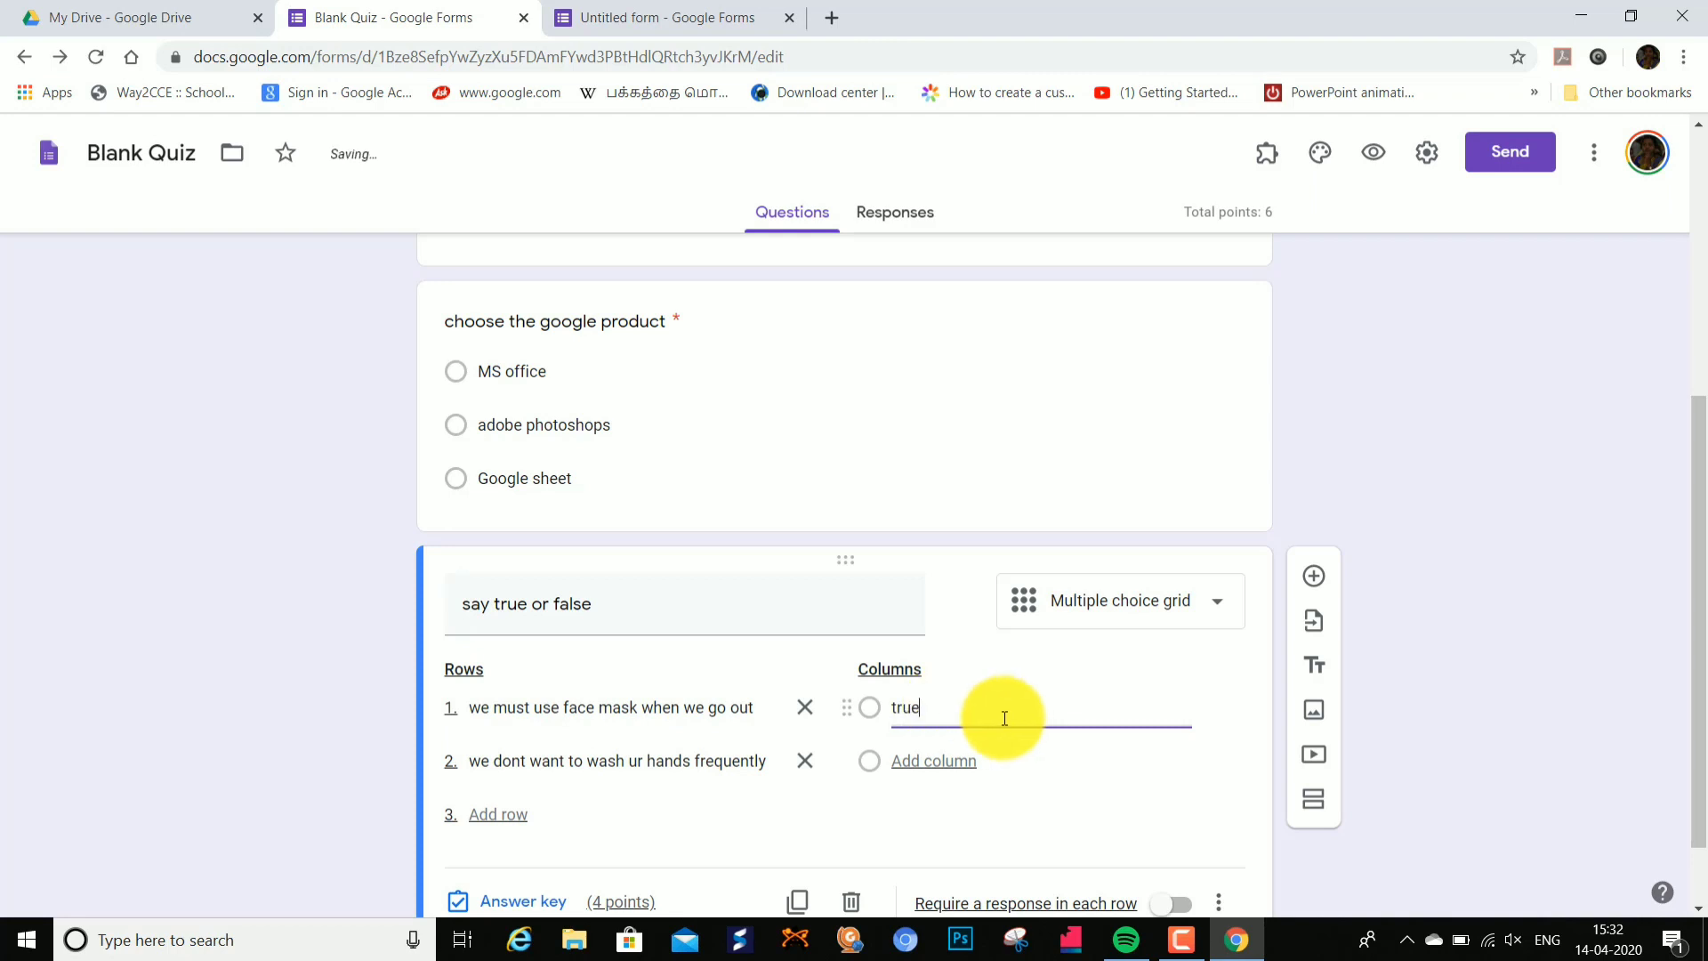
key("Return")
key("BackSpace")
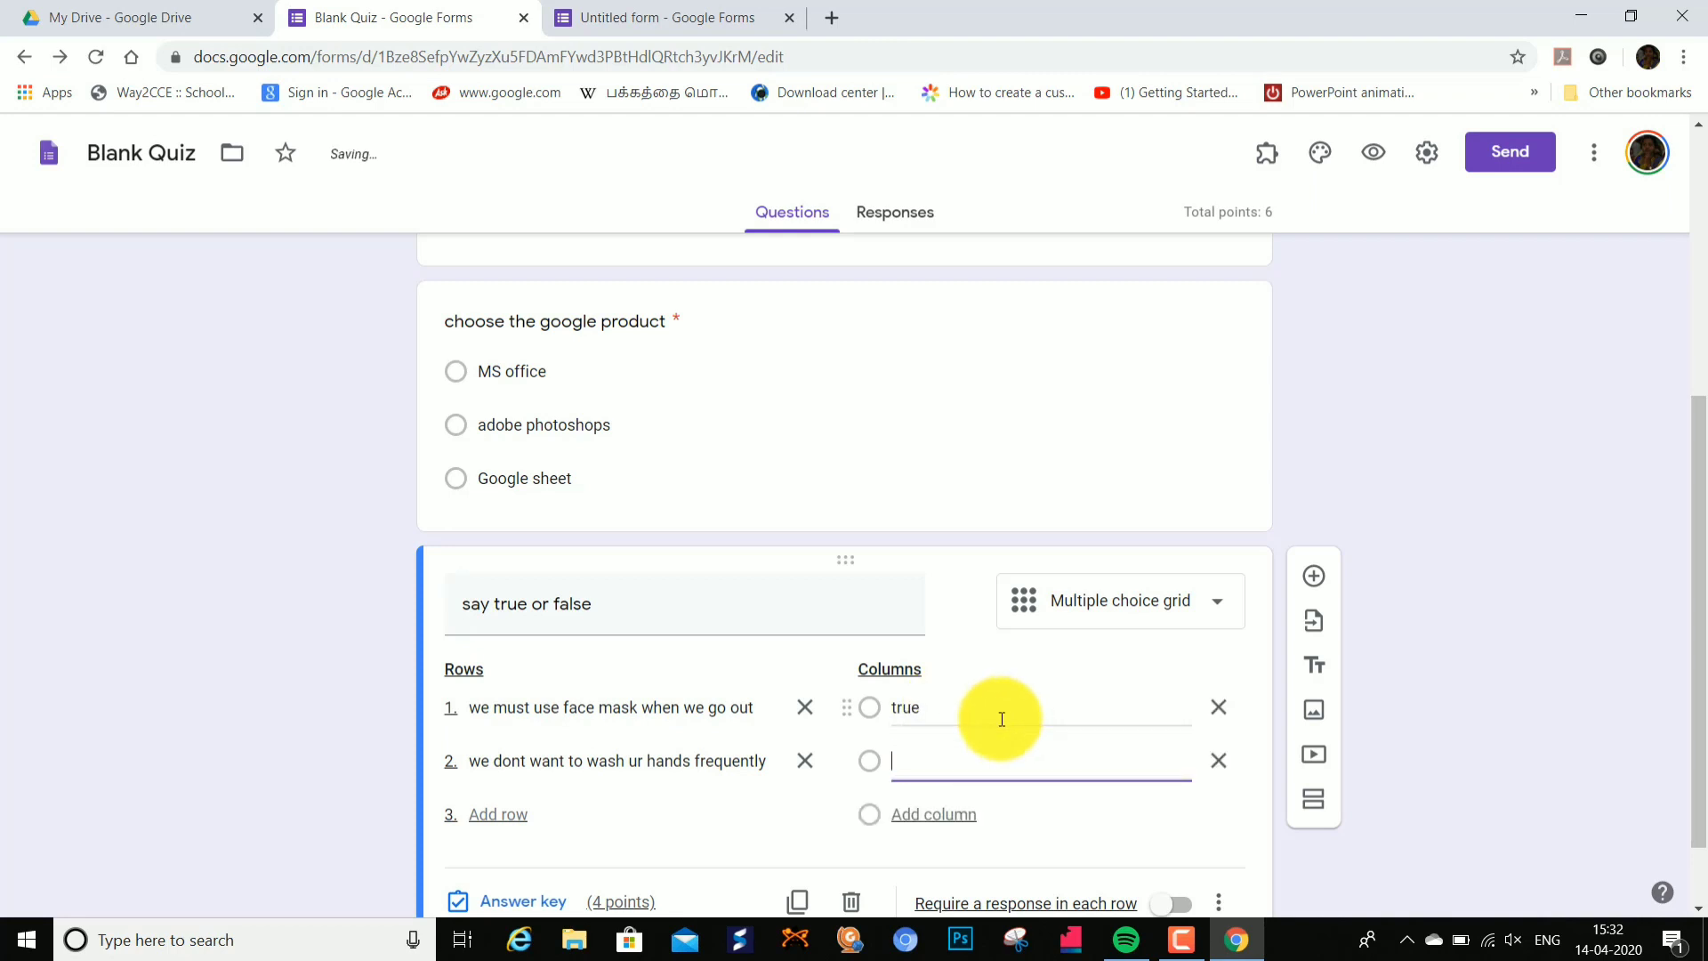
type("false")
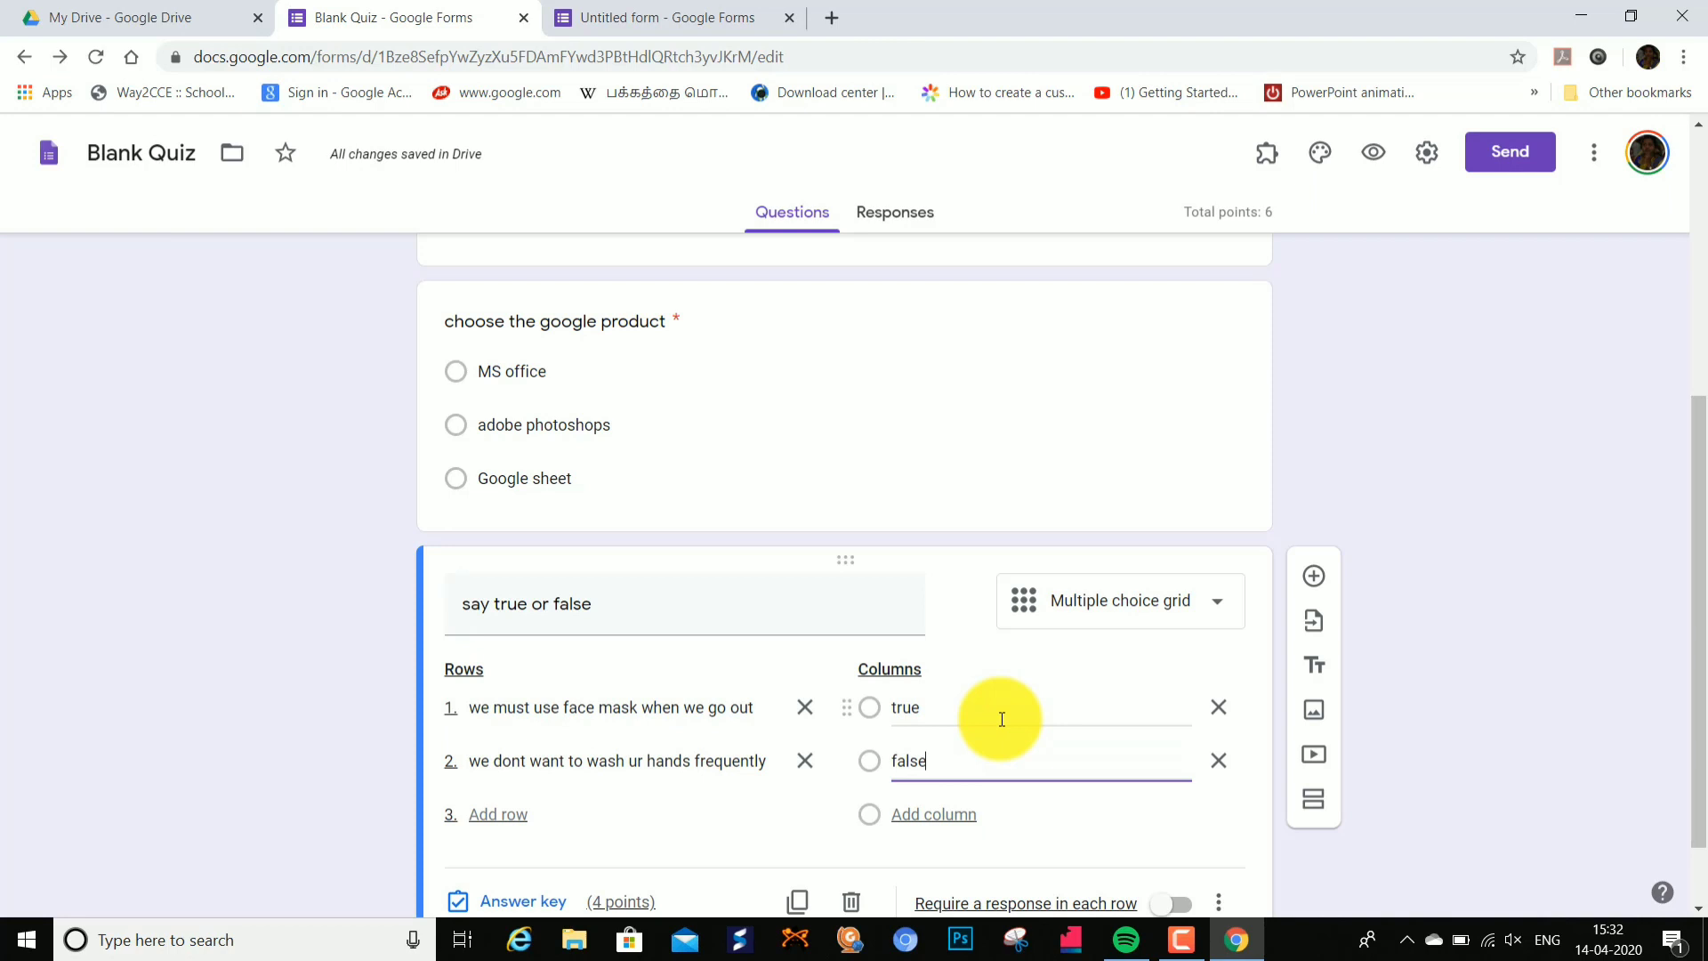
Step: Require a response in each grid row and set the answer key to true for face masks and false for hand washing, 1 point each
scroll(953, 744, "down", 1)
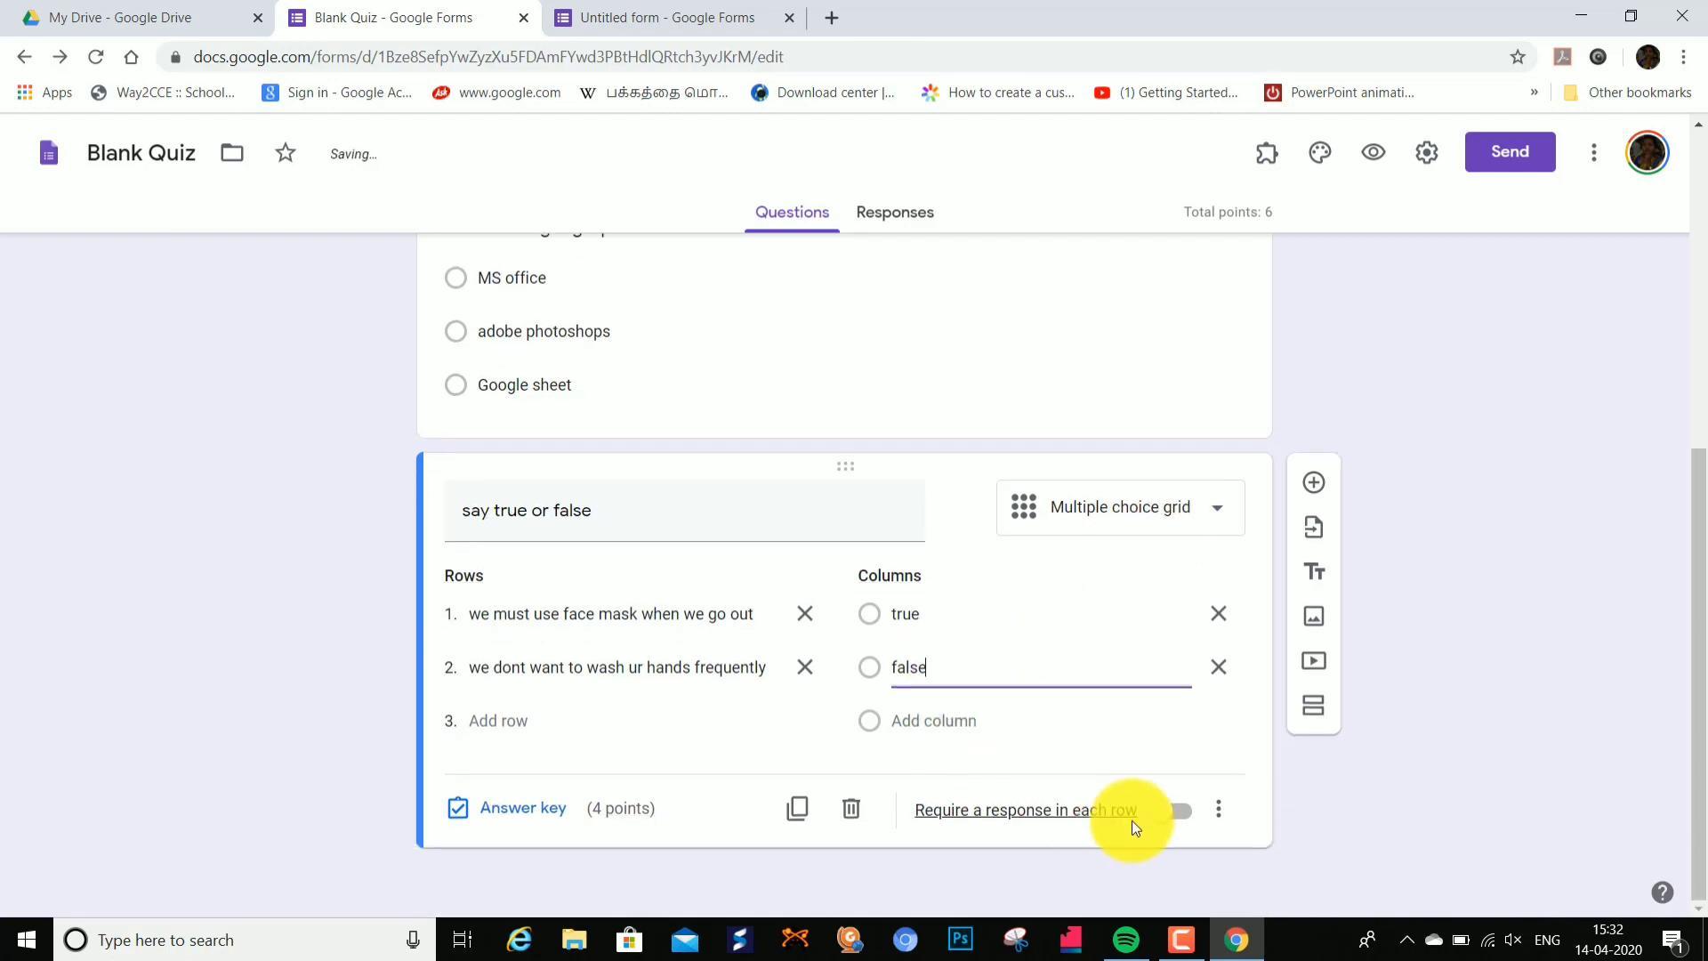
left_click(1179, 811)
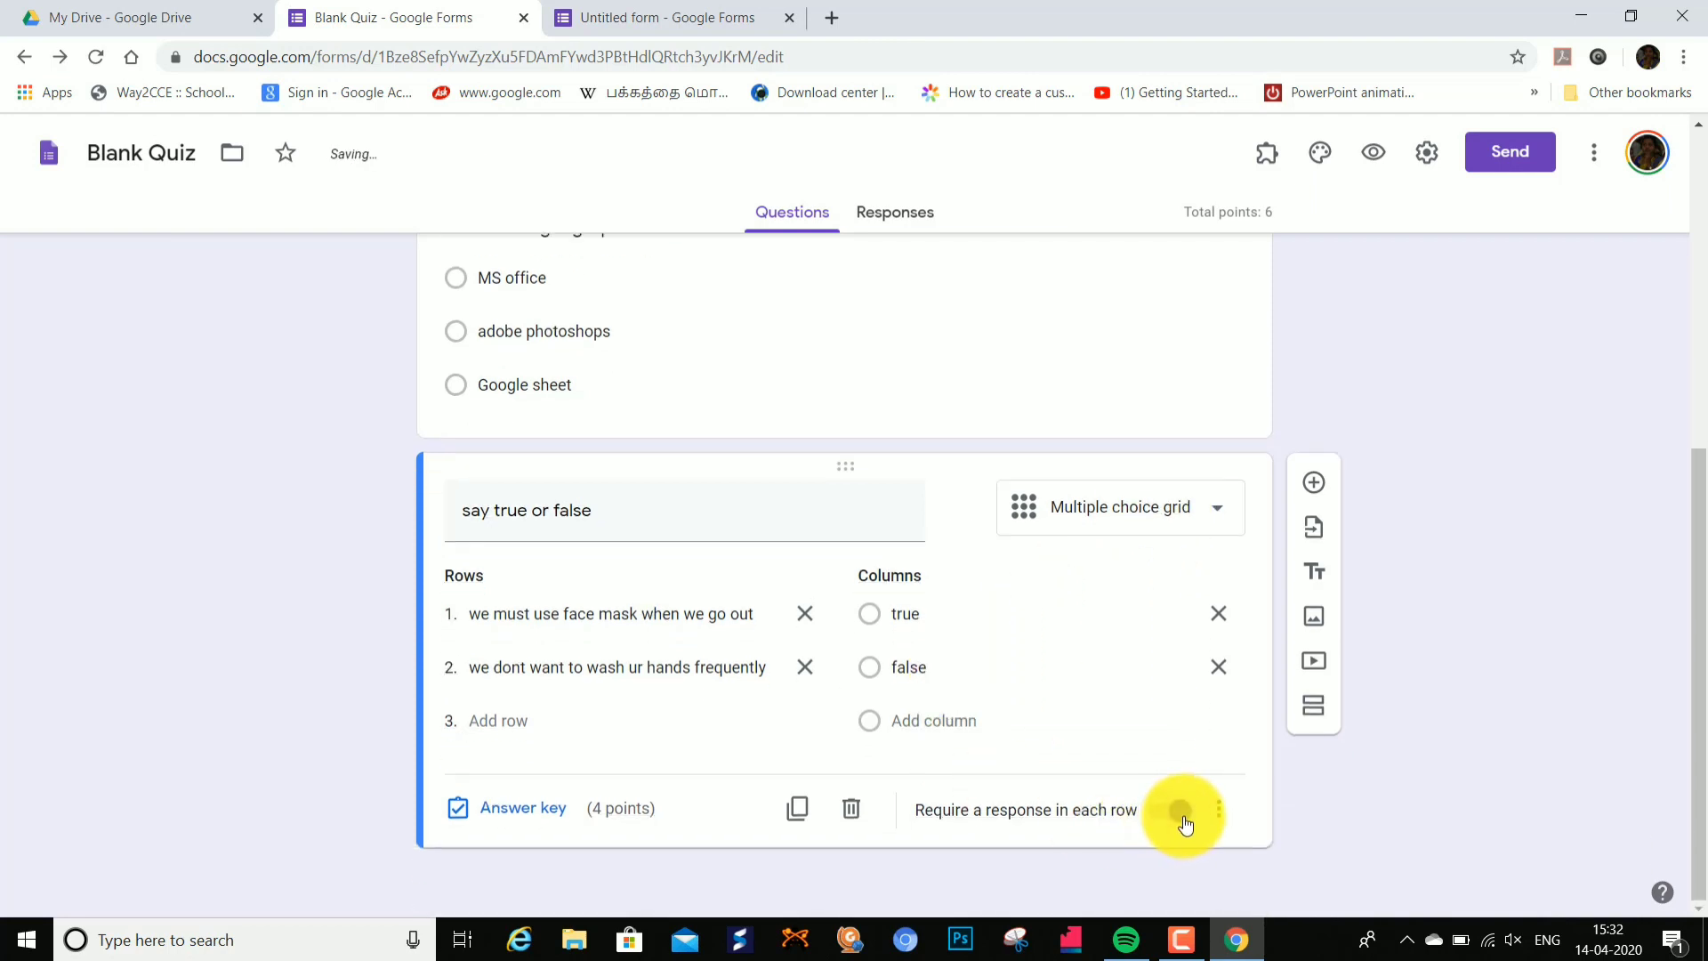
left_click(509, 812)
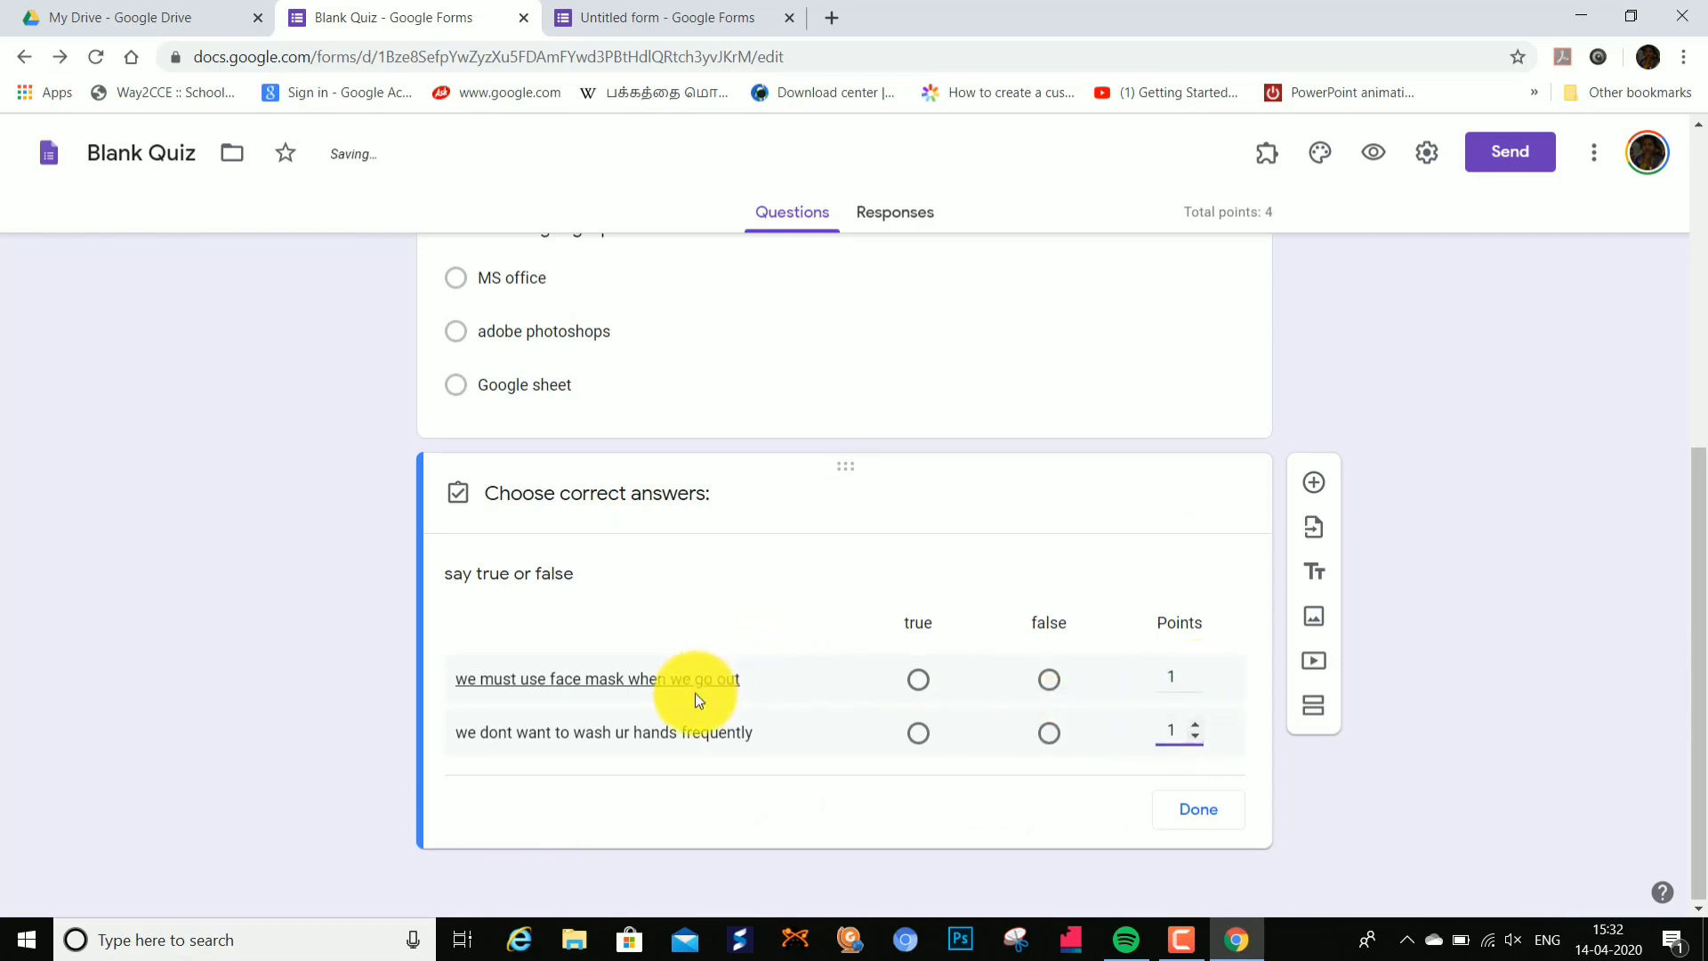
left_click(918, 681)
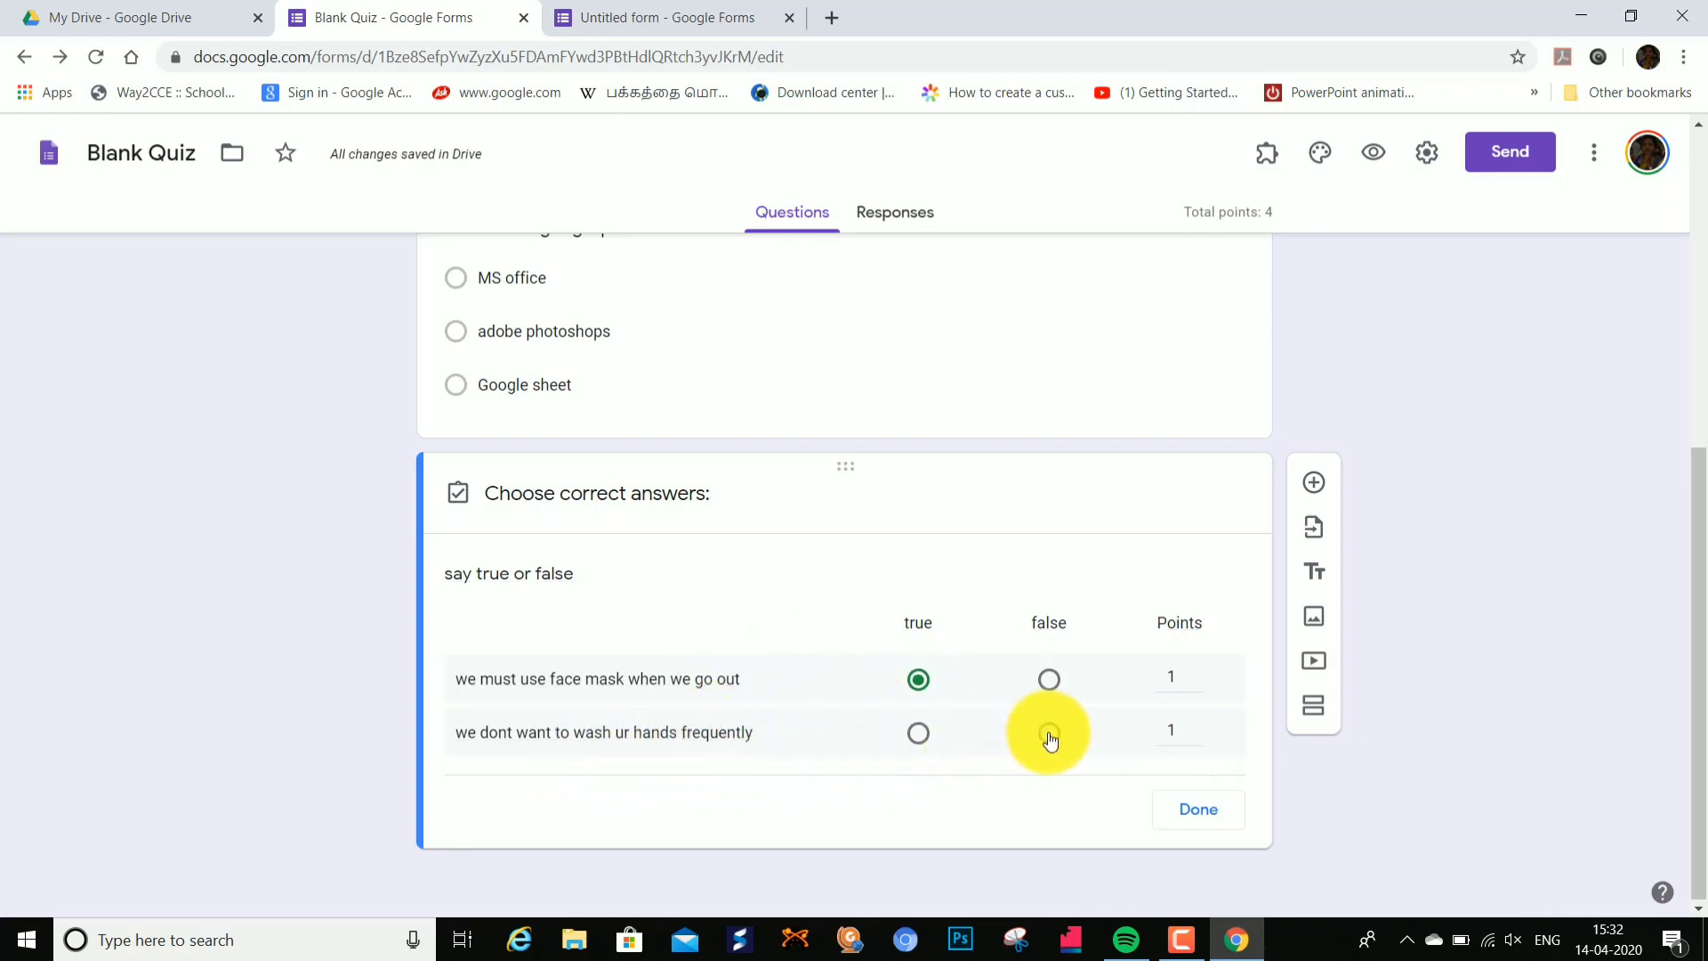
left_click(1194, 810)
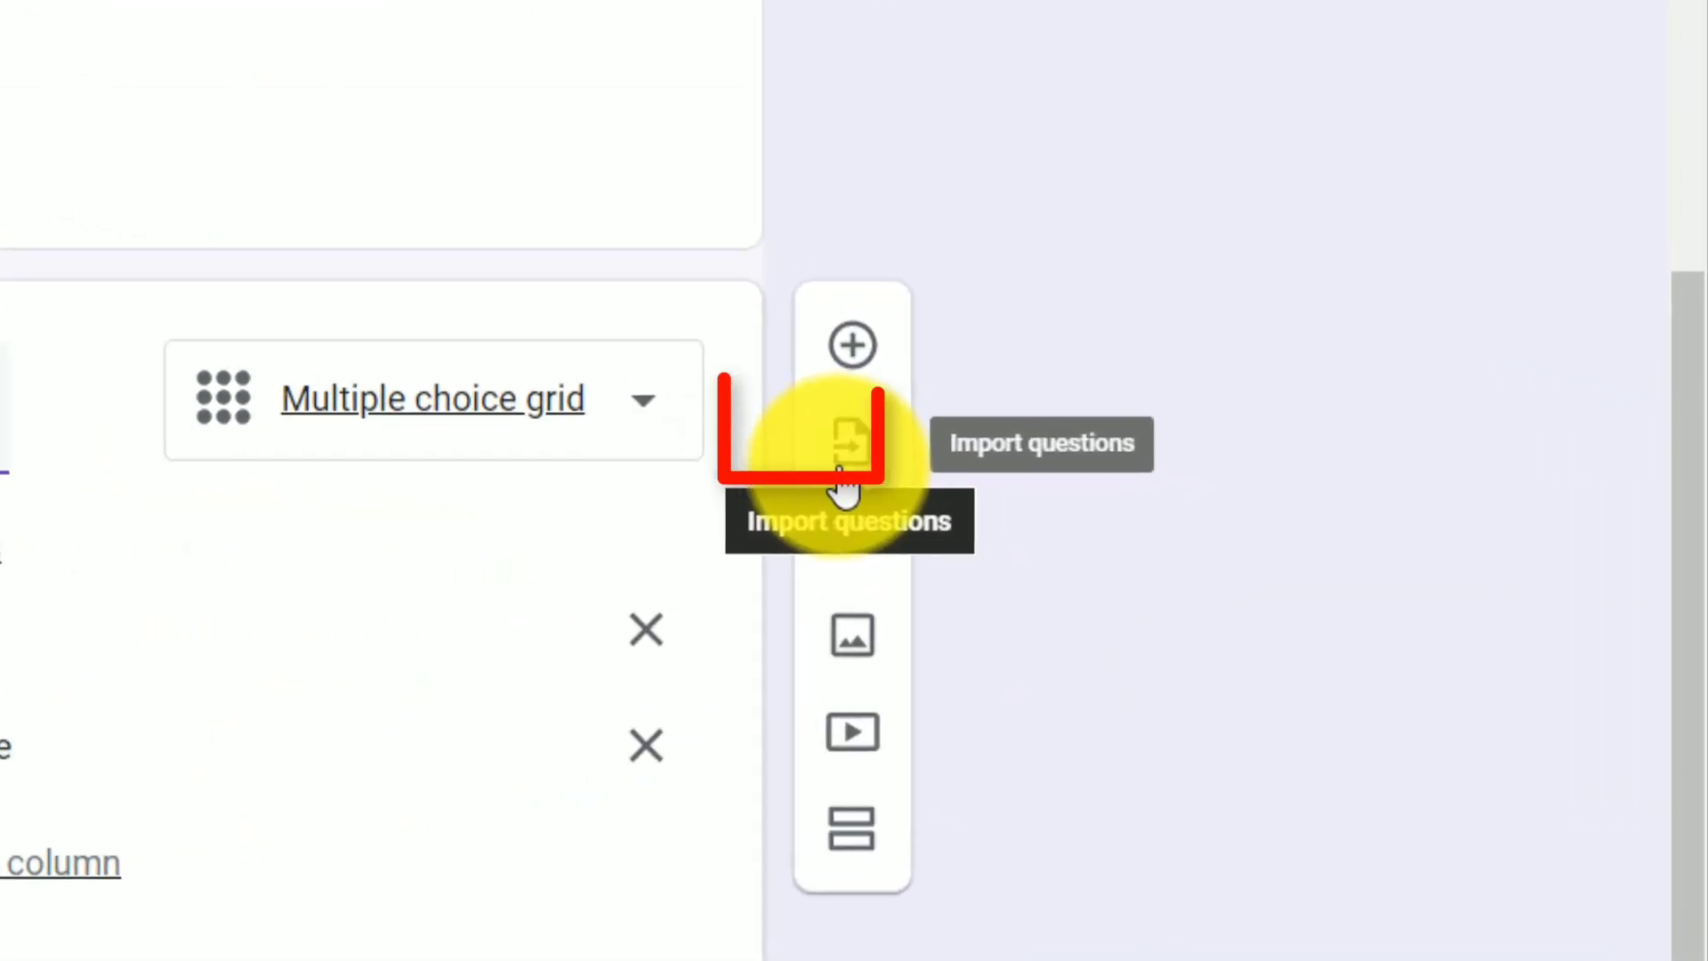
Step: Start importing questions and choose the untitled form headed "zoom class online test" as the source form
left_click(844, 458)
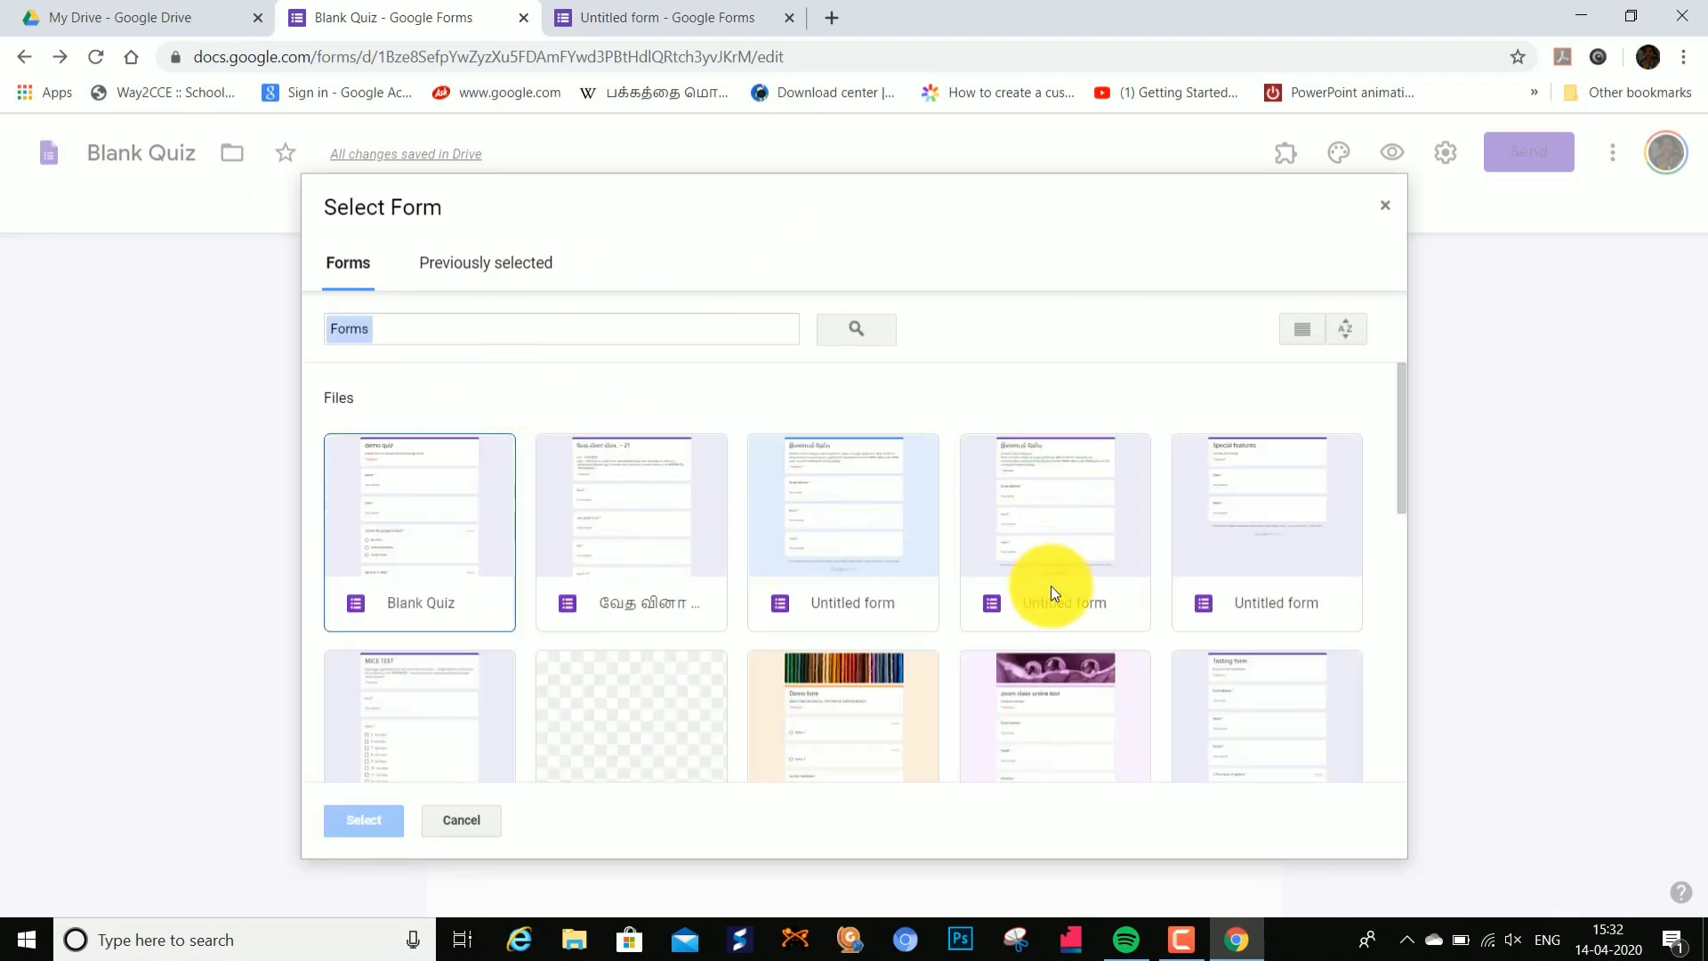
scroll(921, 584, "down", 5)
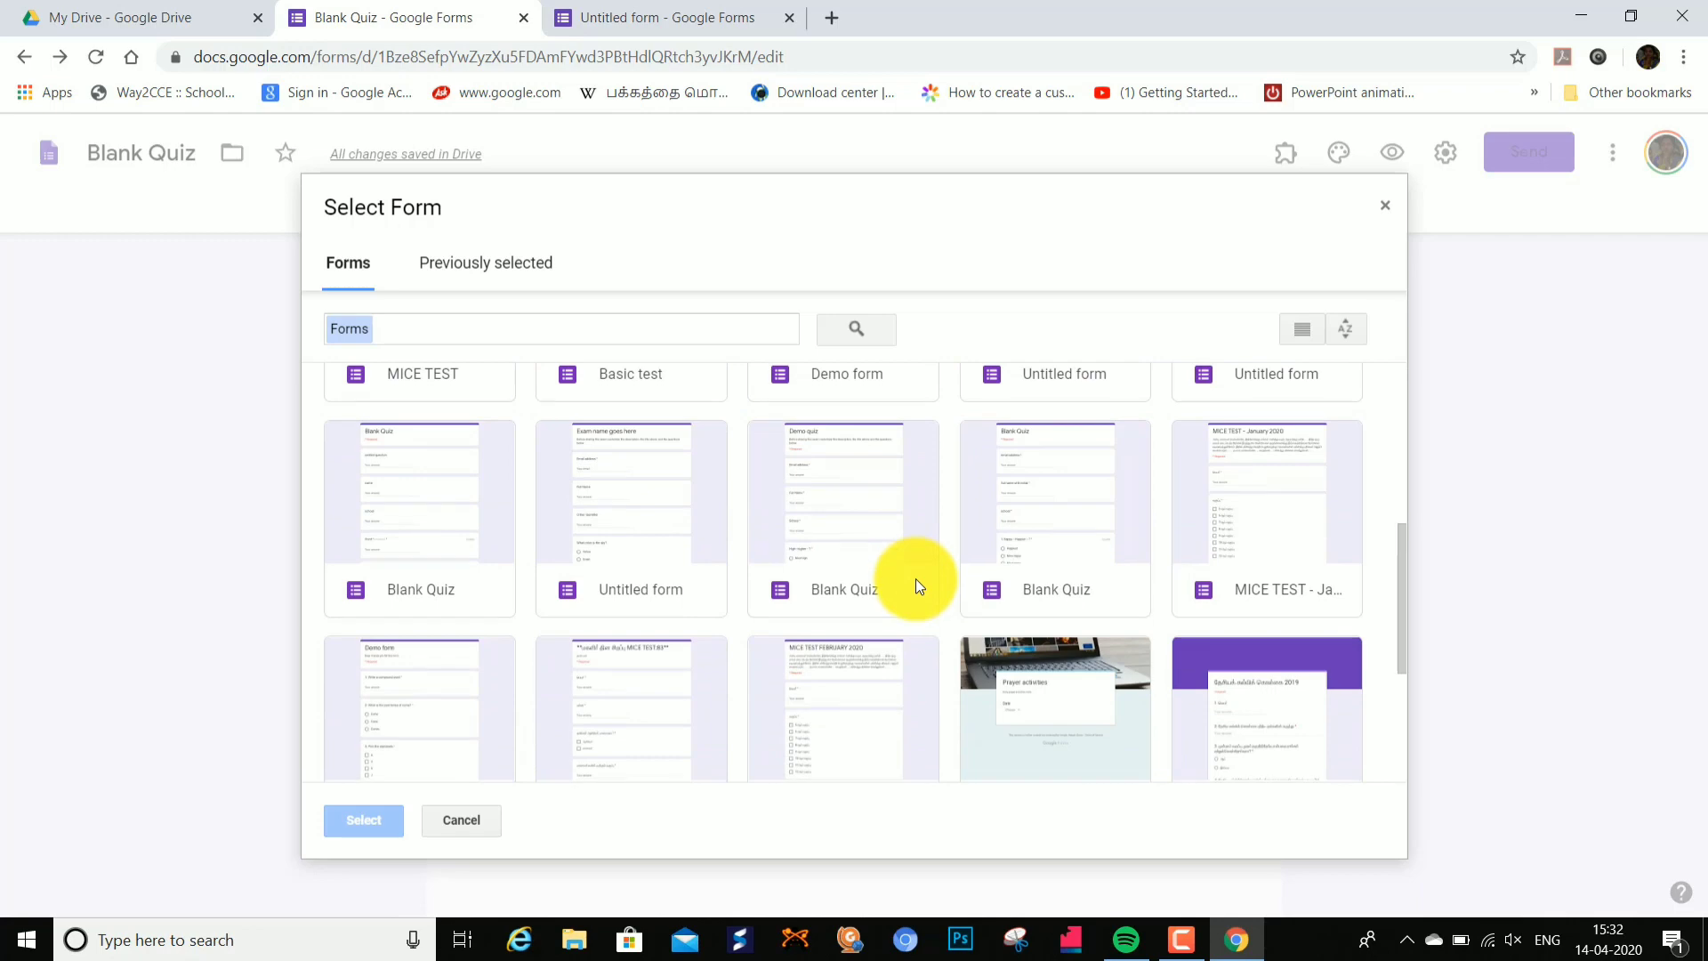
scroll(916, 578, "down", 3)
scroll(915, 578, "up", 8)
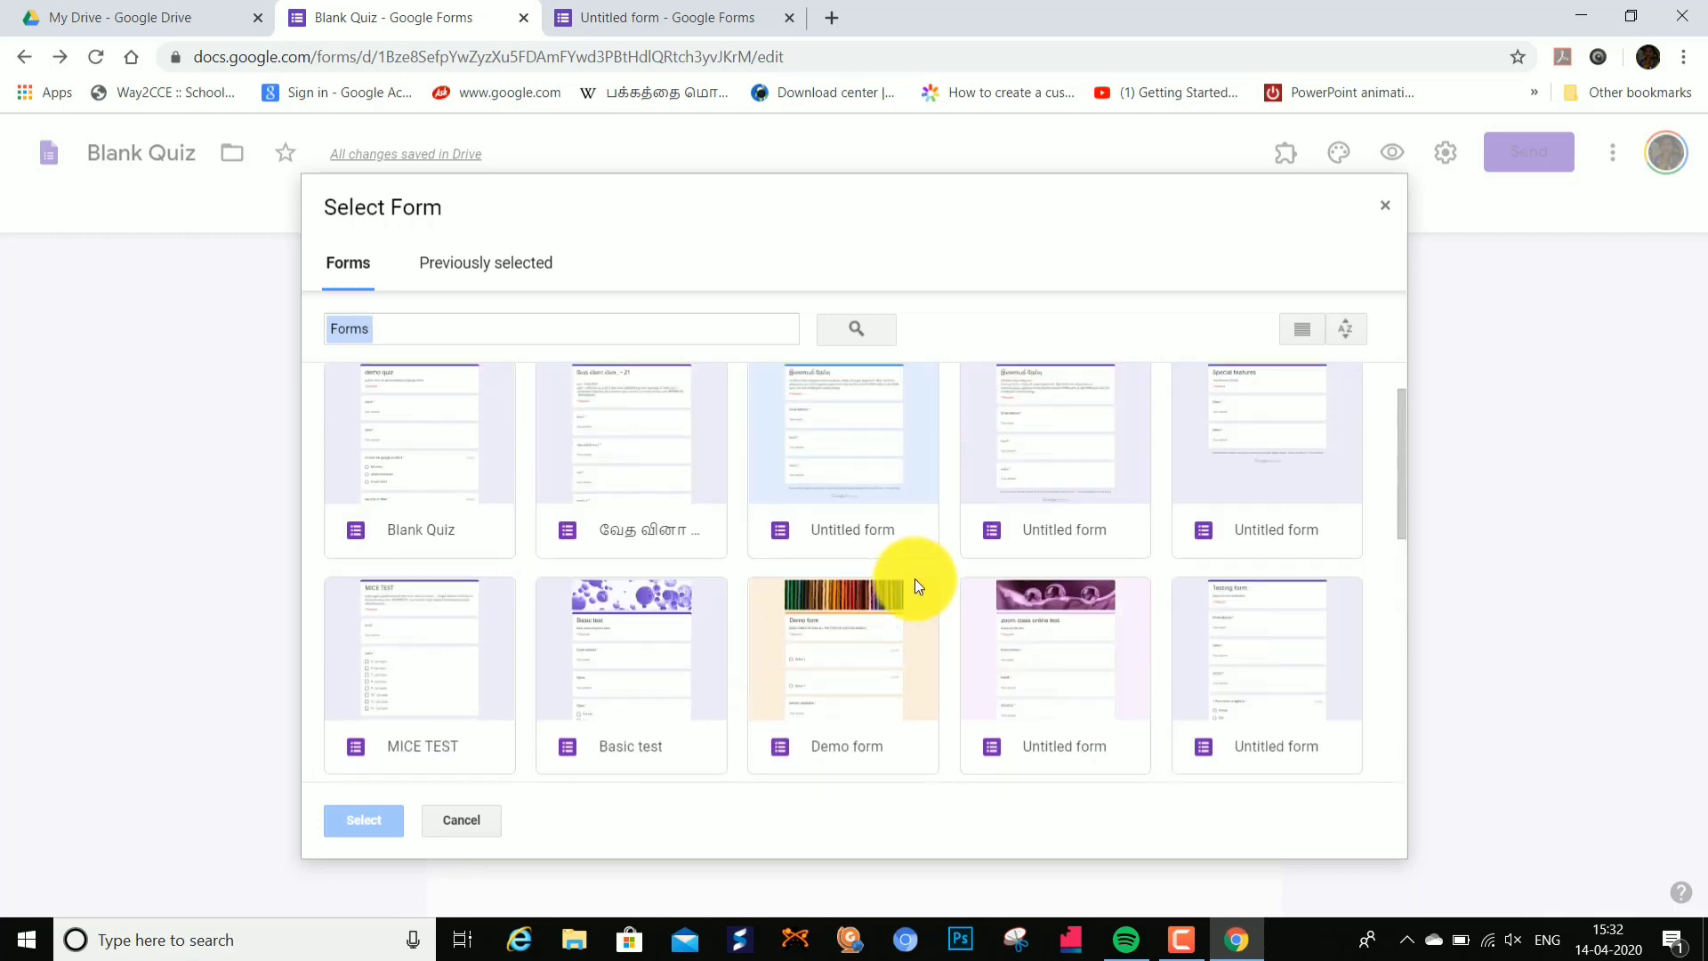
scroll(808, 601, "down", 3)
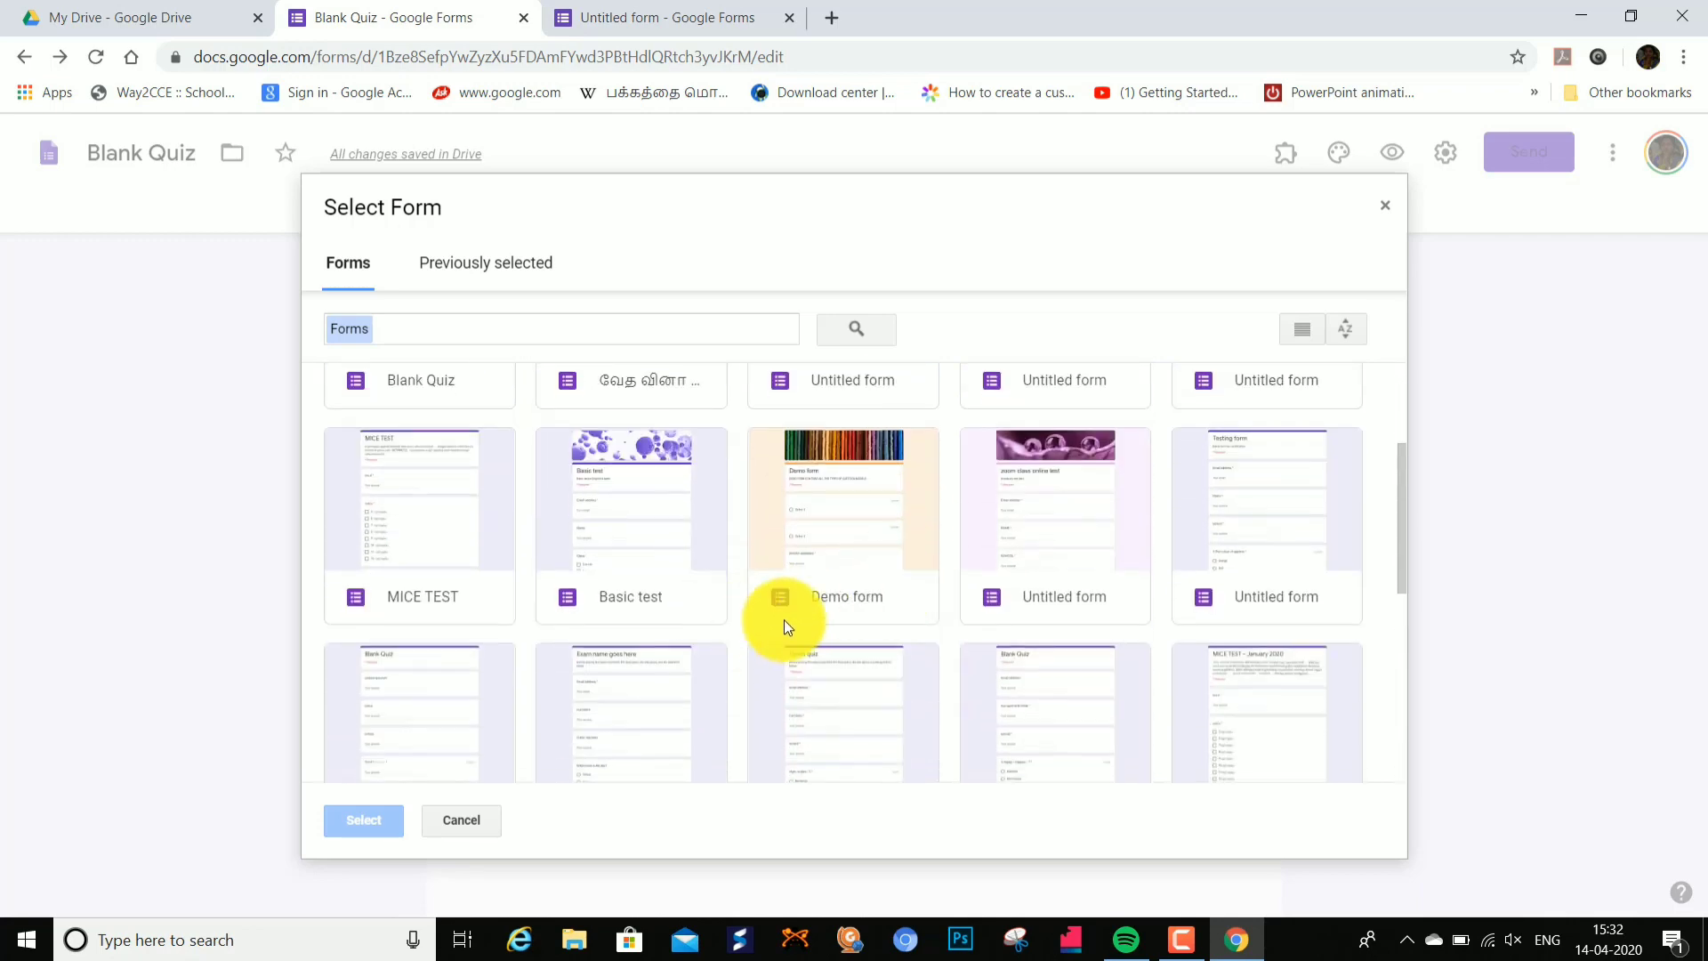
left_click(1032, 525)
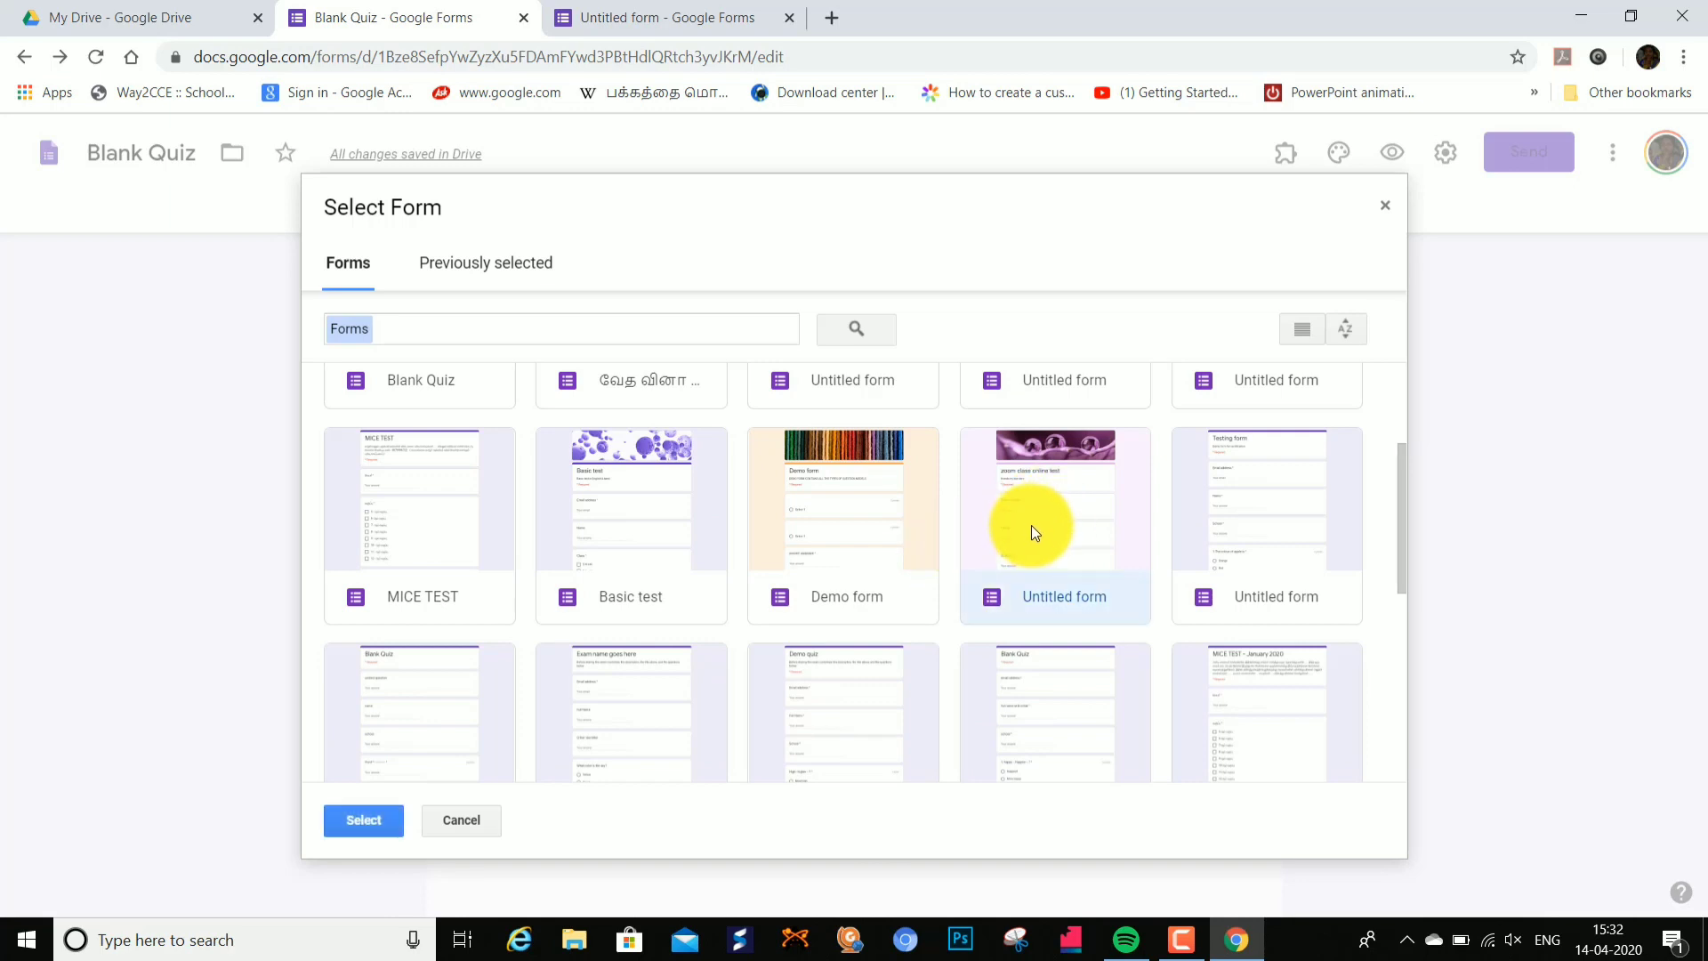
left_click(360, 819)
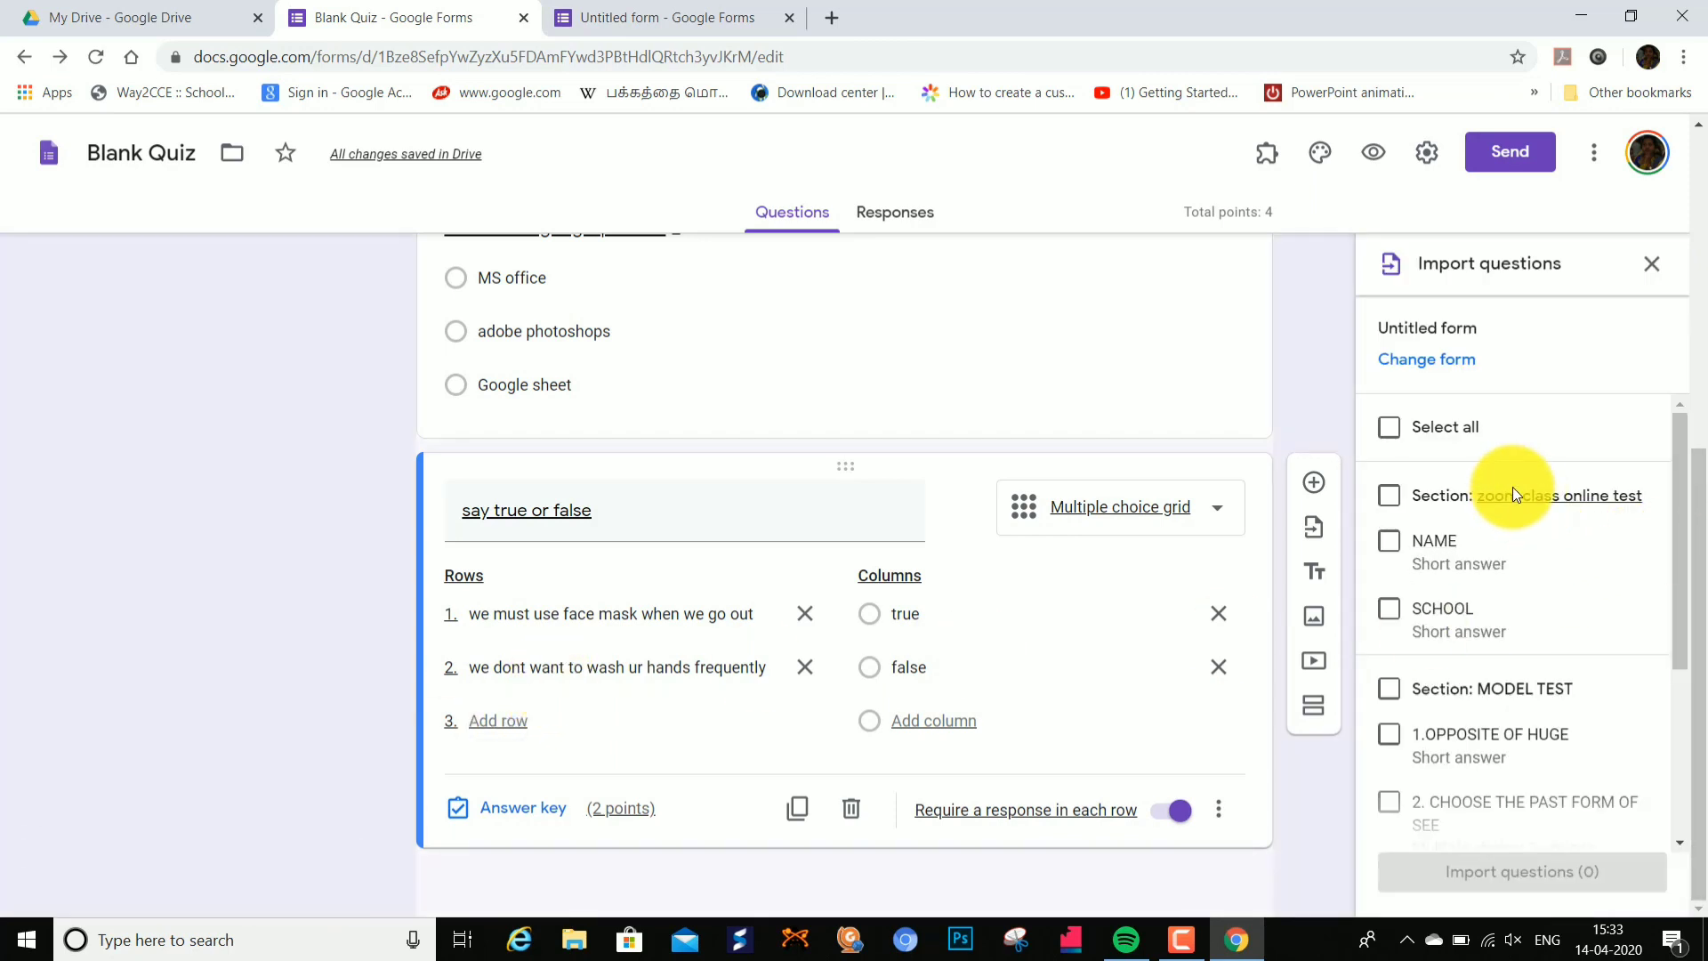
Step: Import only question 5, "நேற்று - எதிர்சொல் எழுதுக.", from the source form into the quiz
scroll(1514, 507, "down", 3)
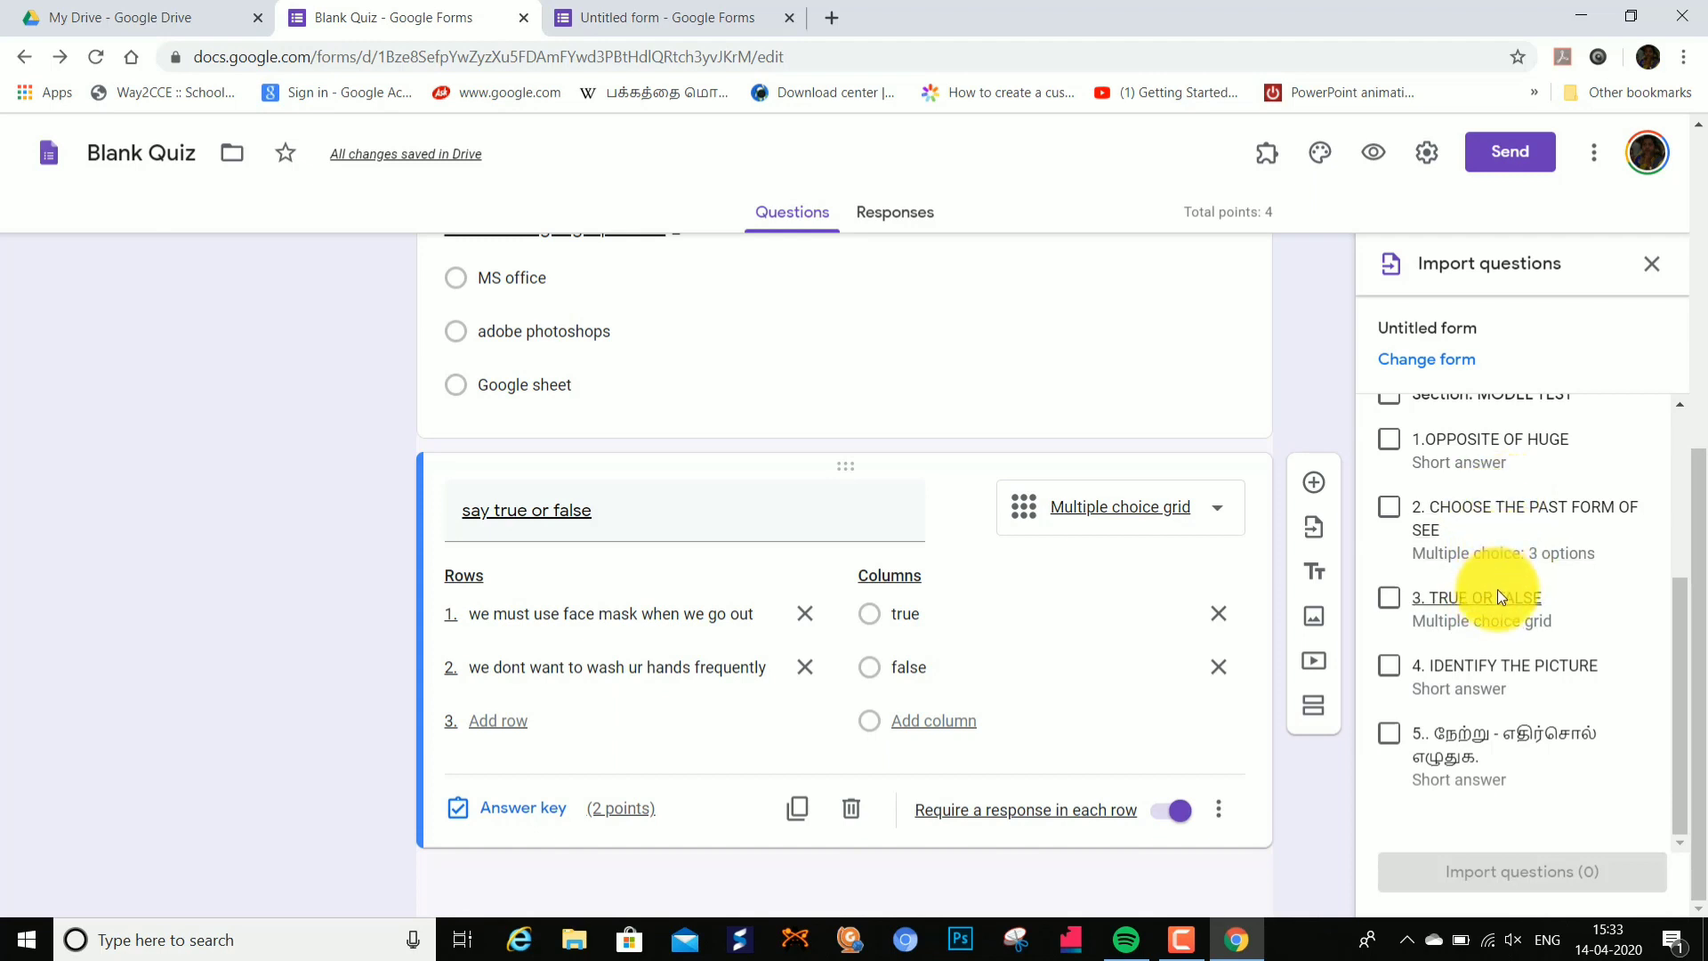
left_click(1390, 670)
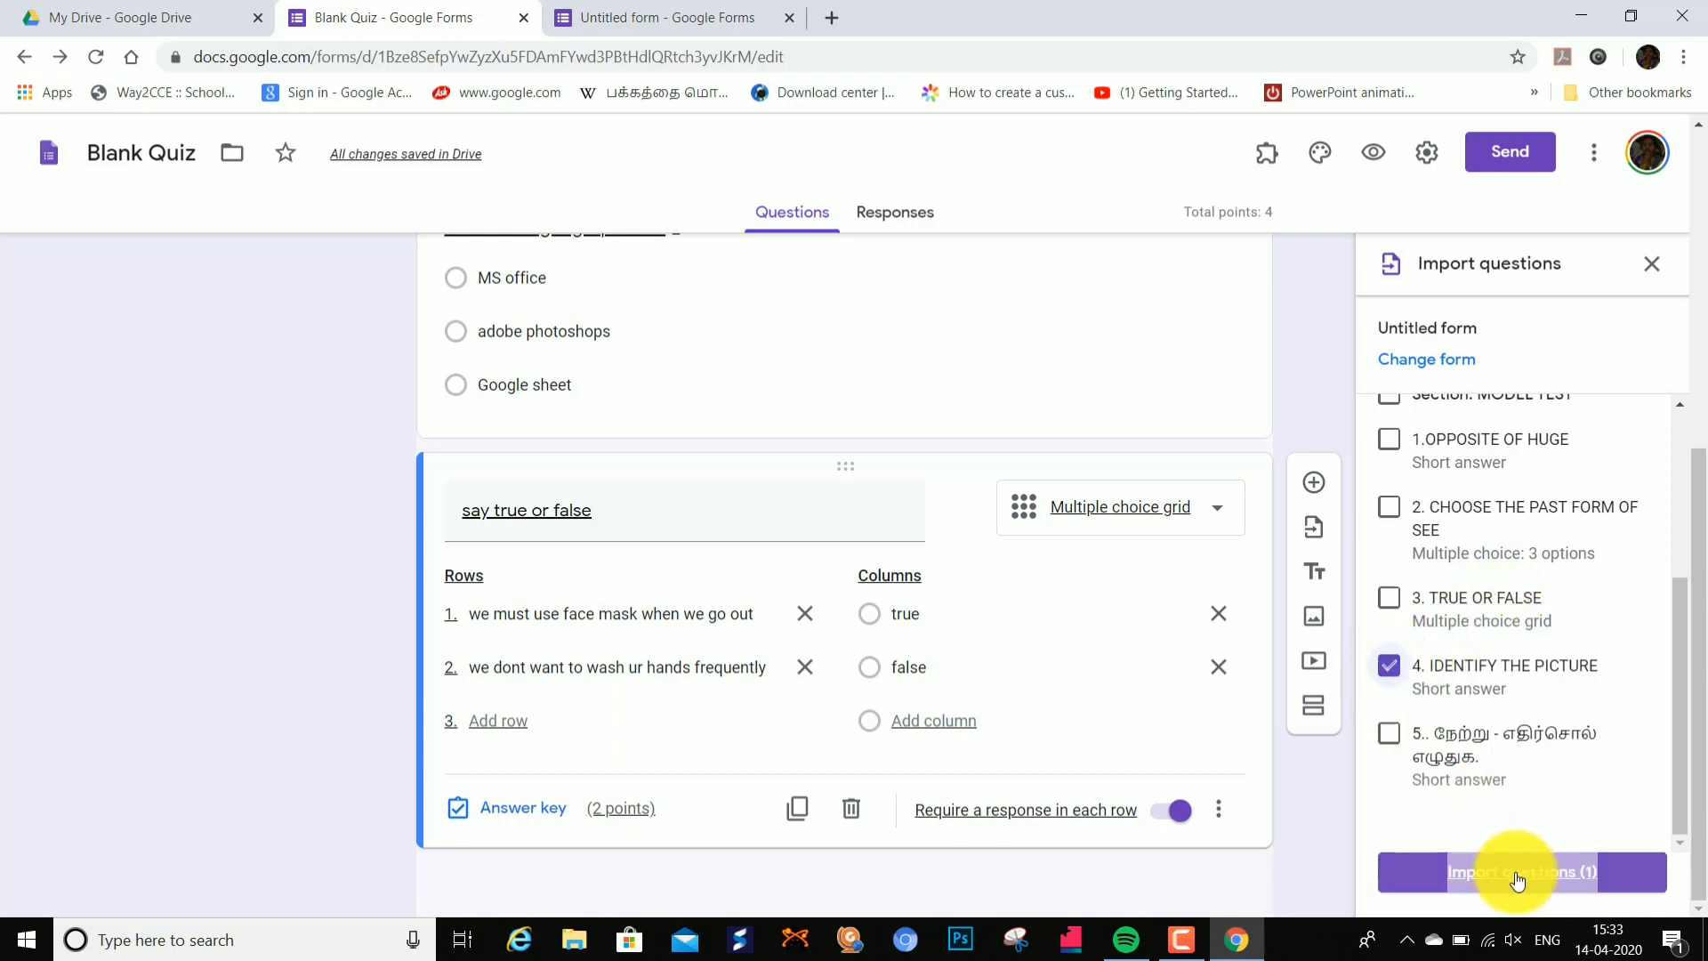
left_click(1395, 742)
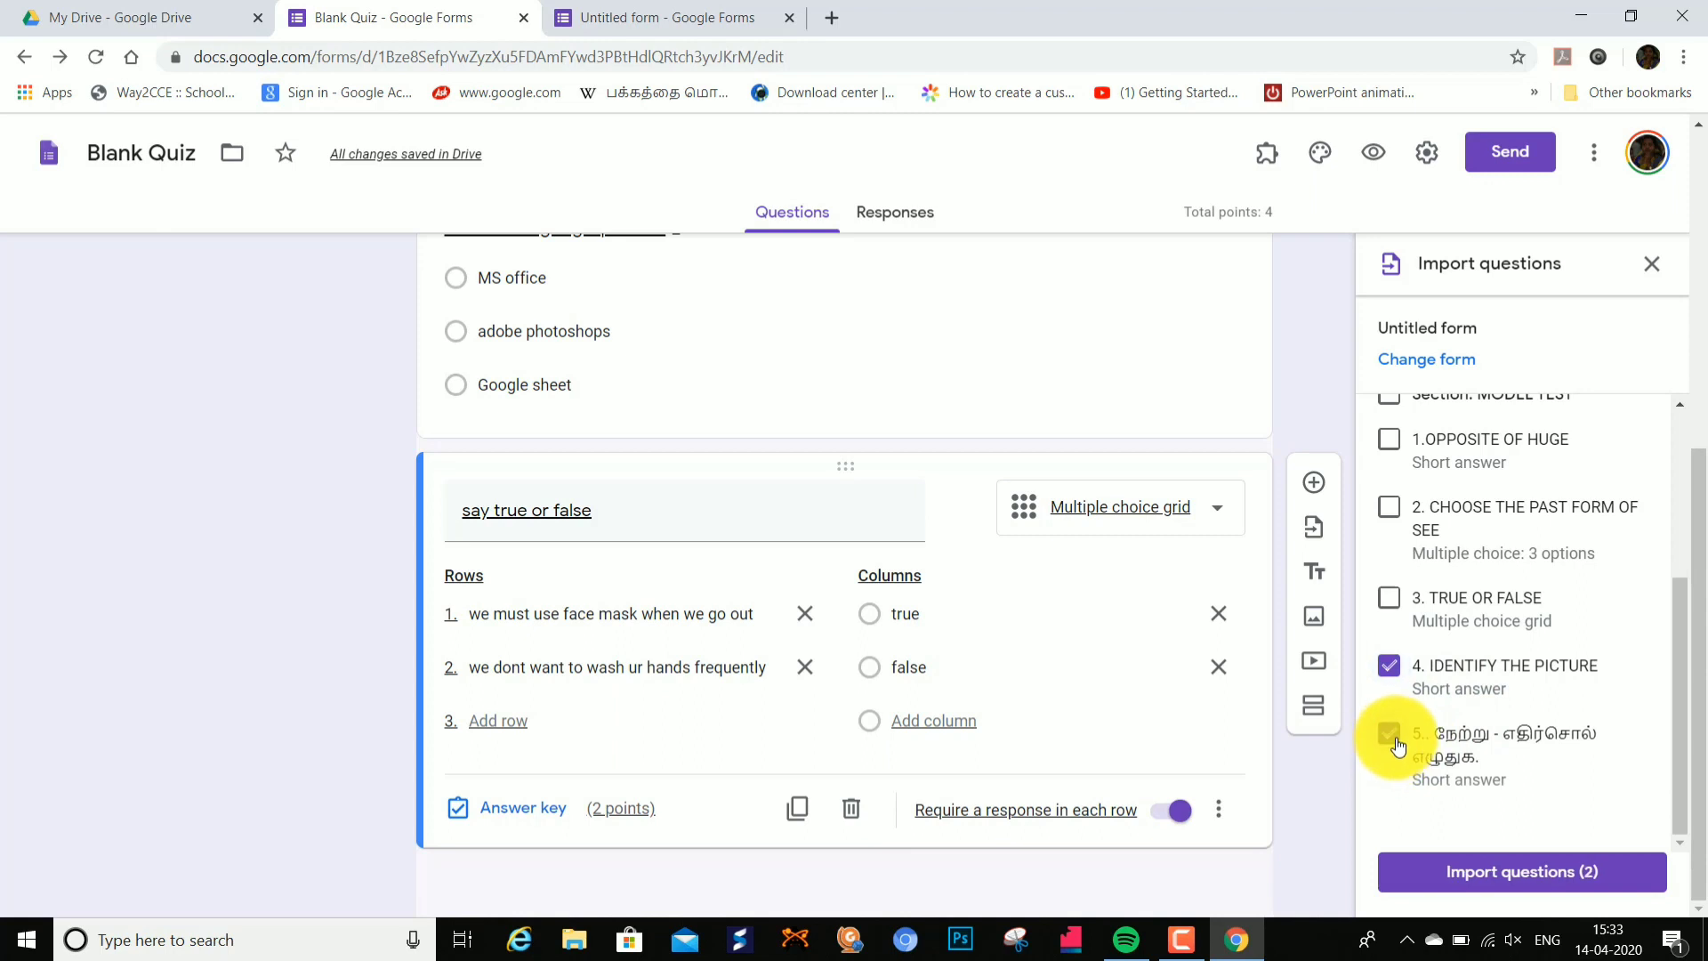
left_click(1389, 667)
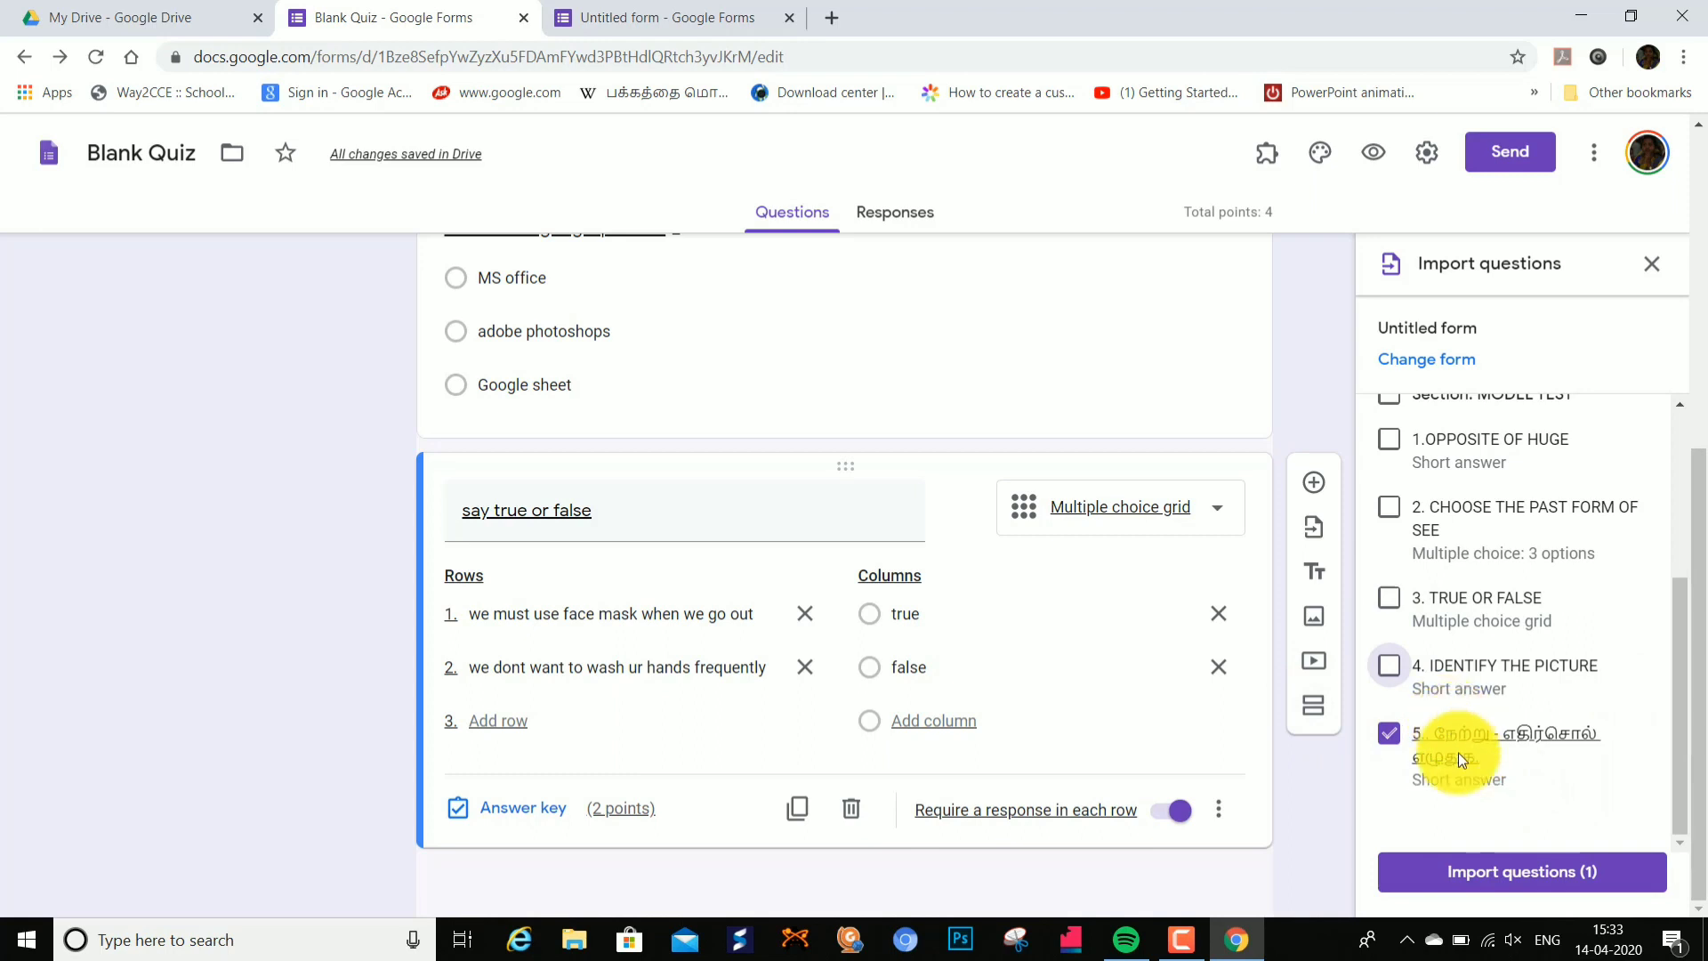
left_click(1493, 873)
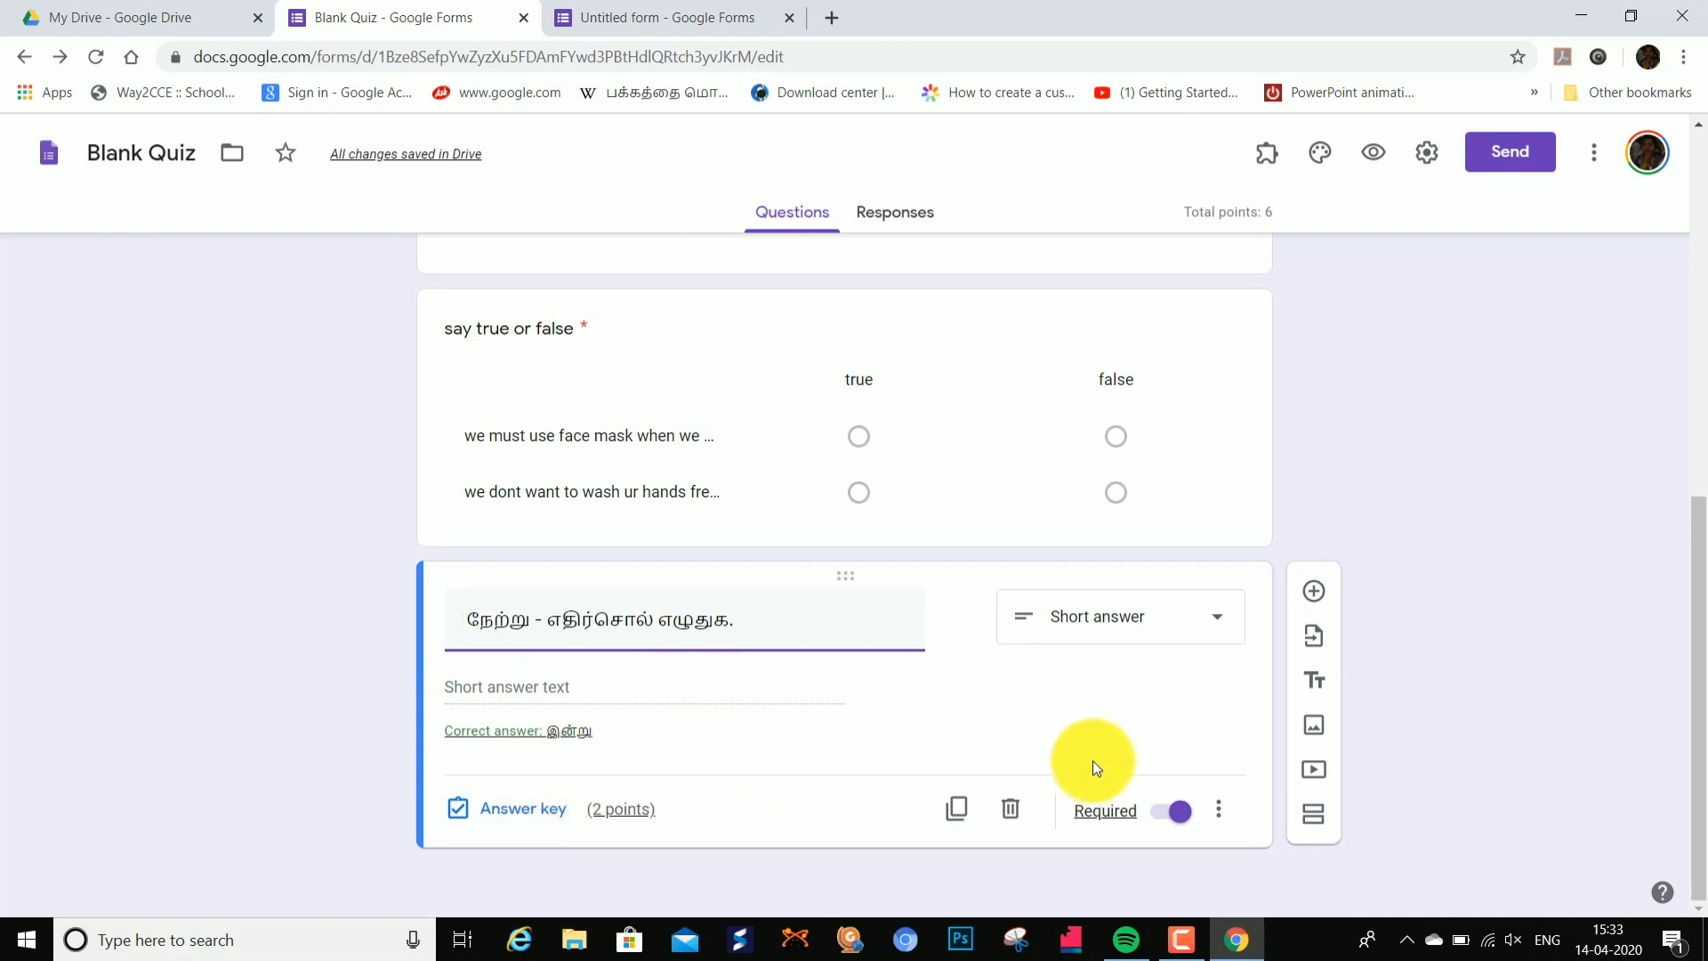
Step: Move the imported question "நேற்று - எதிர்சொல் எழுதுக." above the "say true or false" grid and review the question order
scroll(1145, 599, "up", 8)
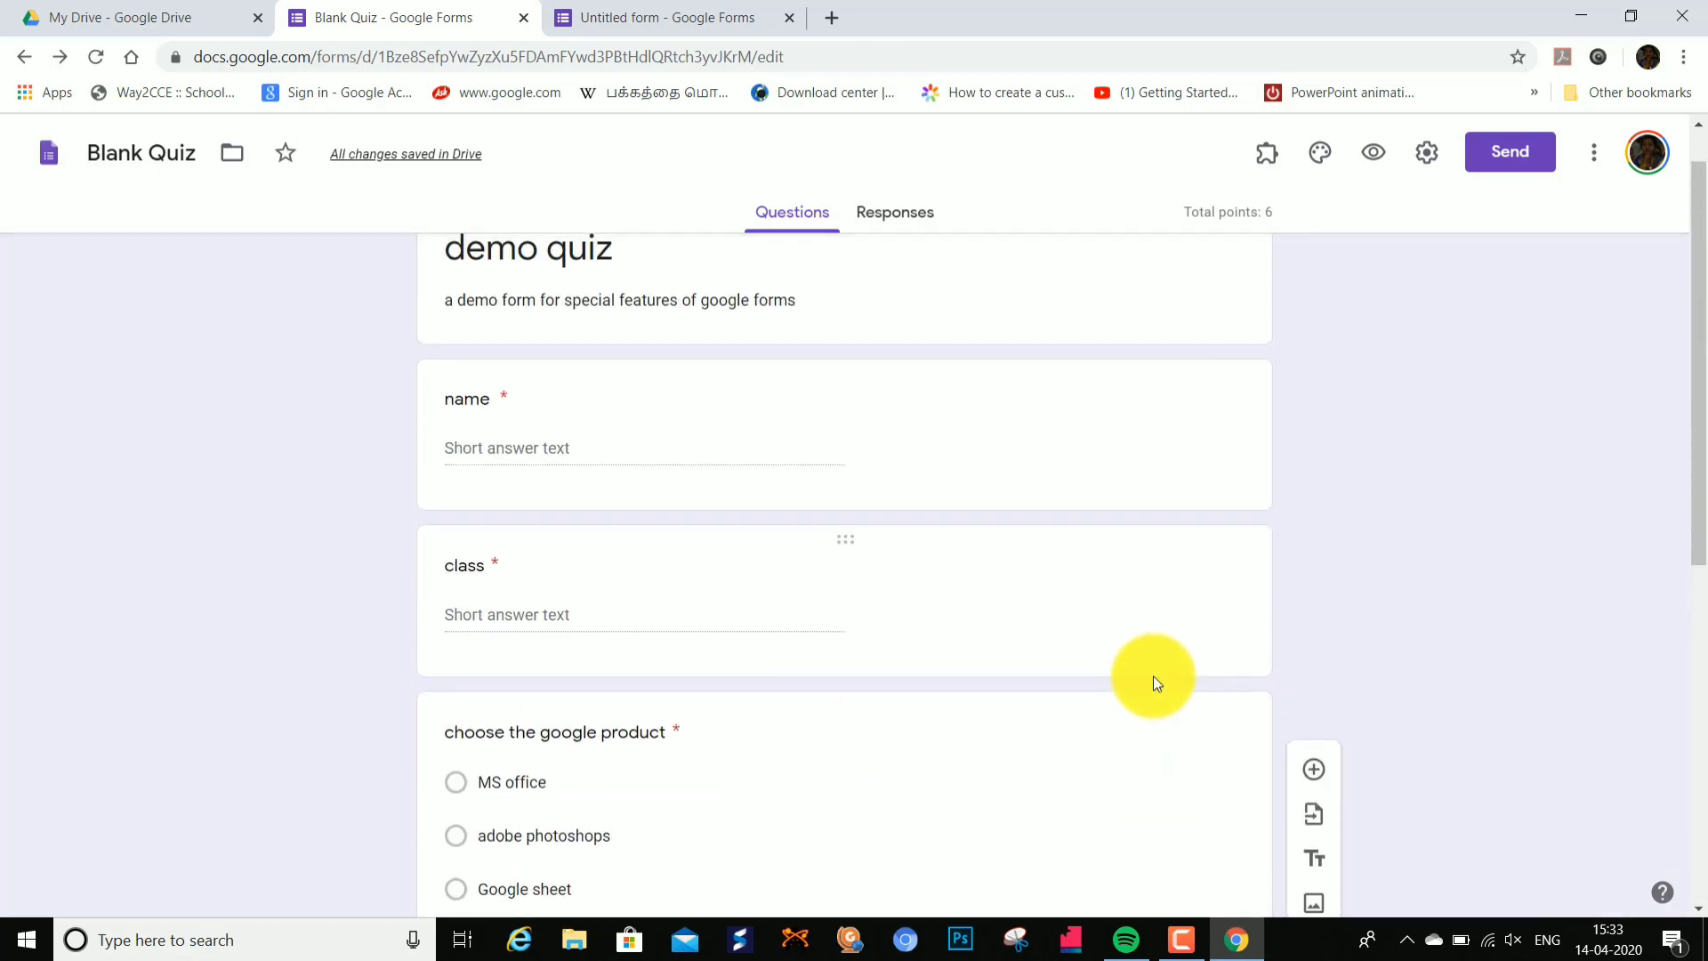
scroll(1151, 708, "down", 5)
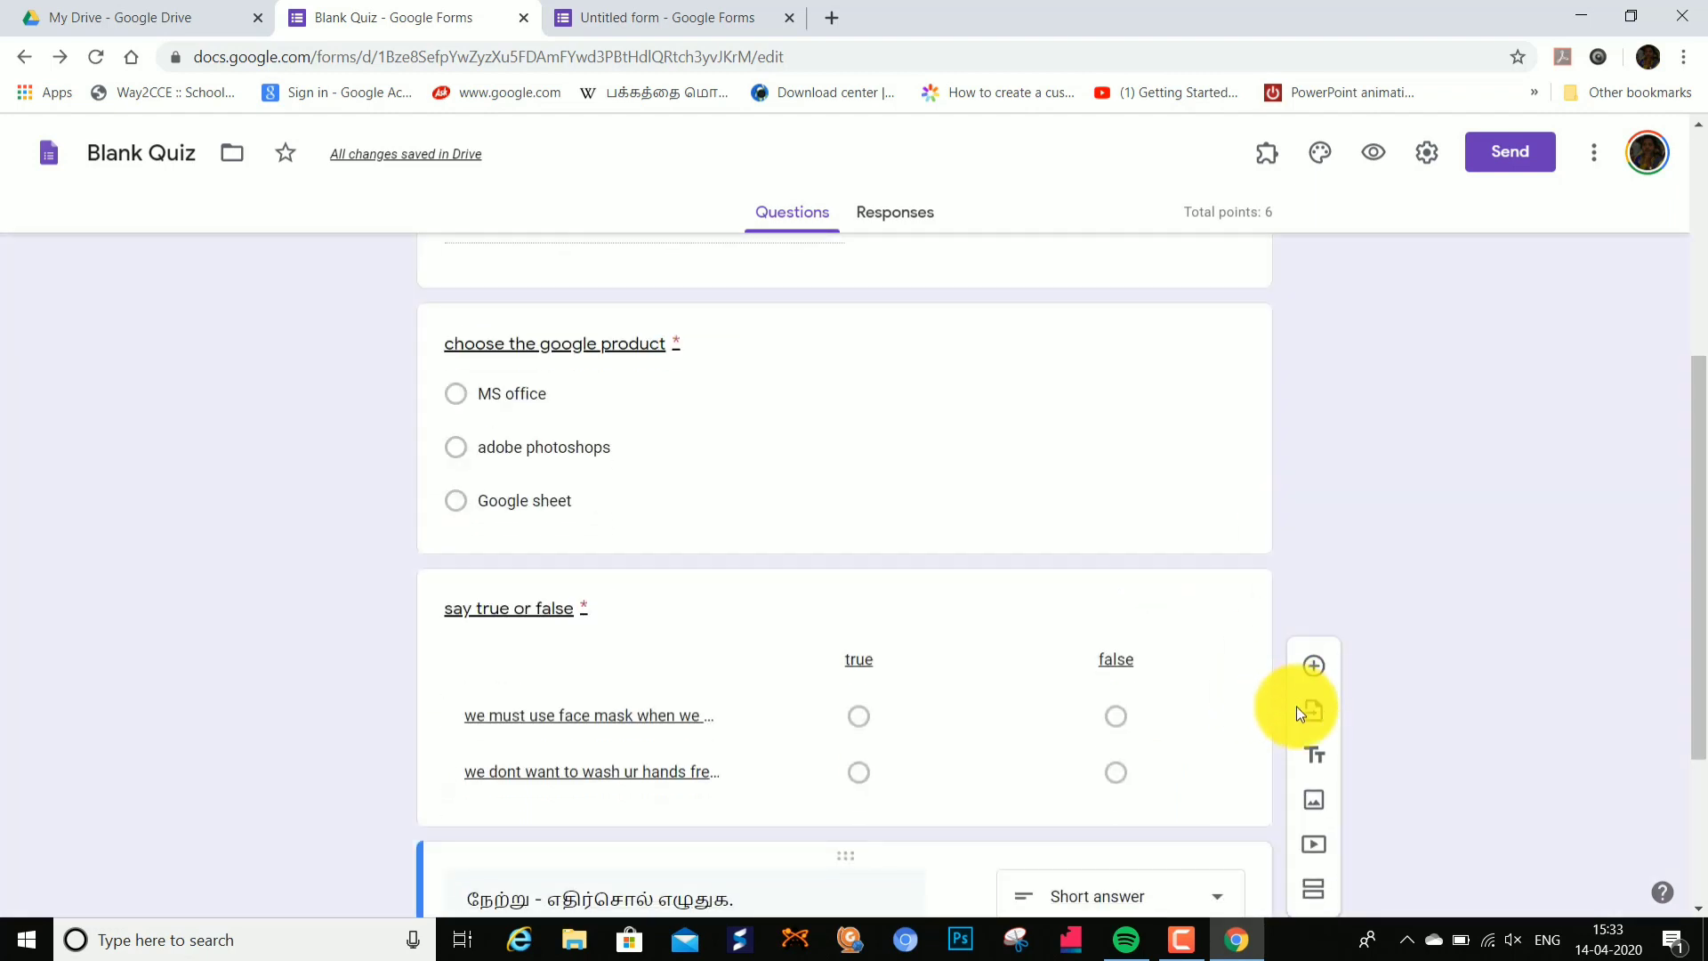
scroll(1173, 740, "down", 2)
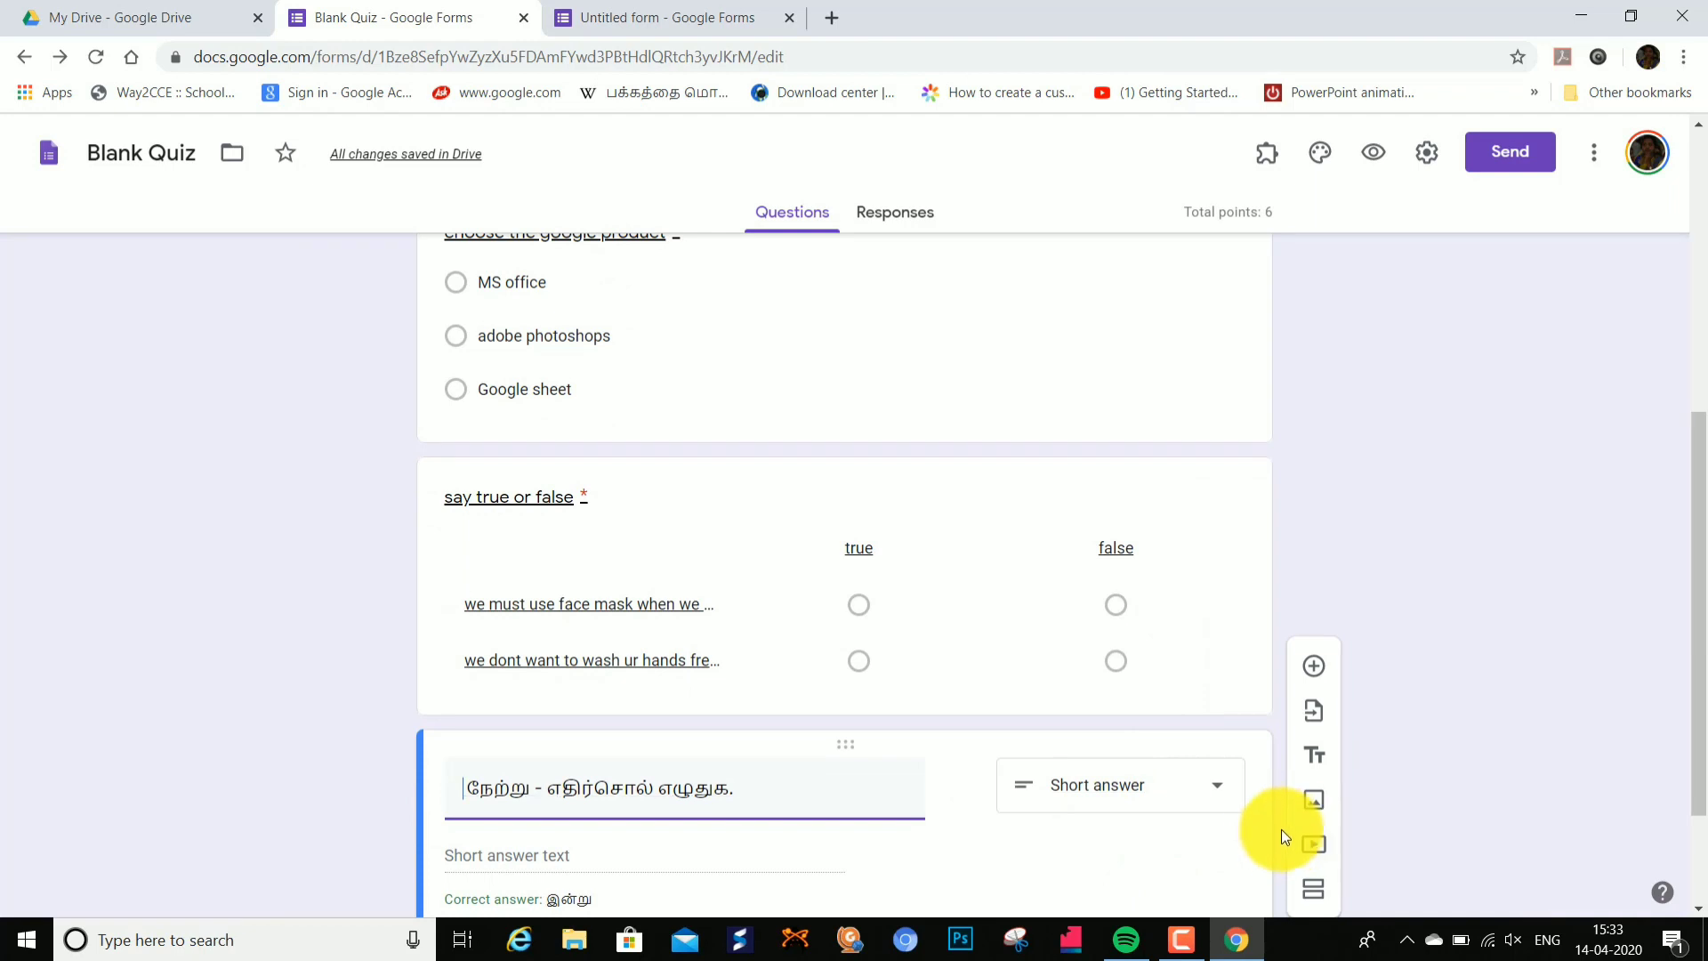
scroll(1281, 829, "down", 2)
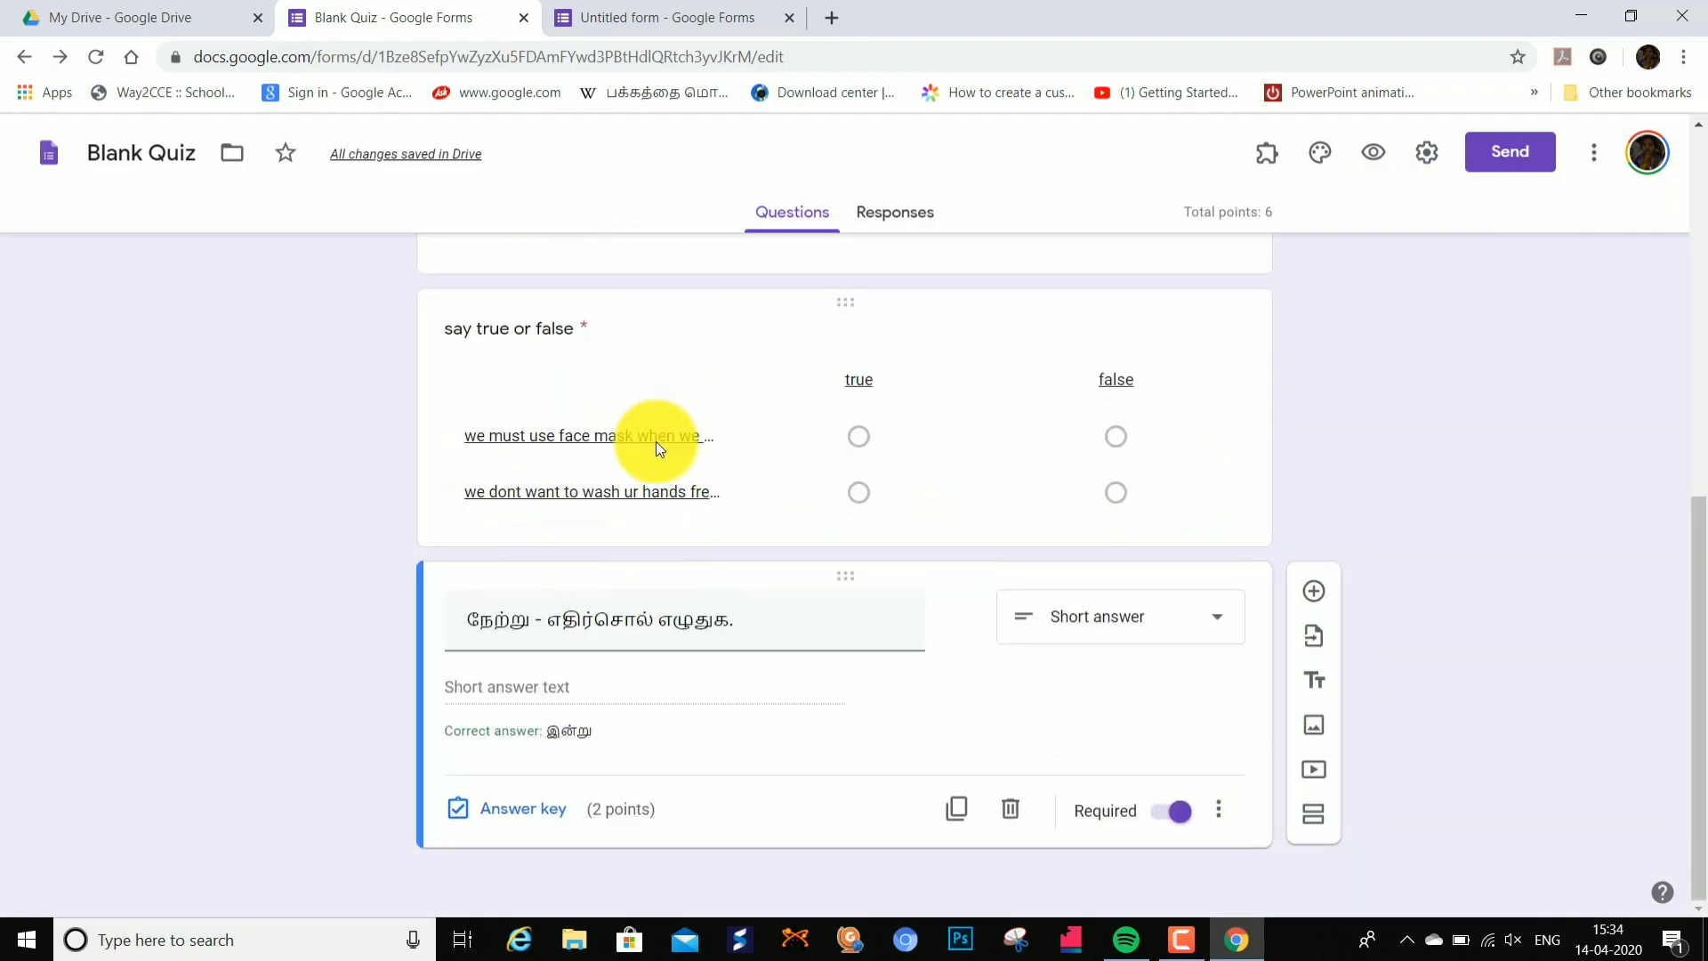
scroll(654, 441, "up", 4)
scroll(660, 434, "down", 4)
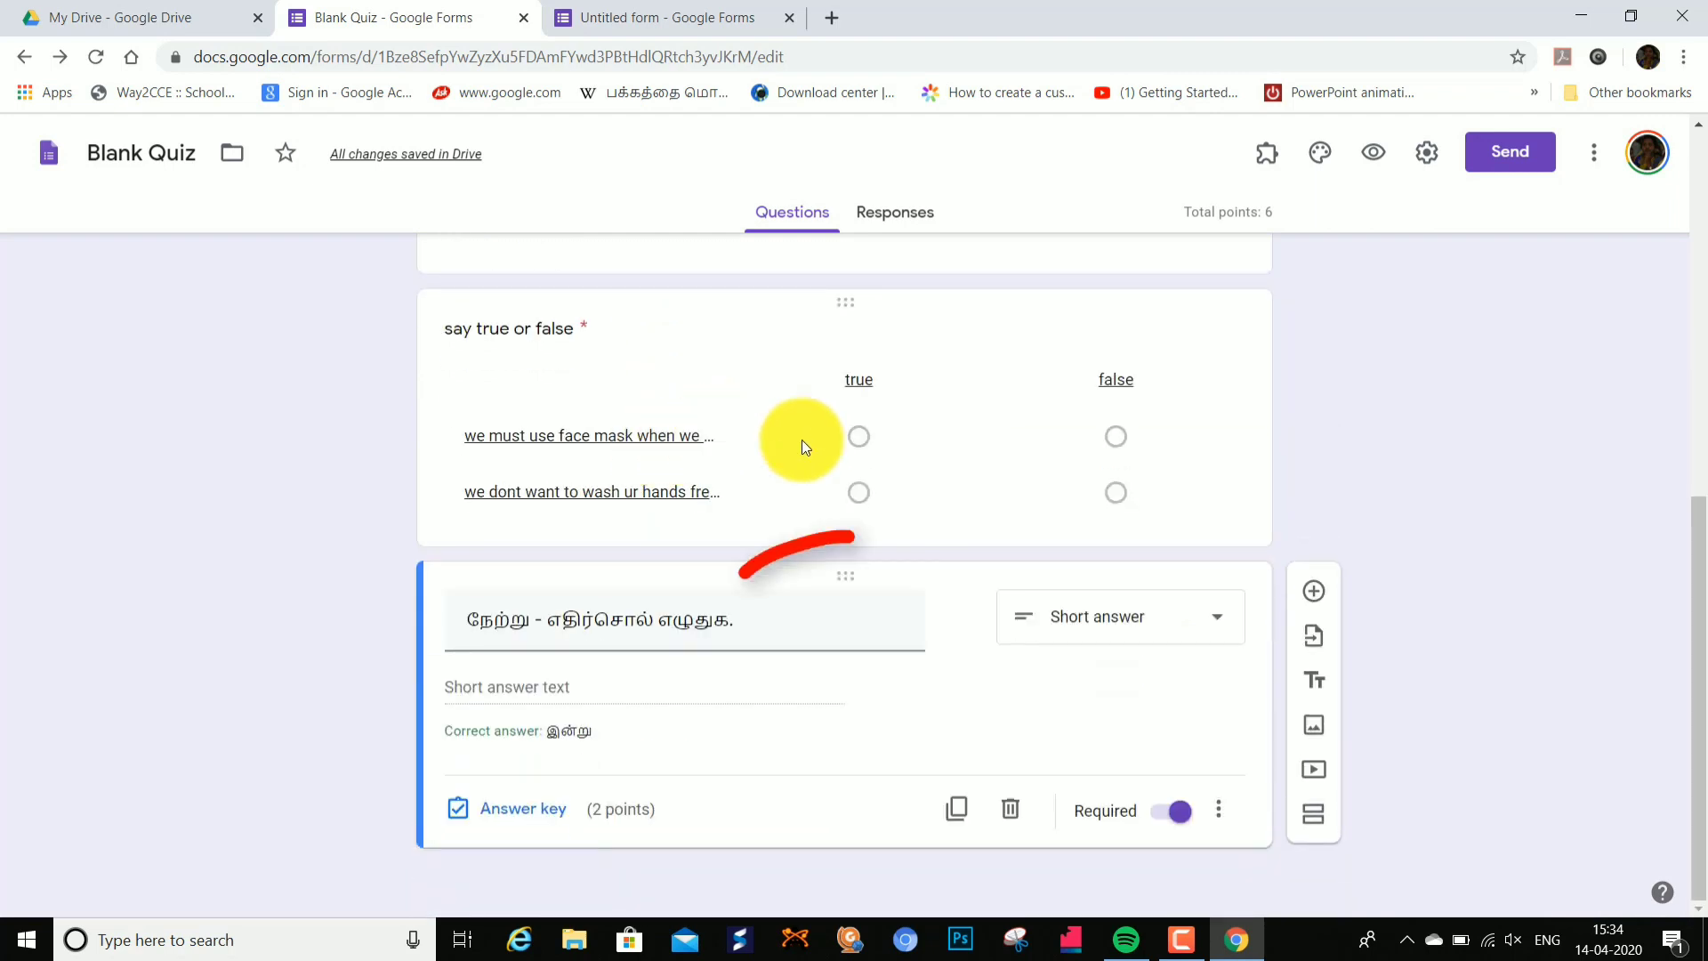
left_click_drag(847, 573, 854, 427)
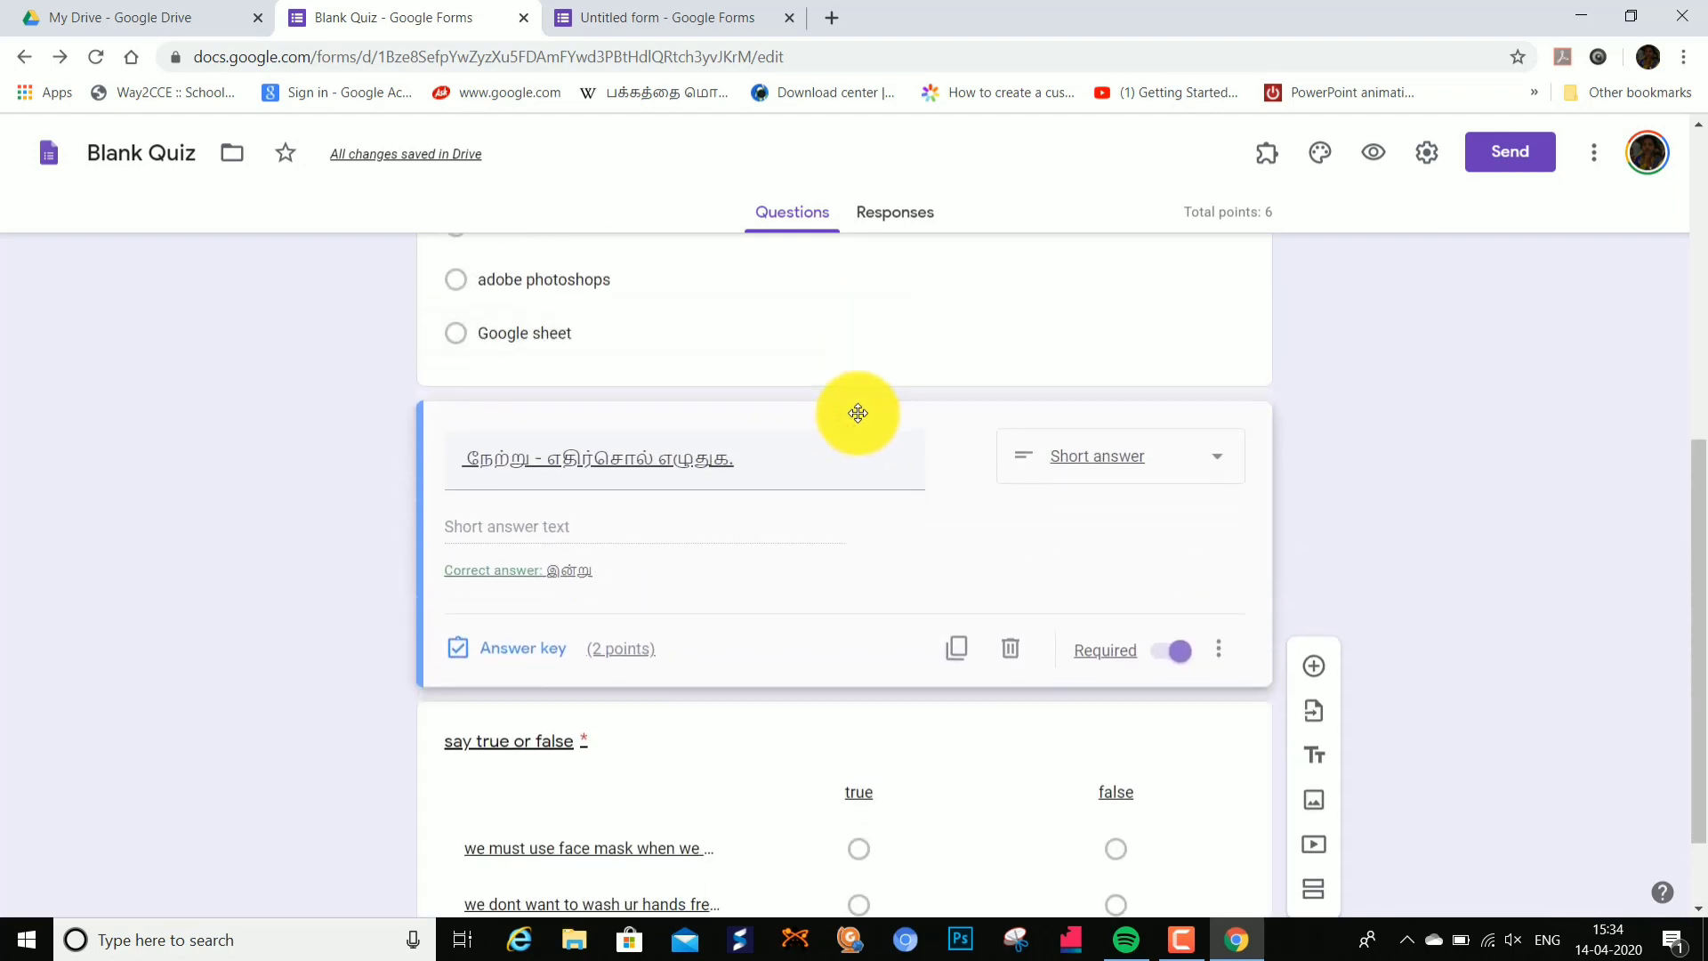
scroll(845, 592, "down", 2)
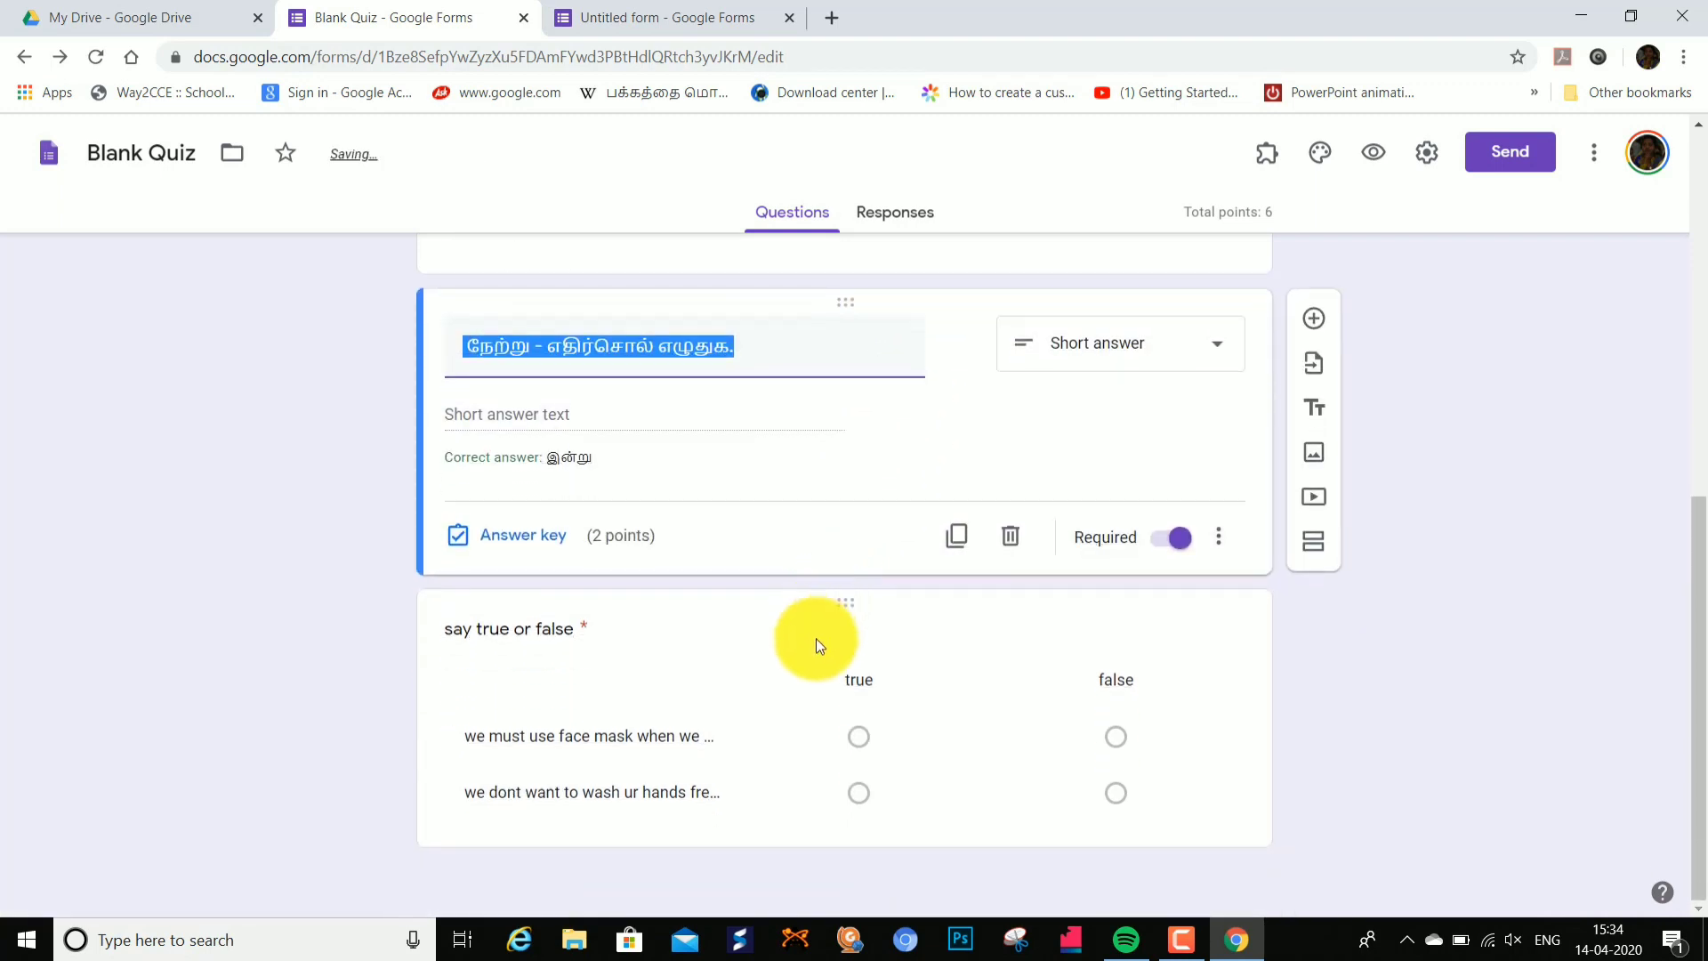
scroll(649, 649, "up", 6)
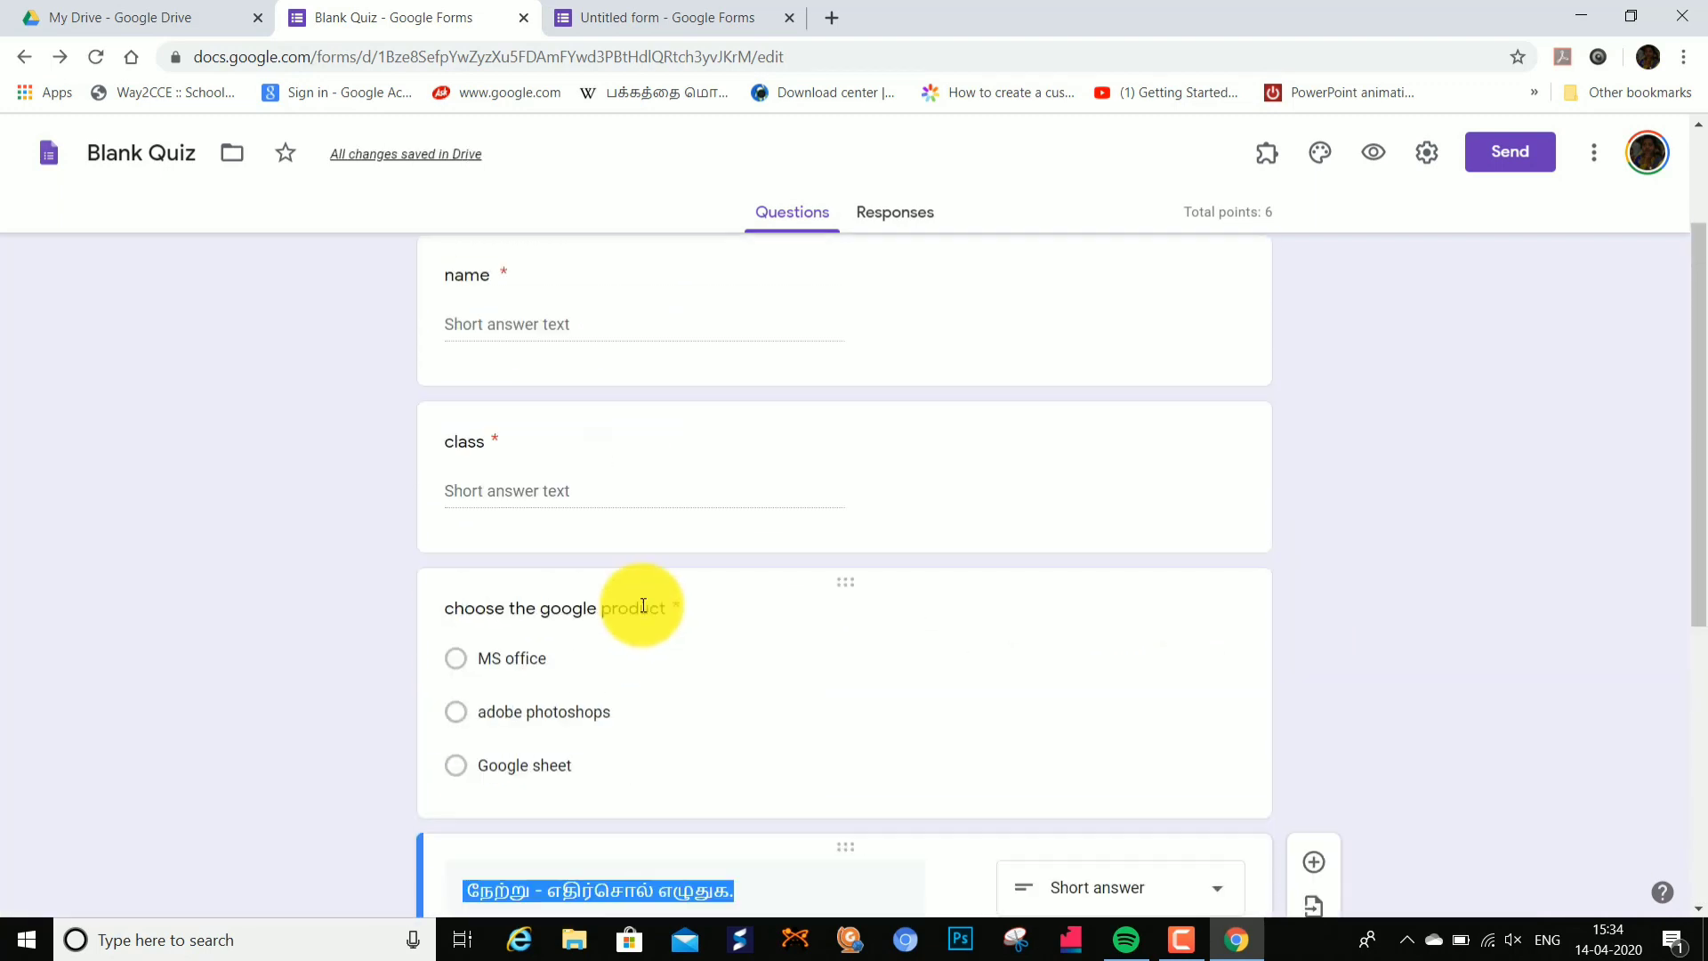
scroll(534, 623, "down", 1)
scroll(447, 507, "up", 3)
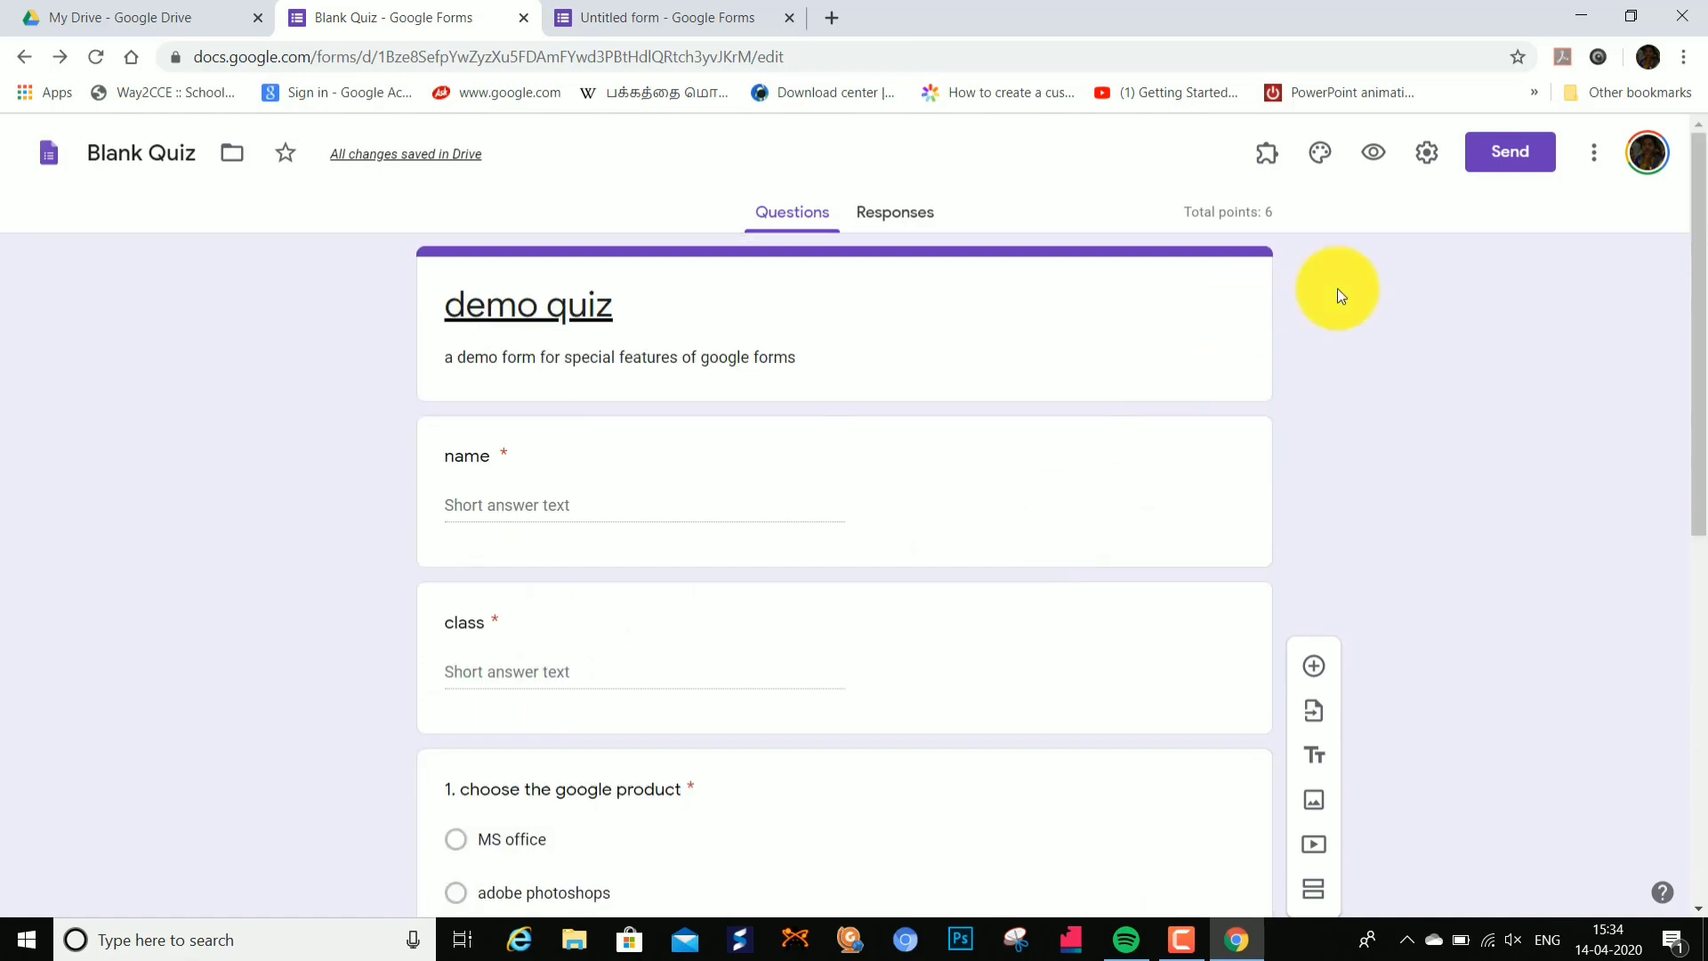
Step: Add the suggested contact matching "covai" as a collaborator who can edit, send the invitation and close the sharing settings
left_click(1592, 158)
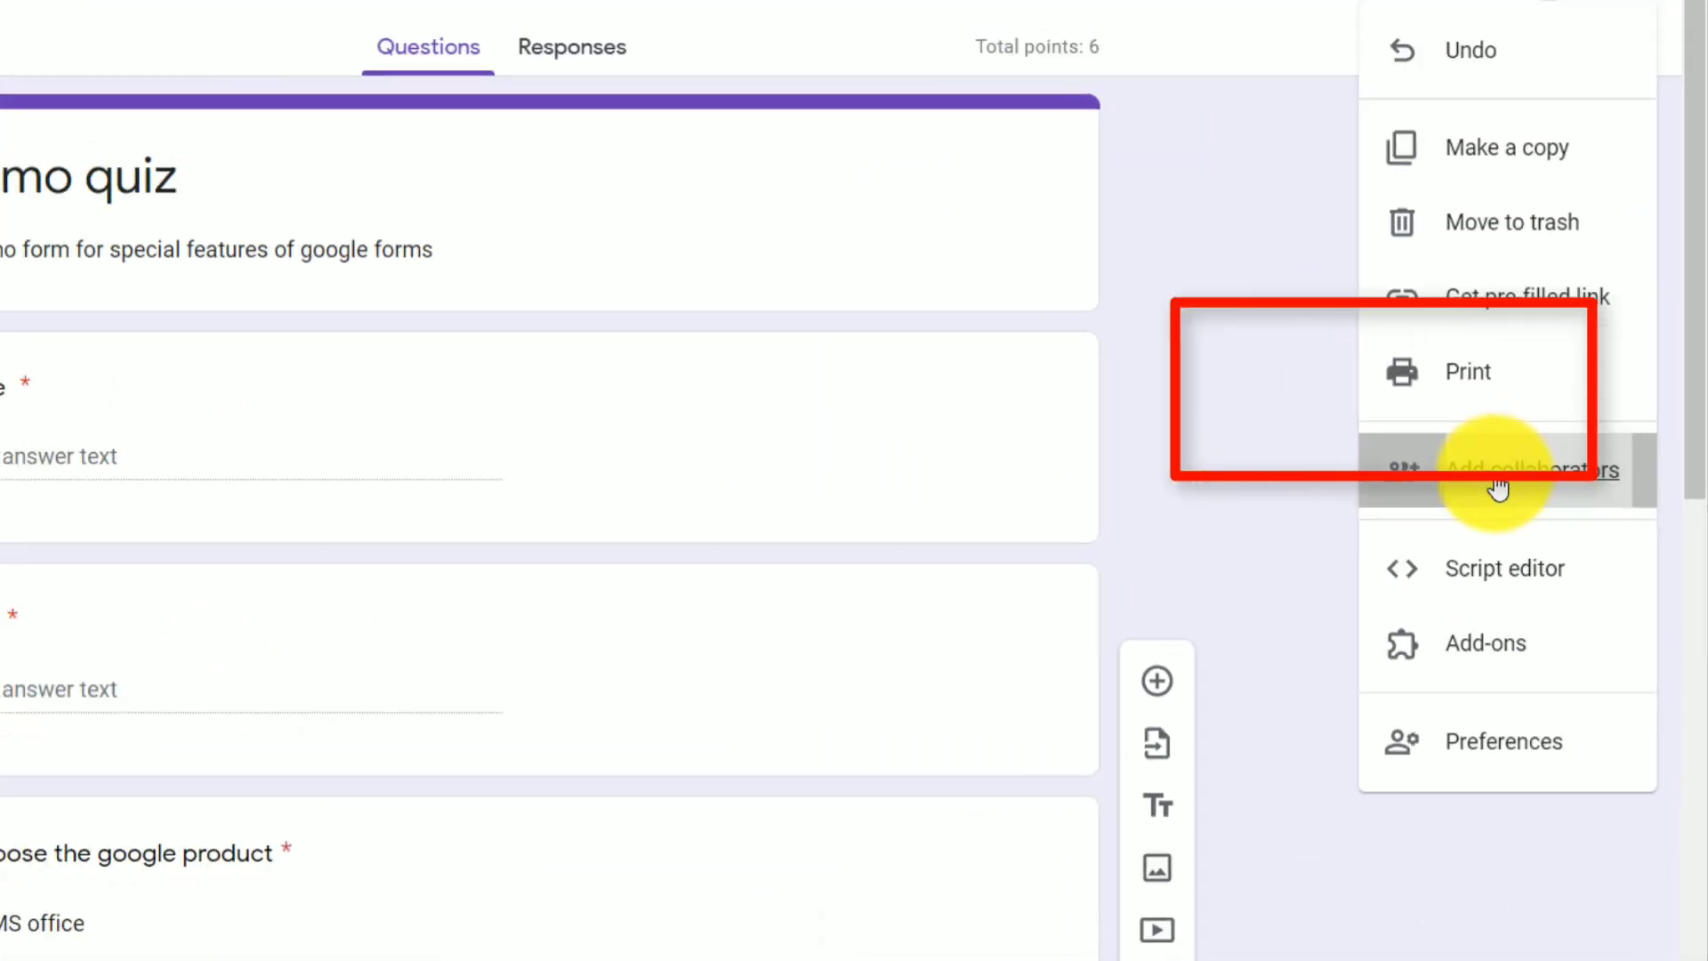
left_click(1423, 405)
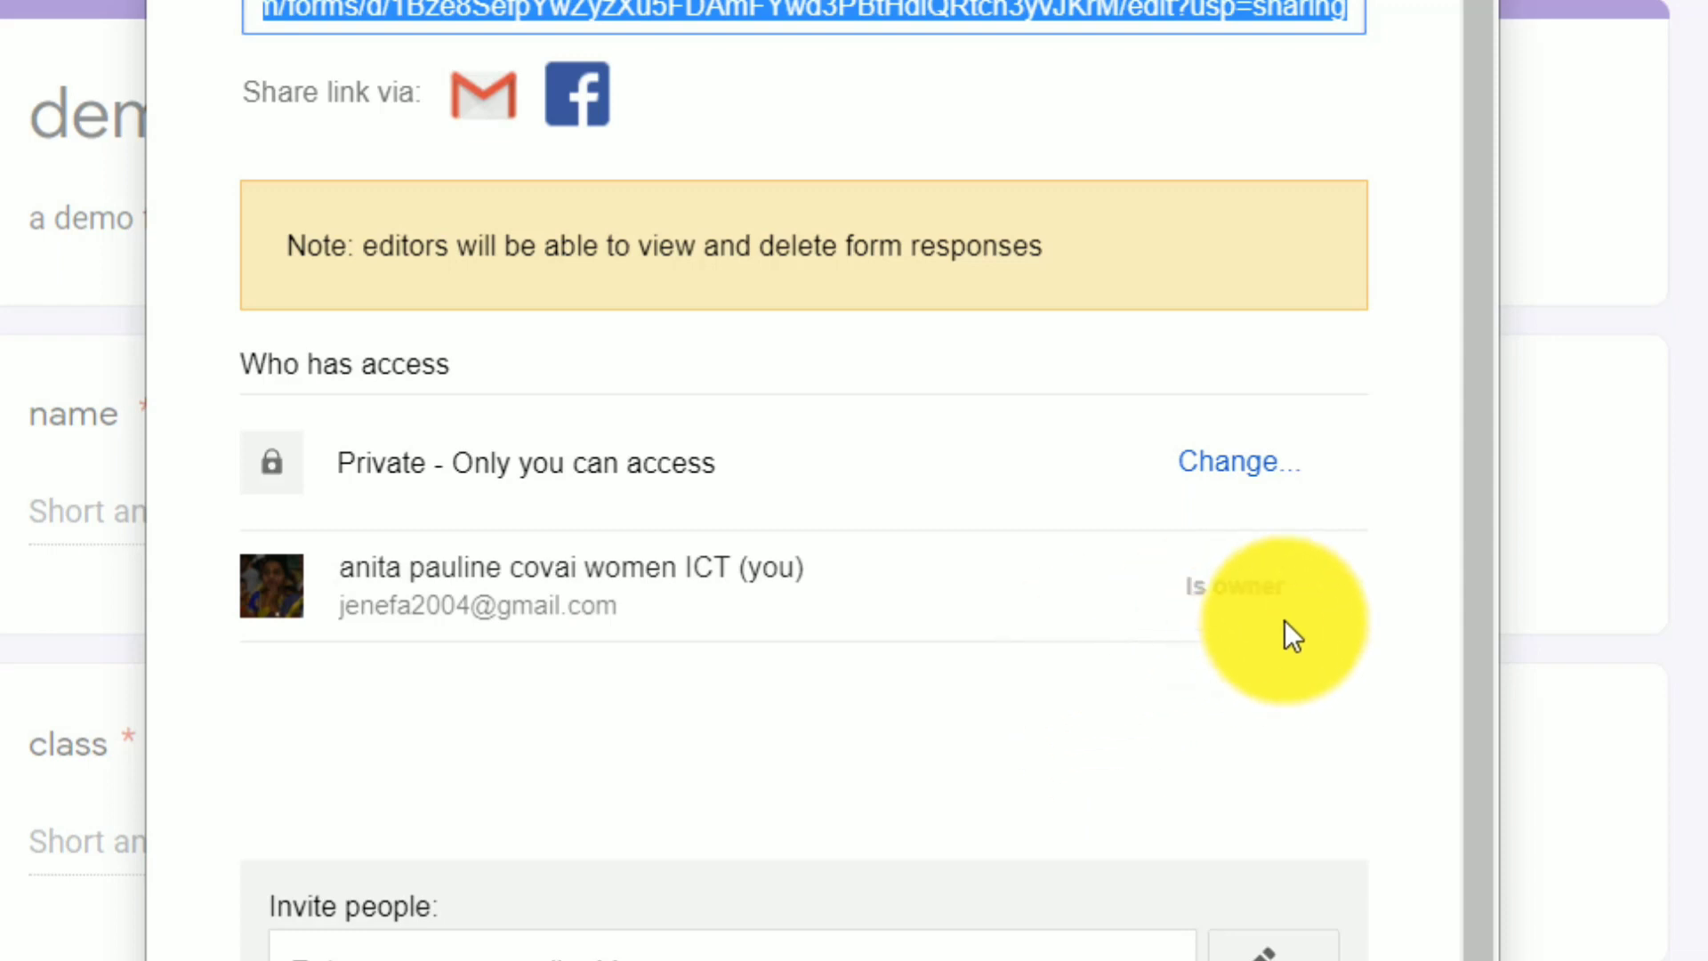
scroll(580, 771, "down", 4)
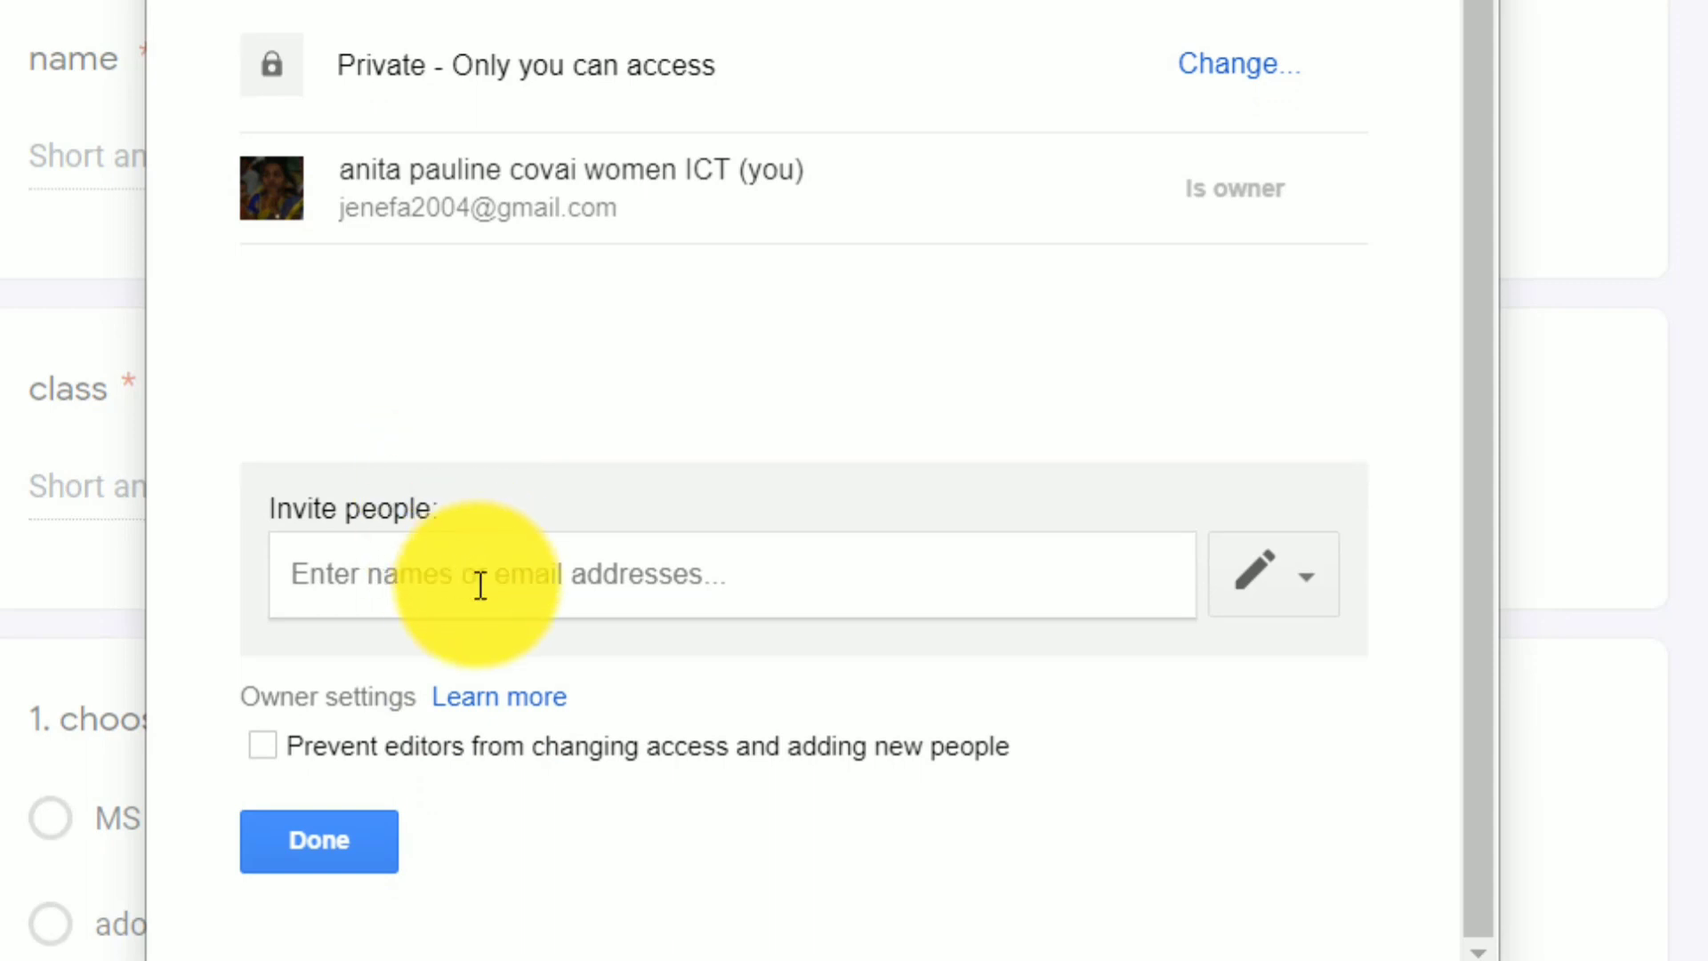
left_click(480, 585)
type("covai")
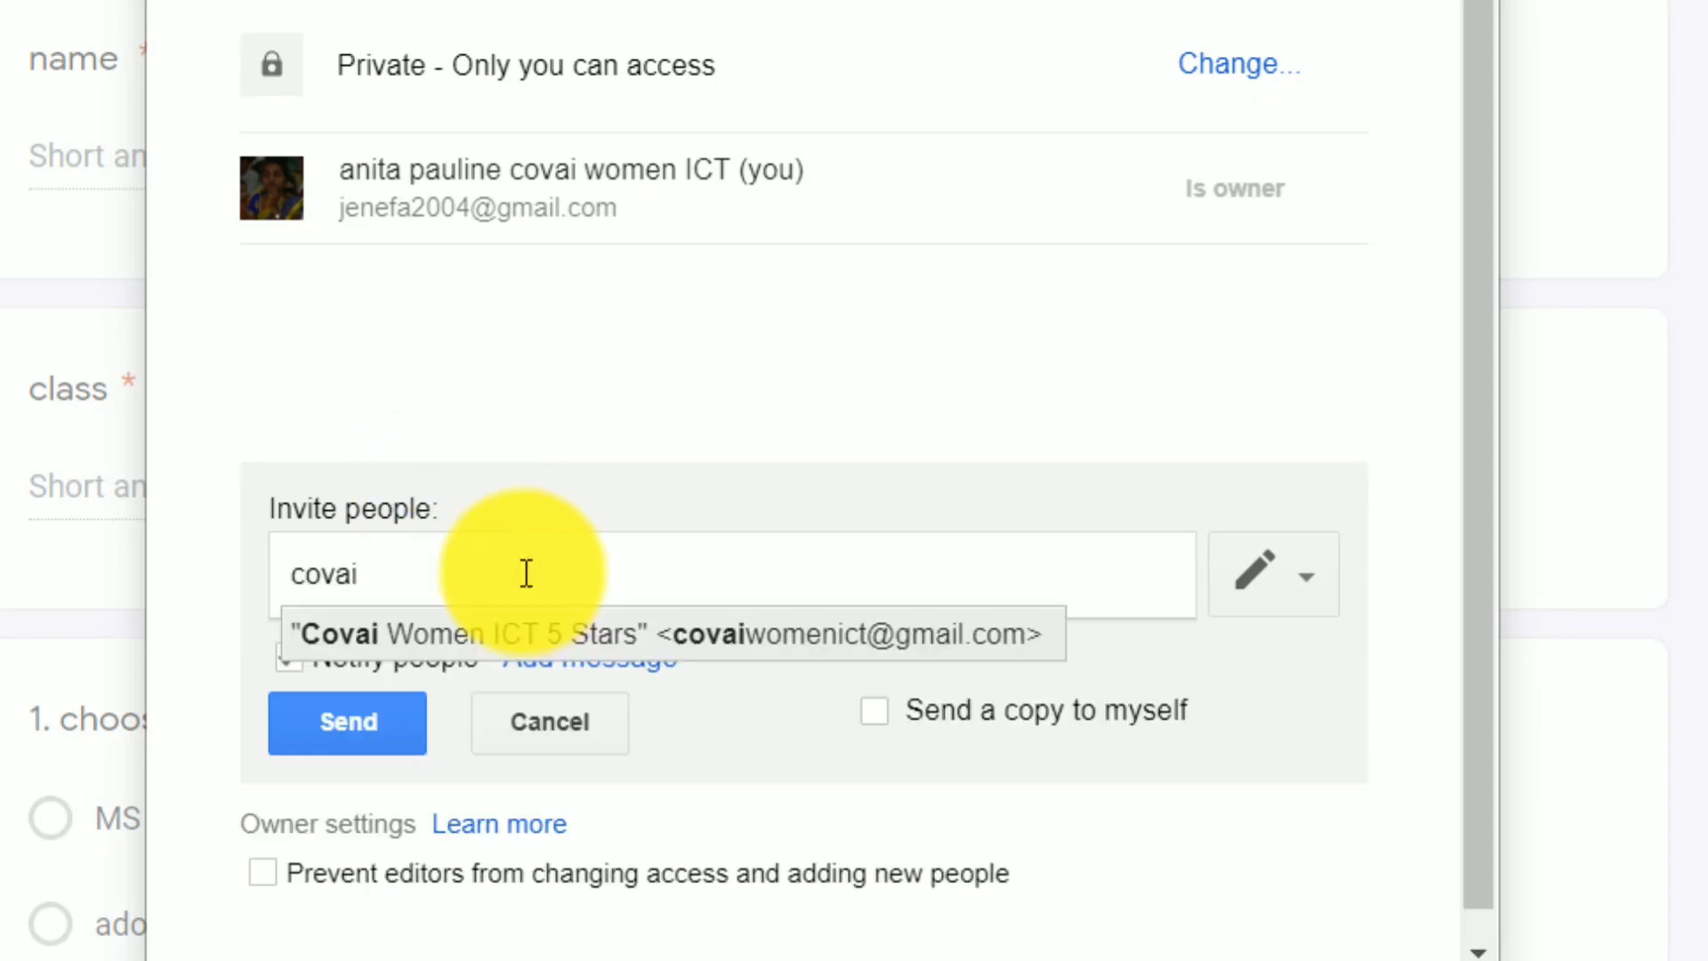
left_click(770, 633)
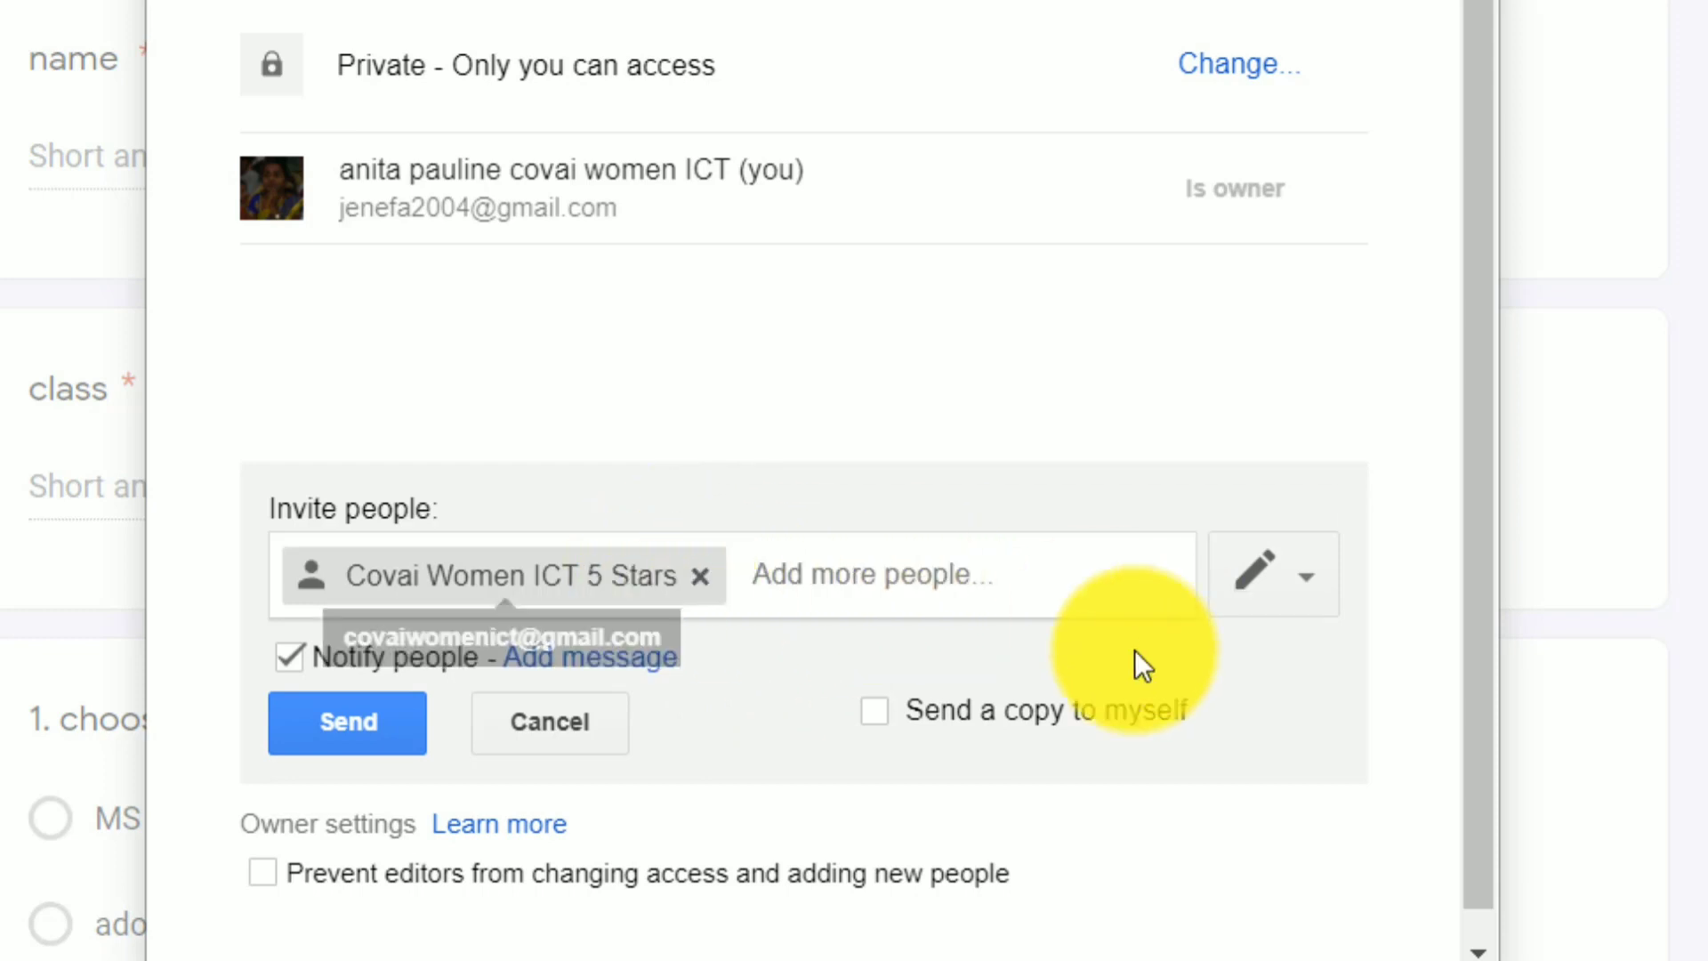
left_click(1303, 590)
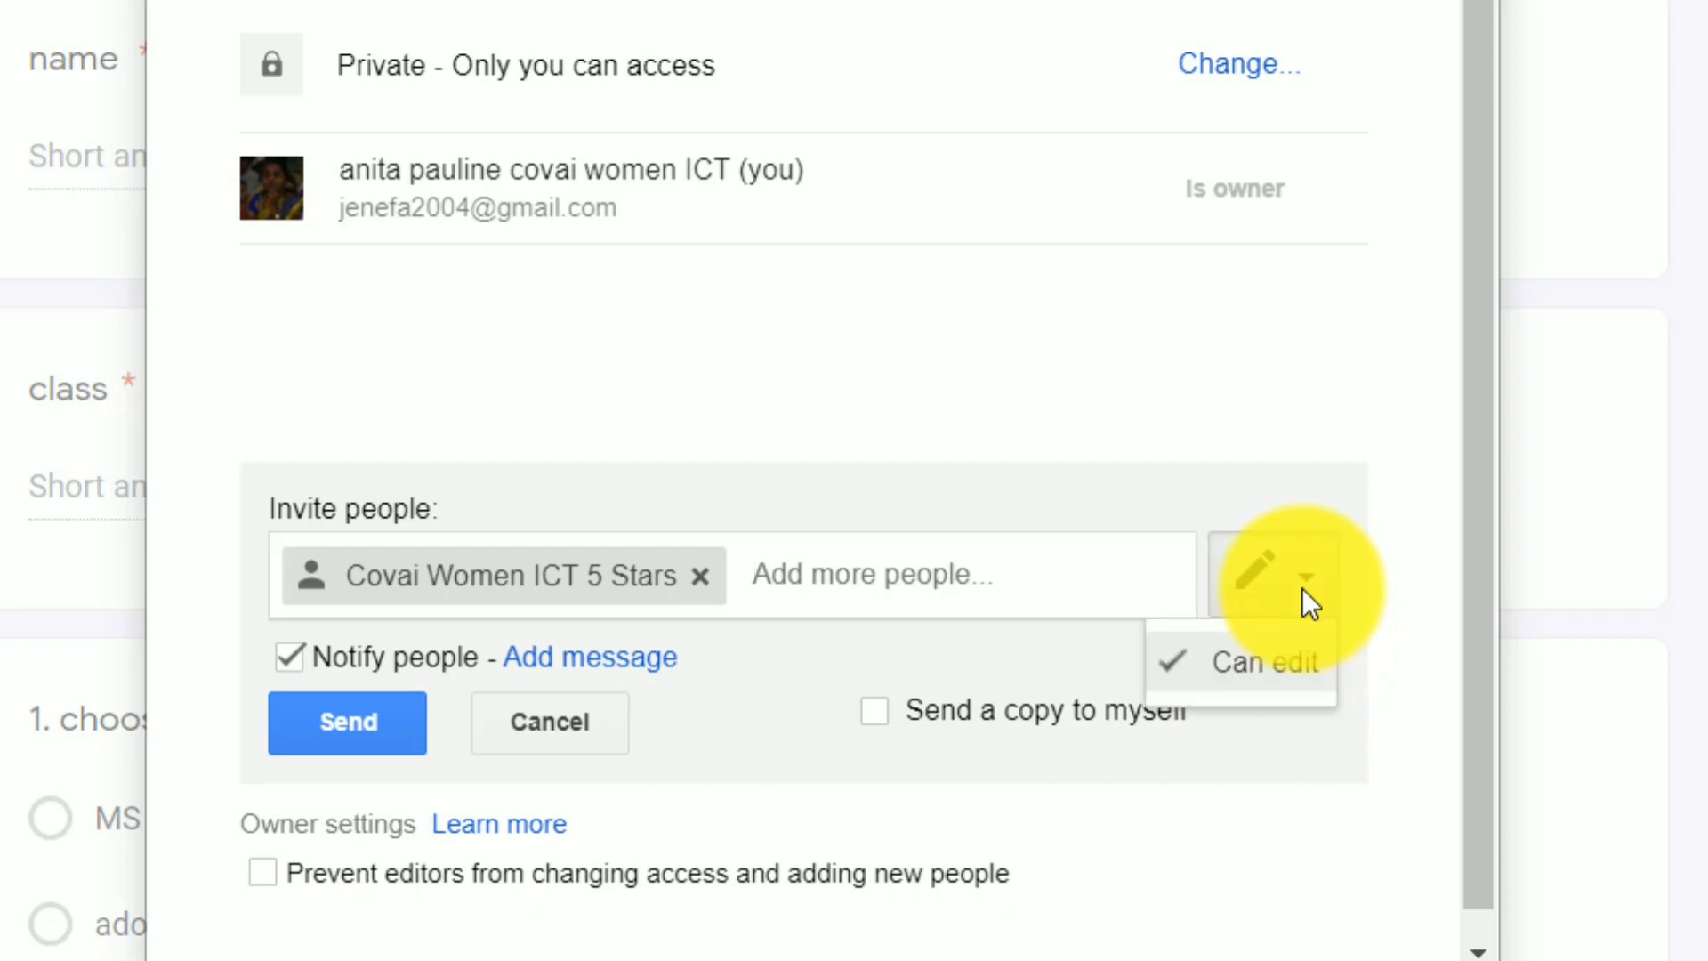
left_click(1322, 596)
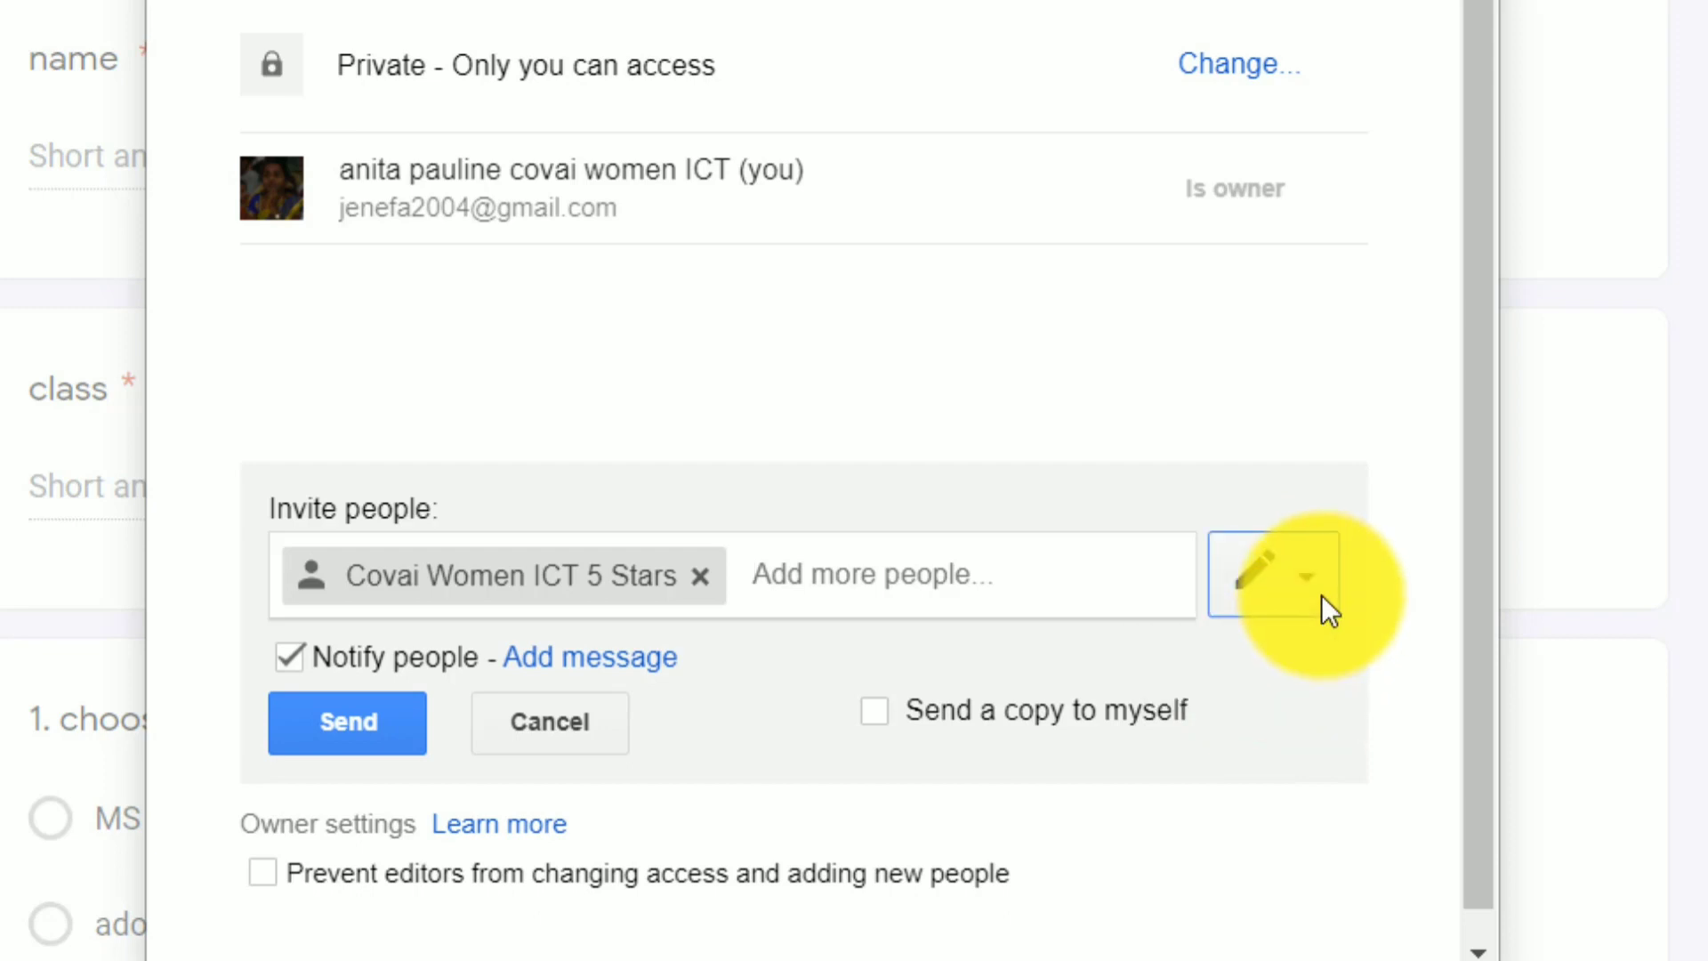
left_click(392, 735)
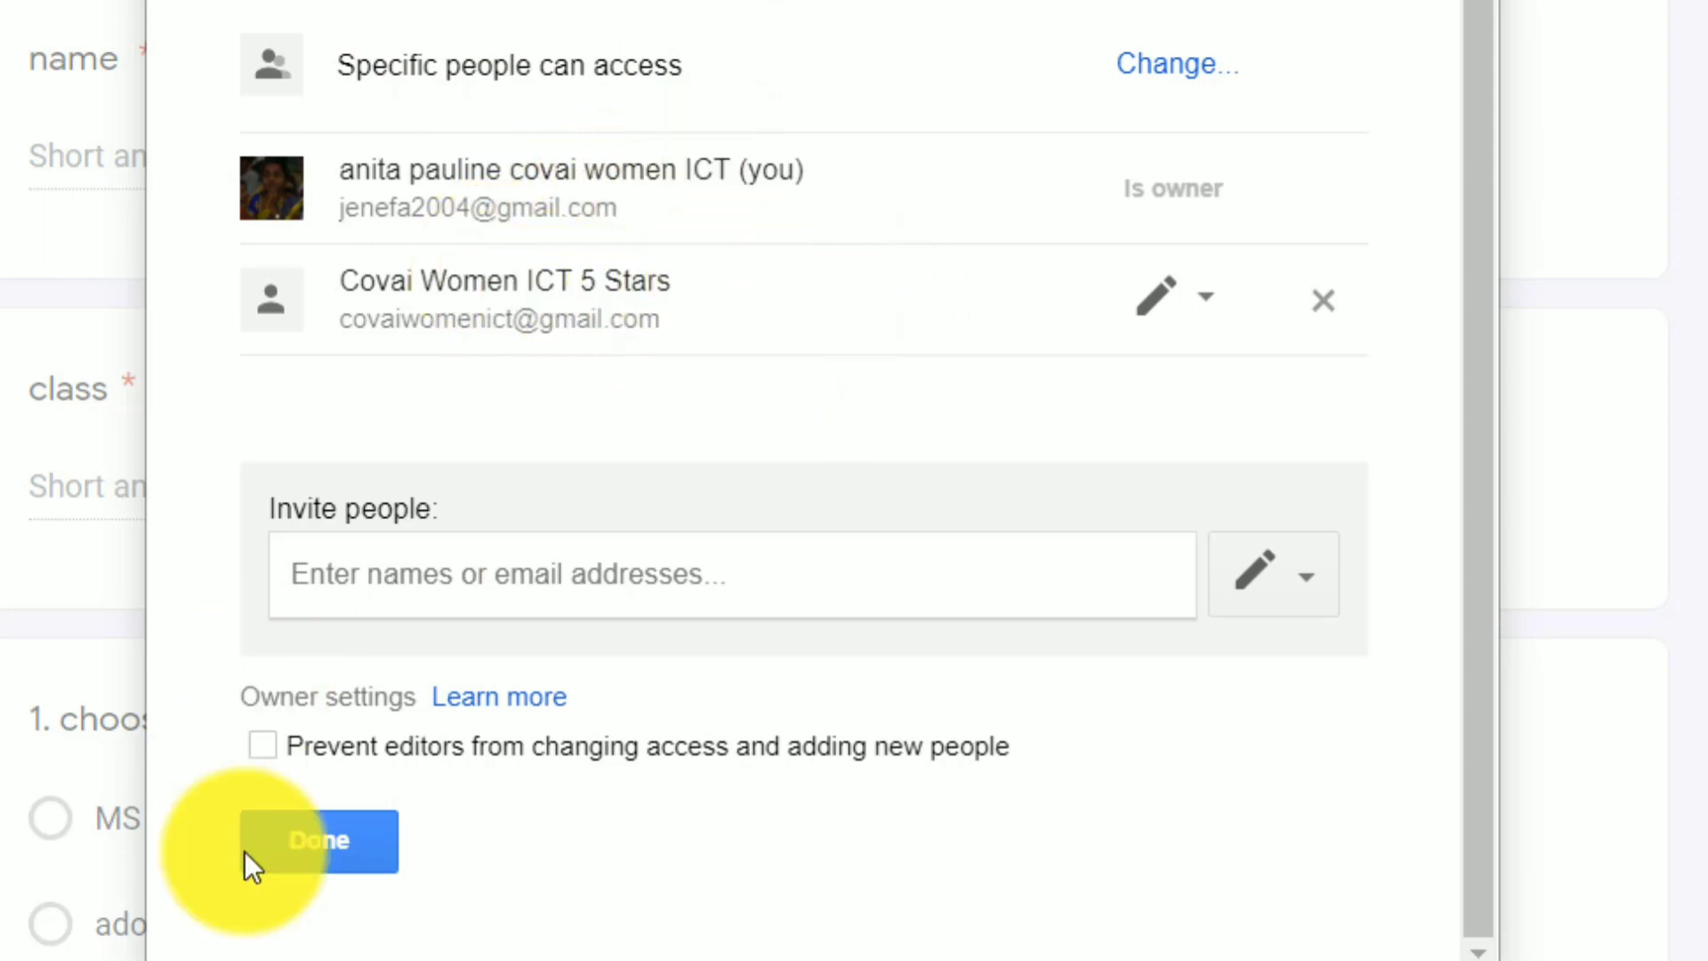
left_click(326, 841)
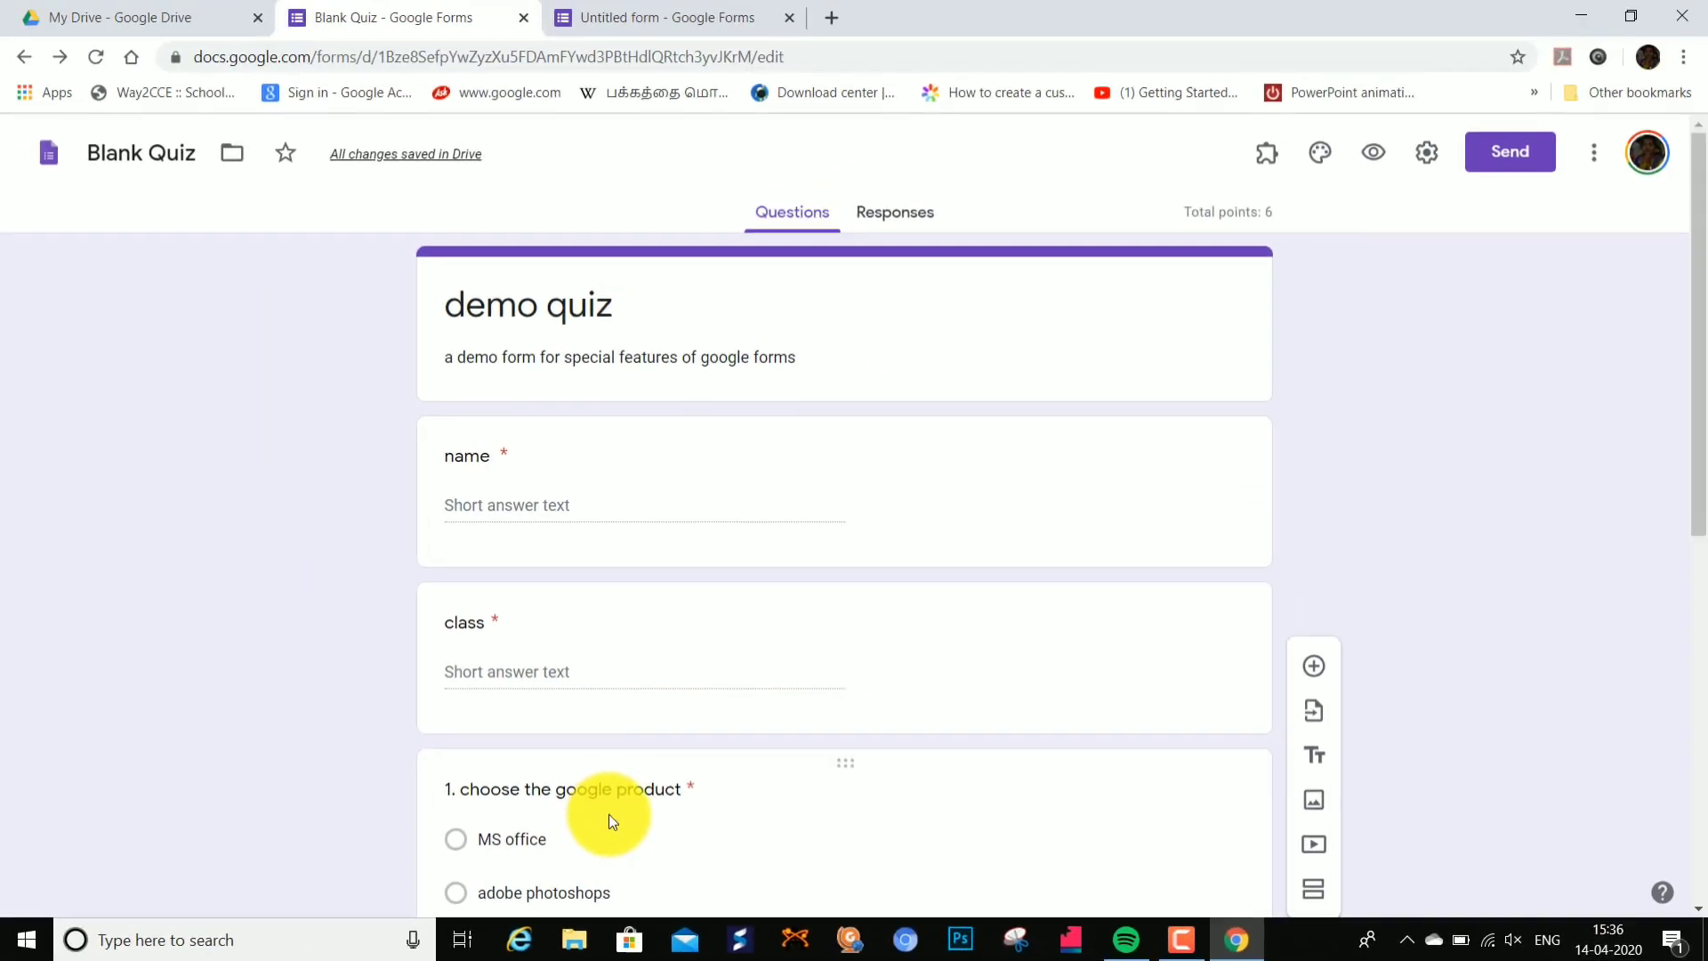
Step: Open the add-ons marketplace and browse the add-ons that work with Forms
left_click(1593, 152)
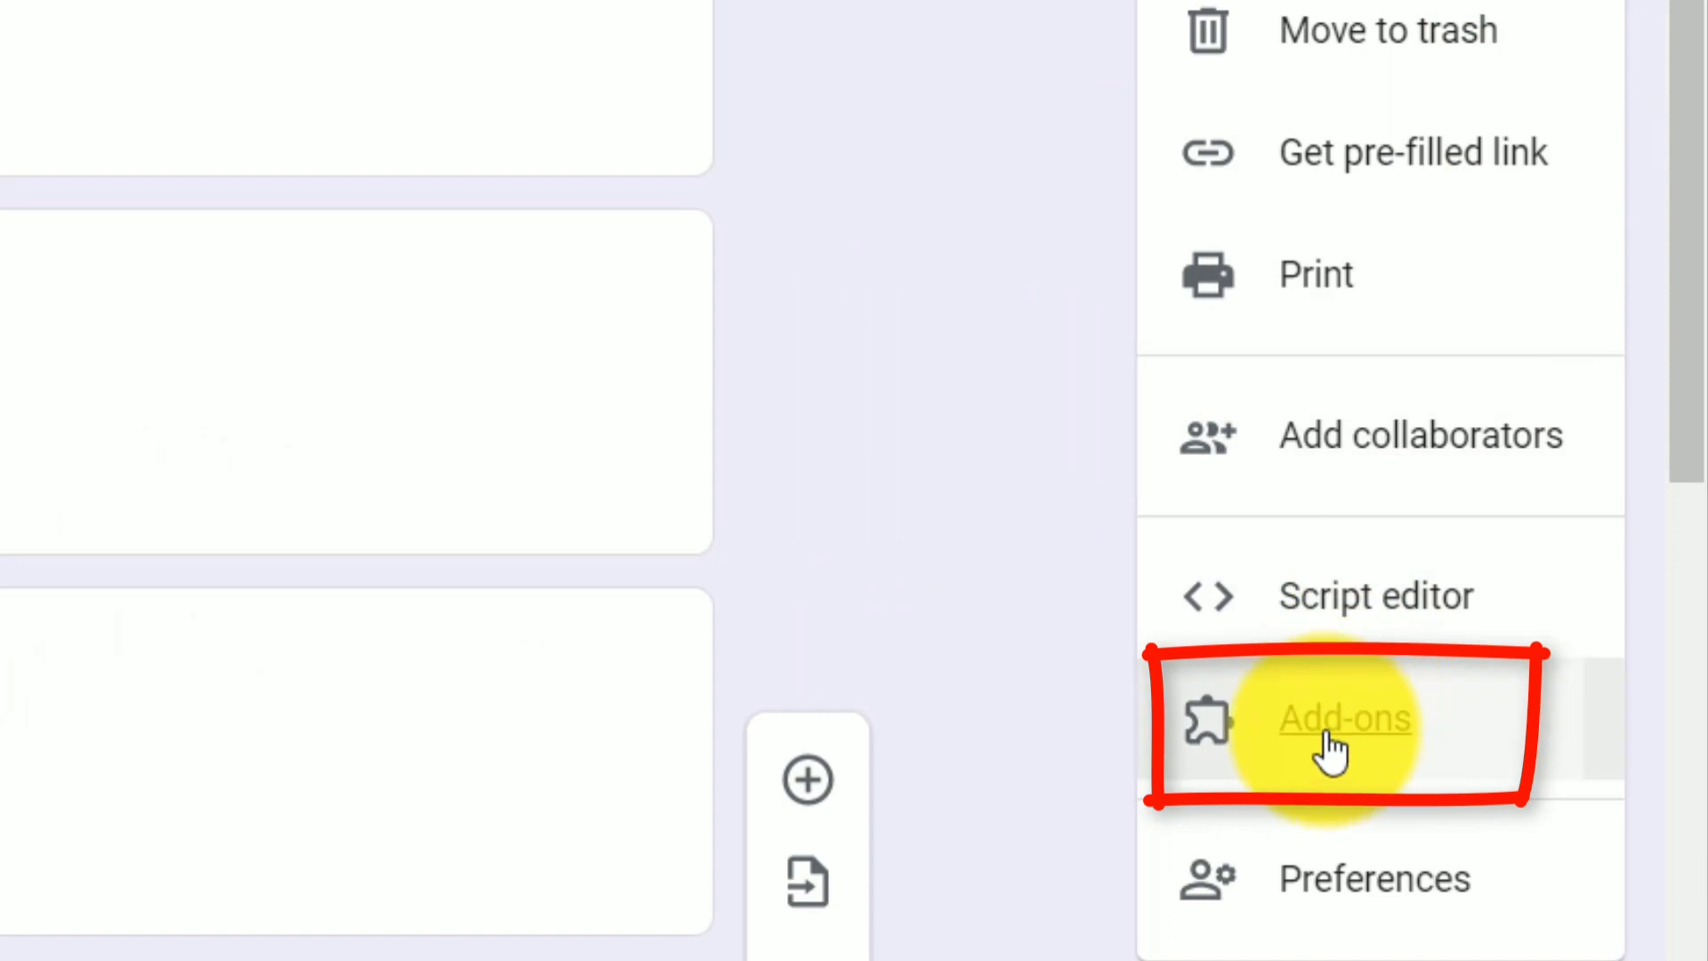
left_click(1335, 748)
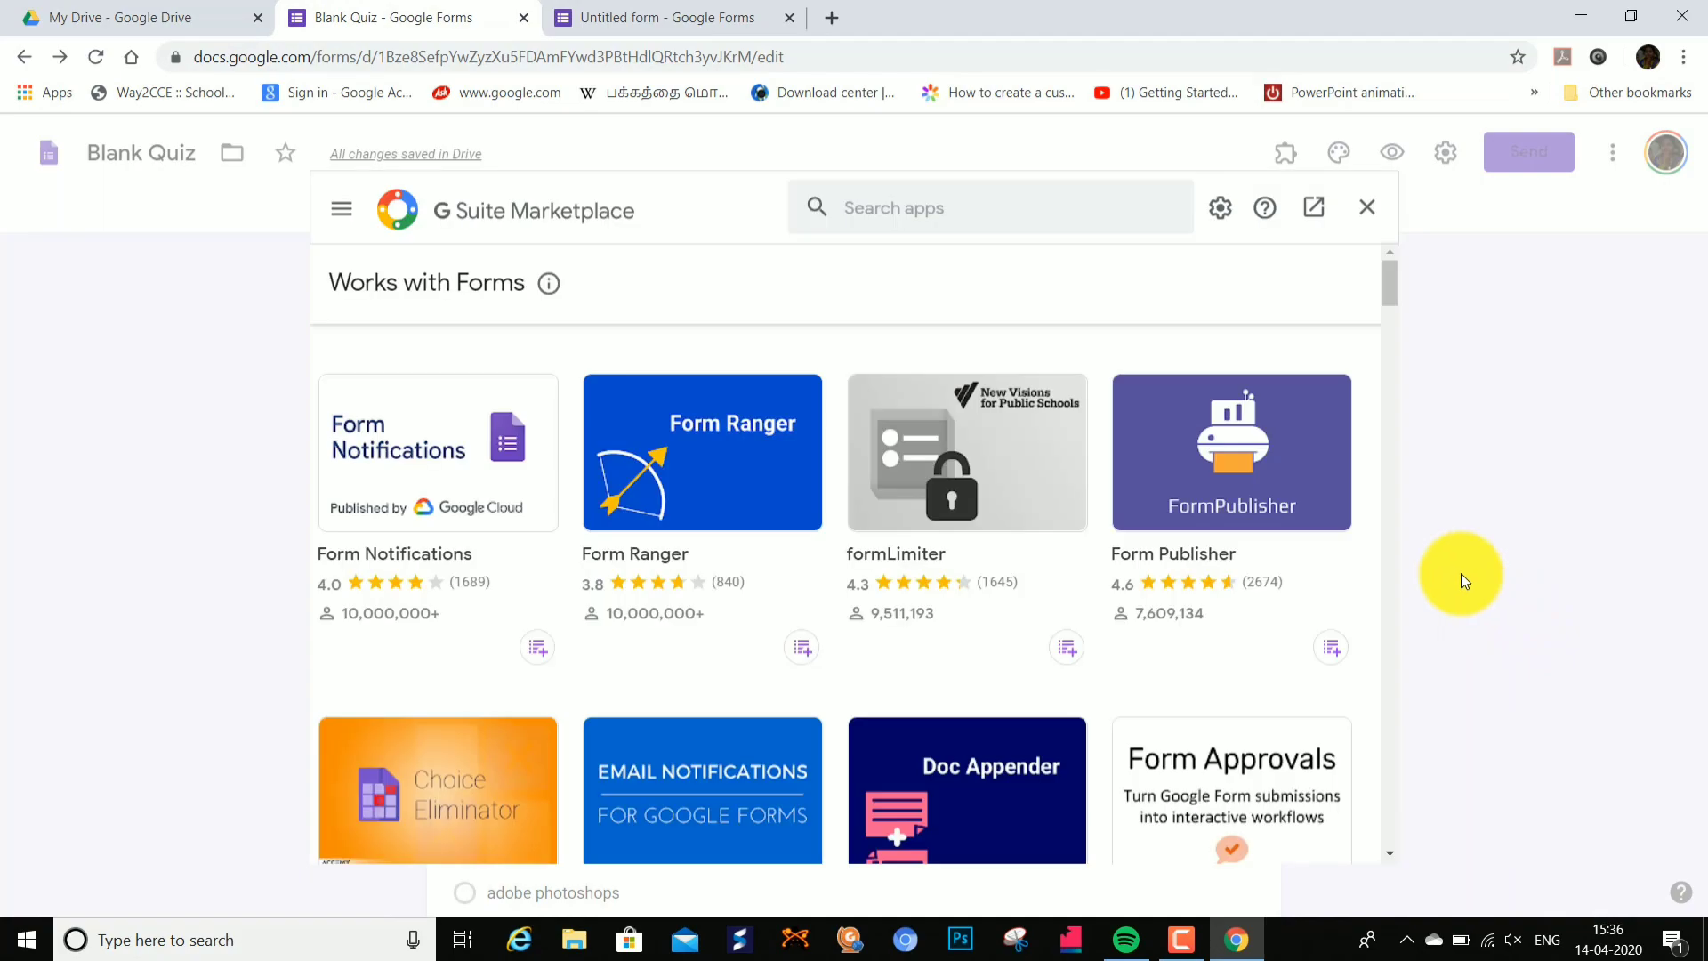
scroll(890, 621, "down", 7)
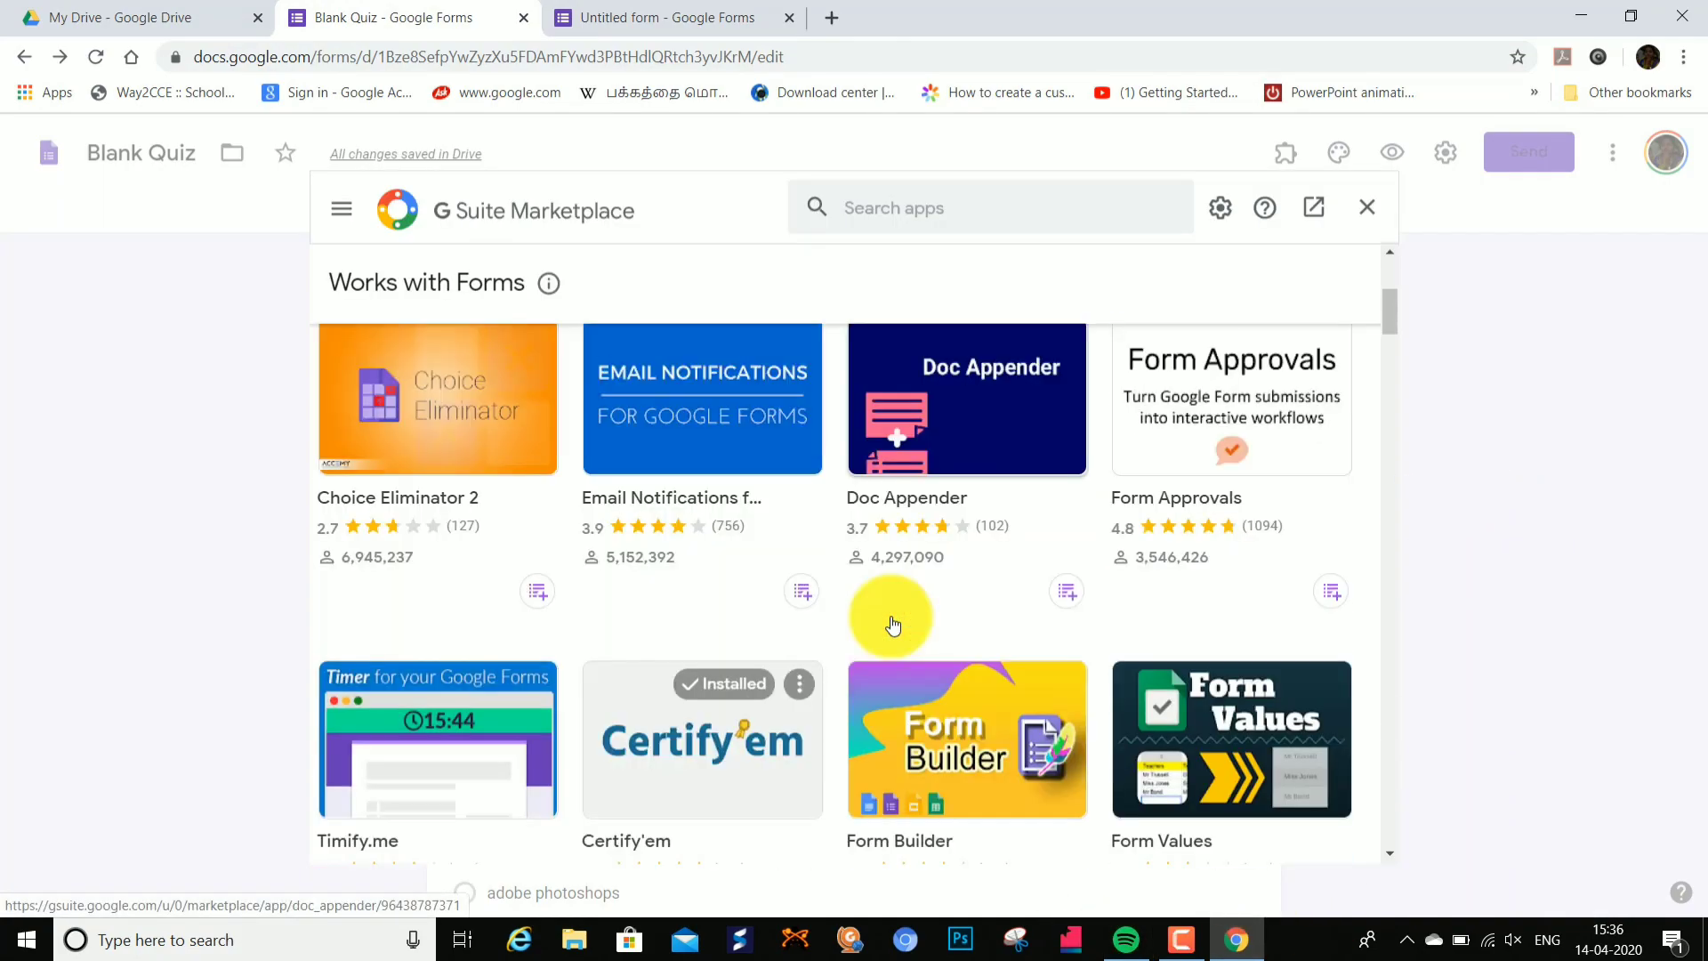
scroll(901, 630, "down", 15)
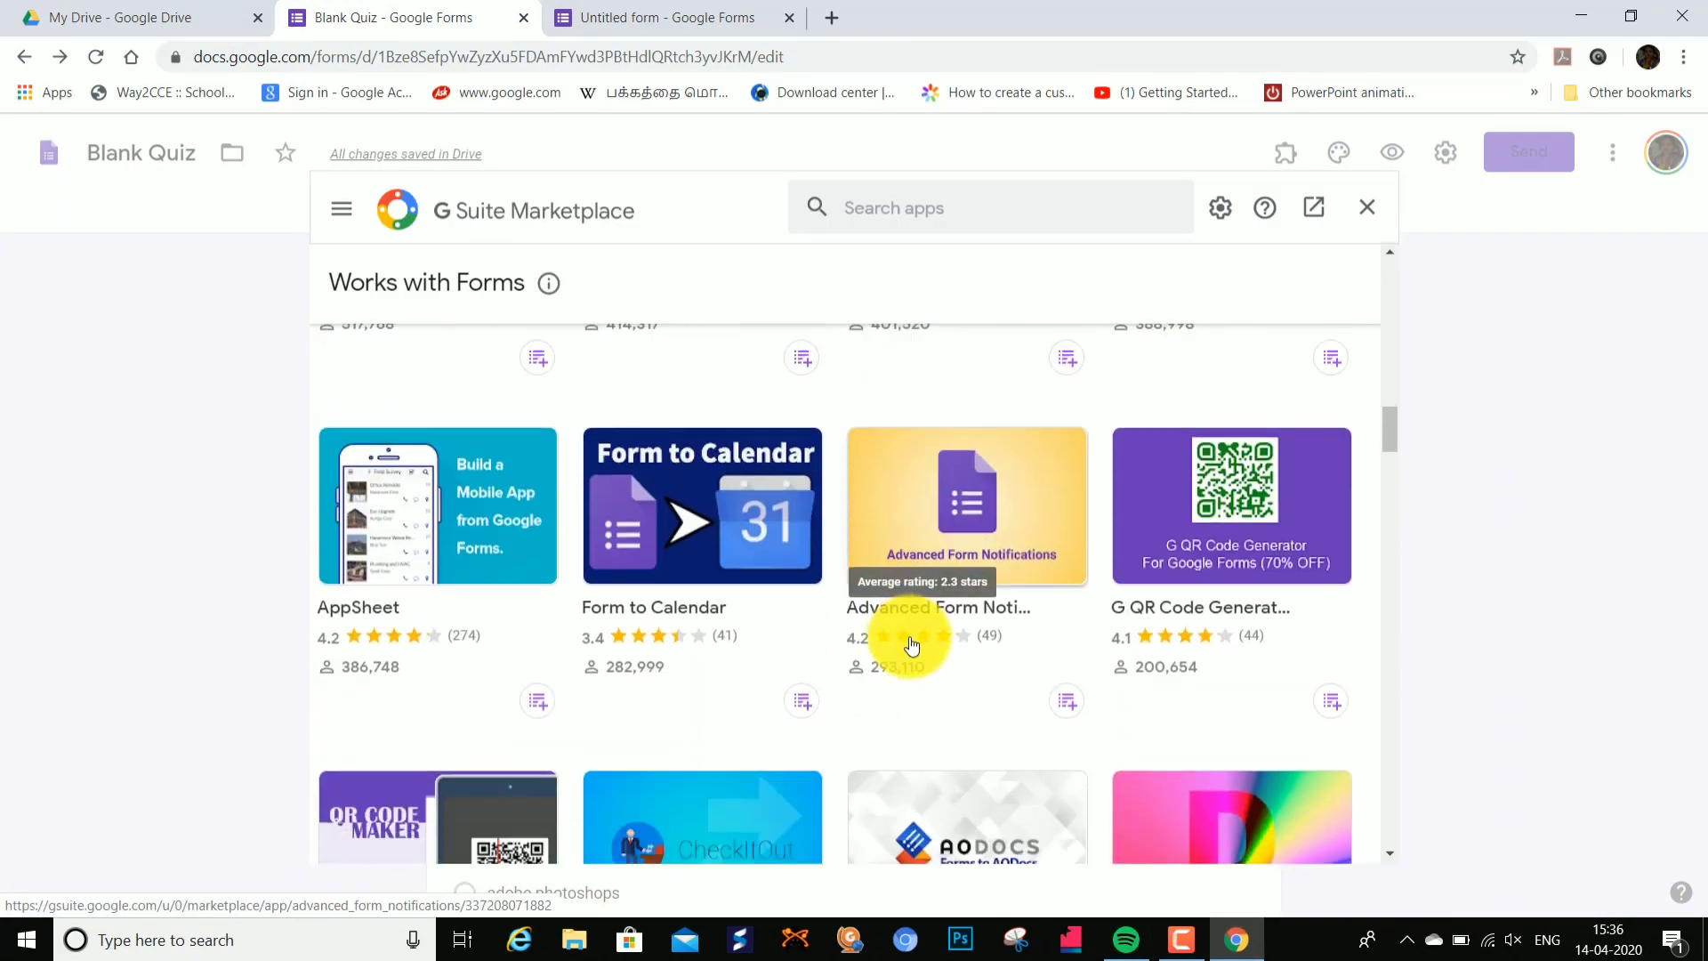
scroll(914, 647, "down", 8)
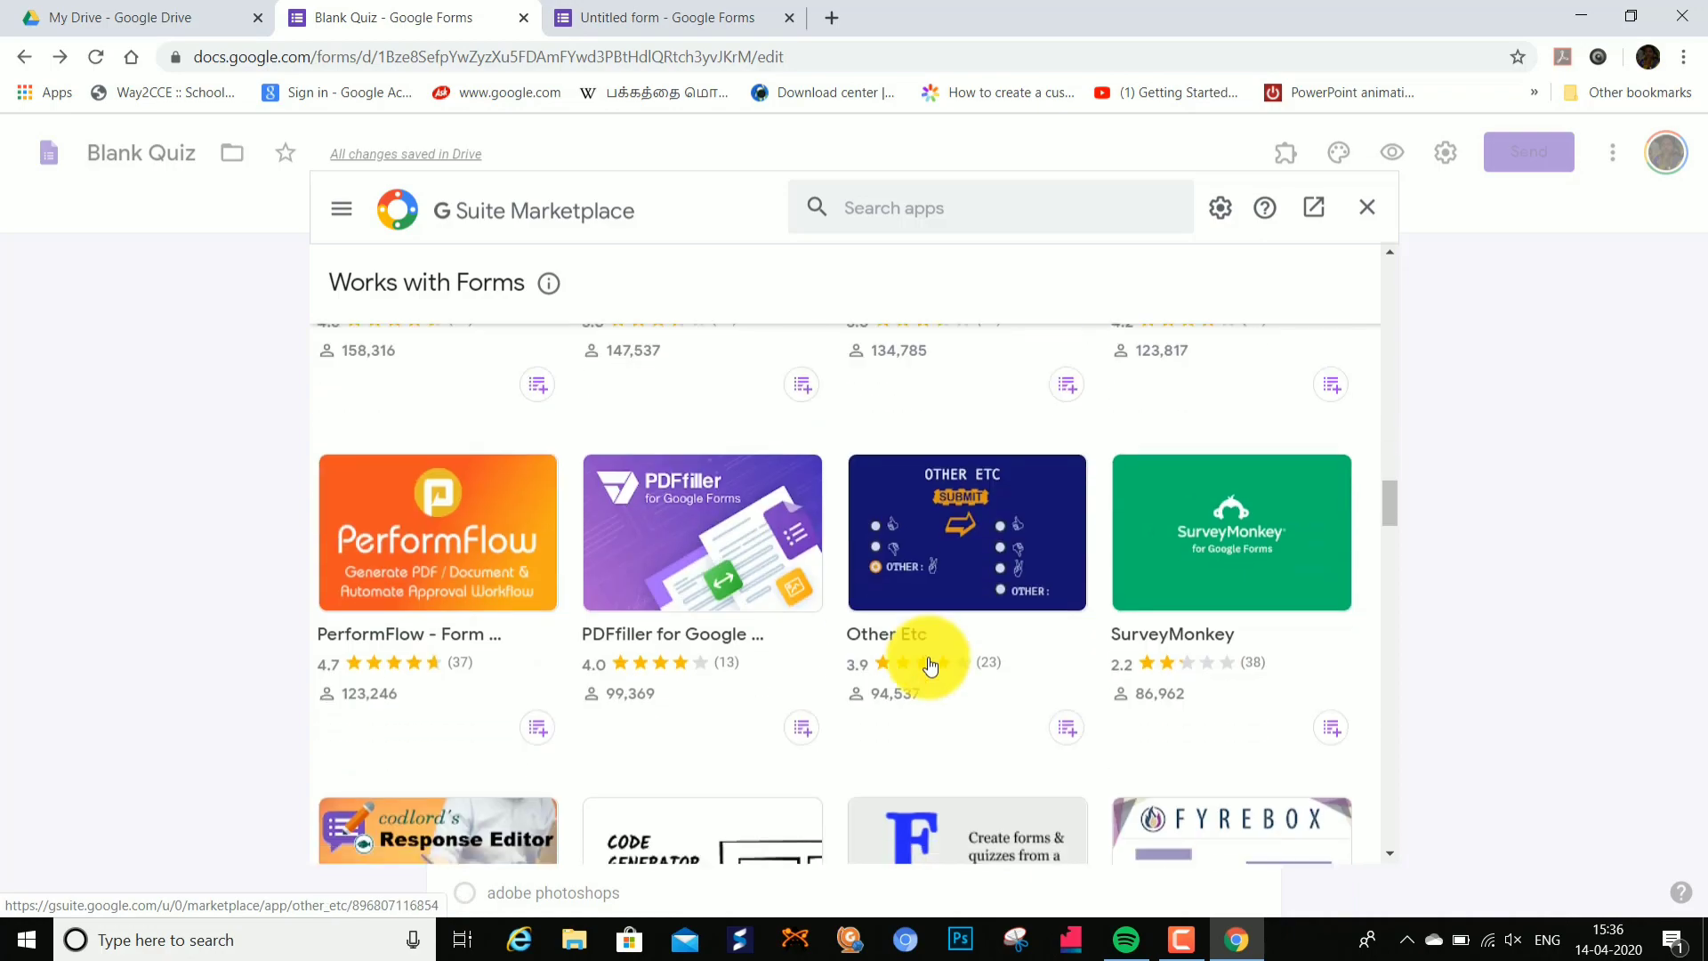
scroll(930, 666, "down", 1)
scroll(935, 672, "up", 10)
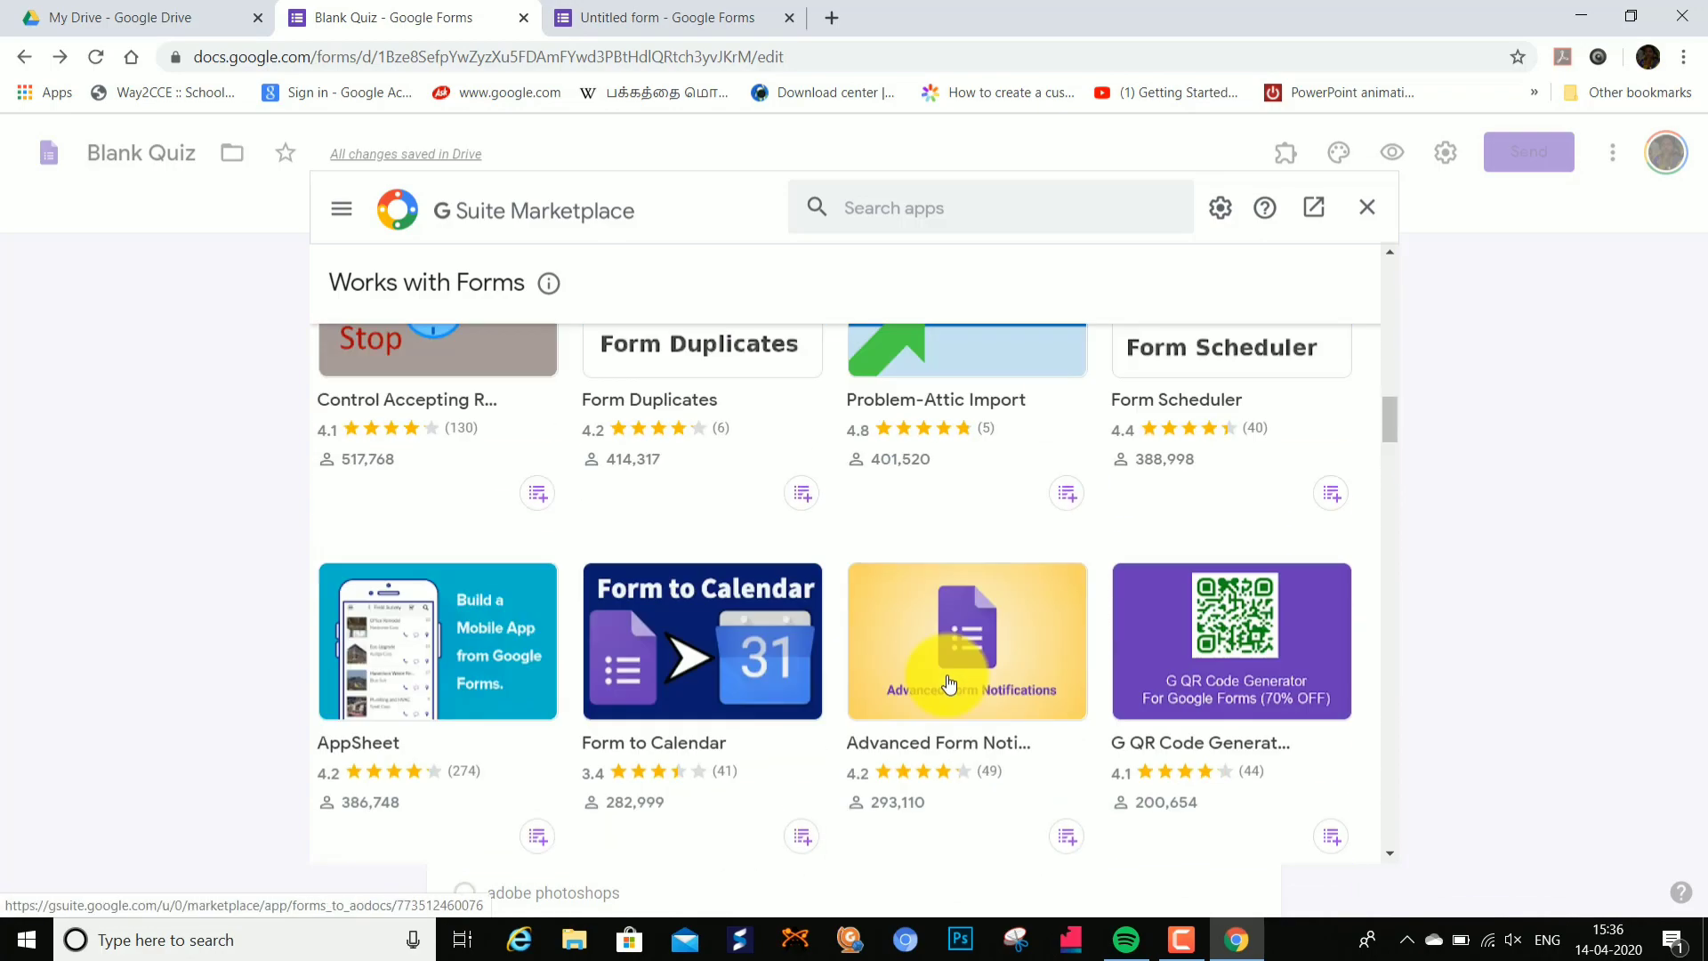
scroll(949, 684, "up", 12)
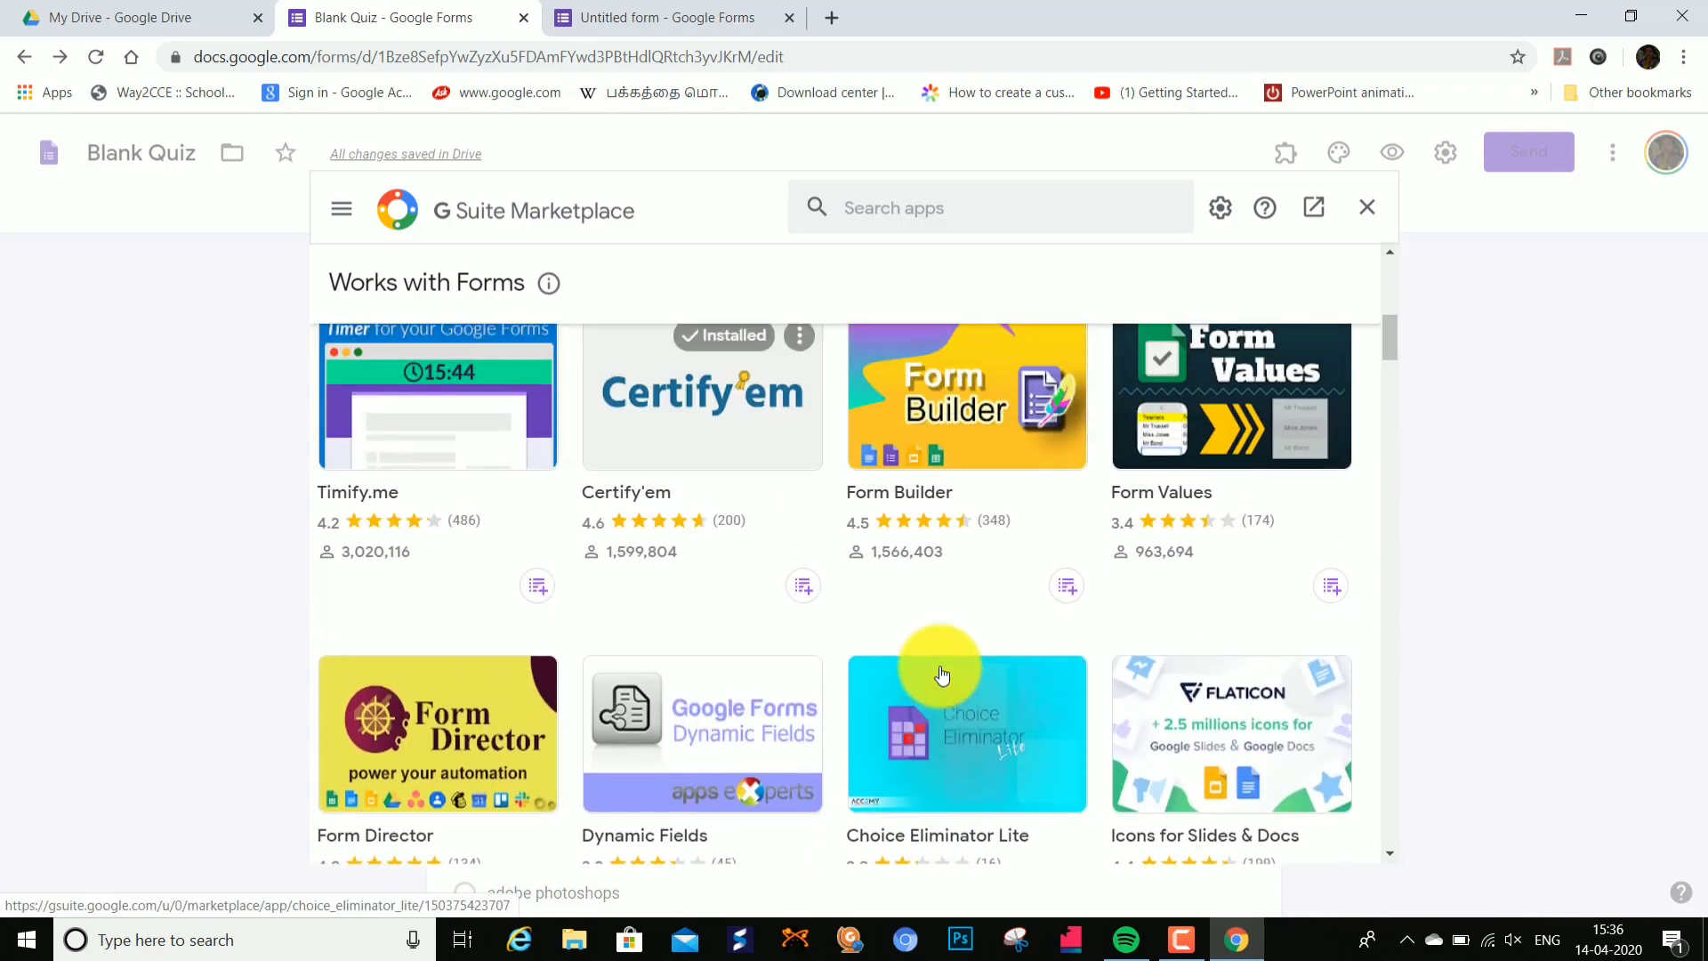
scroll(942, 673, "up", 4)
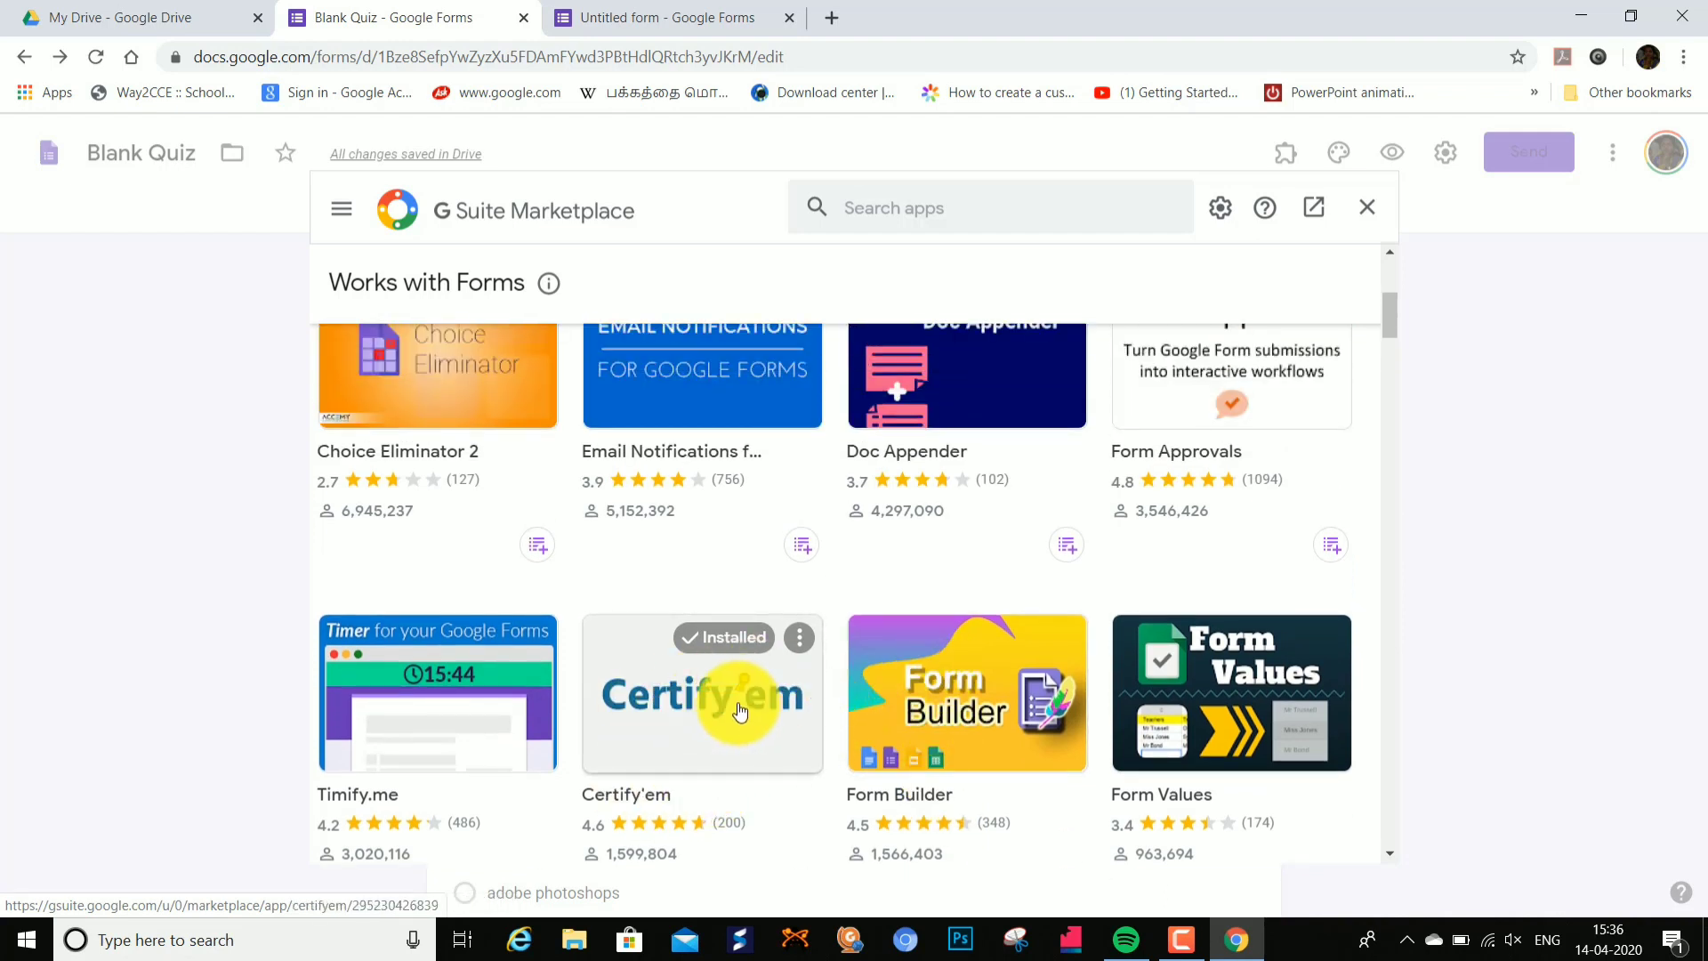
scroll(736, 709, "up", 1)
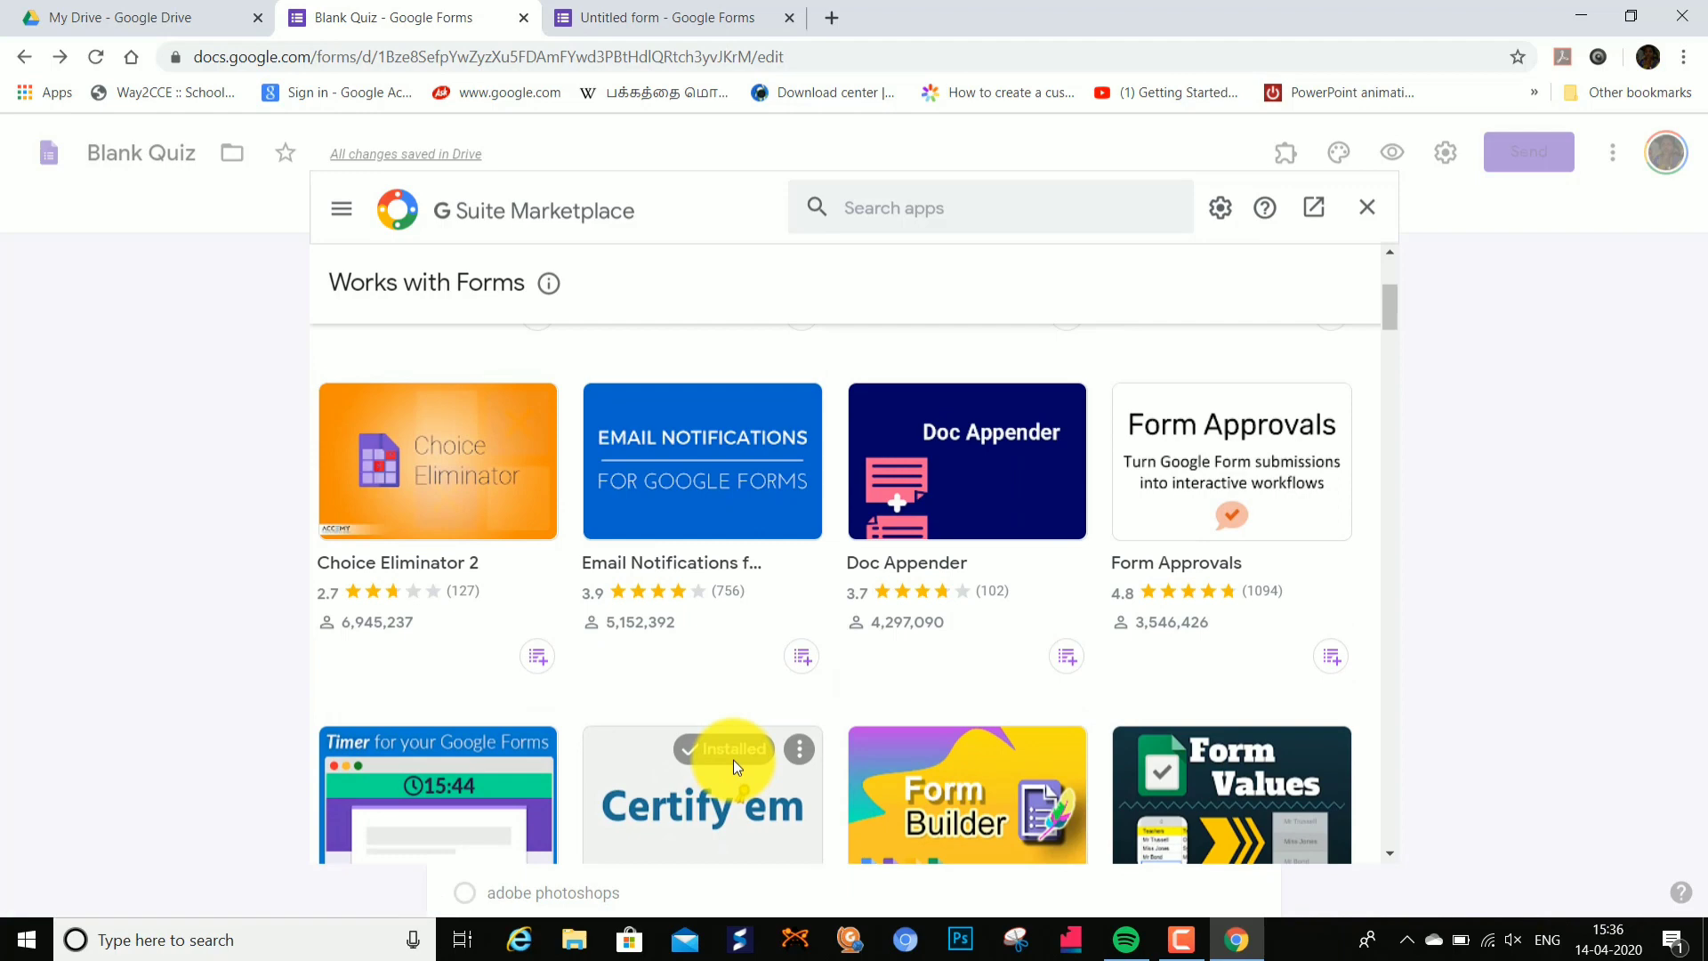
scroll(734, 760, "up", 2)
scroll(783, 712, "up", 1)
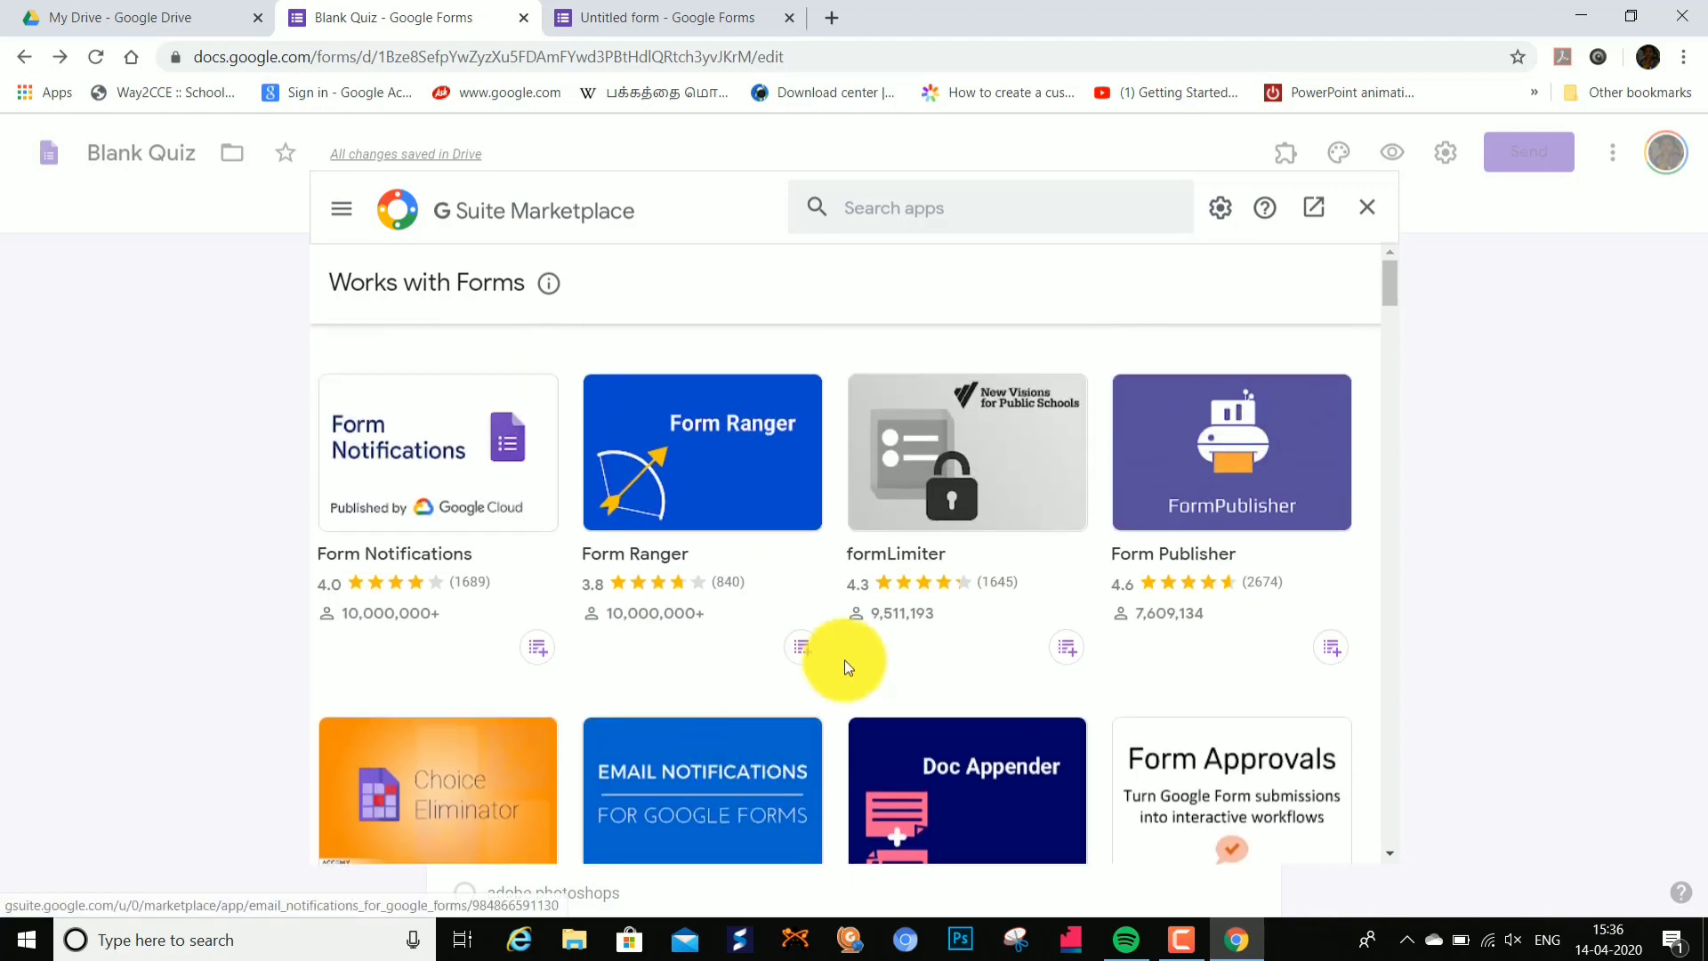
Step: Install the formLimiter add-on, choosing the existing Google account and allowing the requested permissions
left_click(944, 507)
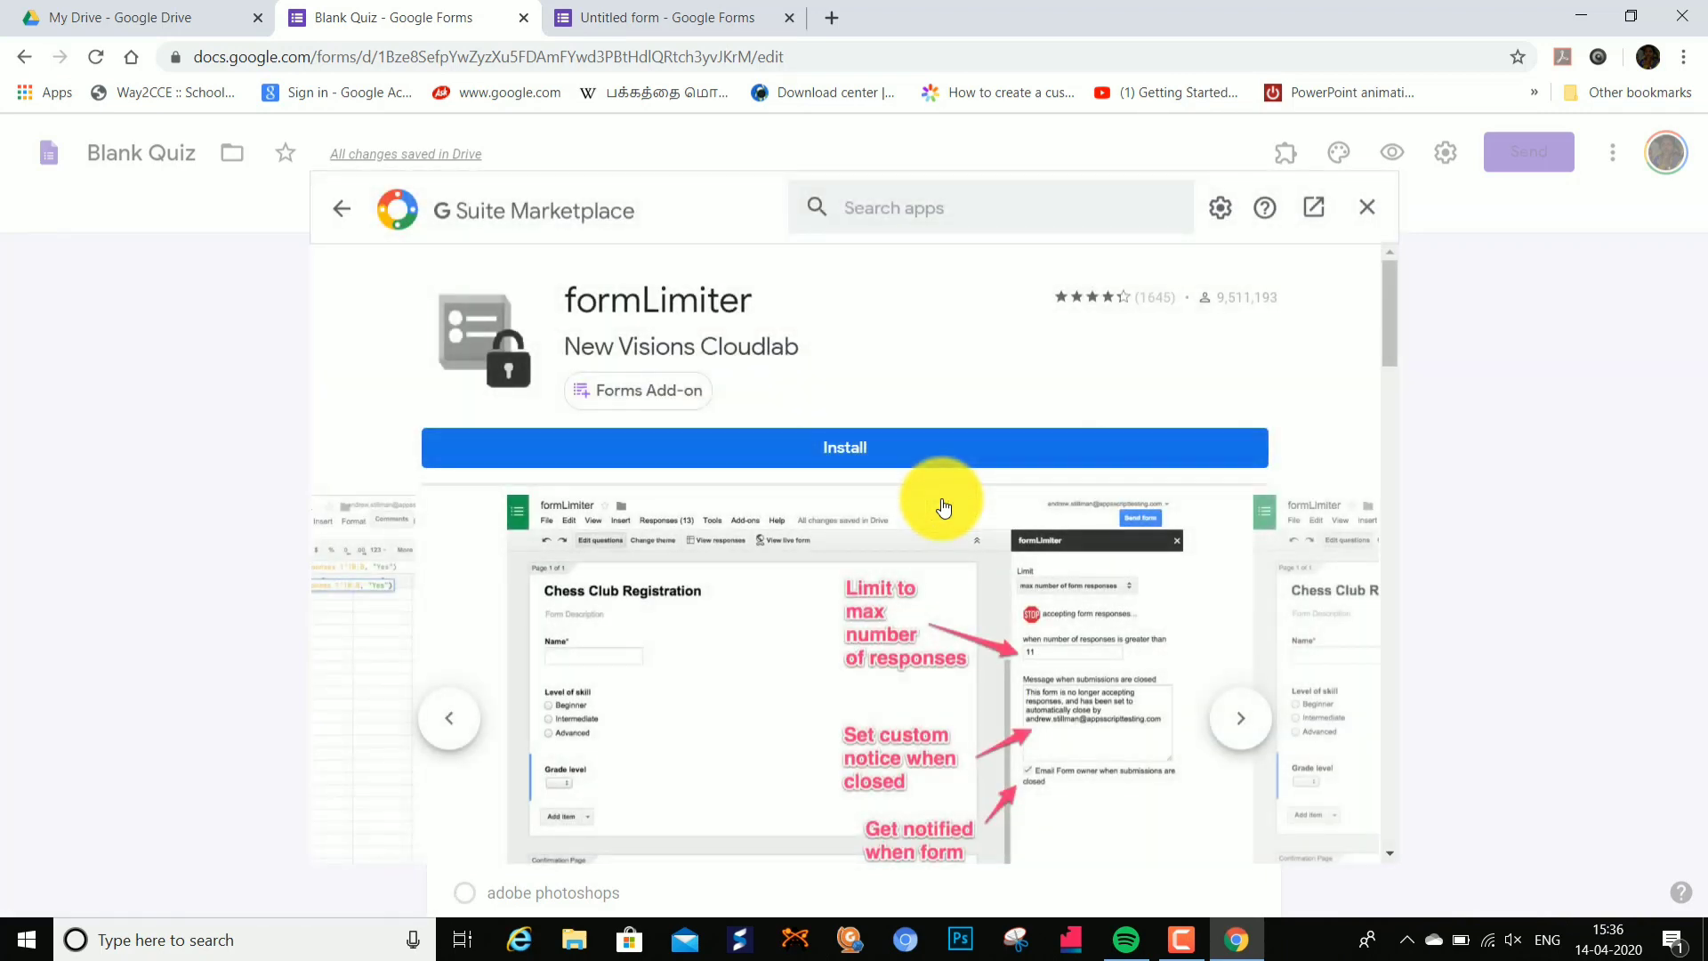
left_click(836, 456)
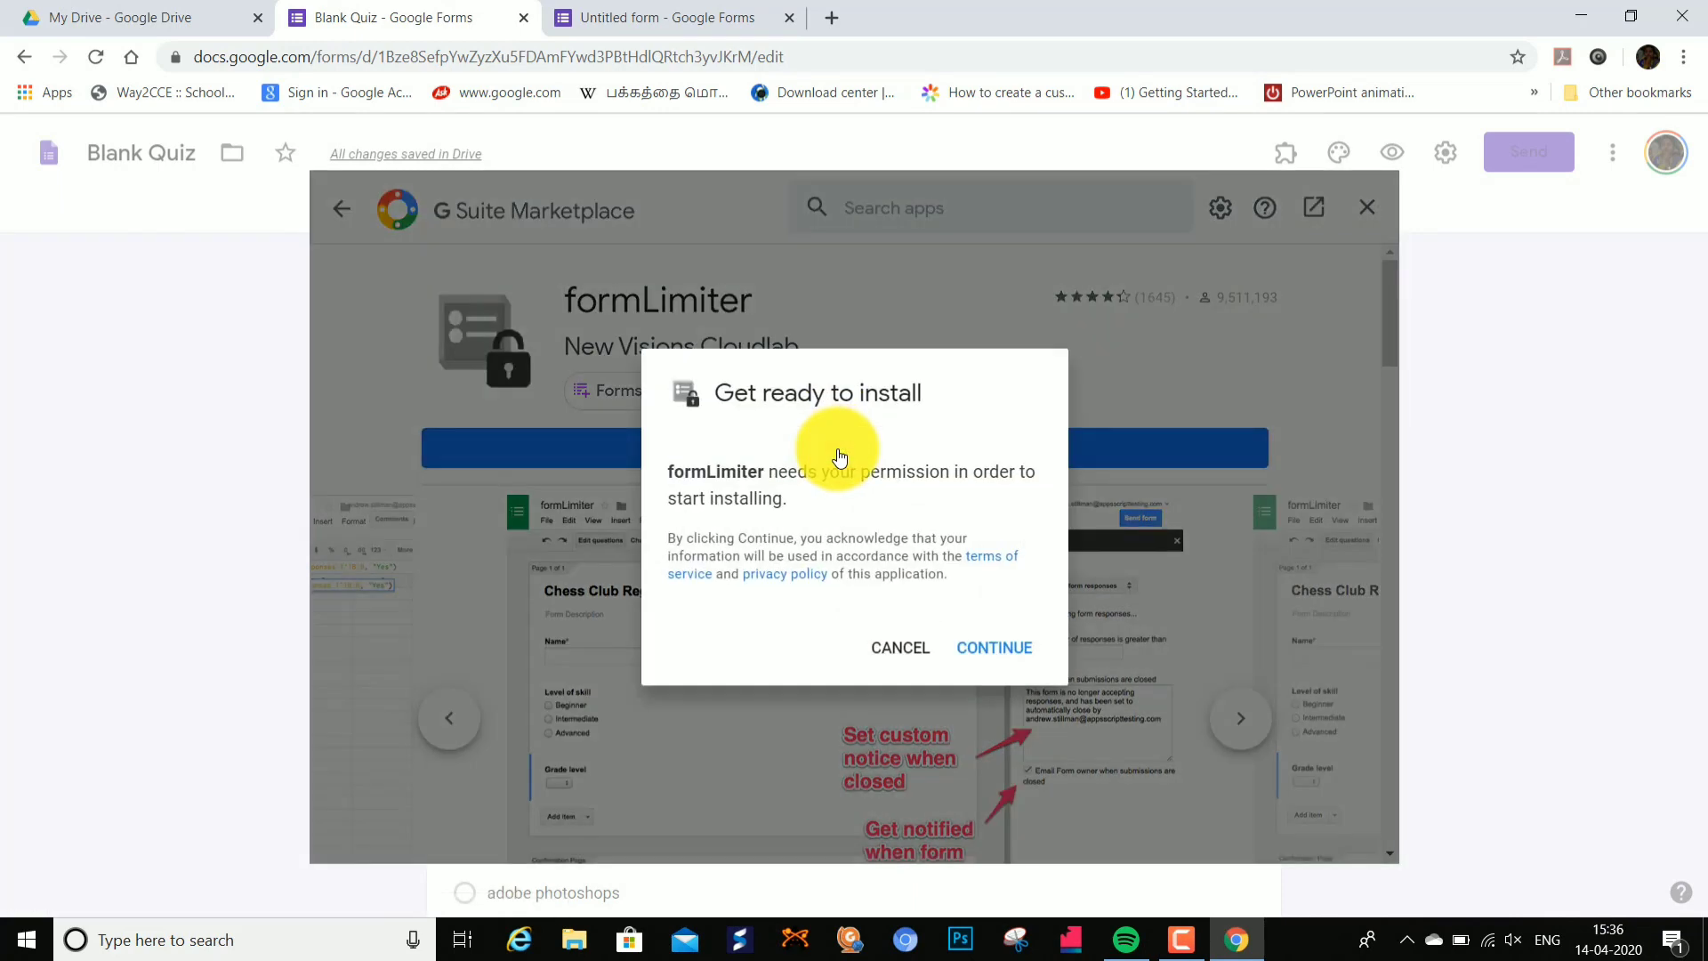
left_click(989, 654)
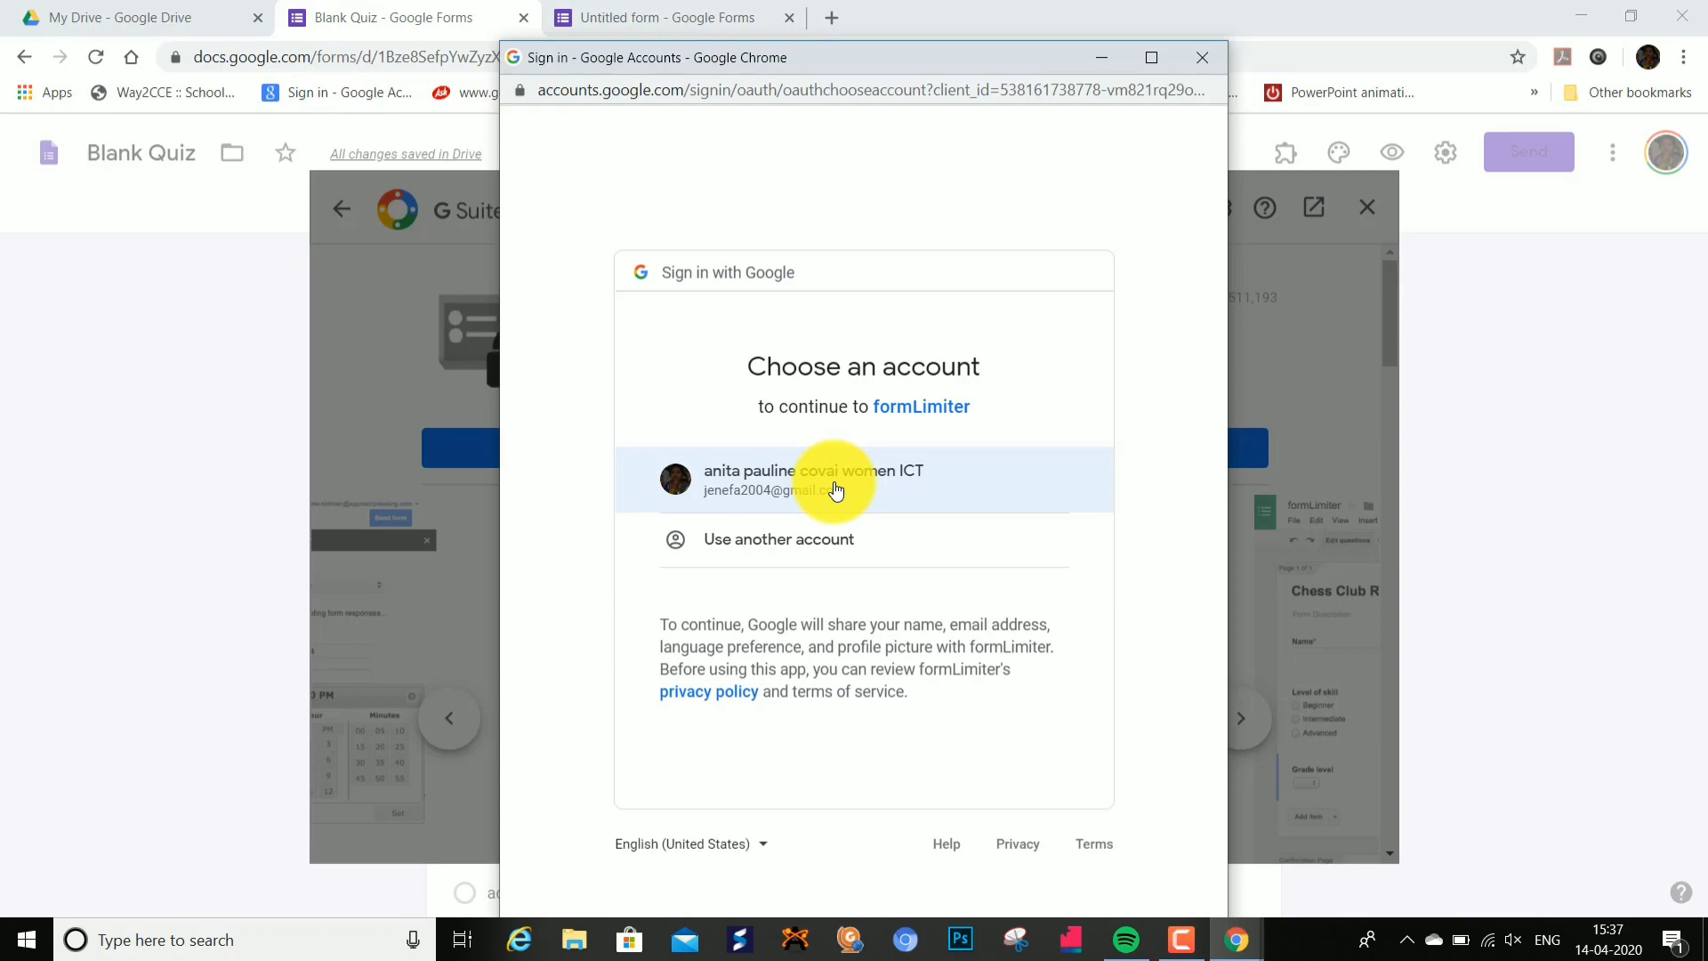
left_click(838, 487)
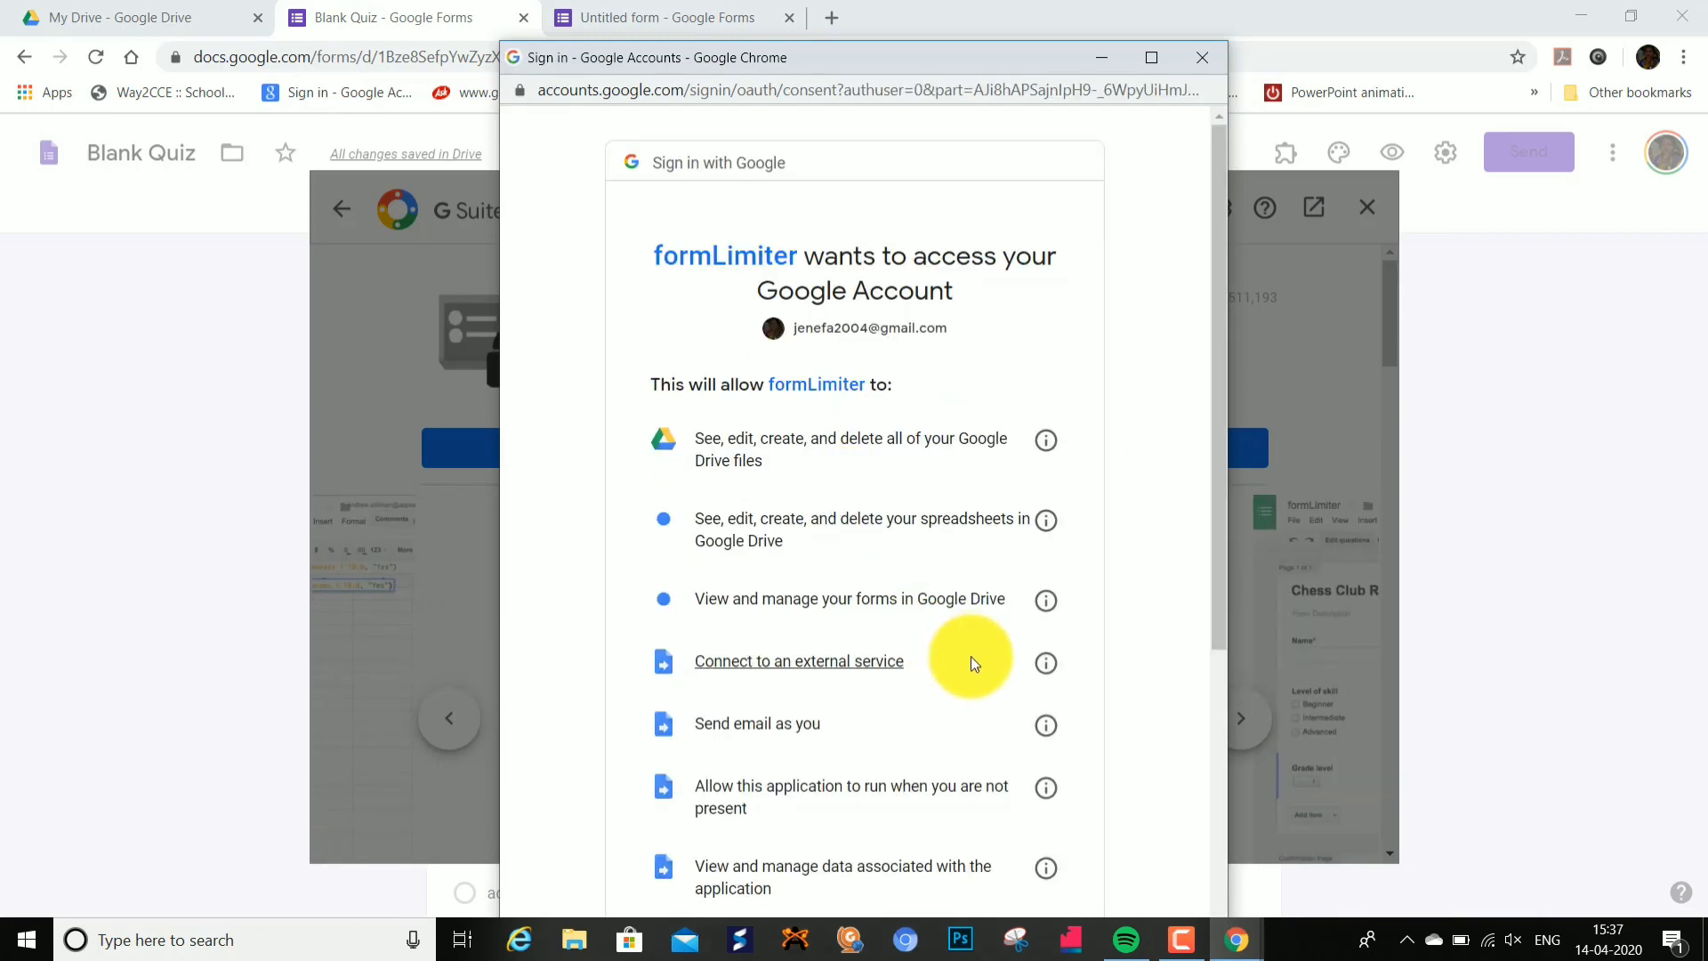
scroll(970, 655, "down", 5)
left_click(1005, 797)
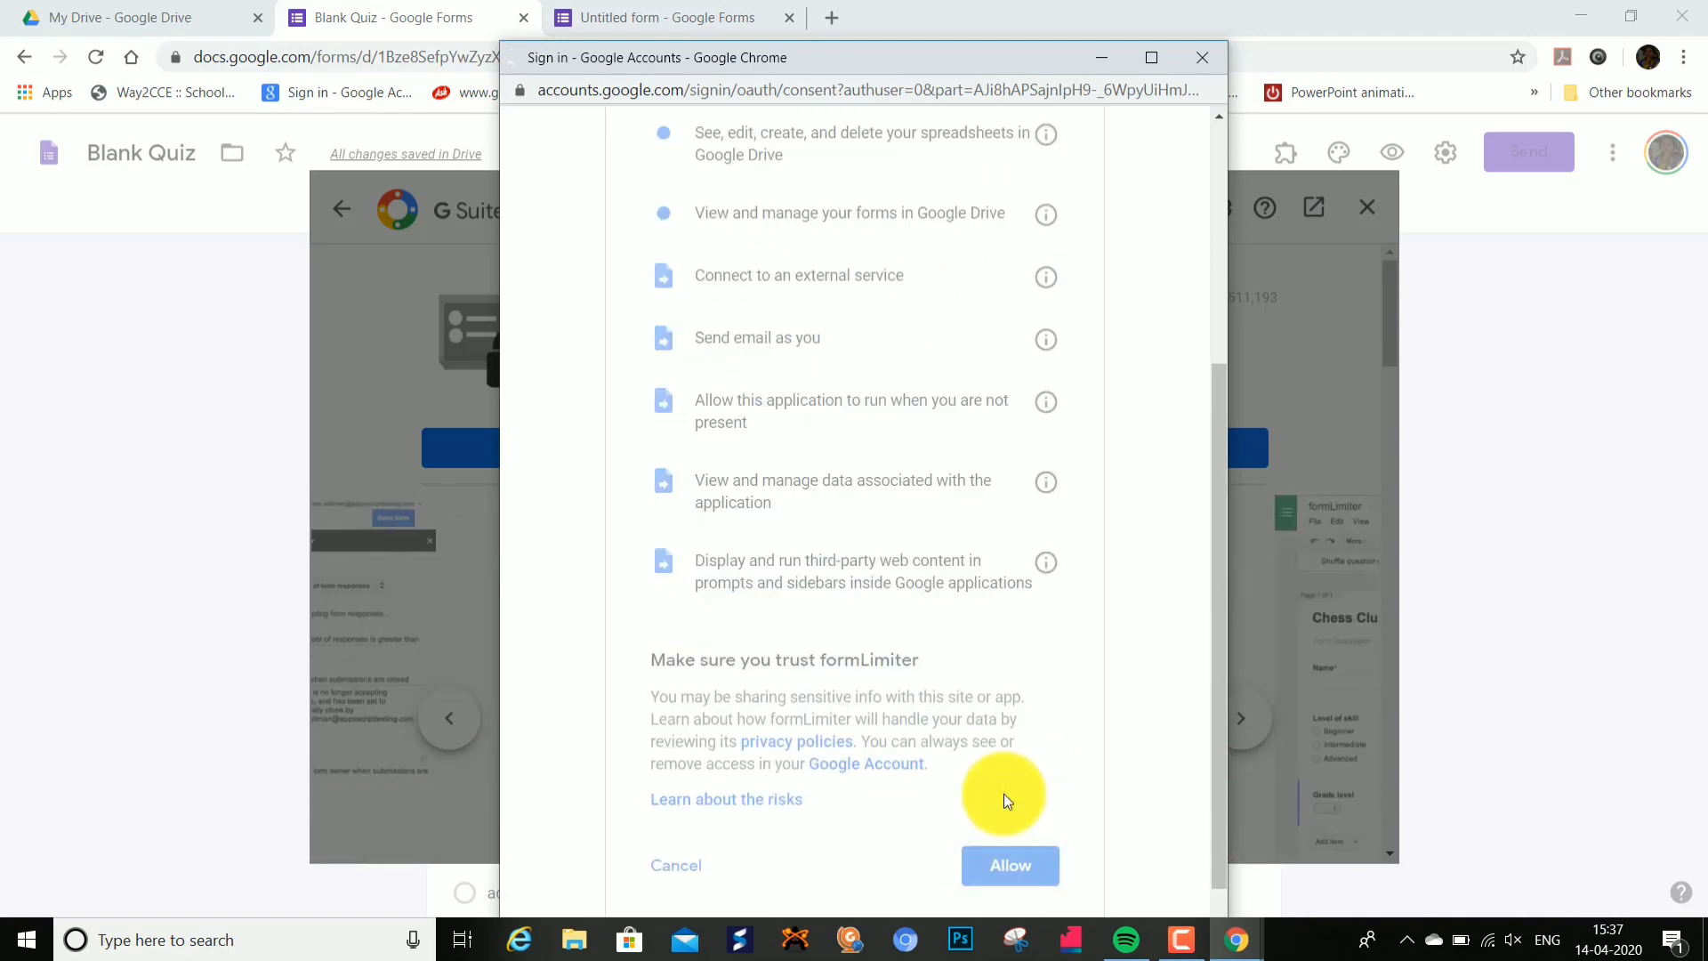
left_click(961, 645)
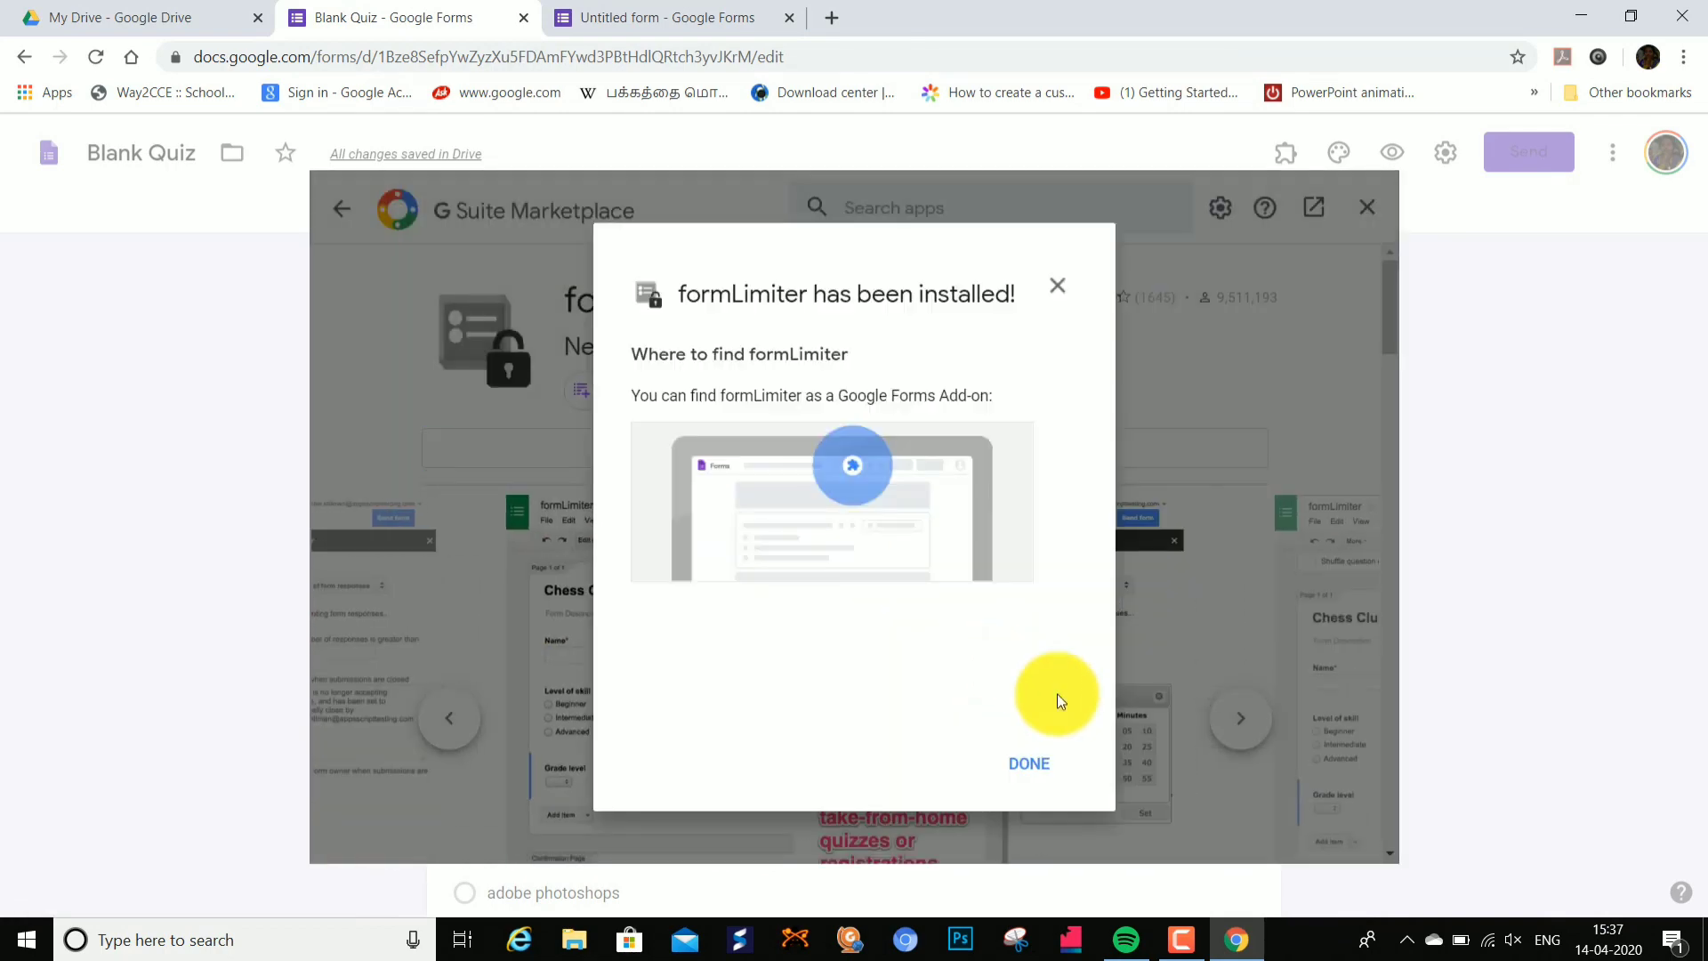
left_click(1032, 766)
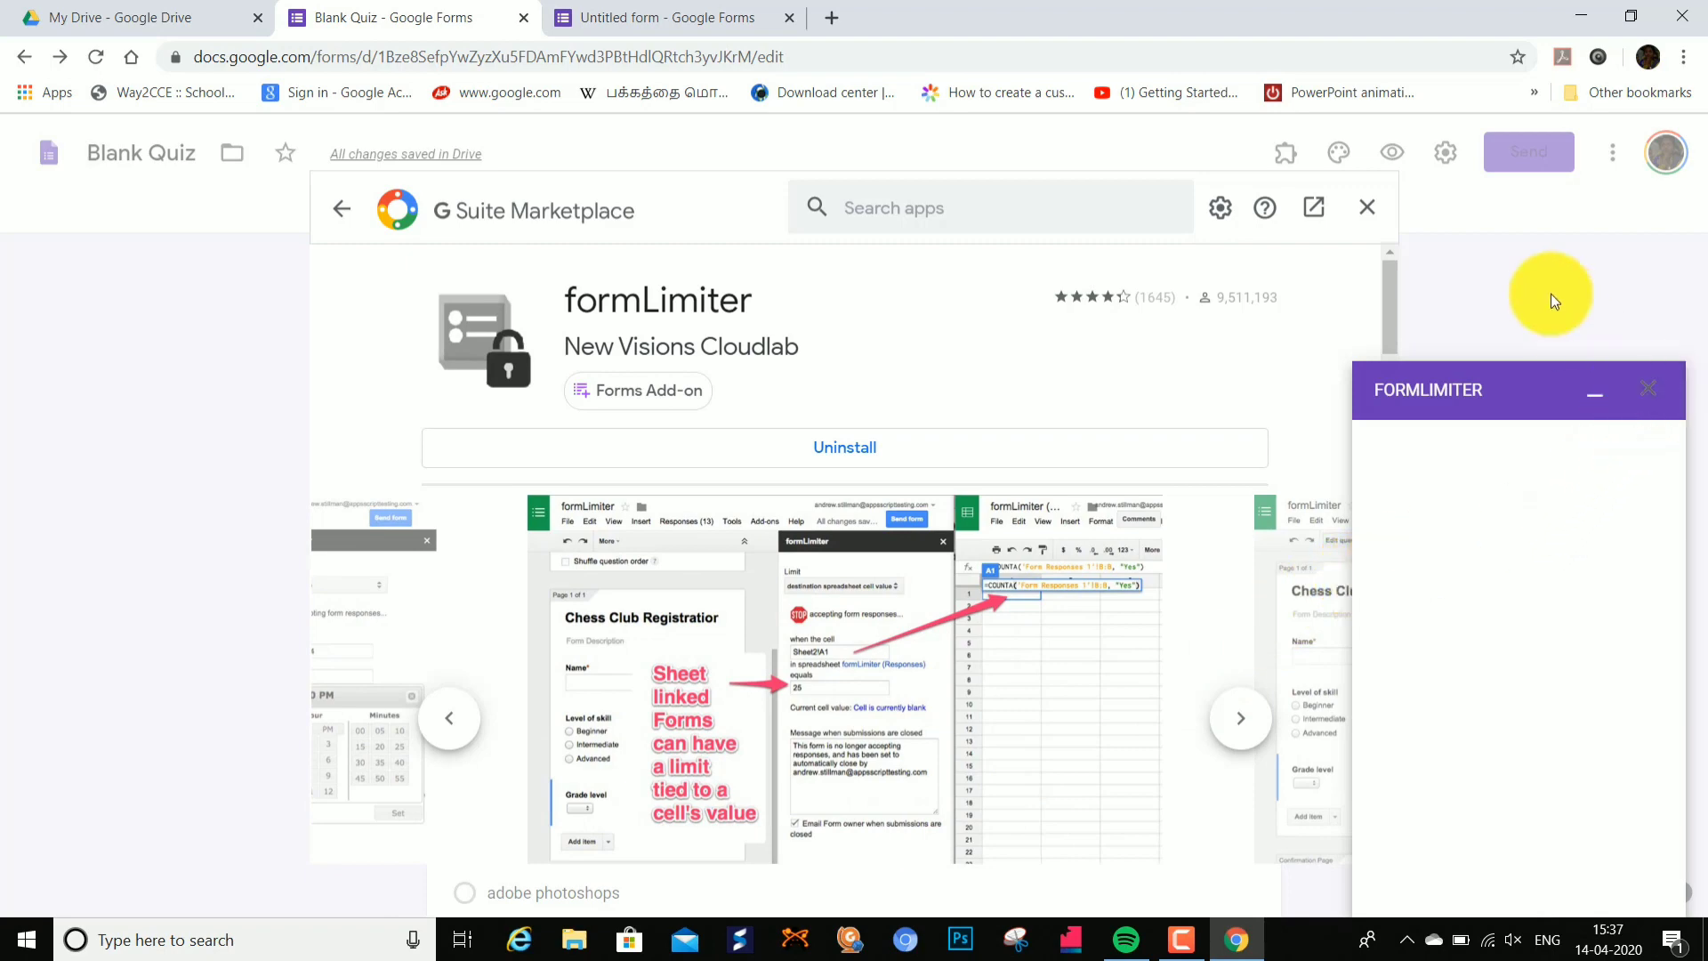
Step: Close the add-ons marketplace and the formLimiter panel
left_click(1368, 210)
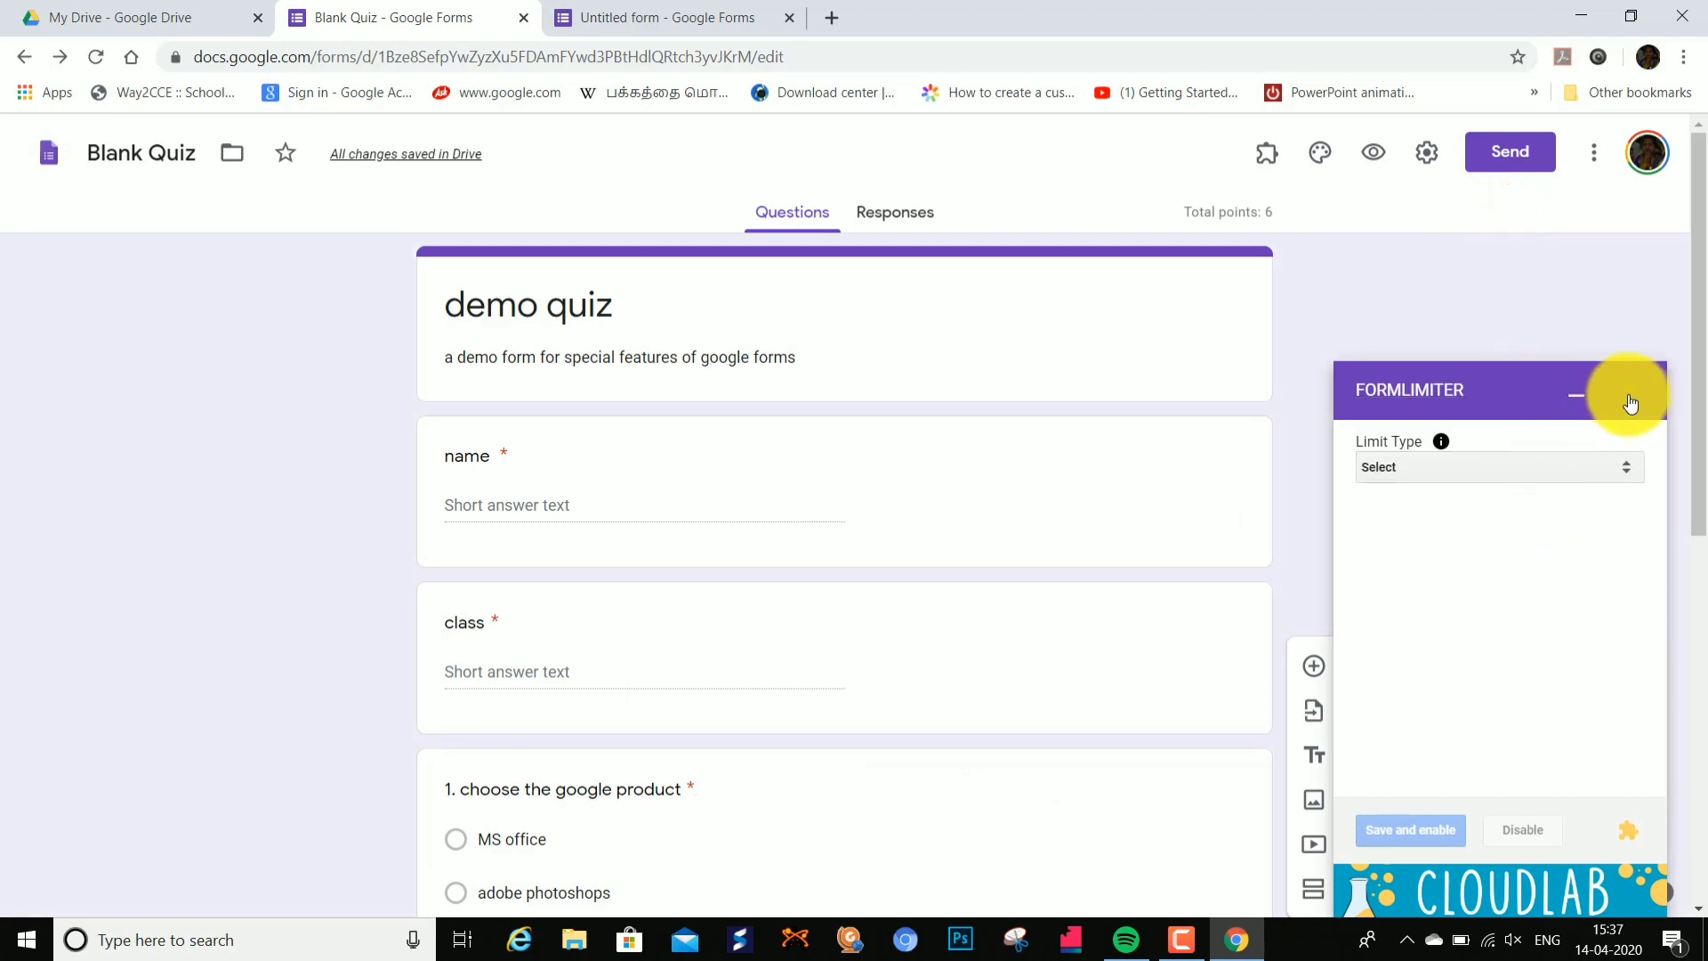
left_click(1630, 392)
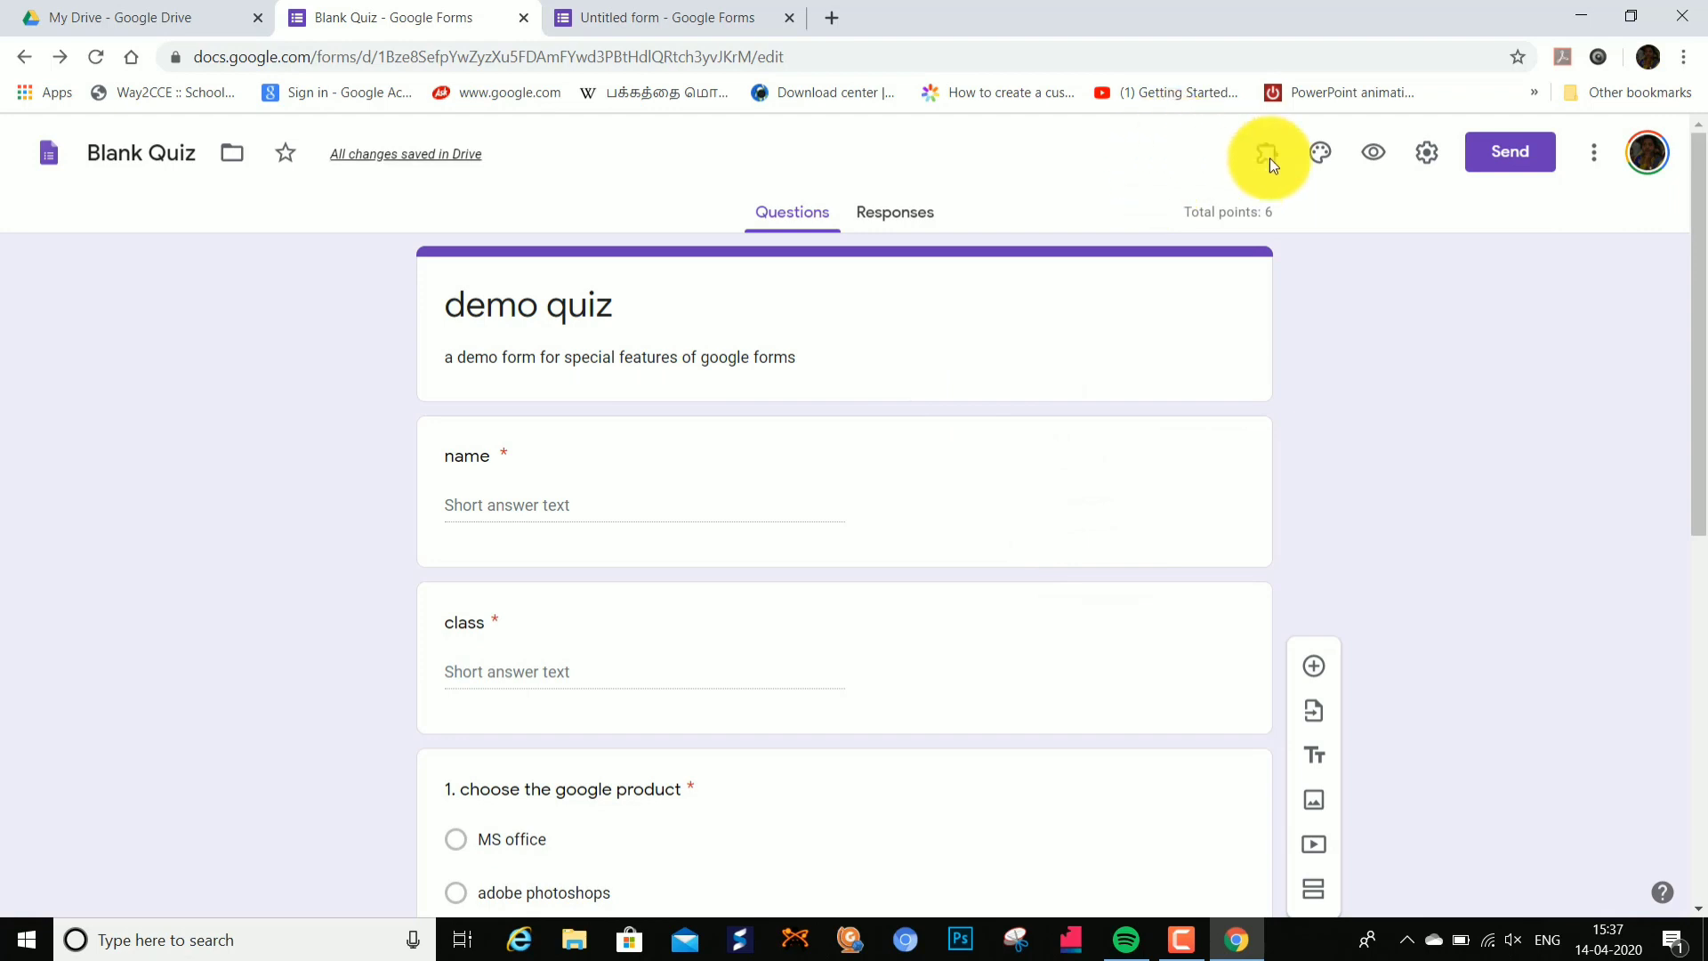
left_click(1271, 165)
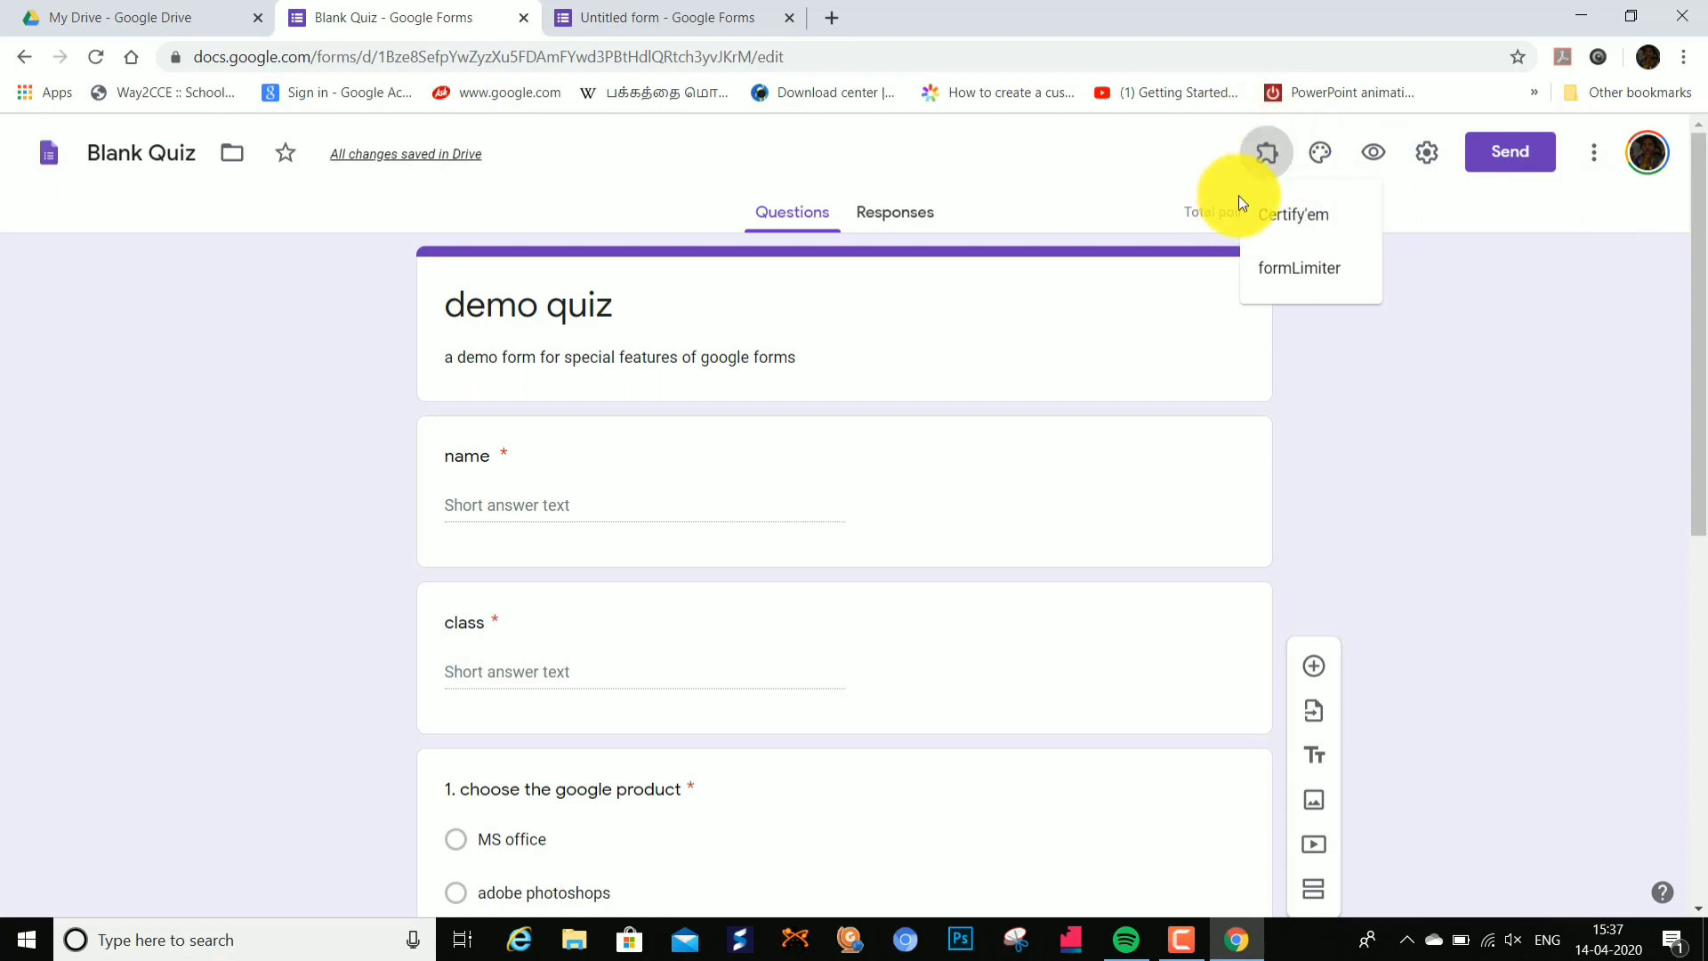
left_click(1318, 217)
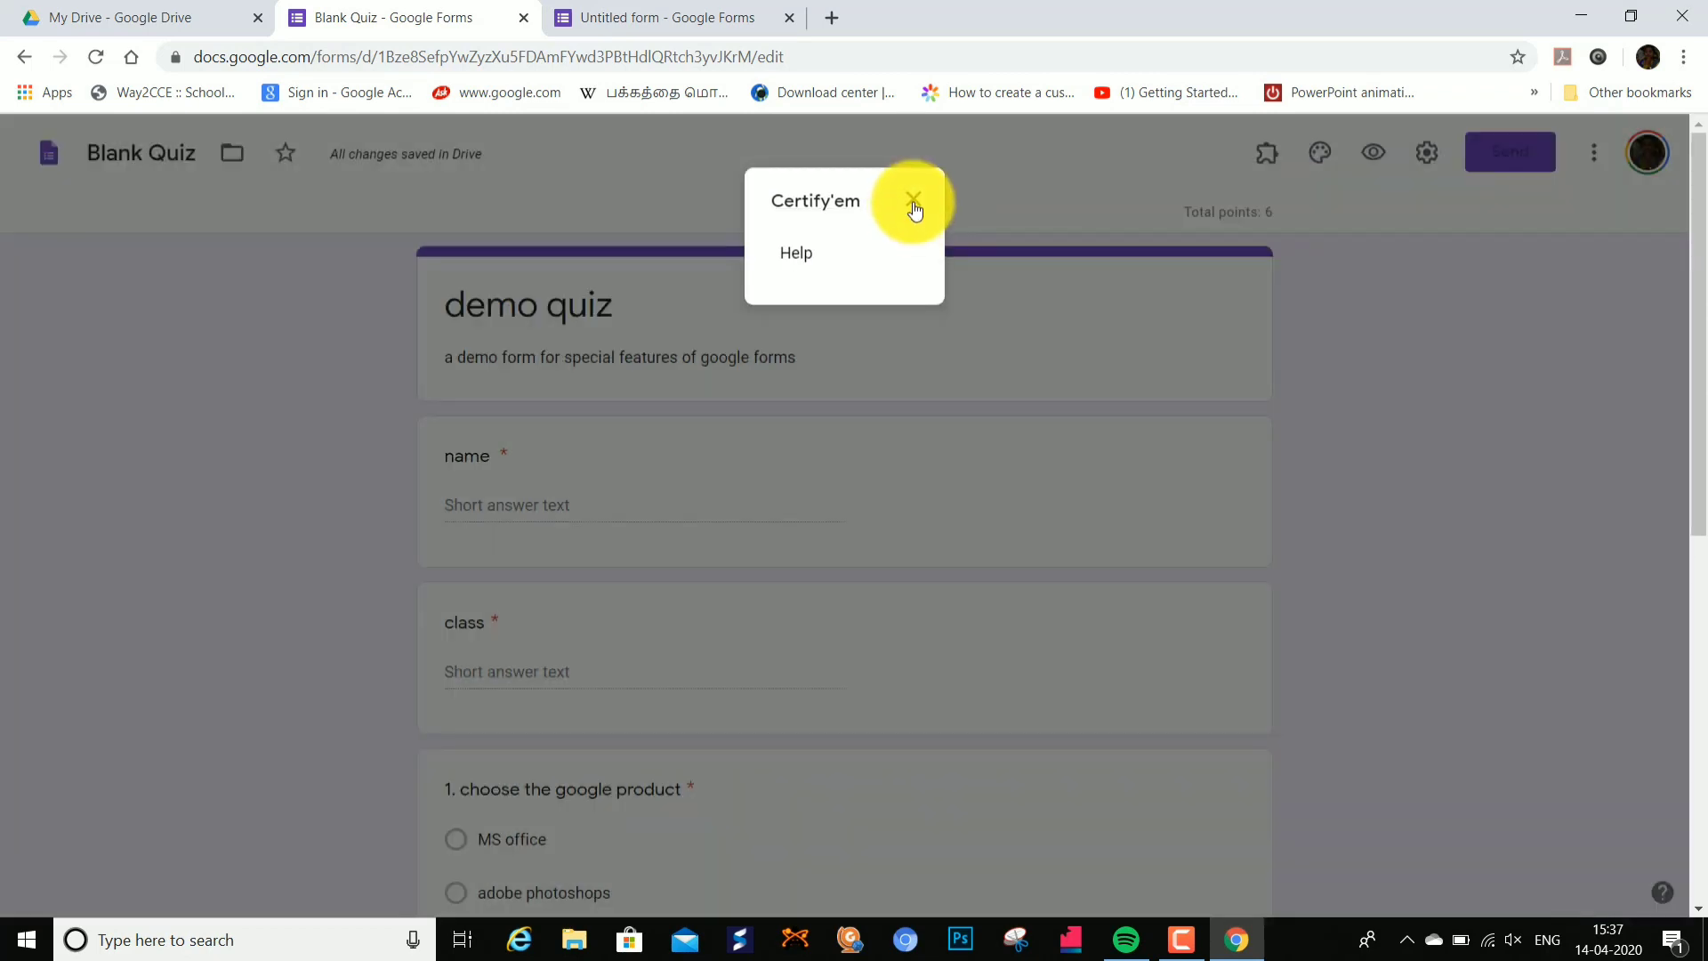
left_click(914, 201)
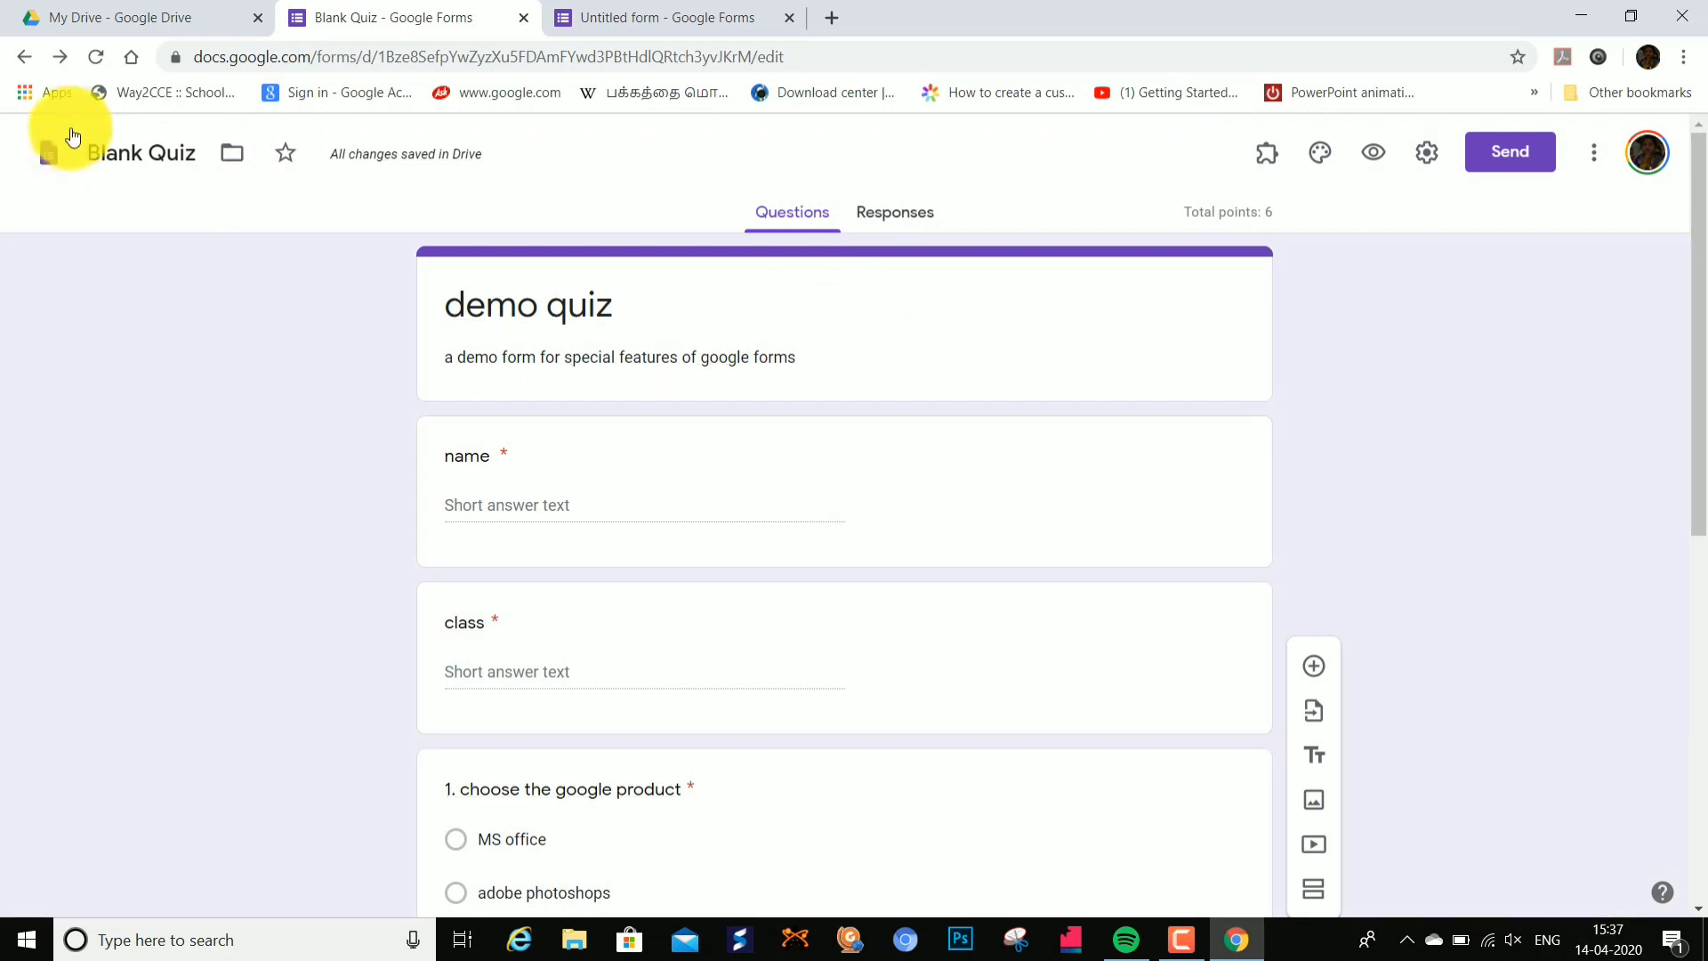
Step: Reload the quiz form, enable the Certify'em add-on in this quiz and open its settings
left_click(98, 56)
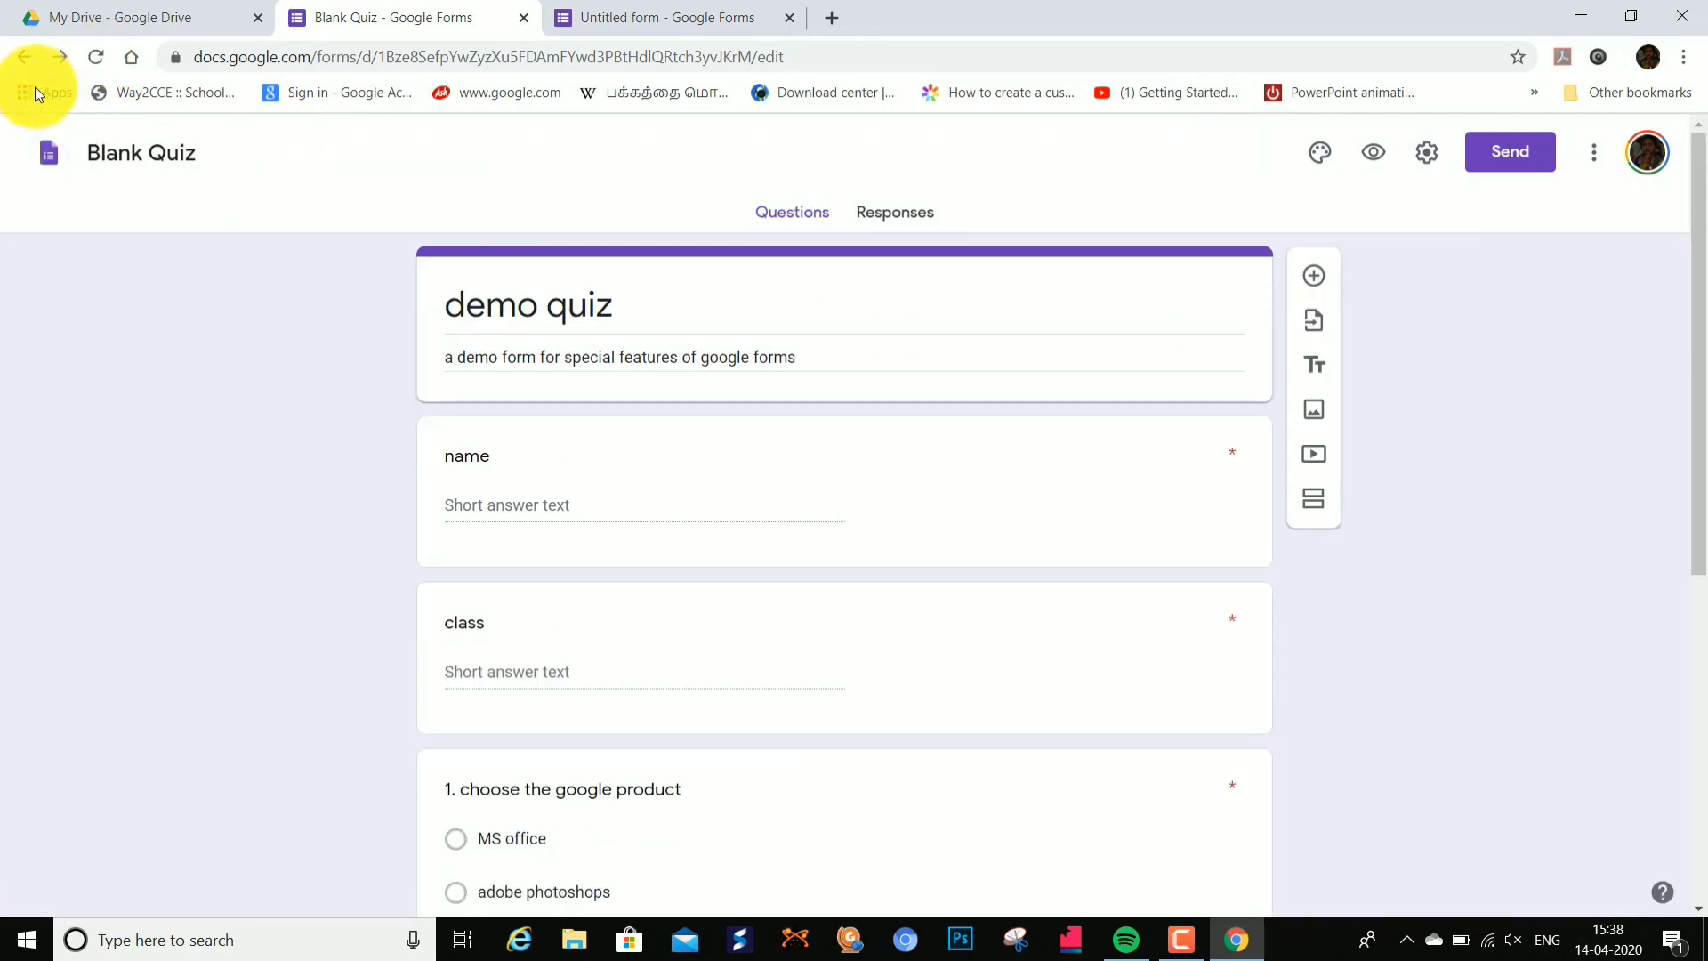
left_click(1270, 166)
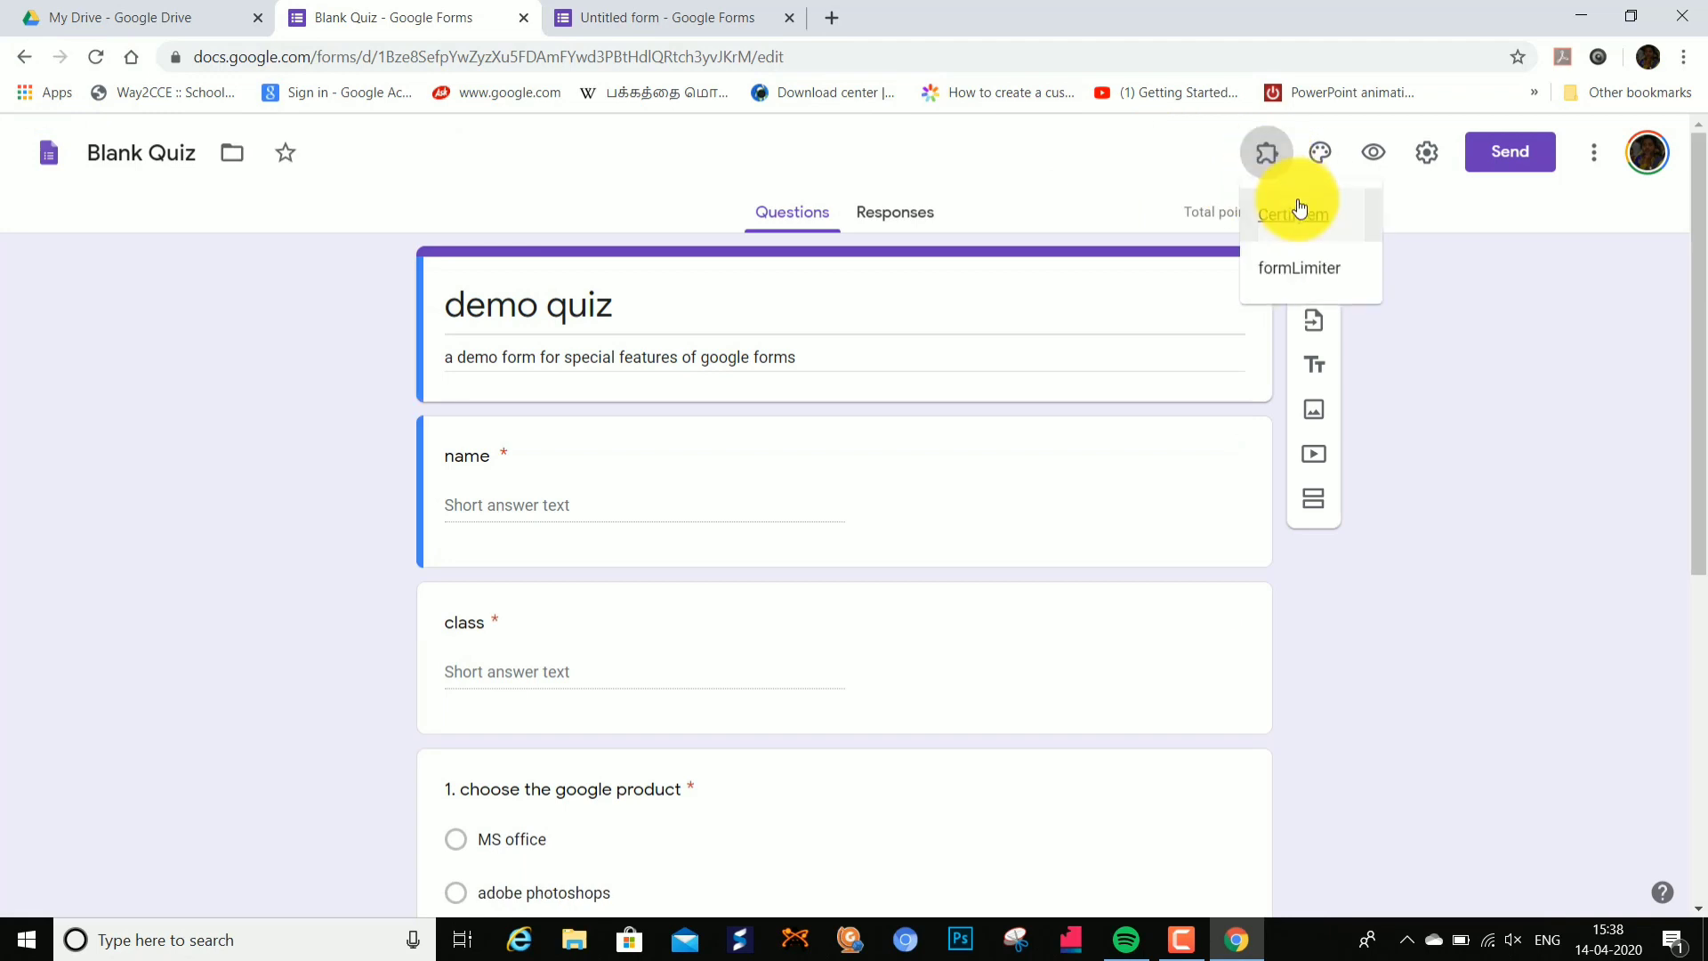
left_click(1292, 215)
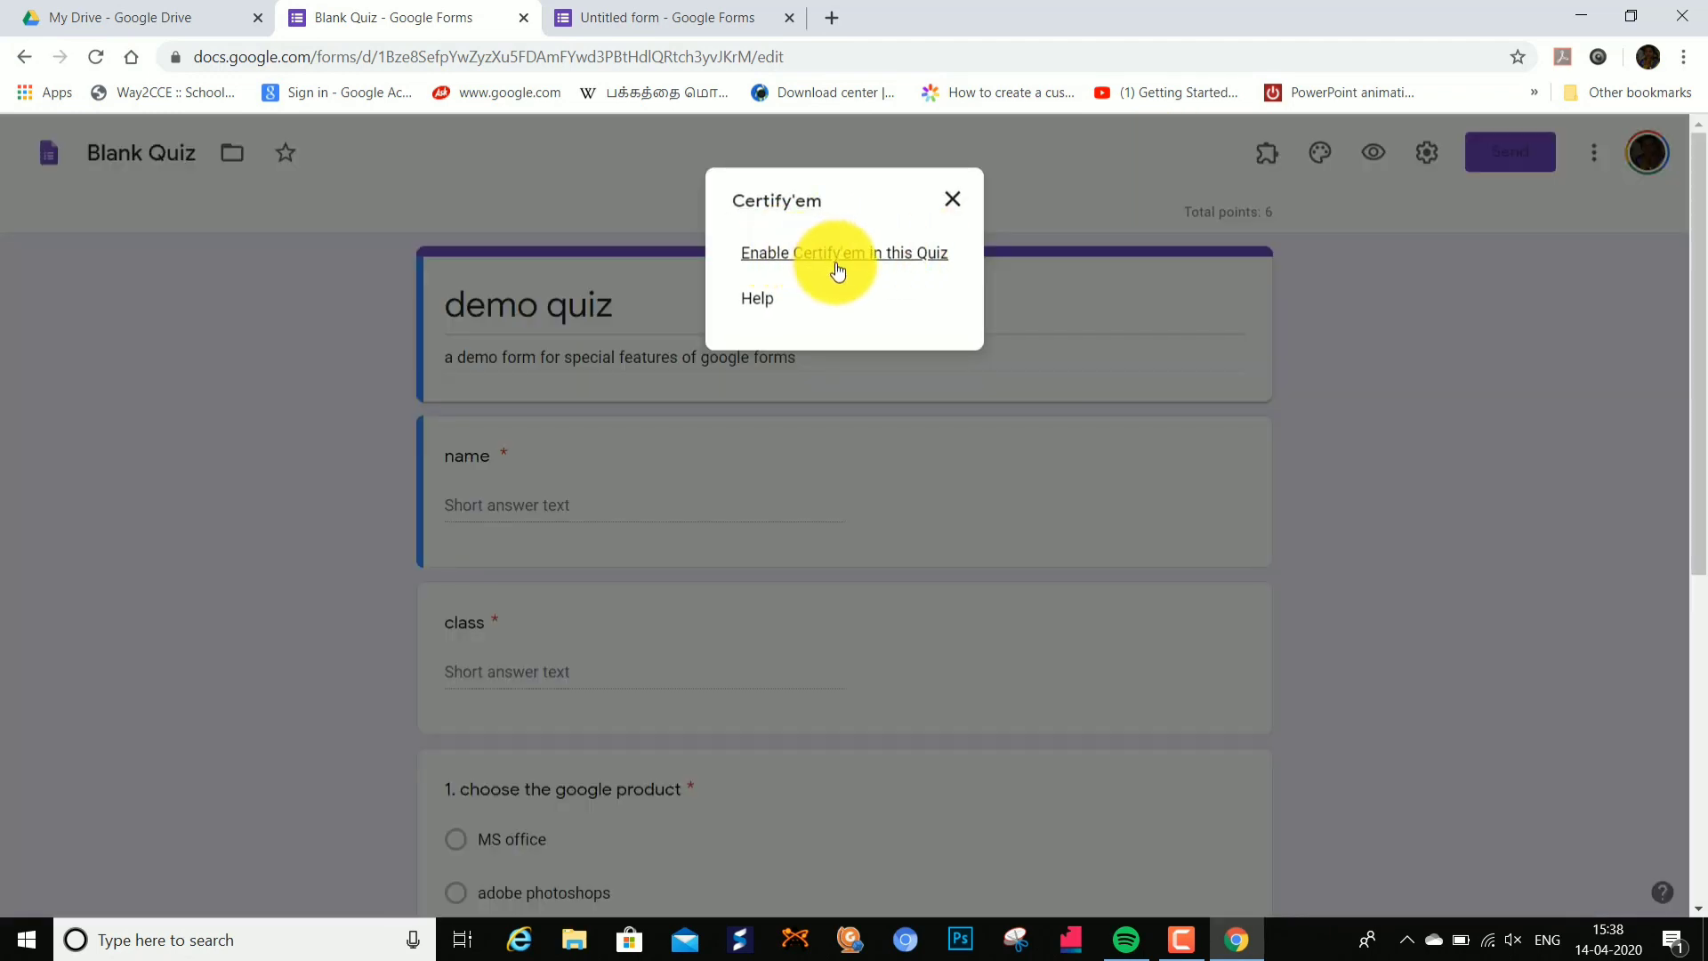
left_click(900, 259)
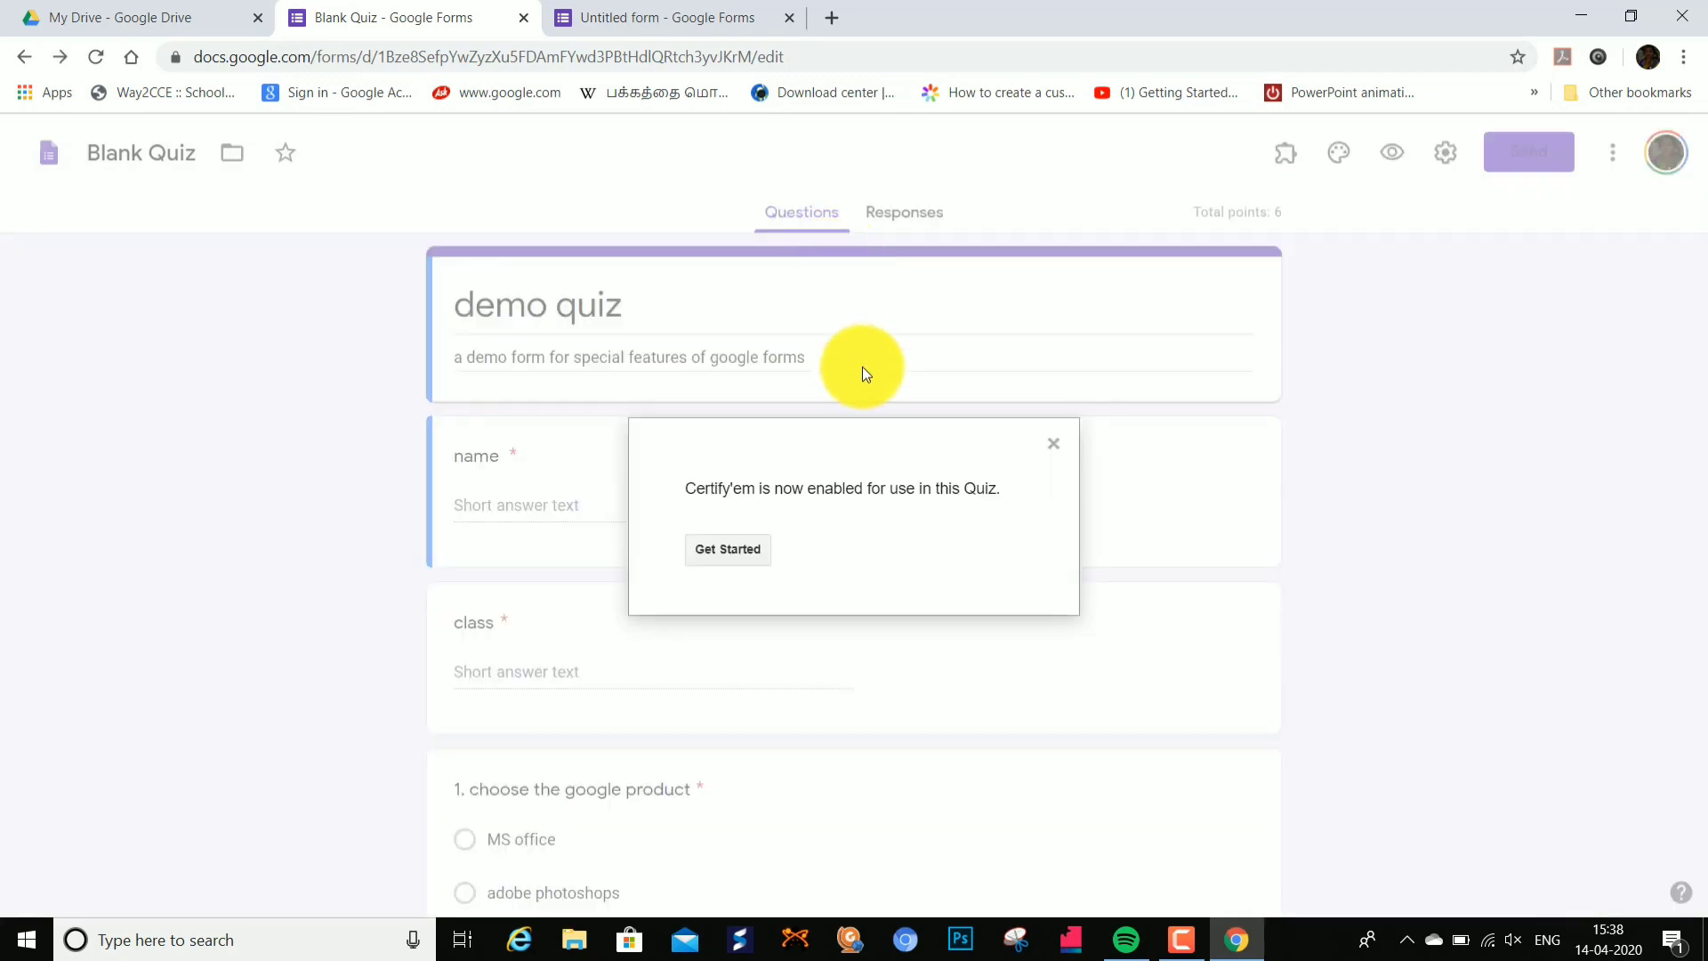
left_click(754, 550)
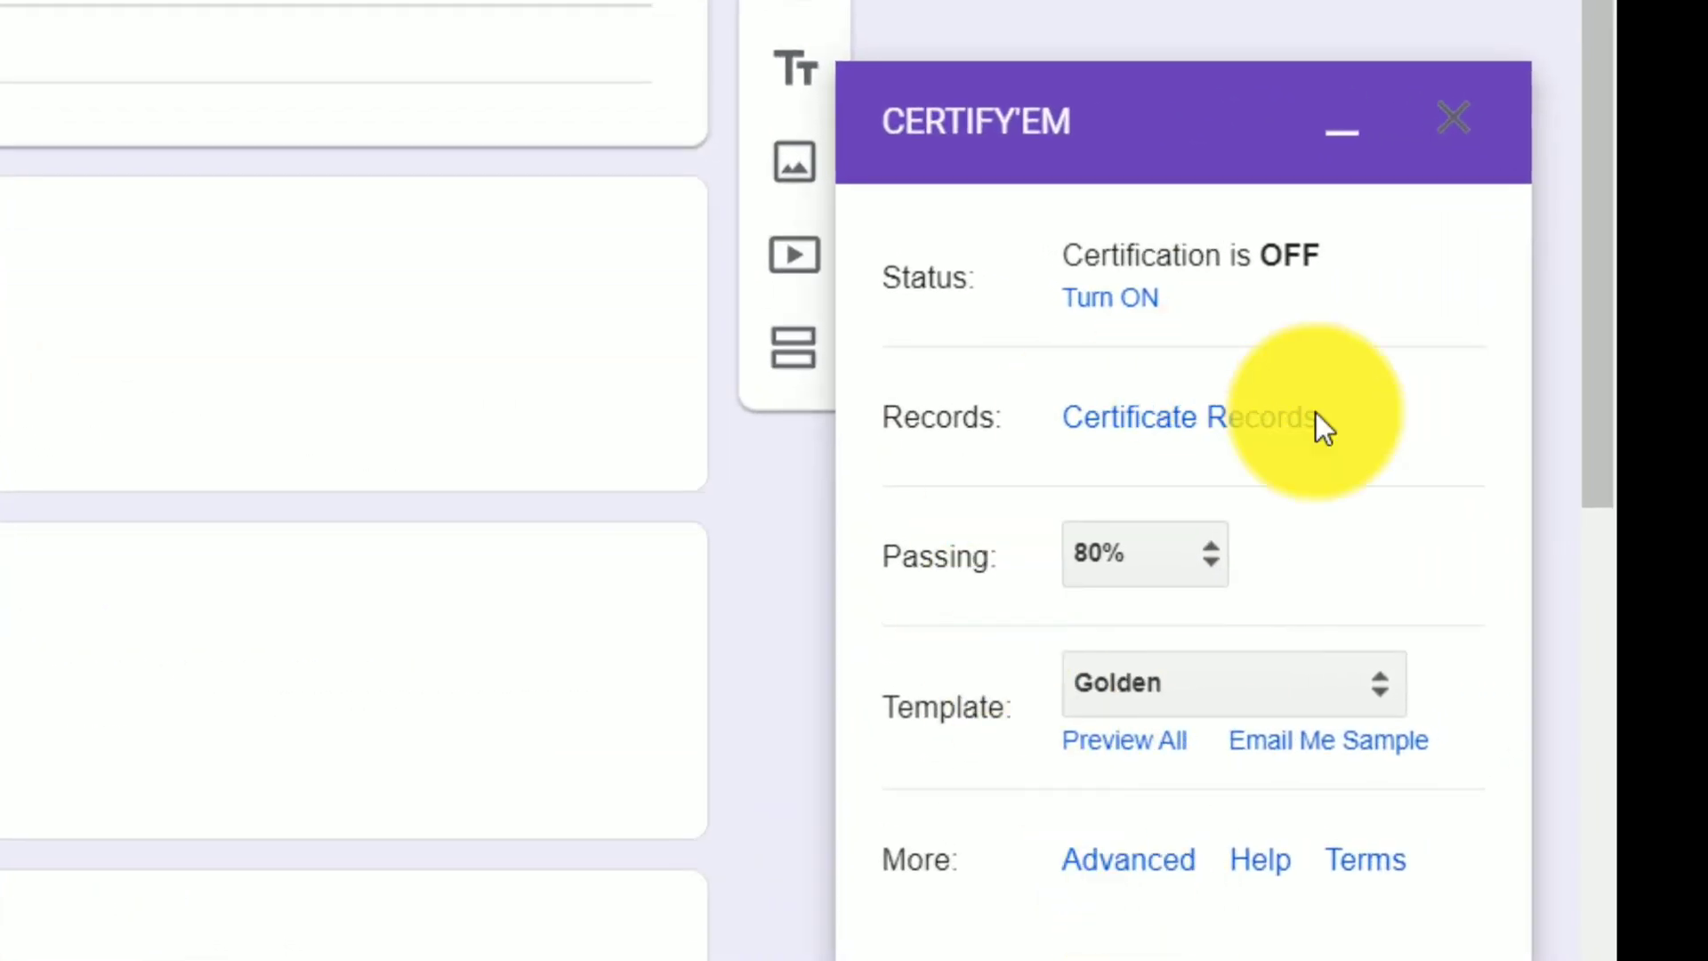
Step: Turn on Certify'em certification for the quiz and set the passing score to 70%
left_click(1144, 302)
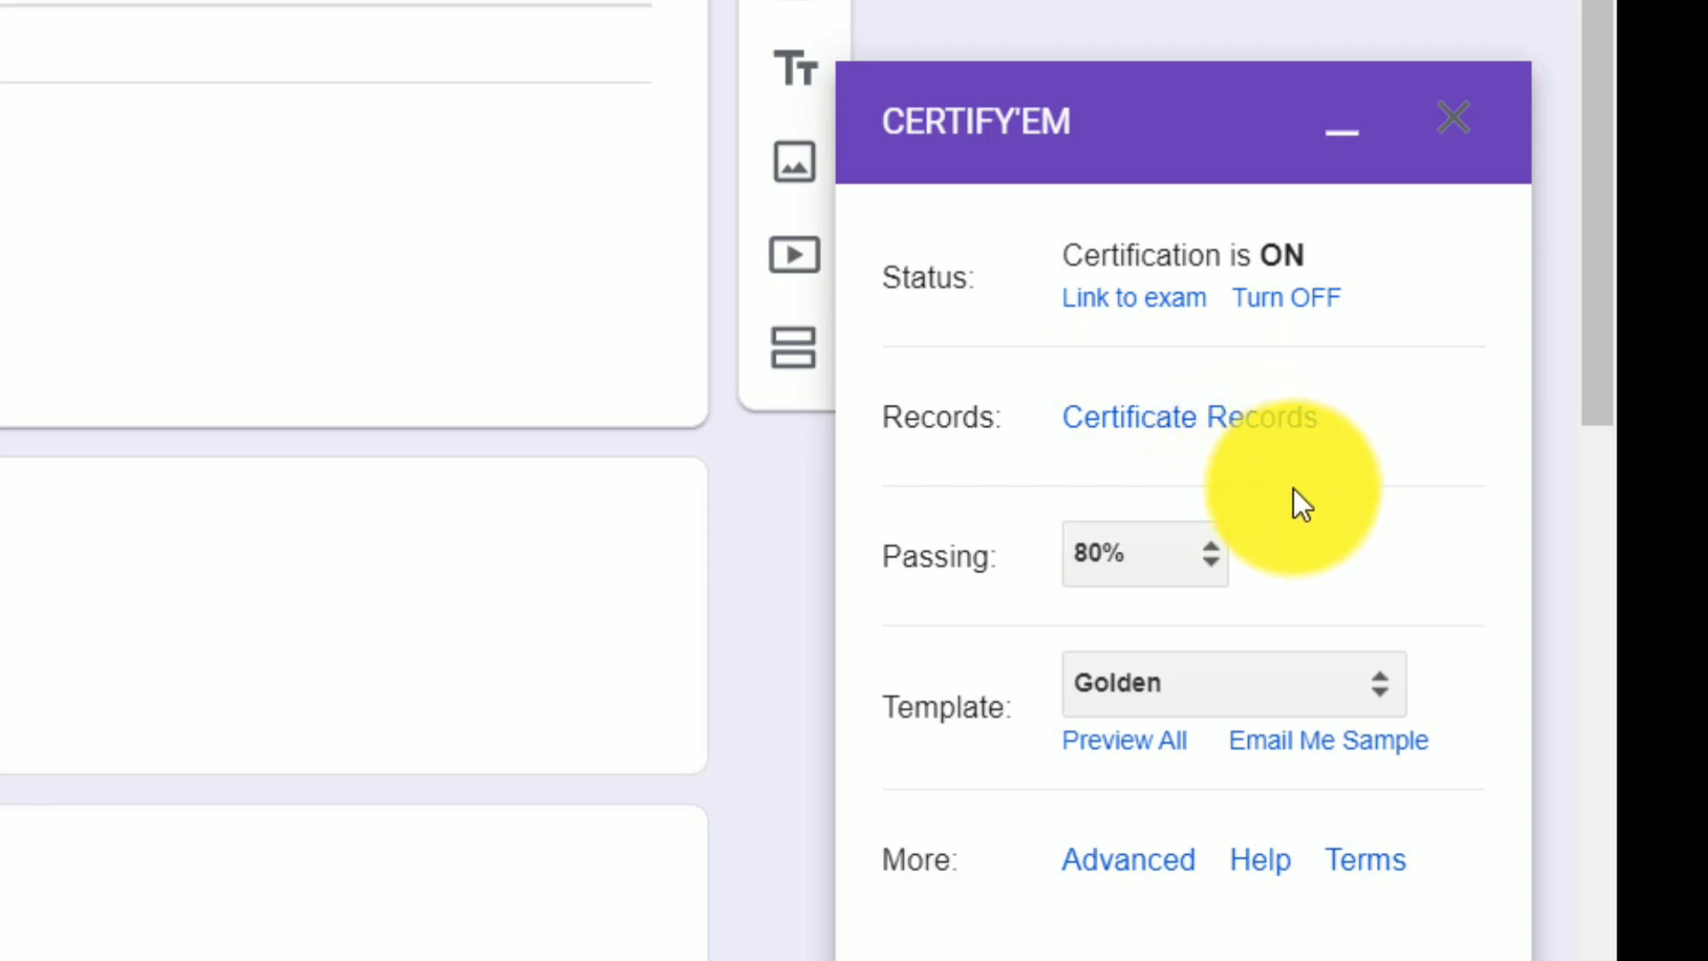
left_click(1219, 552)
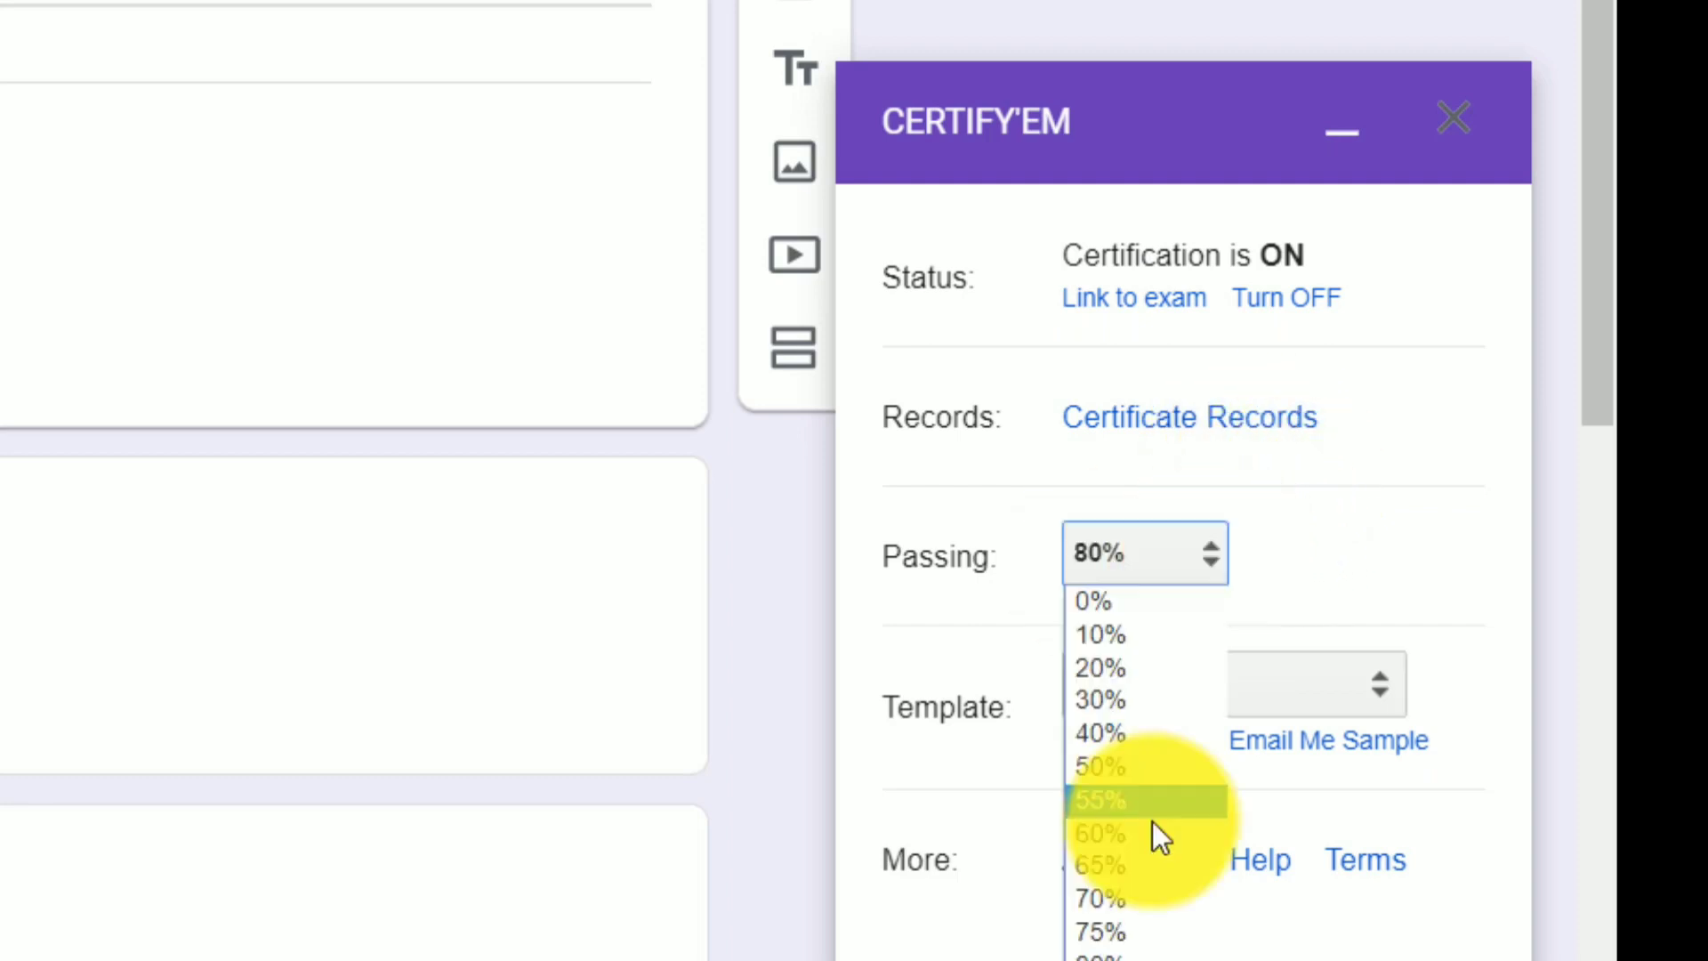
left_click(1119, 897)
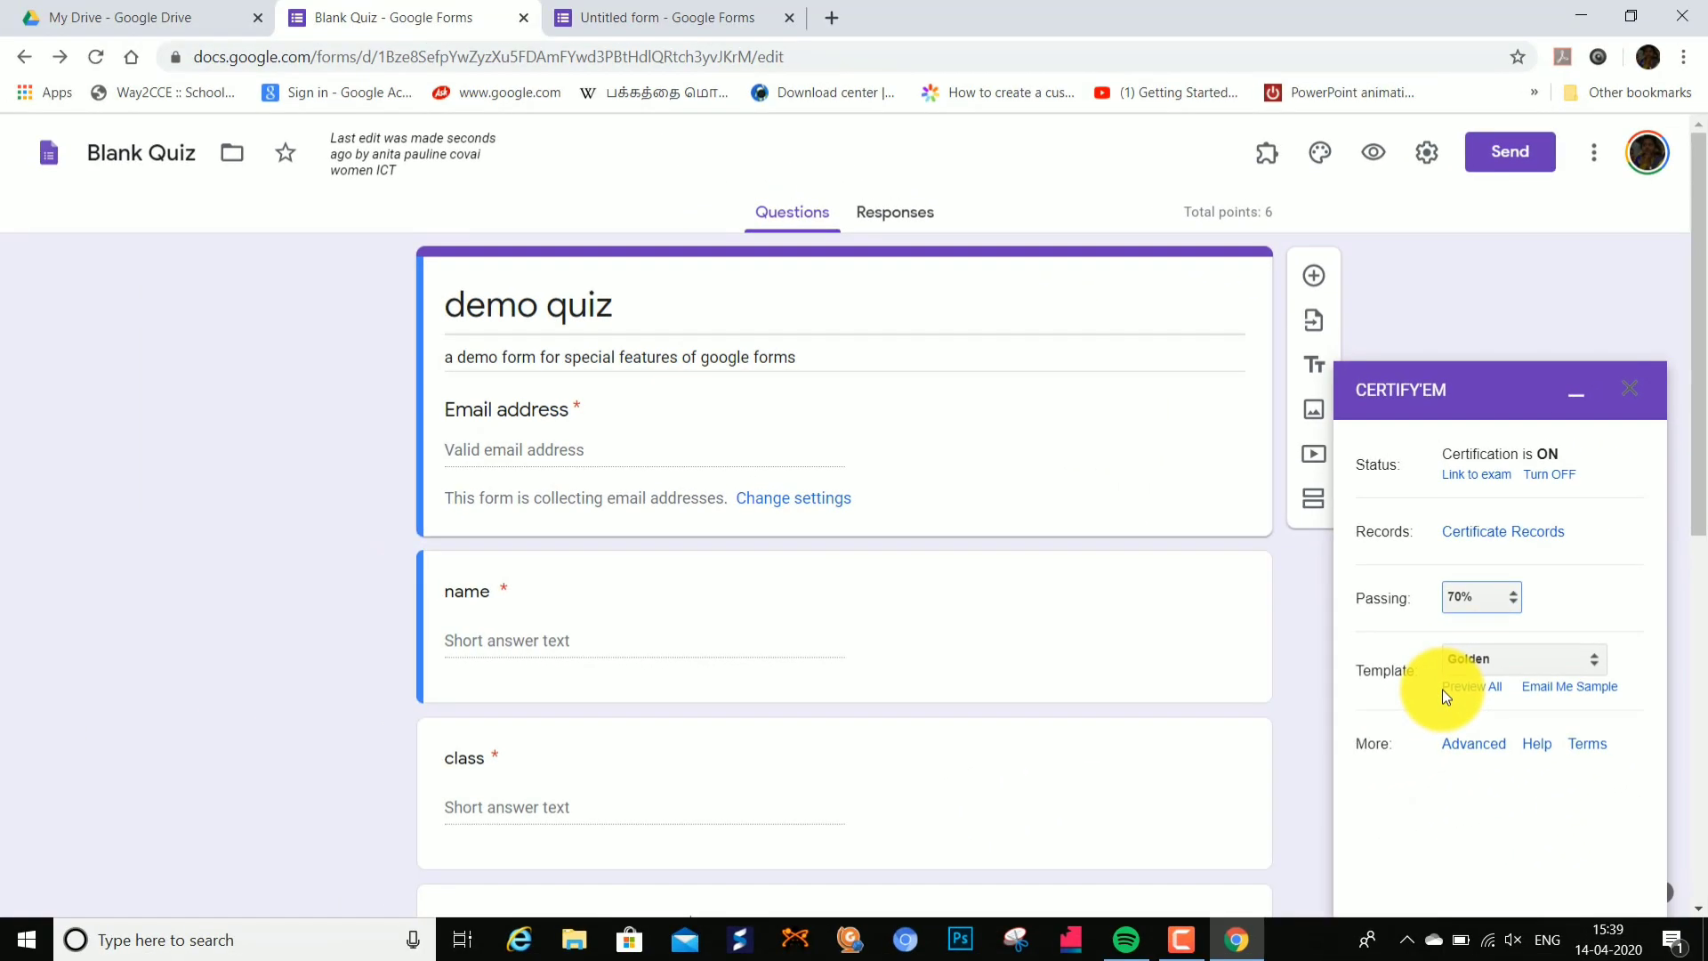
Step: Preview all the Certify'em certificate templates and set the quiz's certificate template to Thumbs Up
left_click(1108, 740)
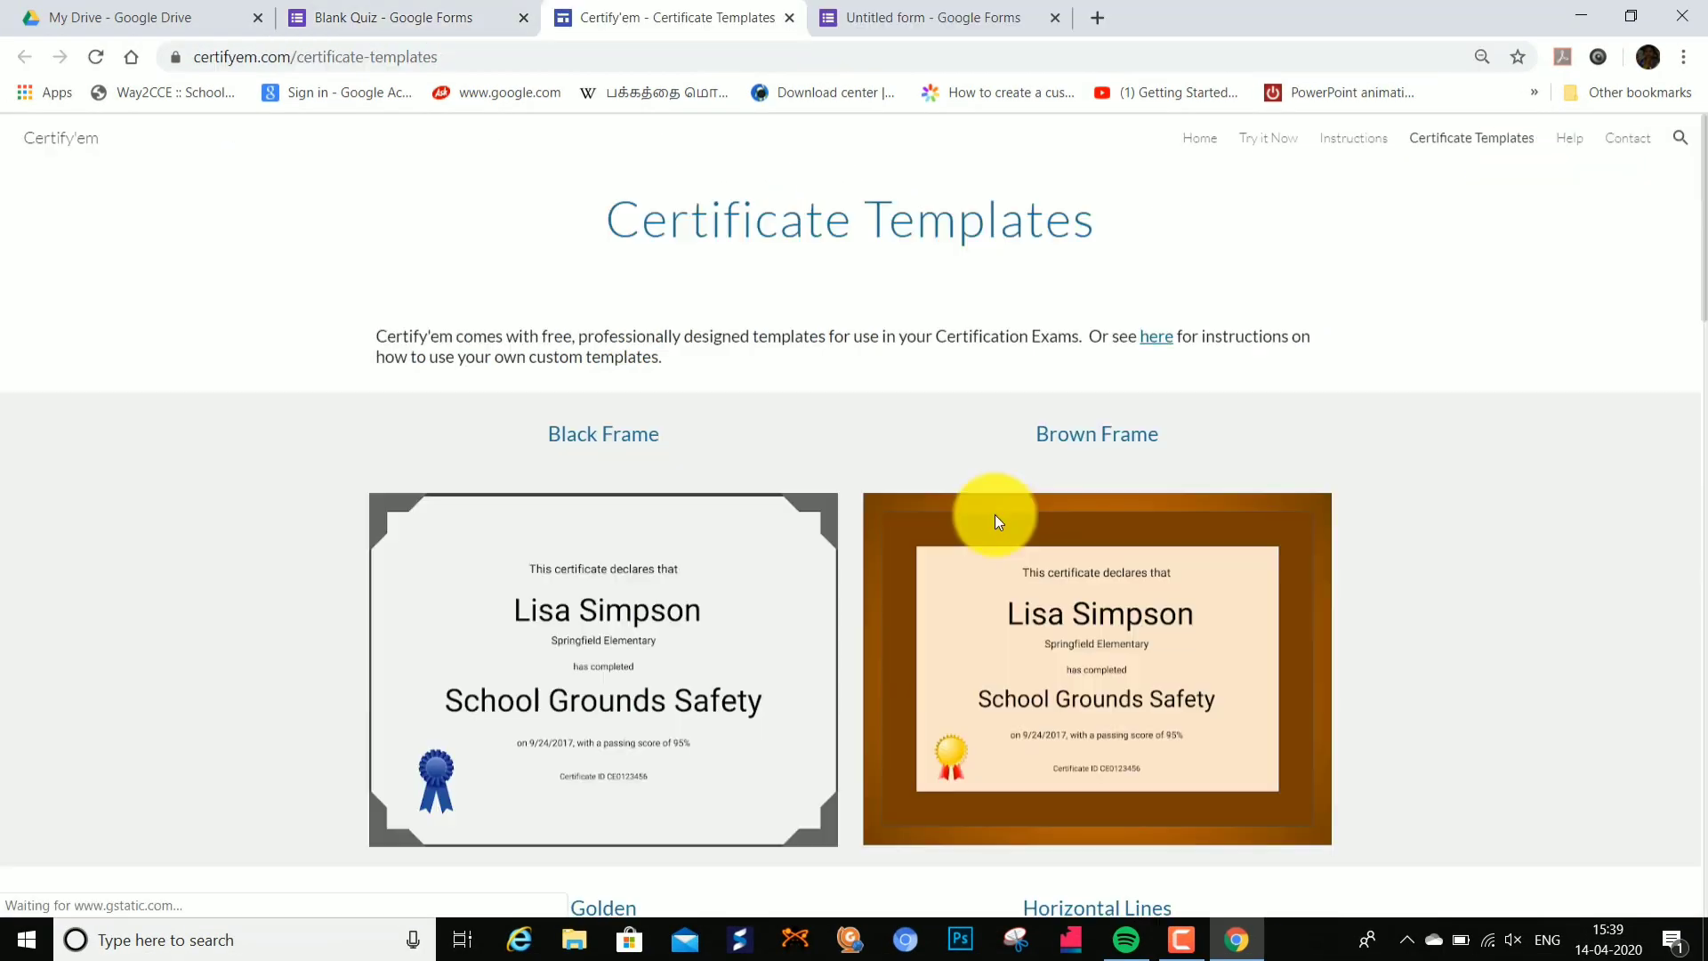
scroll(996, 523, "down", 12)
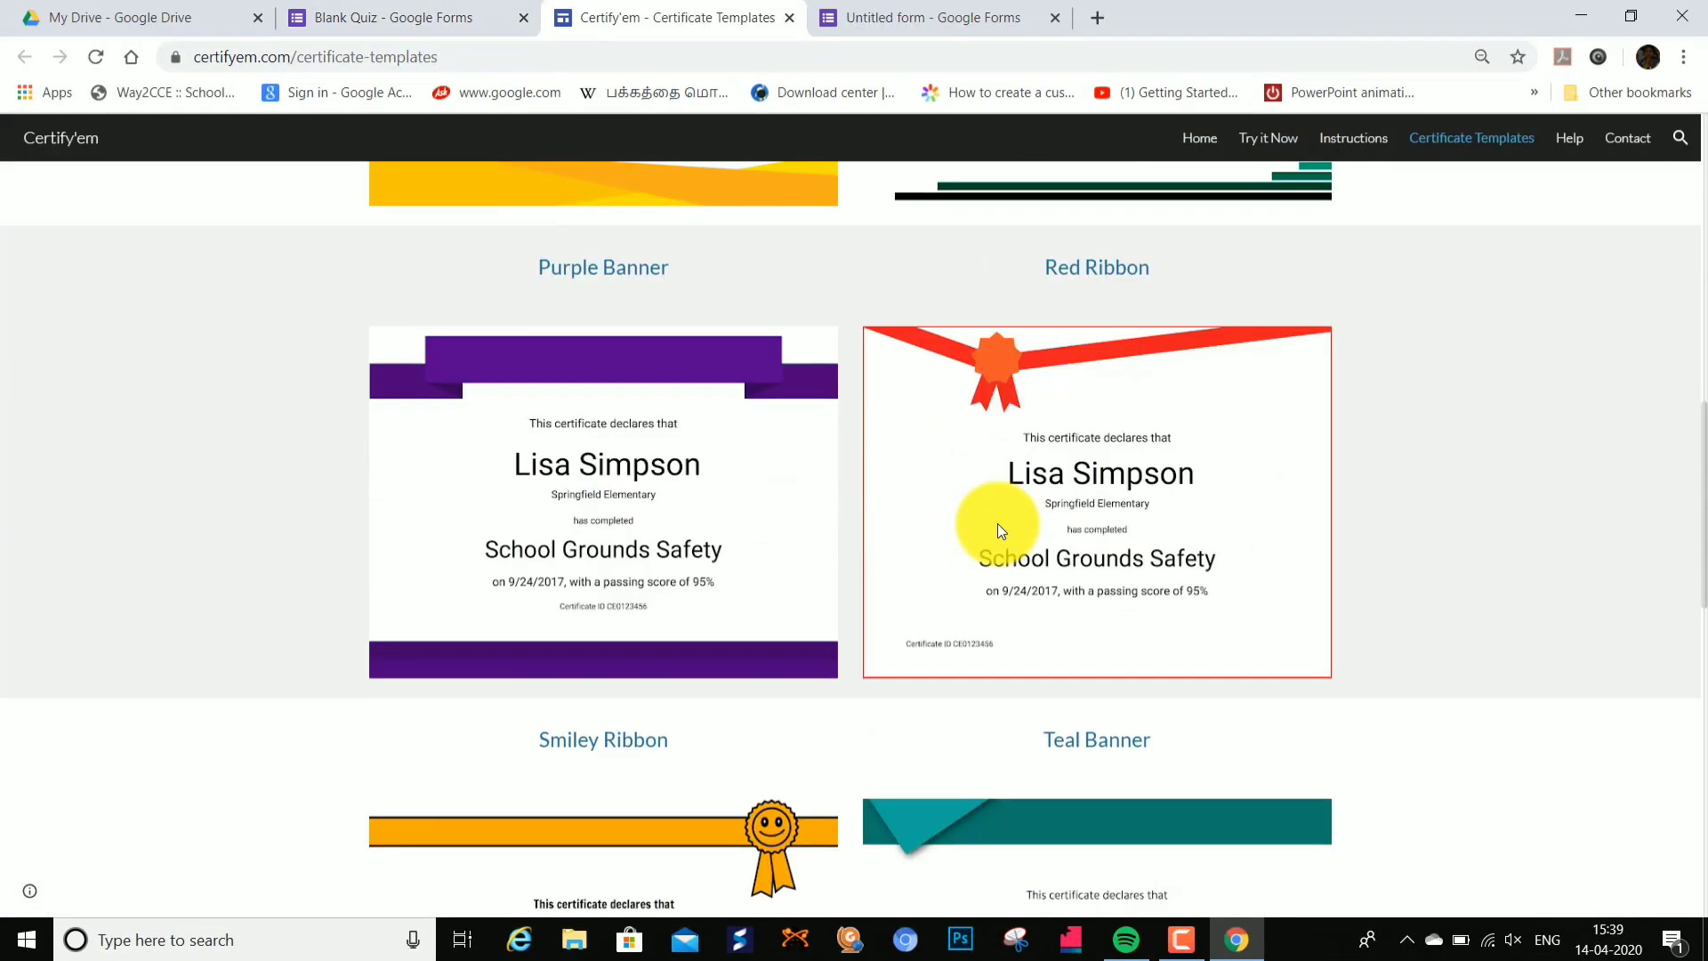
scroll(996, 523, "down", 7)
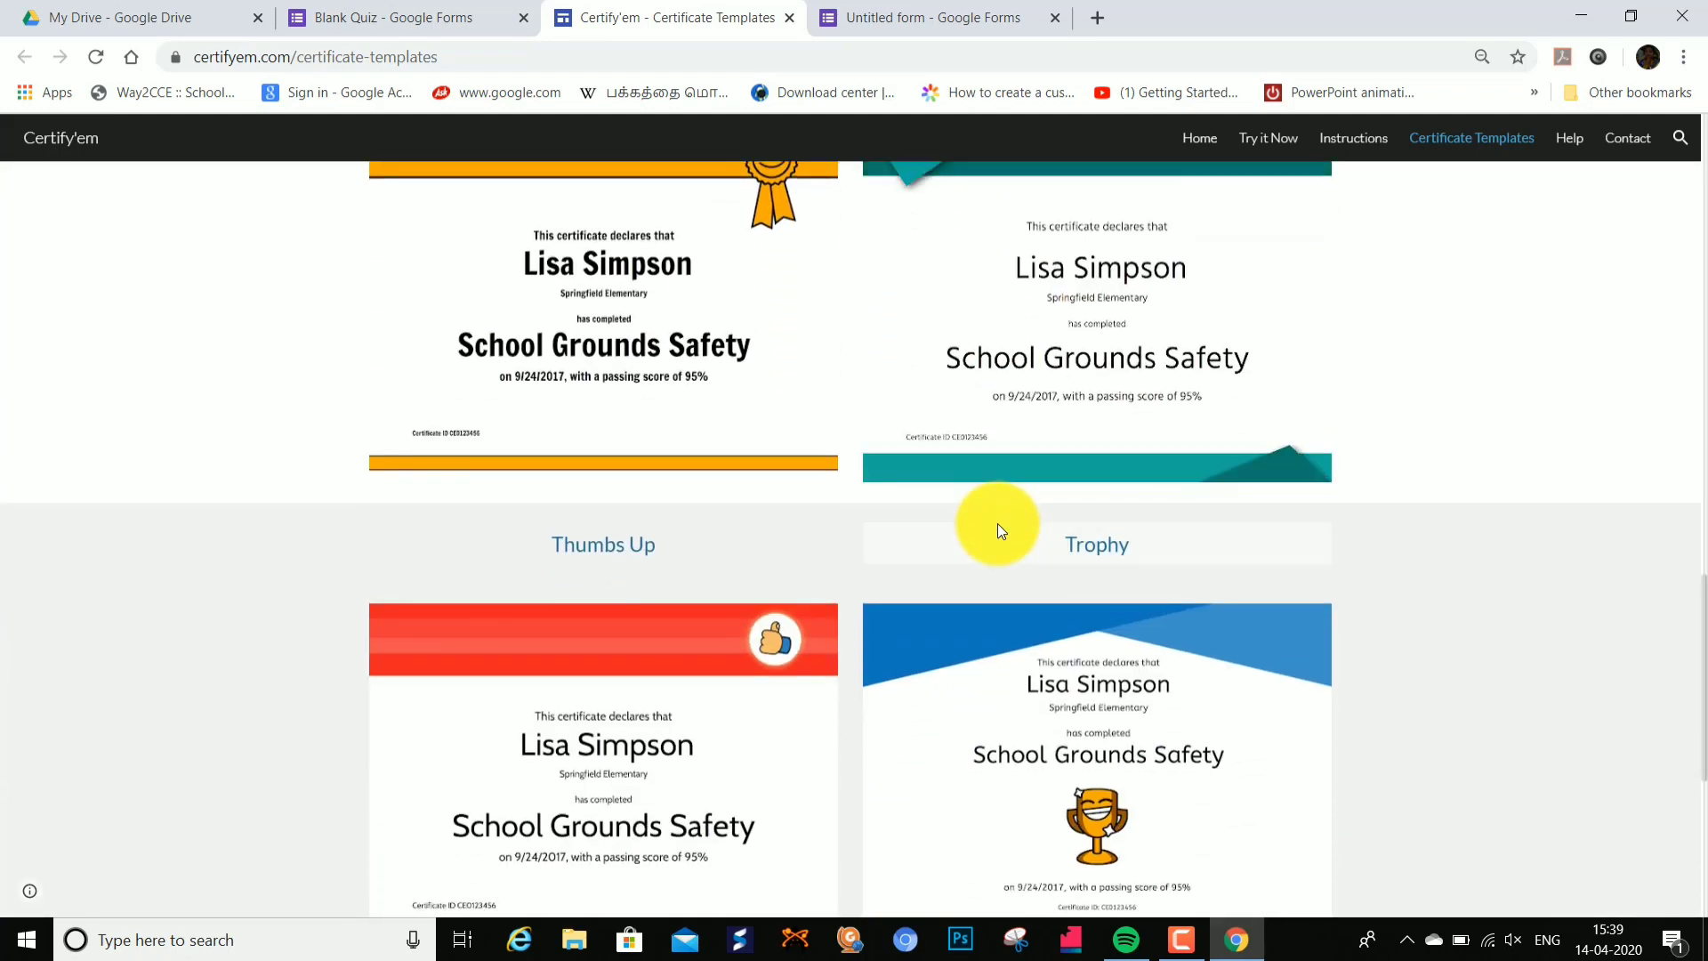
scroll(997, 524, "down", 2)
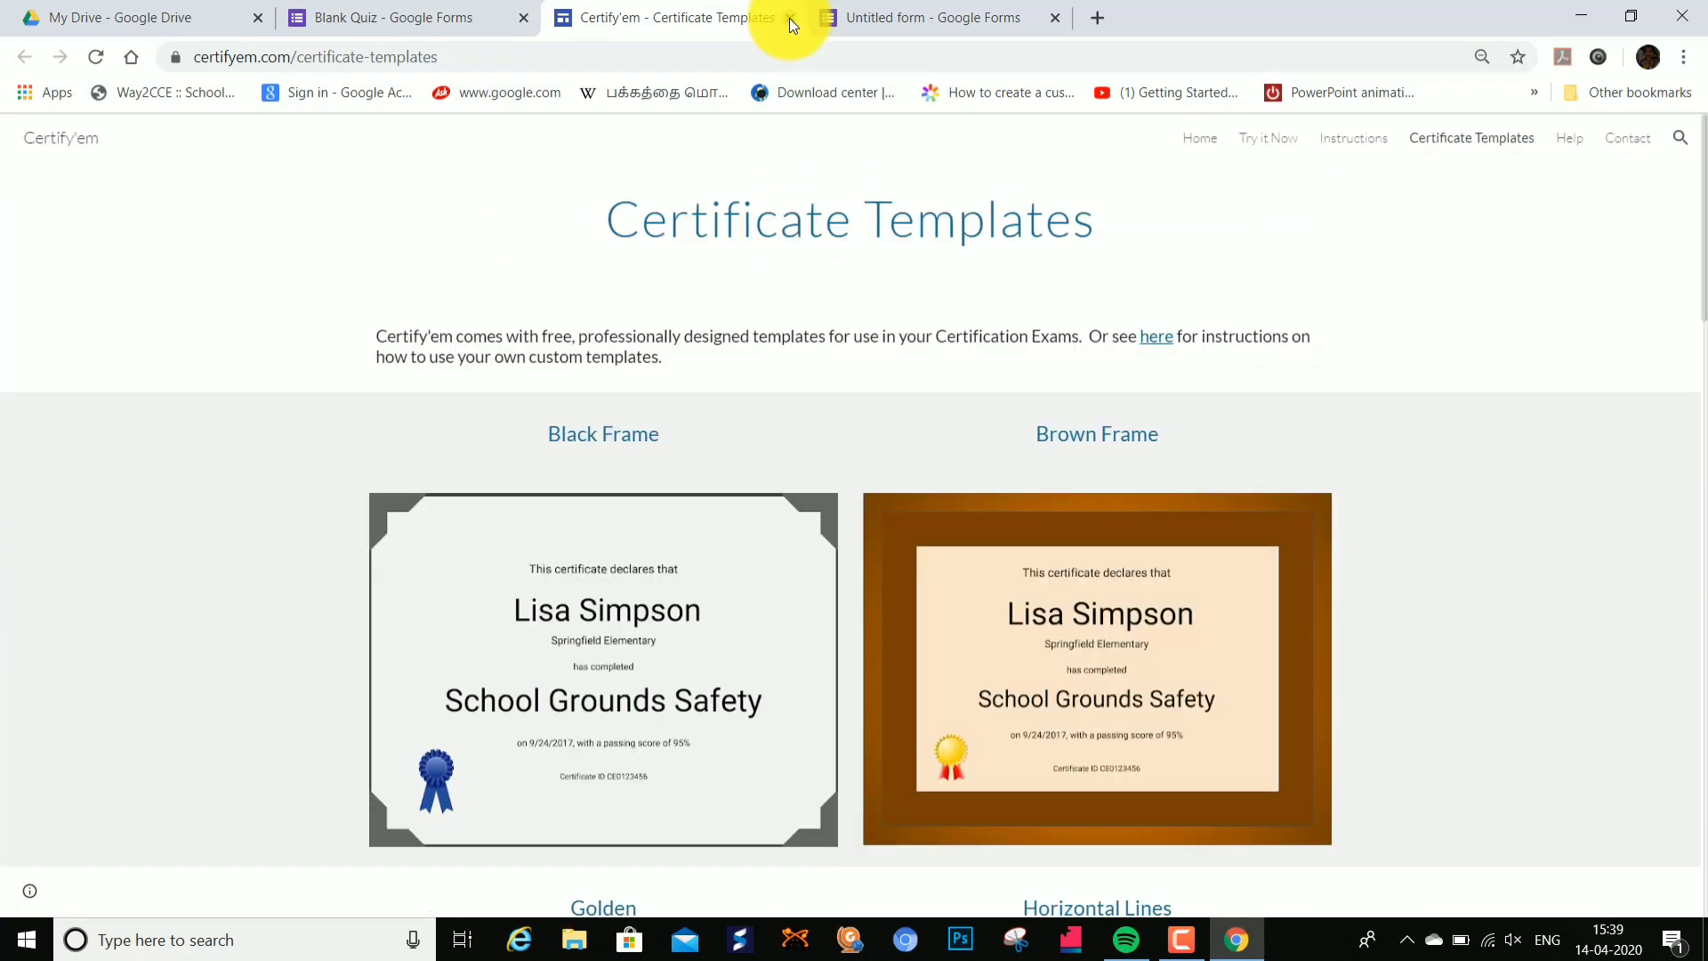
left_click(788, 18)
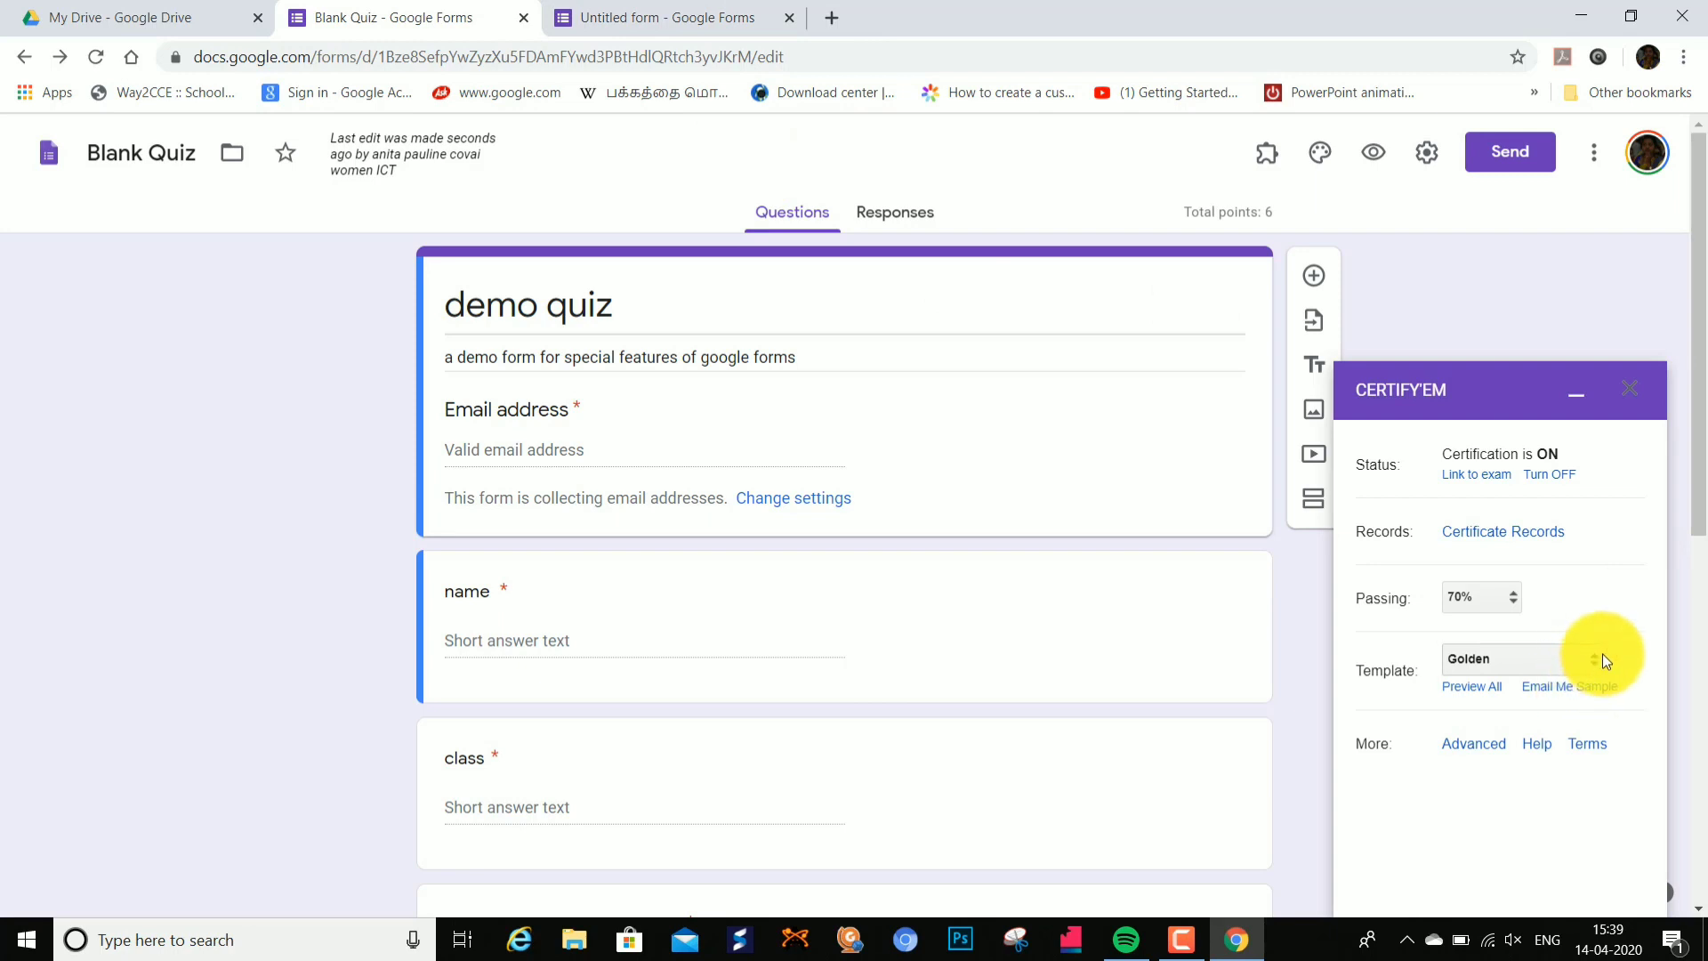
left_click(1593, 657)
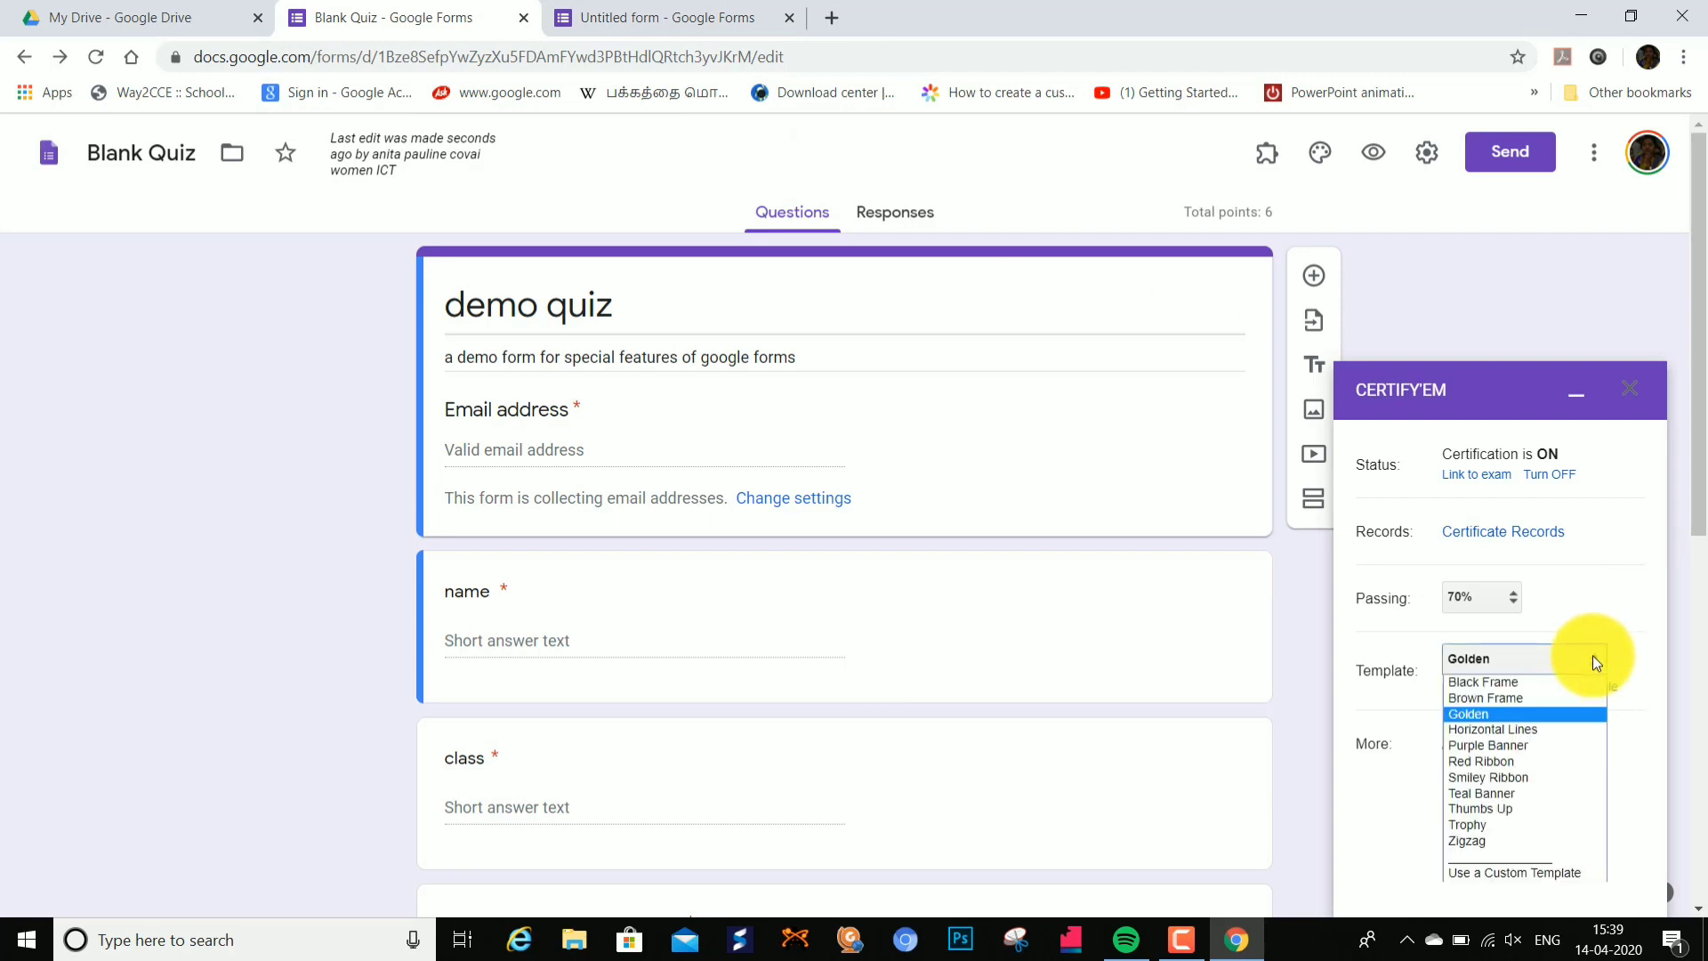
left_click(1484, 810)
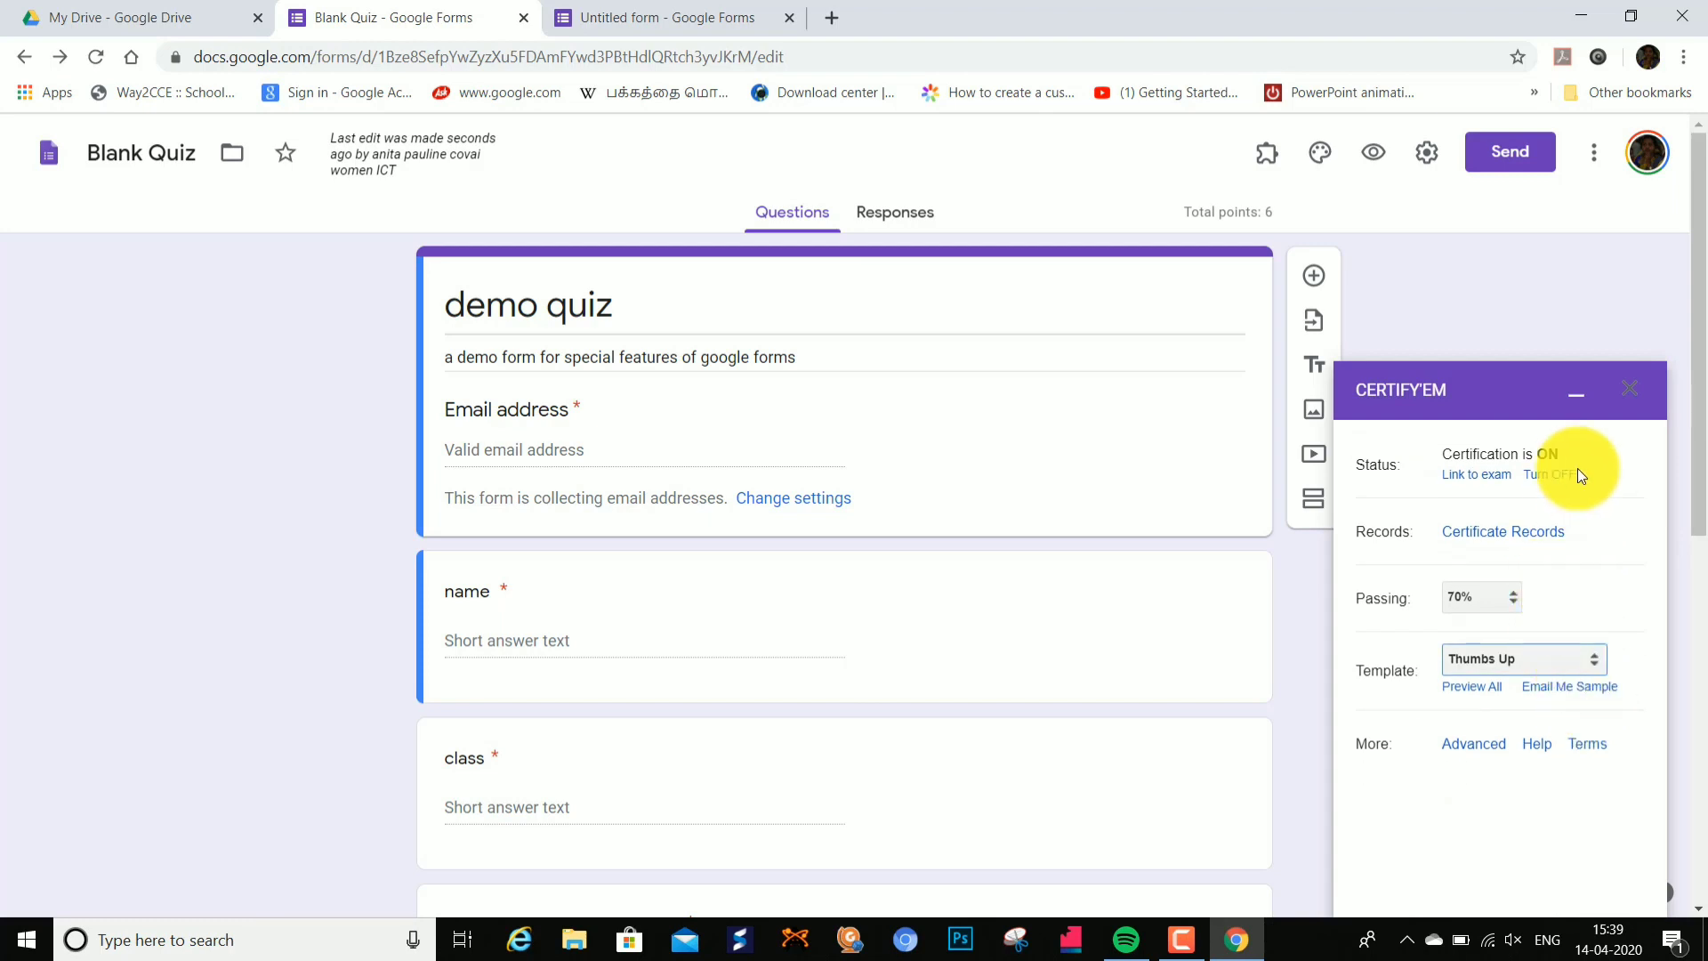
Step: Open the Certify'em certificate records spreadsheet and look over the columns it records
left_click(1496, 533)
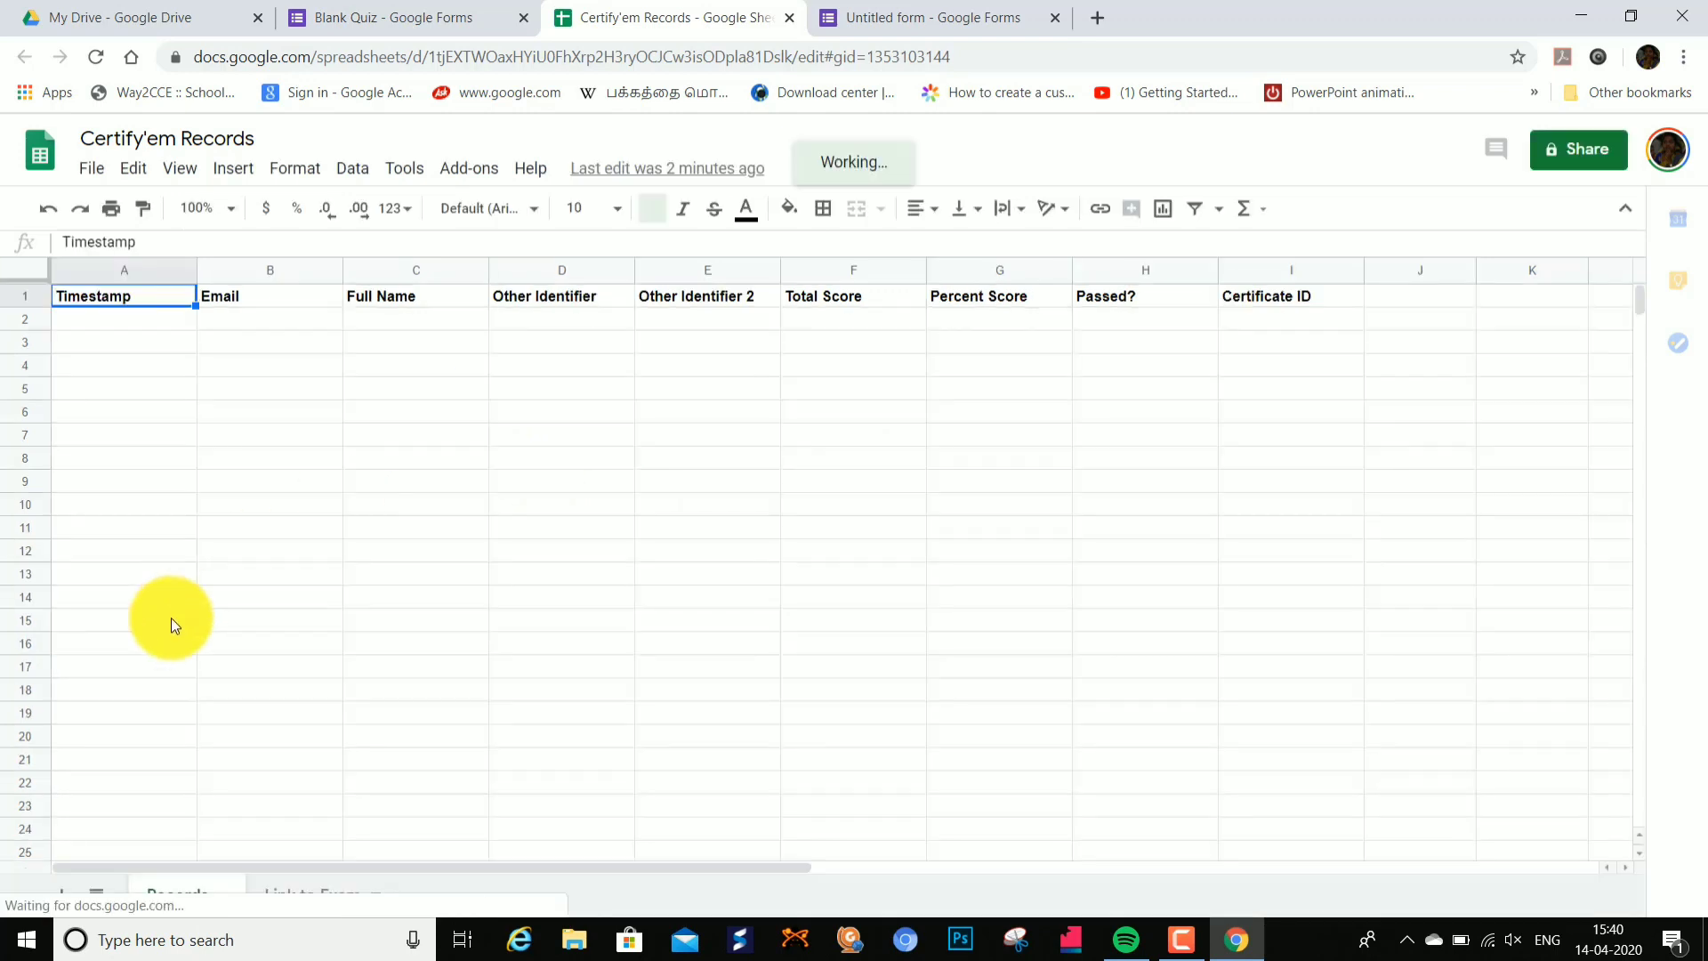
left_click(112, 327)
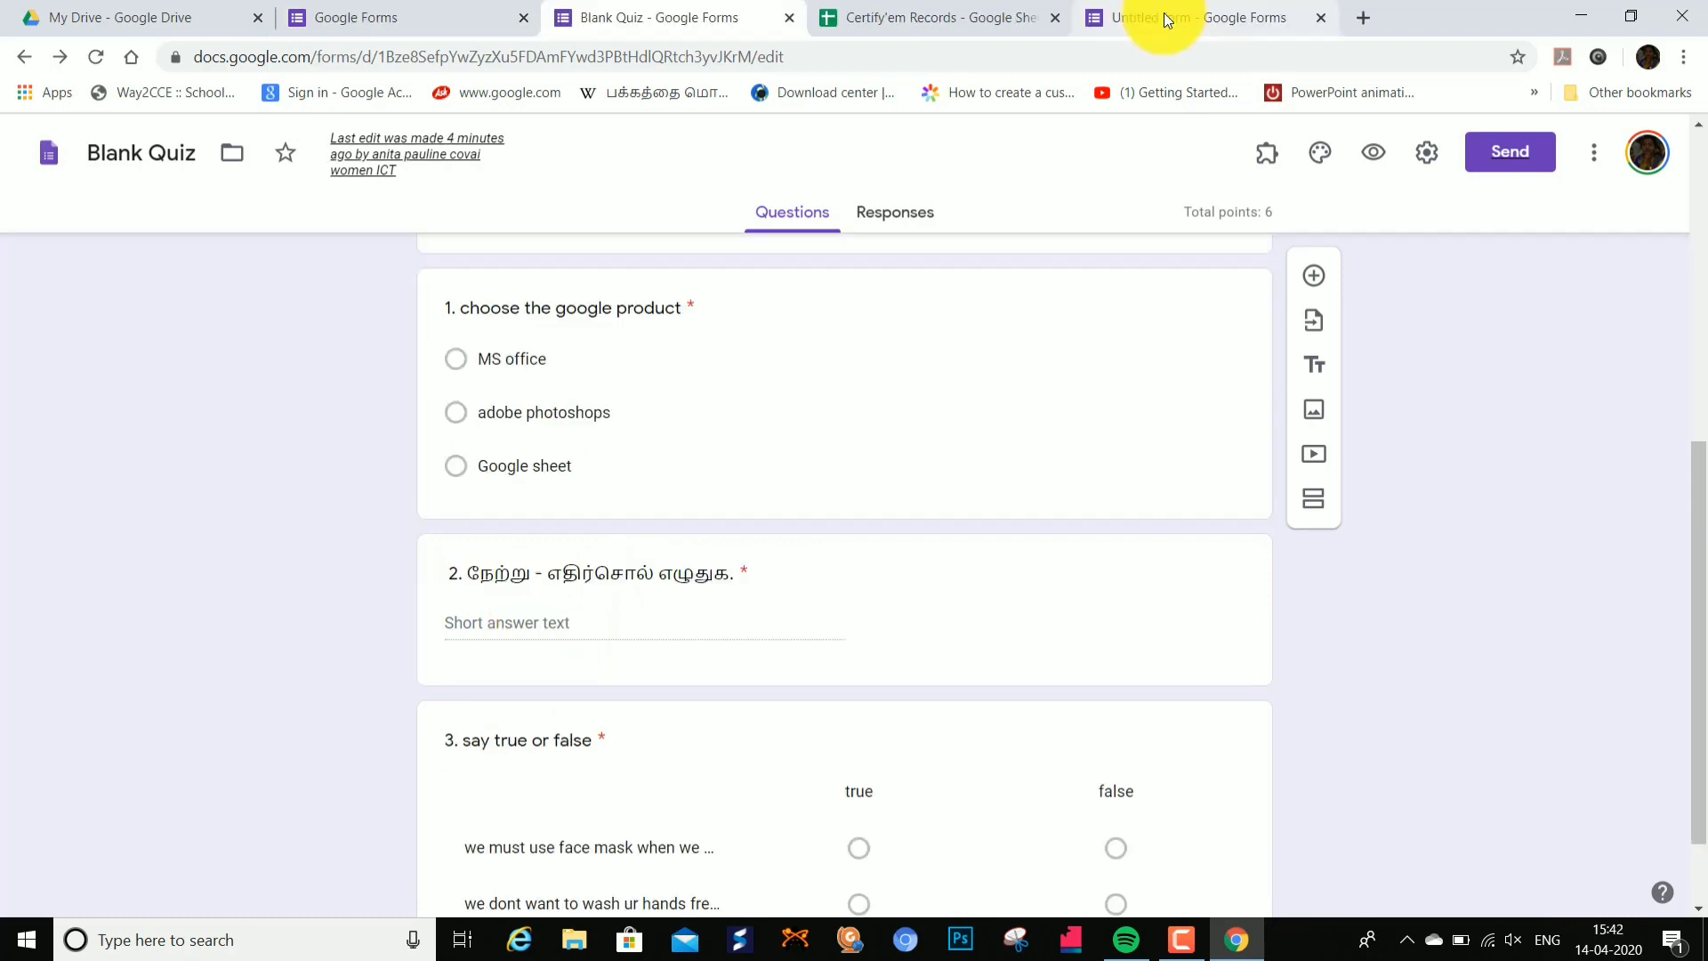
Step: In the untitled form, set the title to "form limit" and make the first question a required short answer named "name"
left_click(1166, 20)
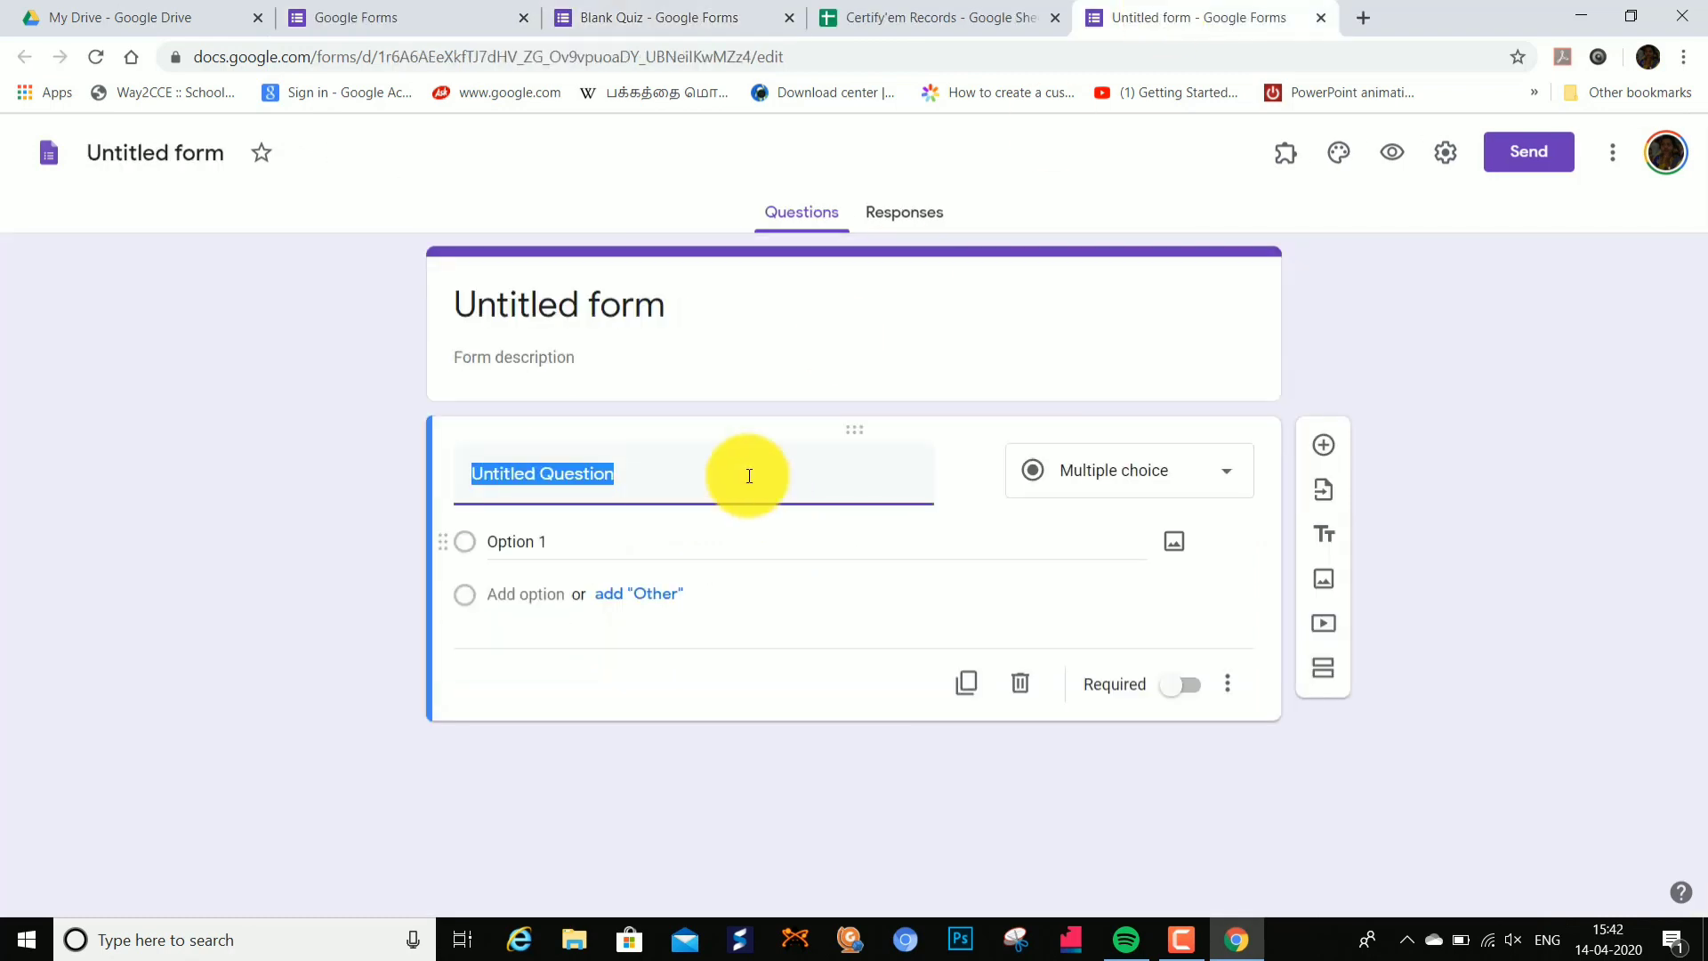
left_click(689, 303)
key("BackSpace")
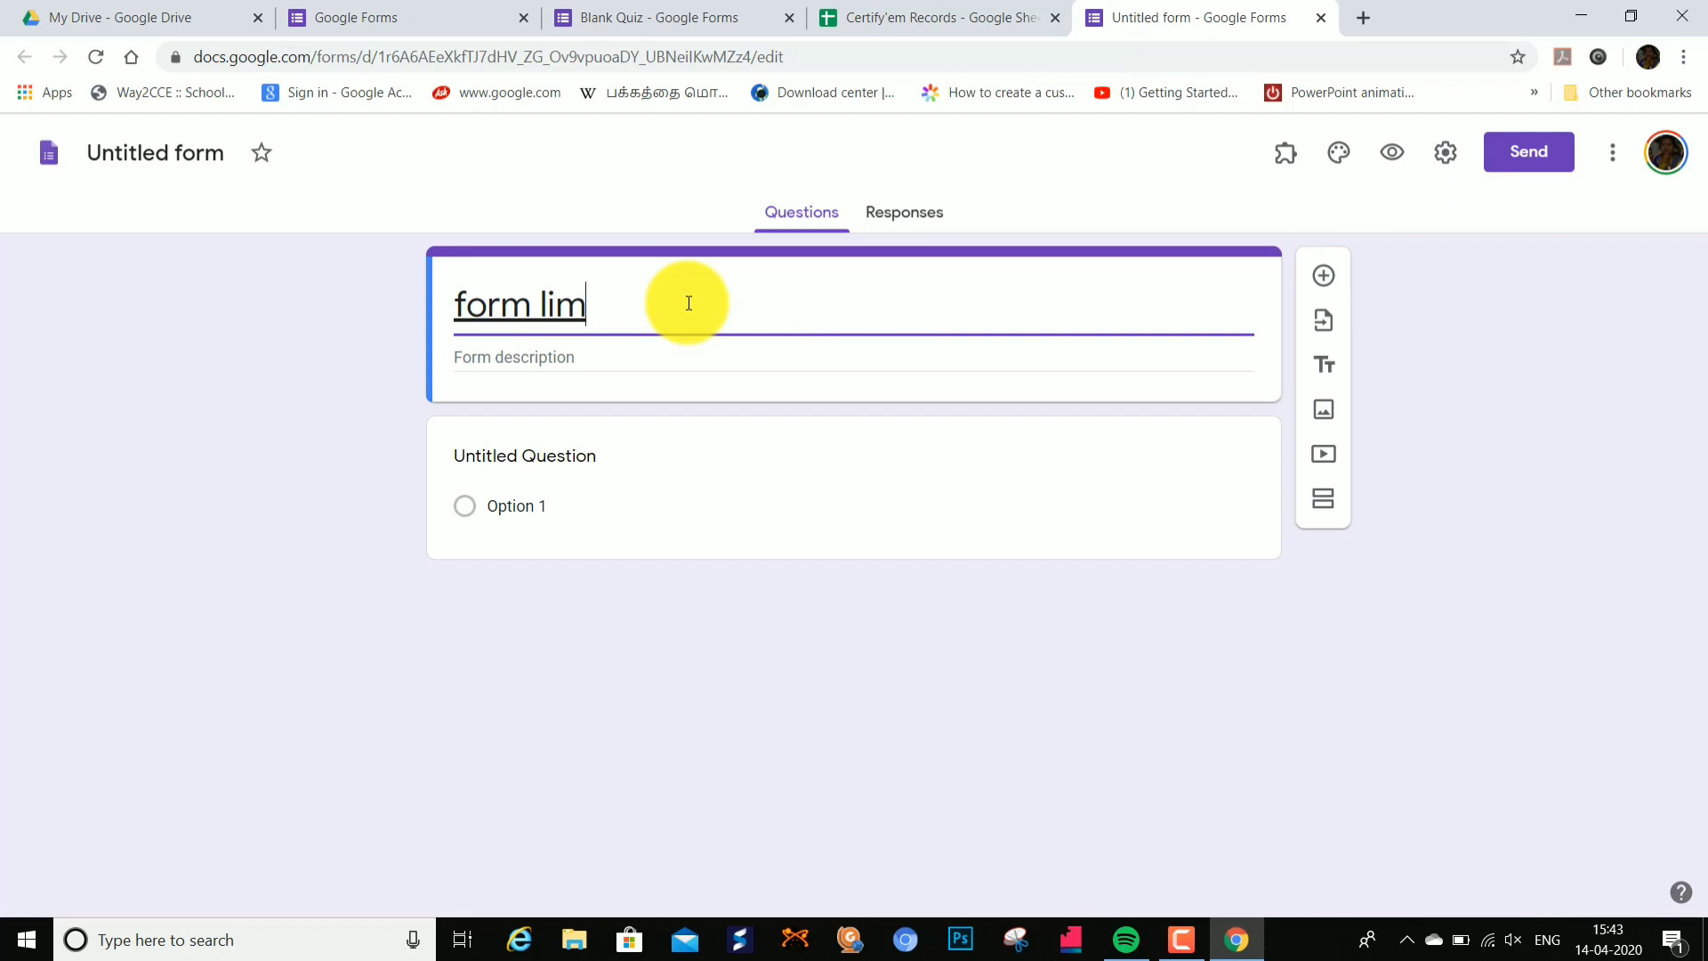
left_click(543, 455)
type("name")
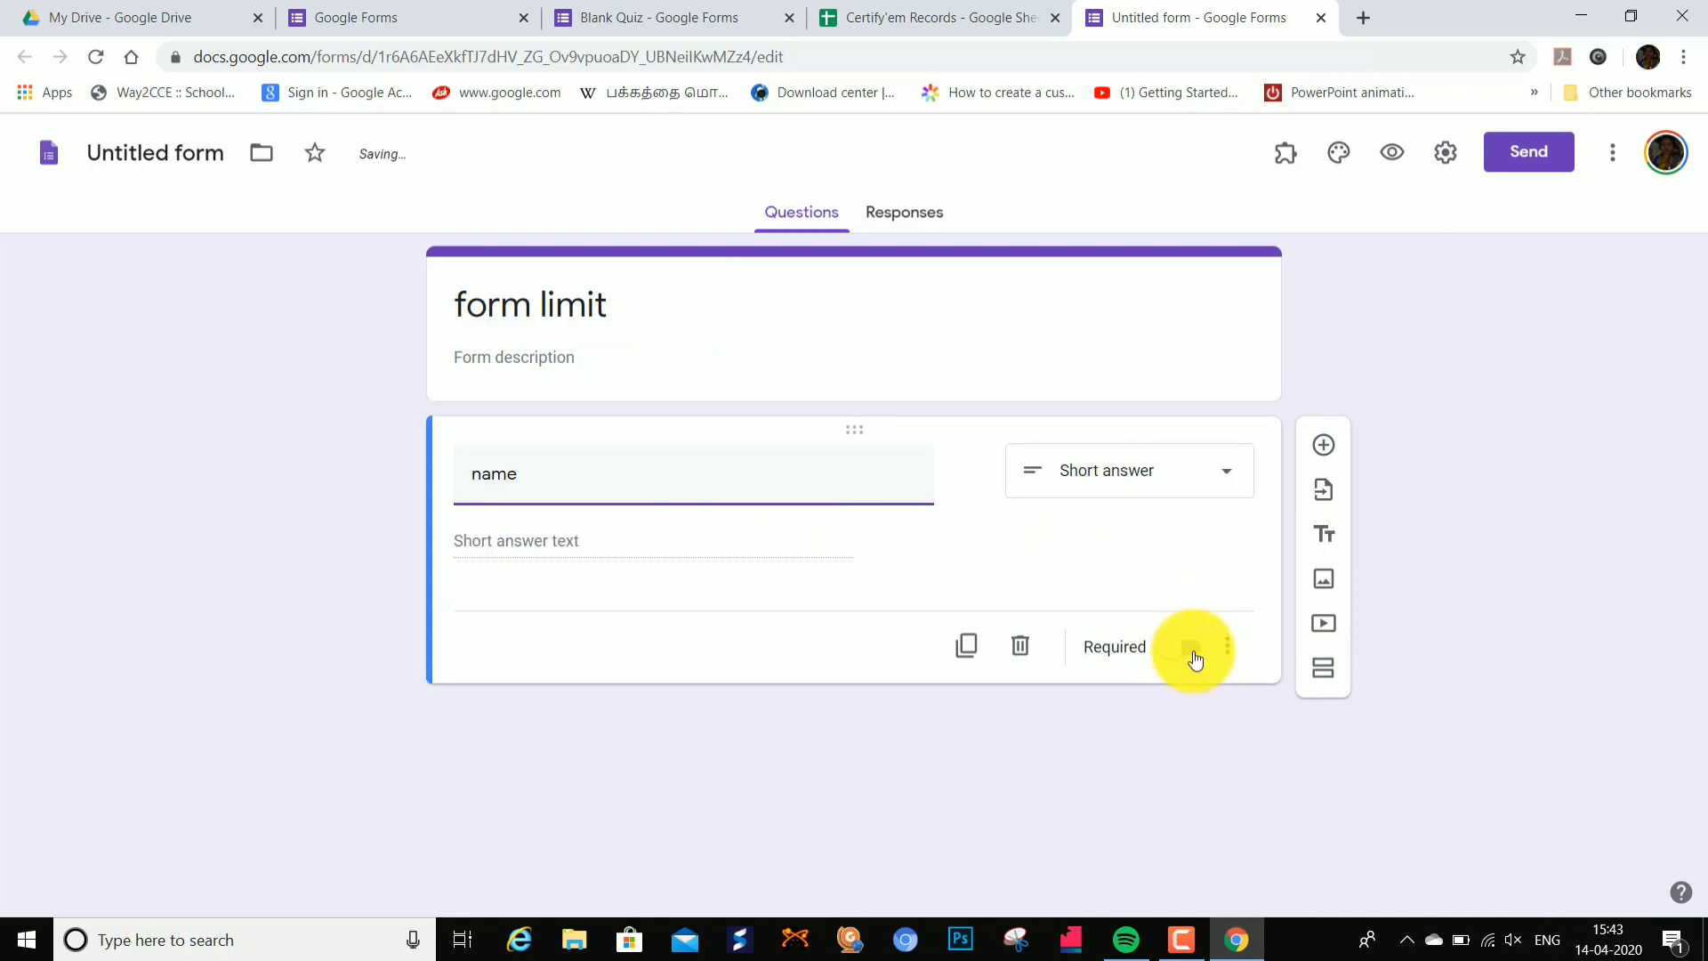
left_click(1194, 651)
Step: Start setting a formLimiter limit on the "form limit" form, with date and time as the limit type
left_click(1286, 153)
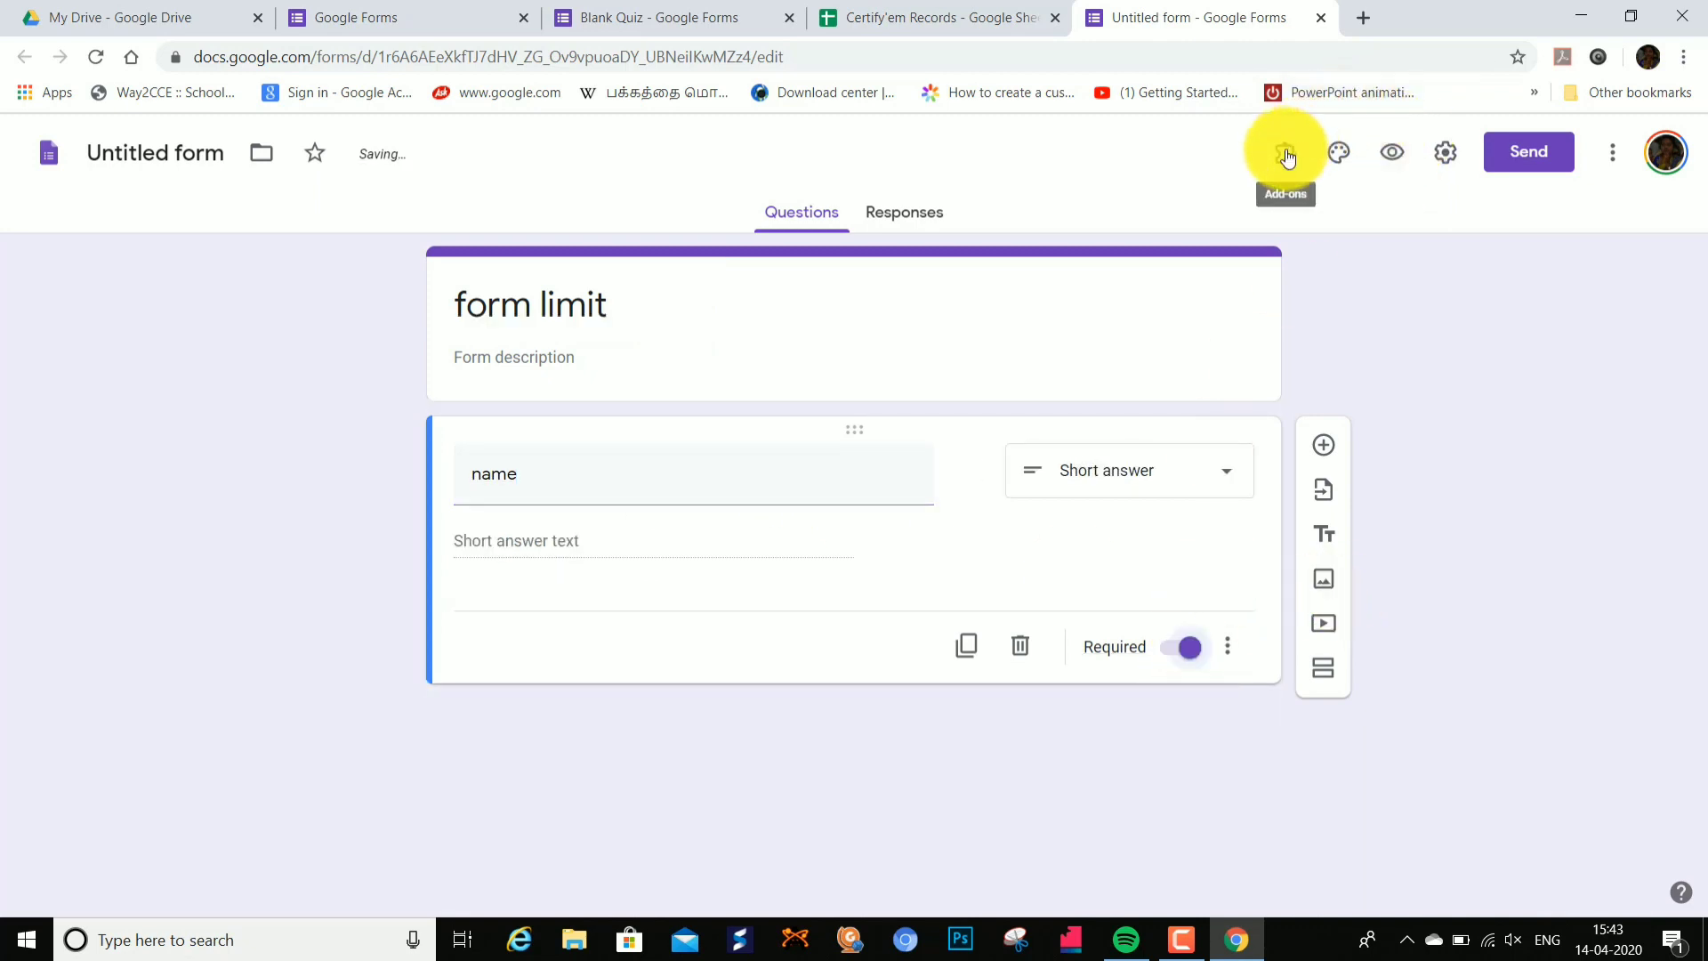
left_click(1311, 274)
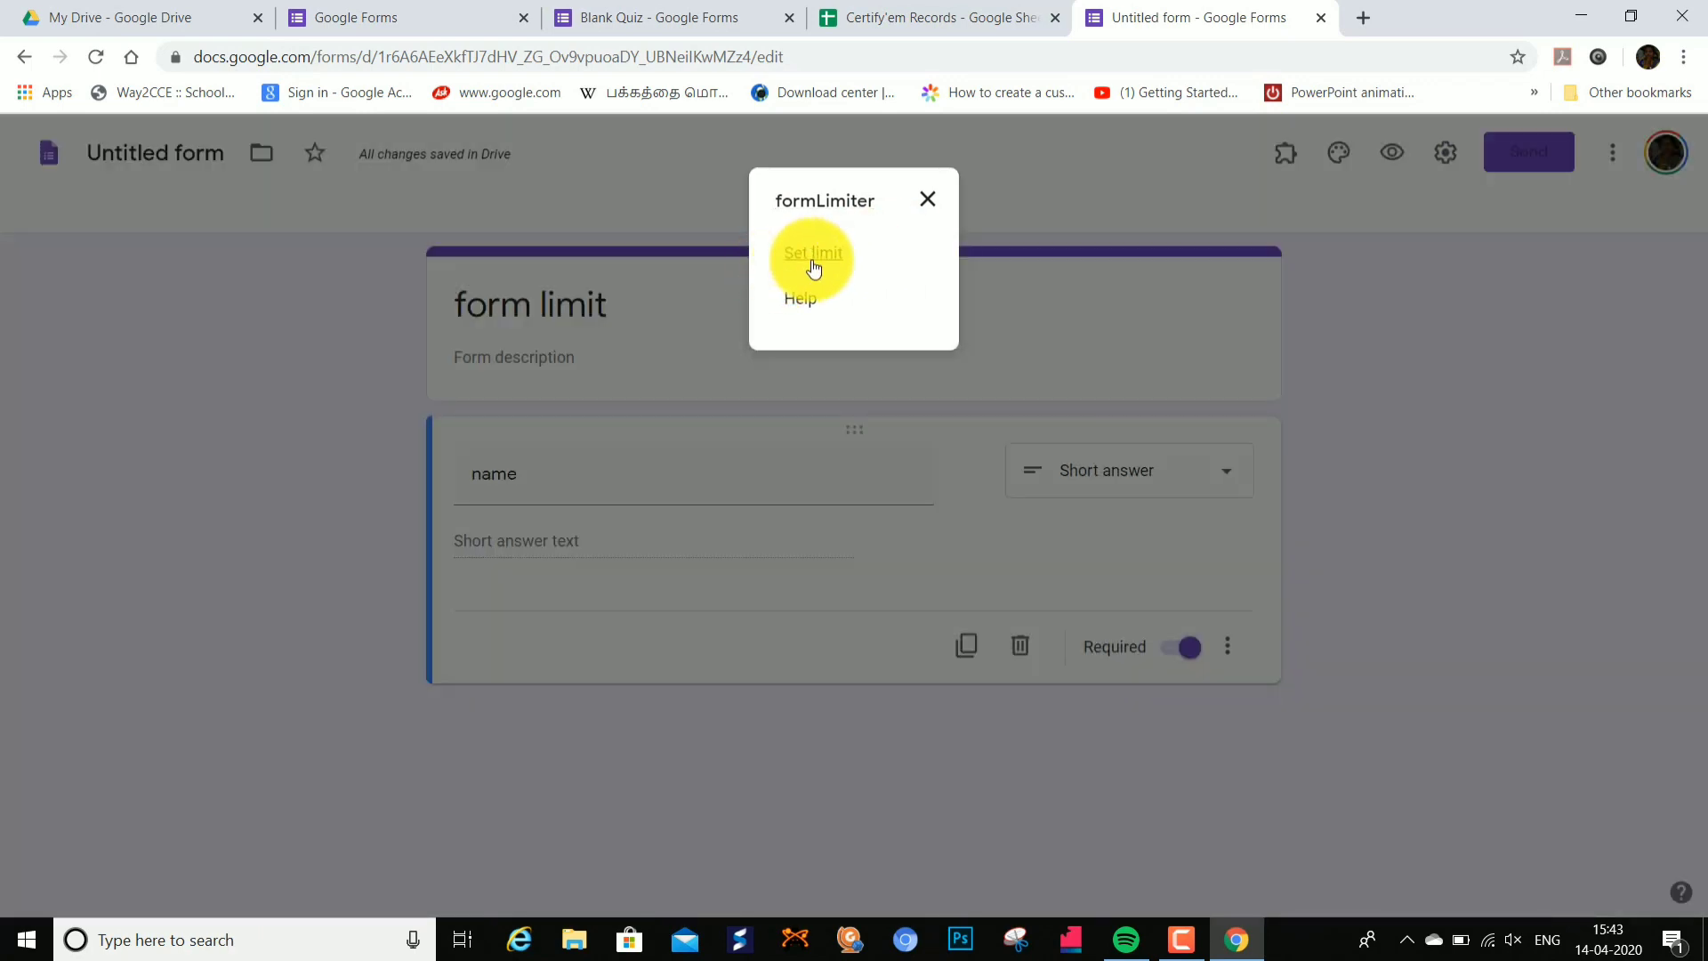
left_click(818, 265)
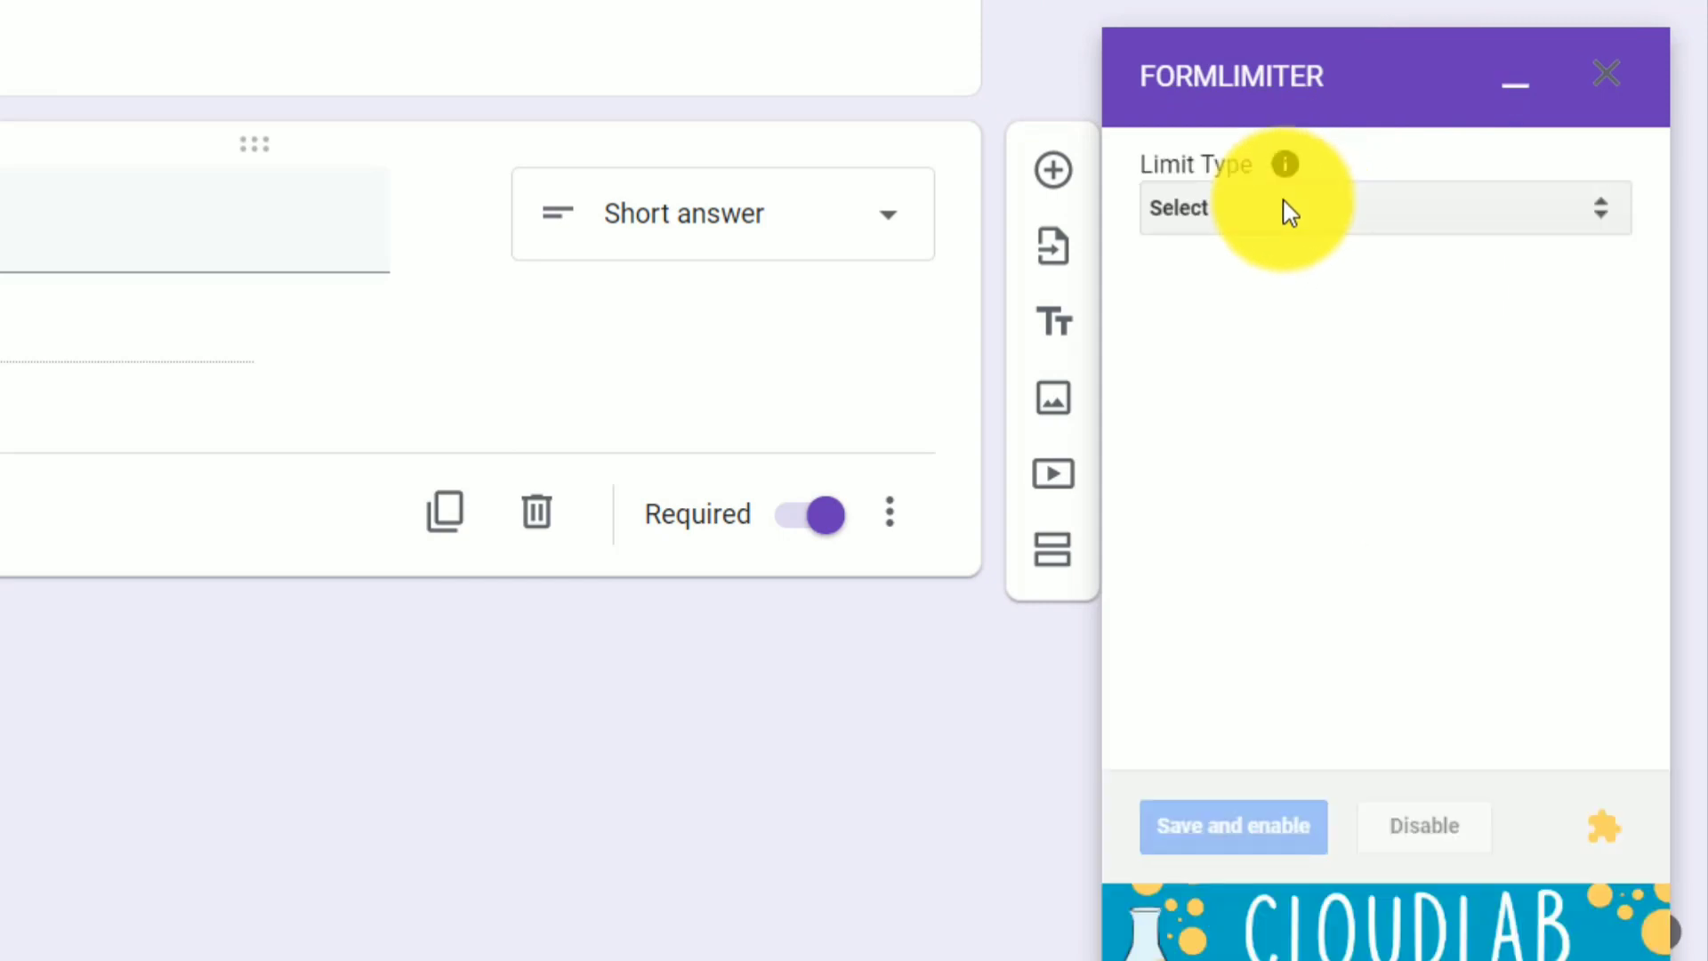
left_click(1607, 218)
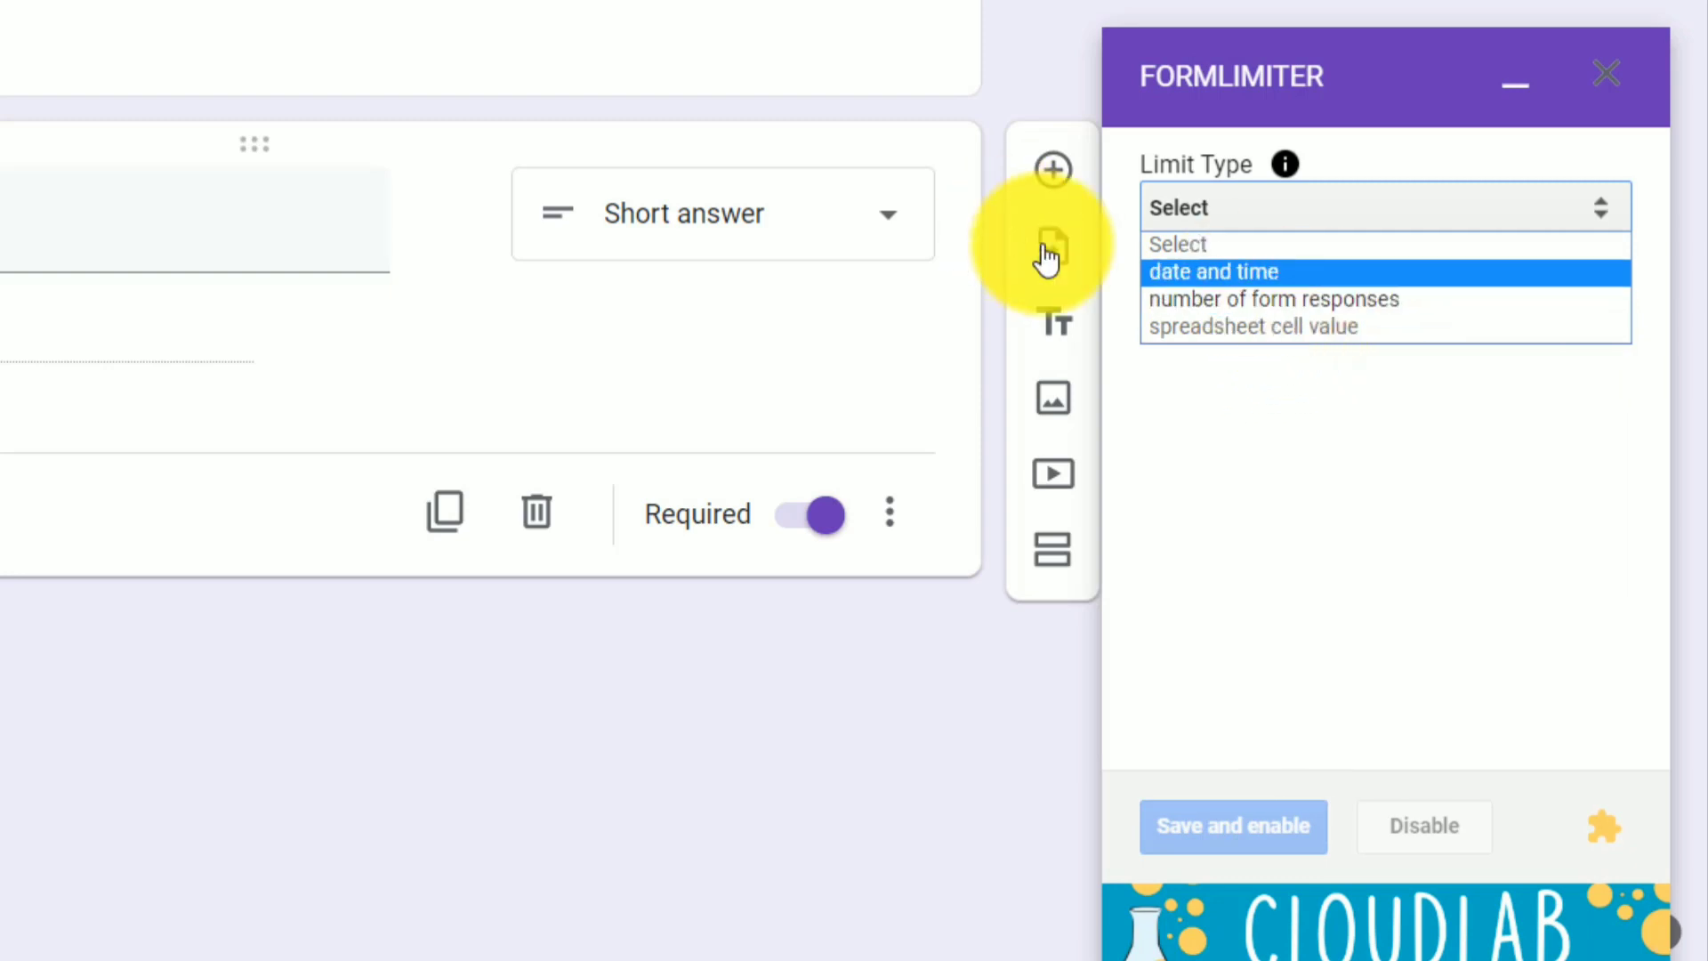
left_click(1242, 274)
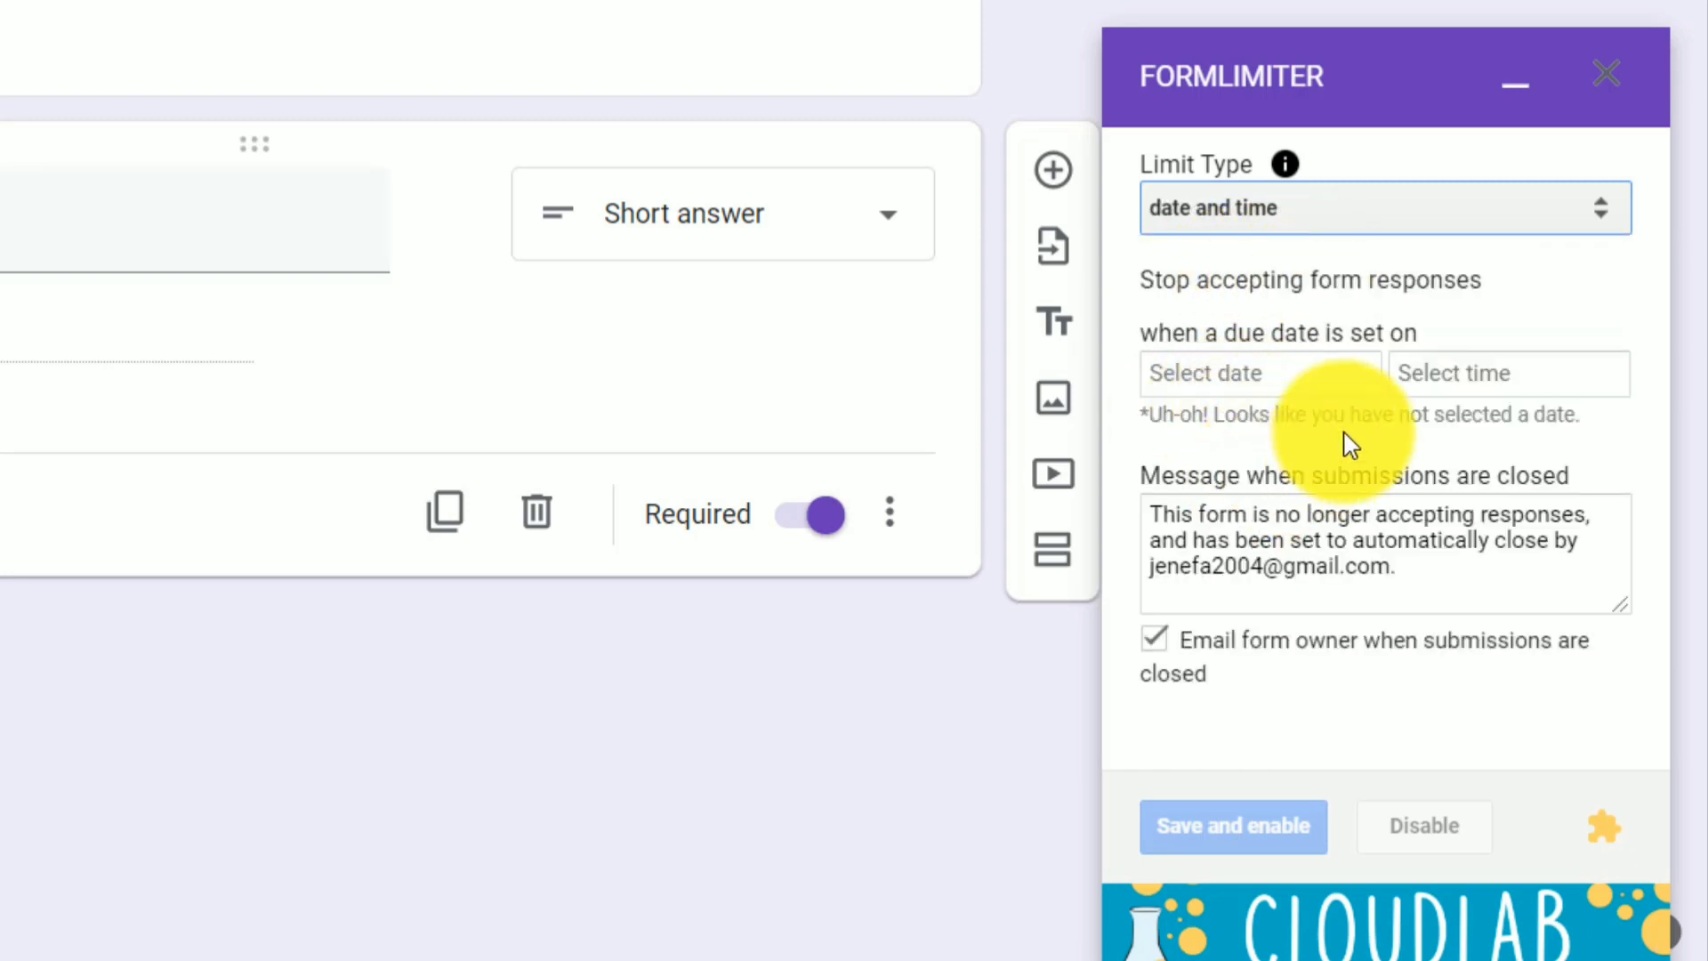
Step: Set the form to stop accepting responses on 04/15/2020 at 5:00 PM
left_click(1349, 382)
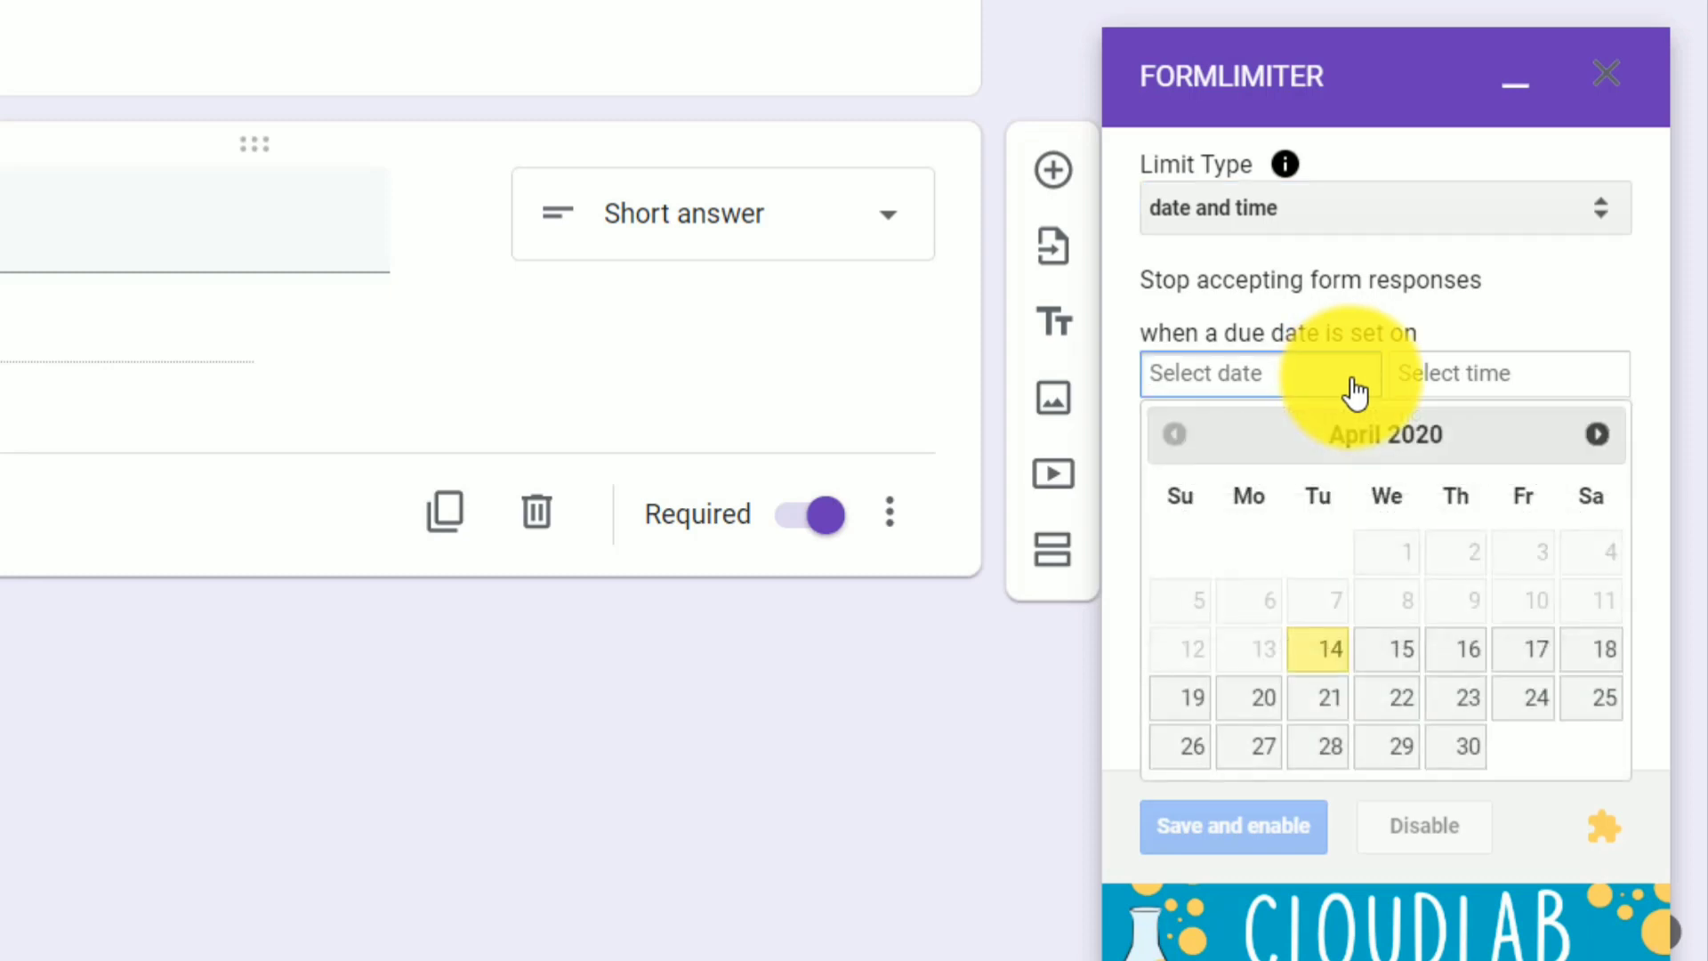
left_click(1393, 660)
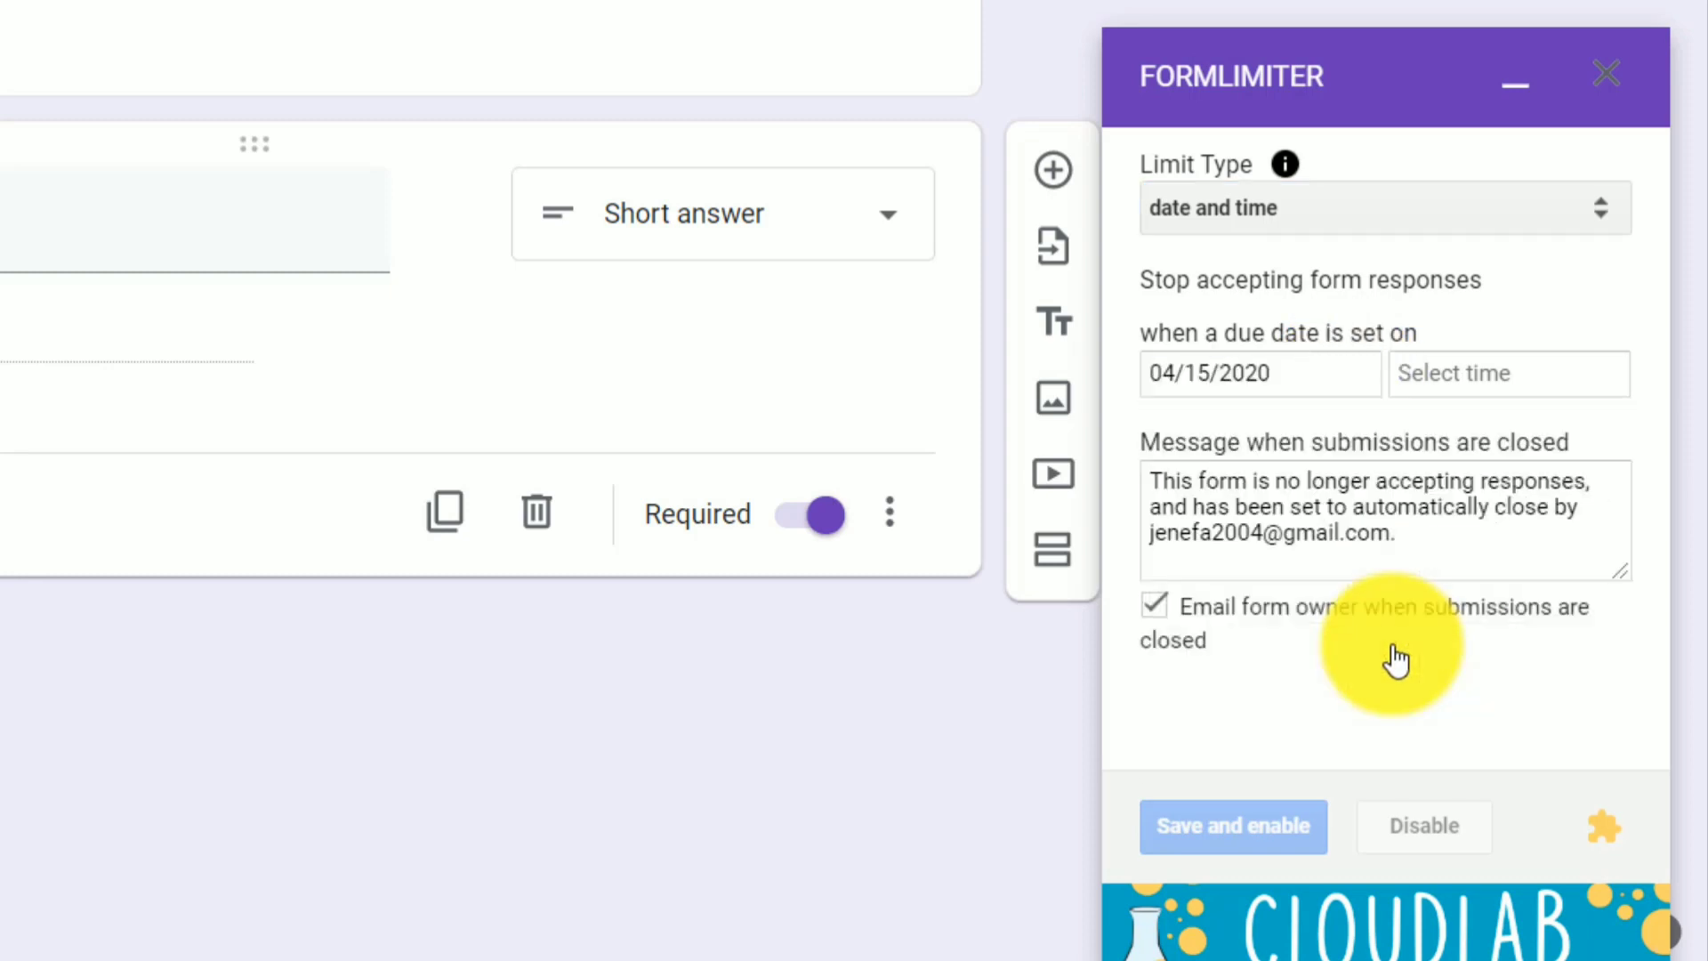
left_click(1432, 389)
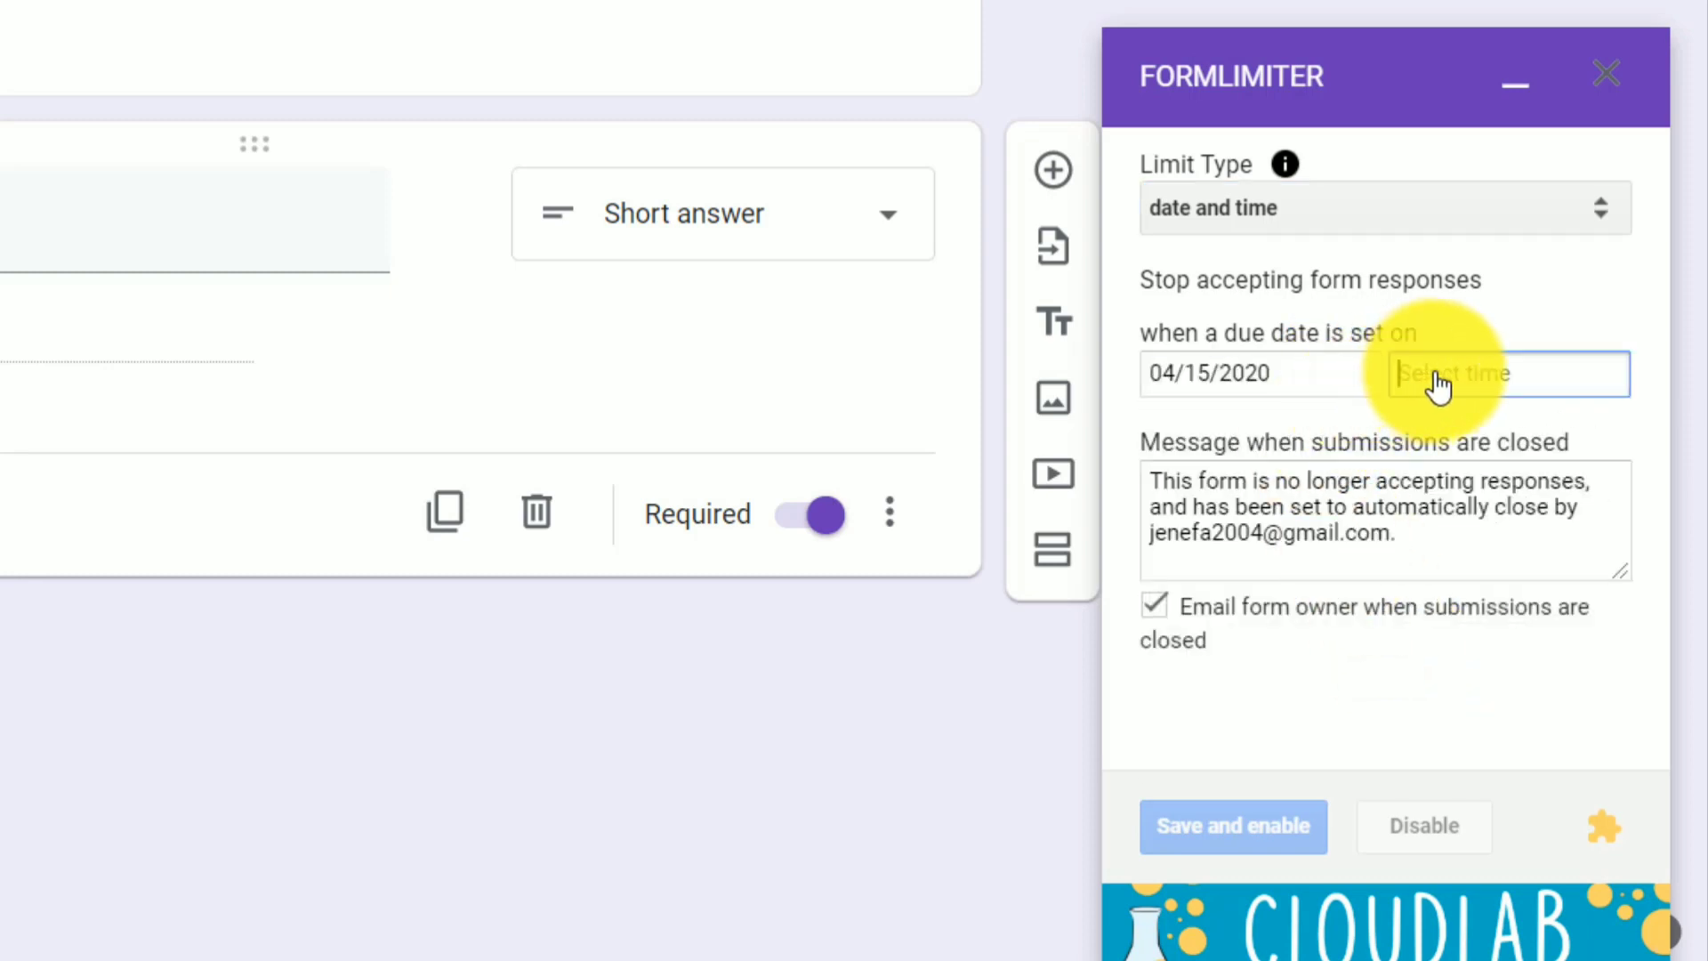
left_click(1244, 627)
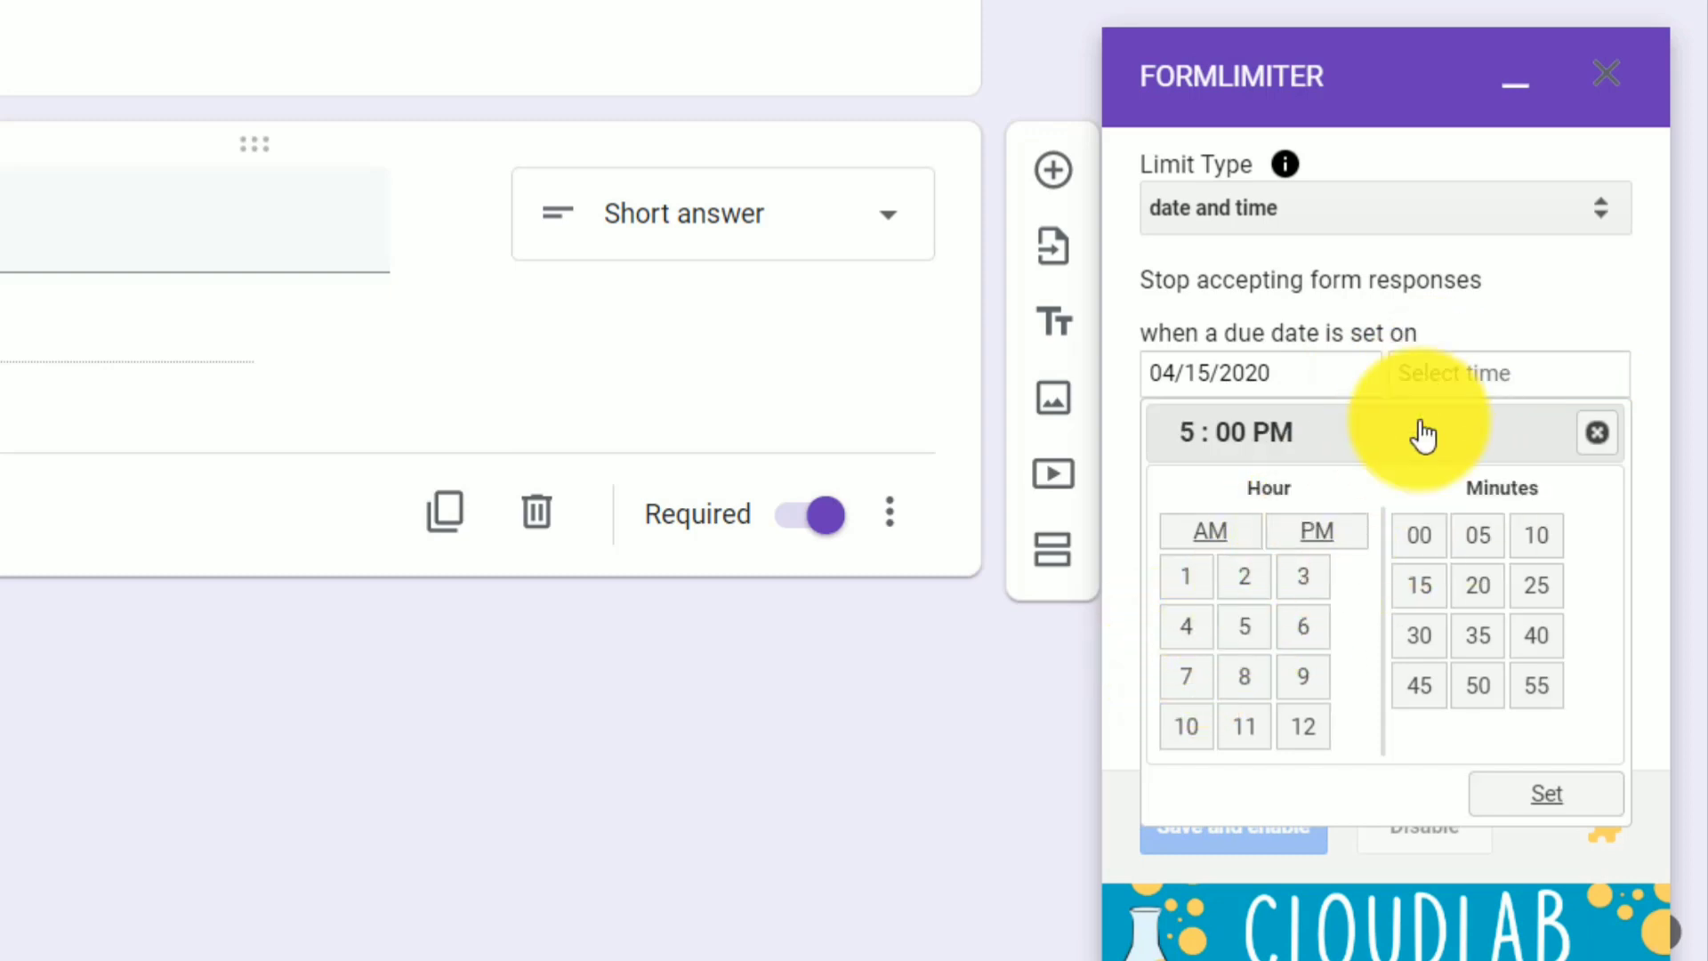
left_click(1547, 804)
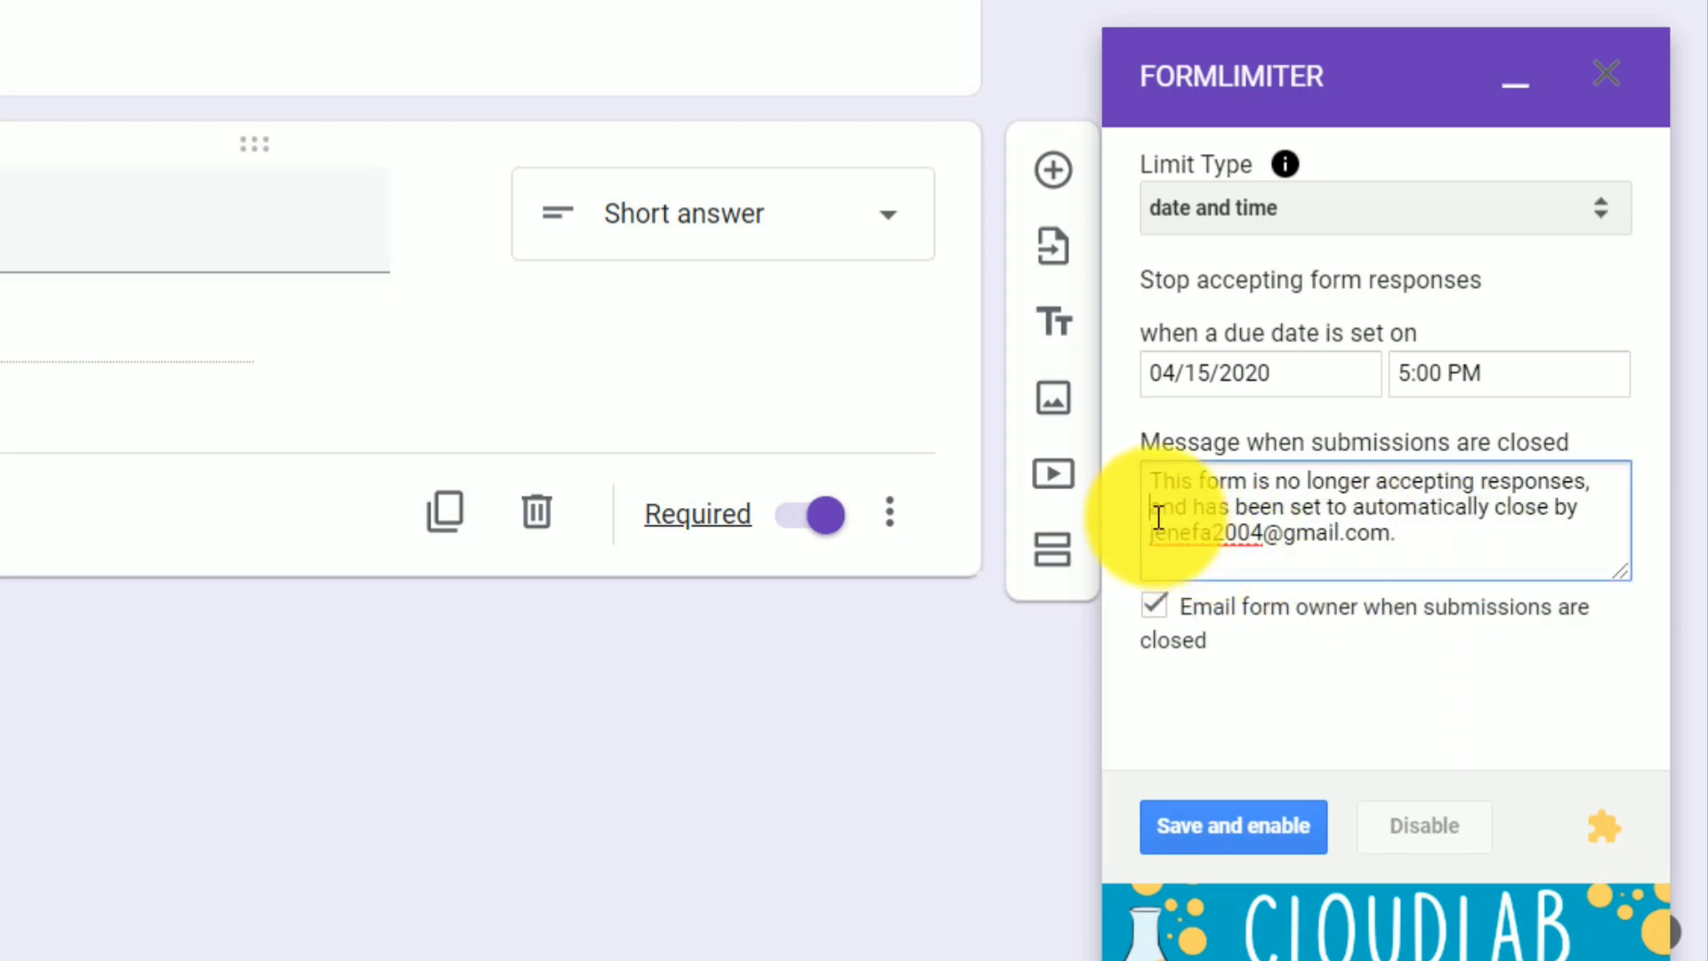
Step: Set the closing message to "This form is no longer accepting responses, thank you" and enable a limit of number of form responses greater than 4
left_click_drag(1156, 510, 1453, 546)
key("BackSpace")
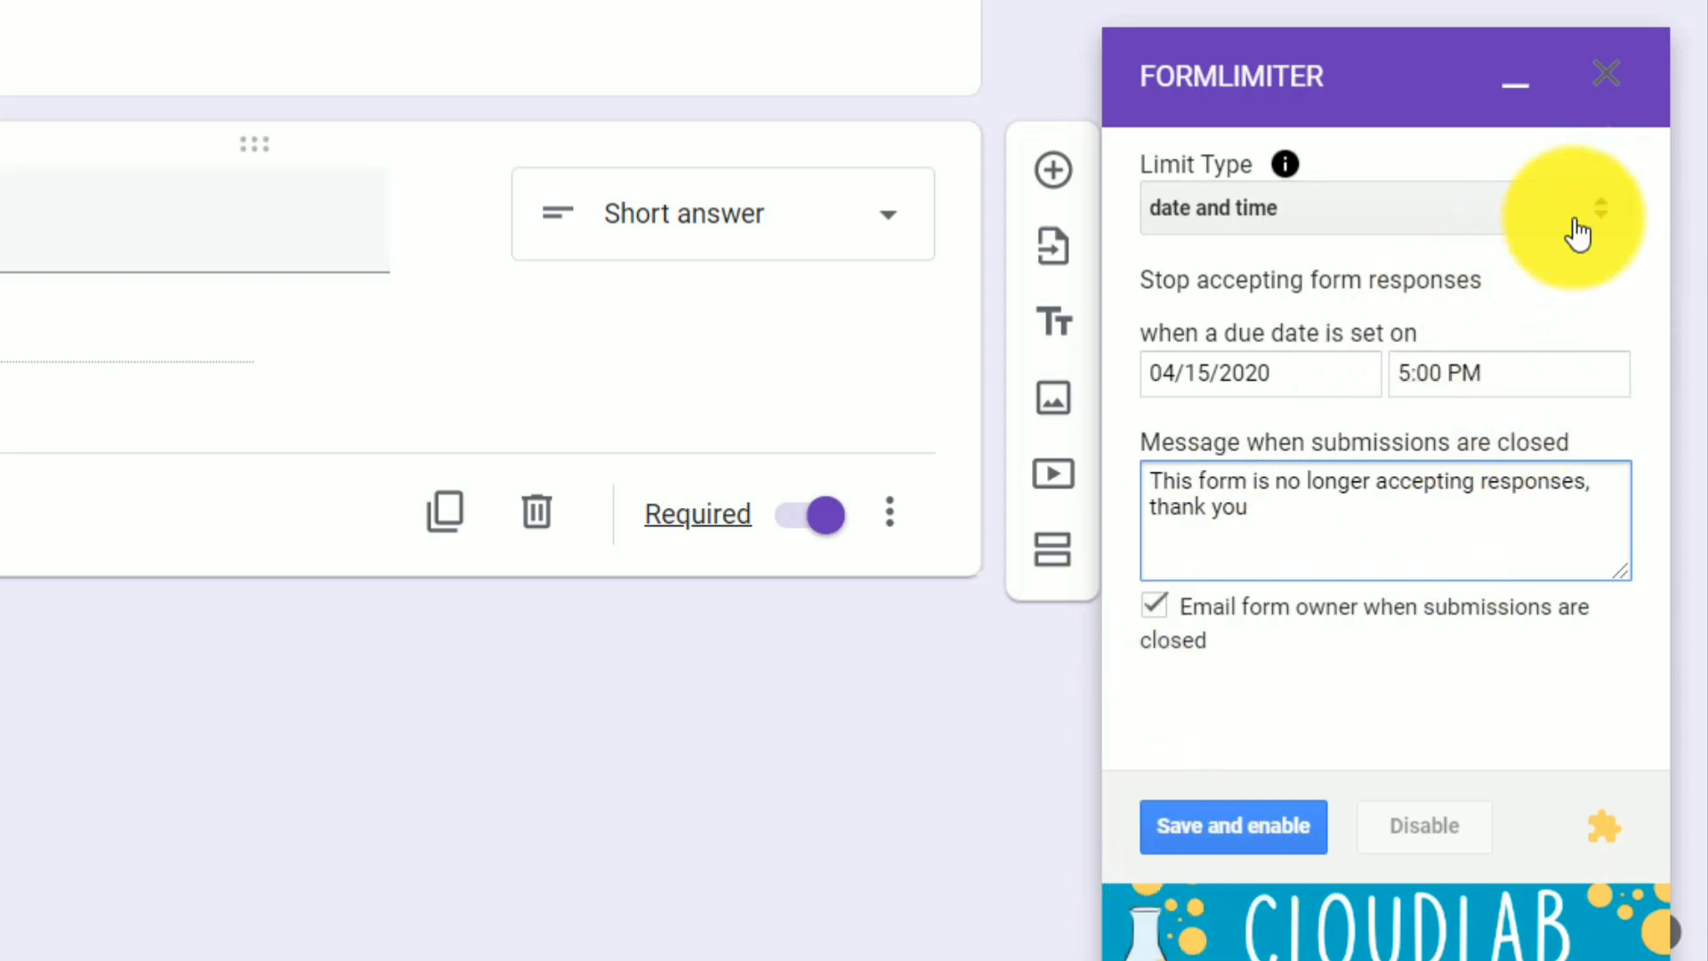
left_click(1607, 214)
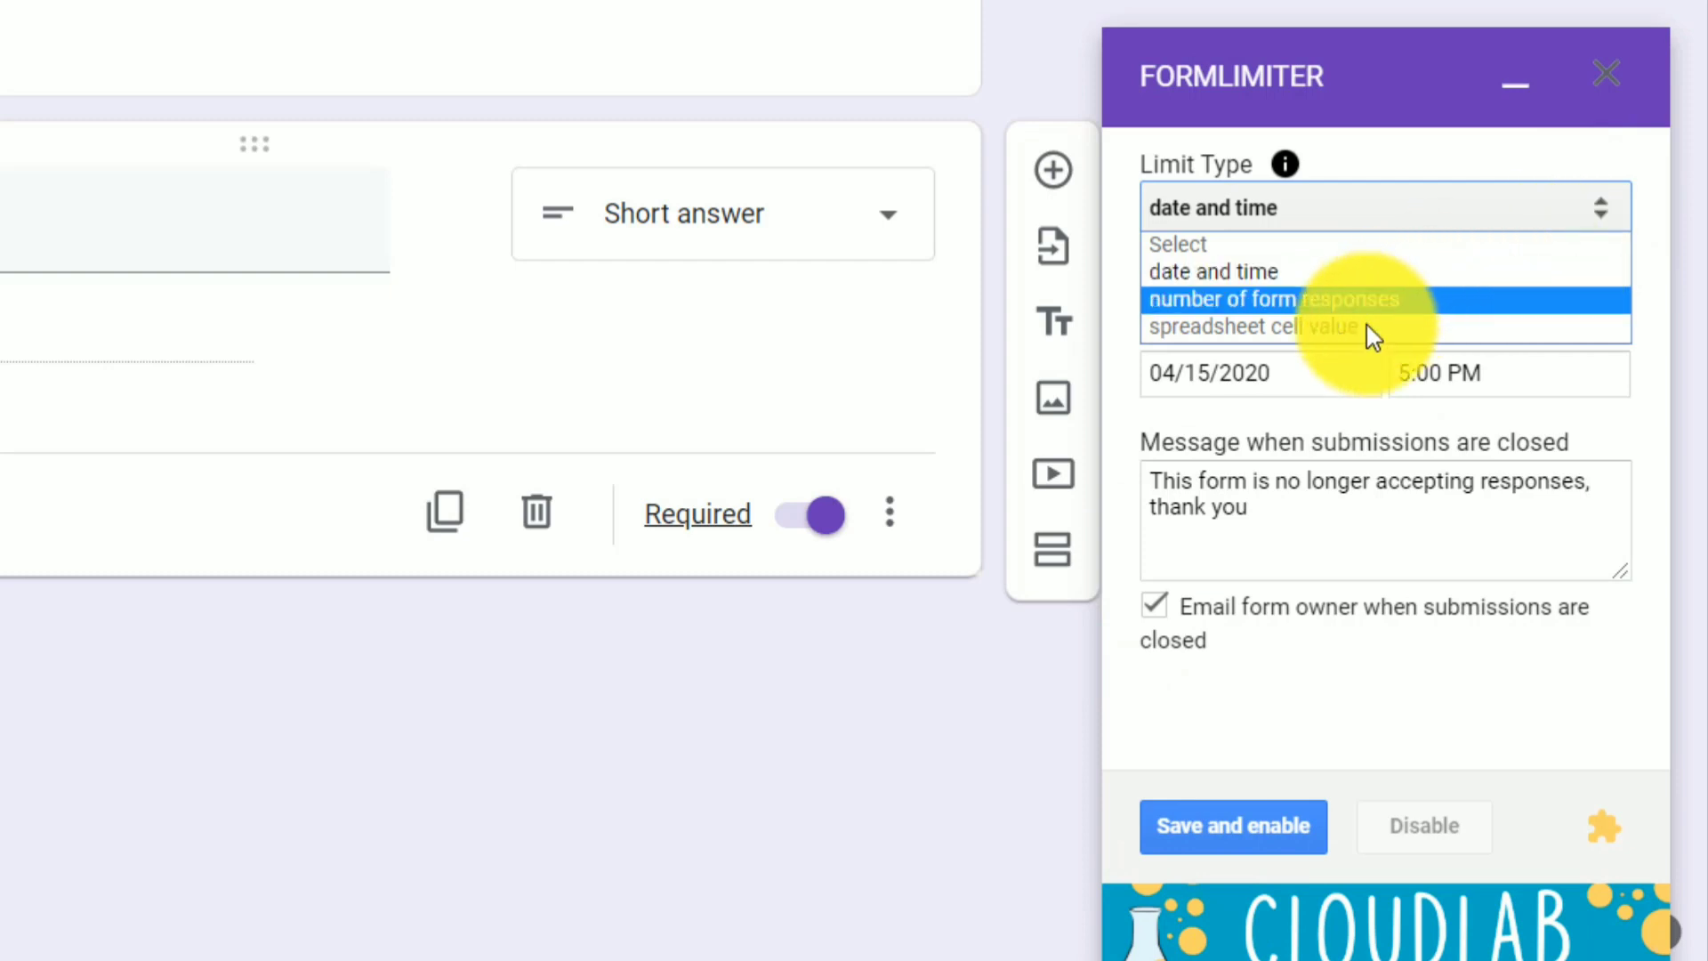
left_click(1375, 297)
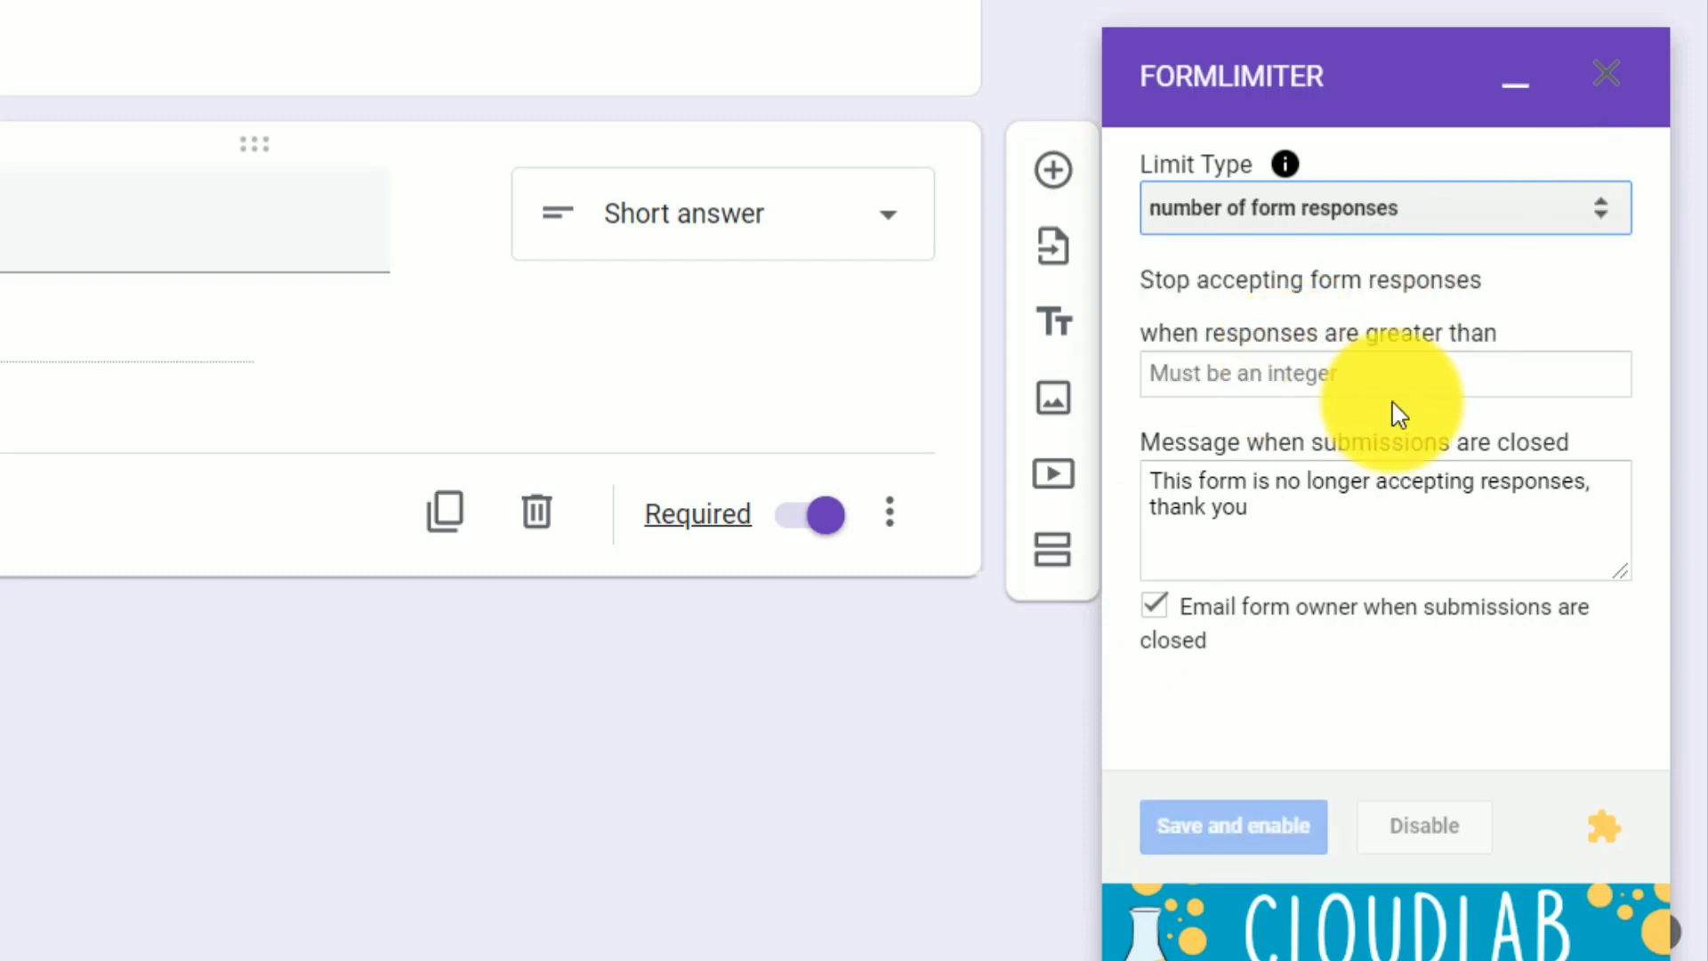
left_click(1343, 378)
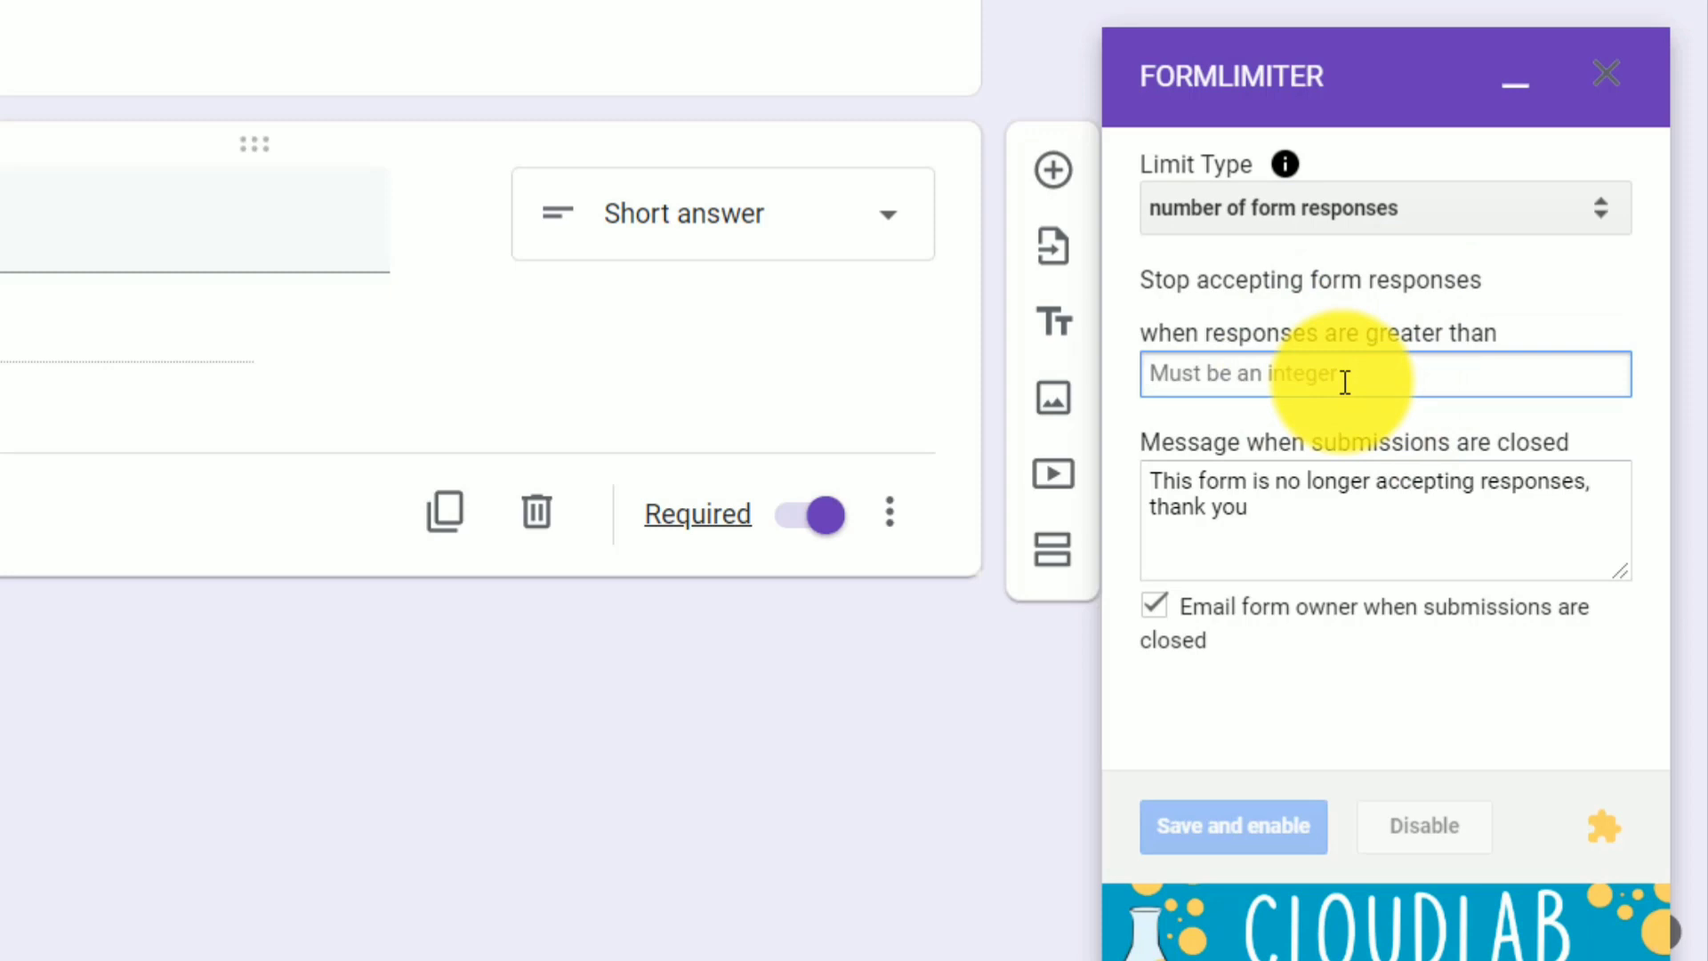
type("4")
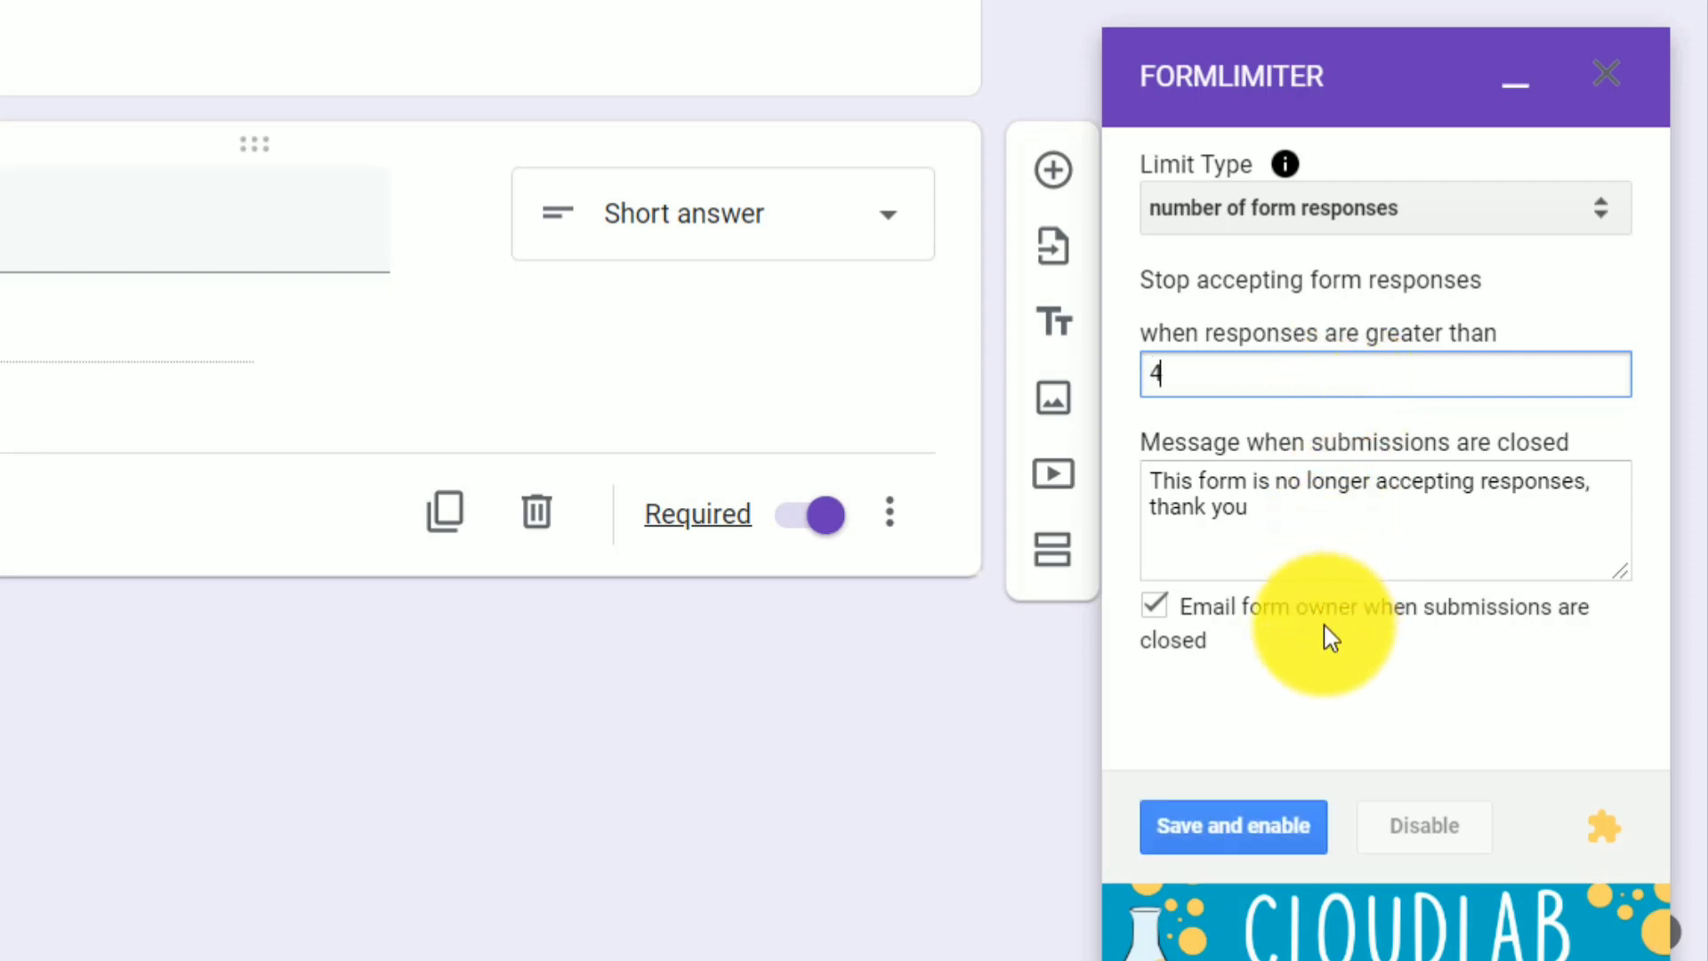
left_click(1273, 843)
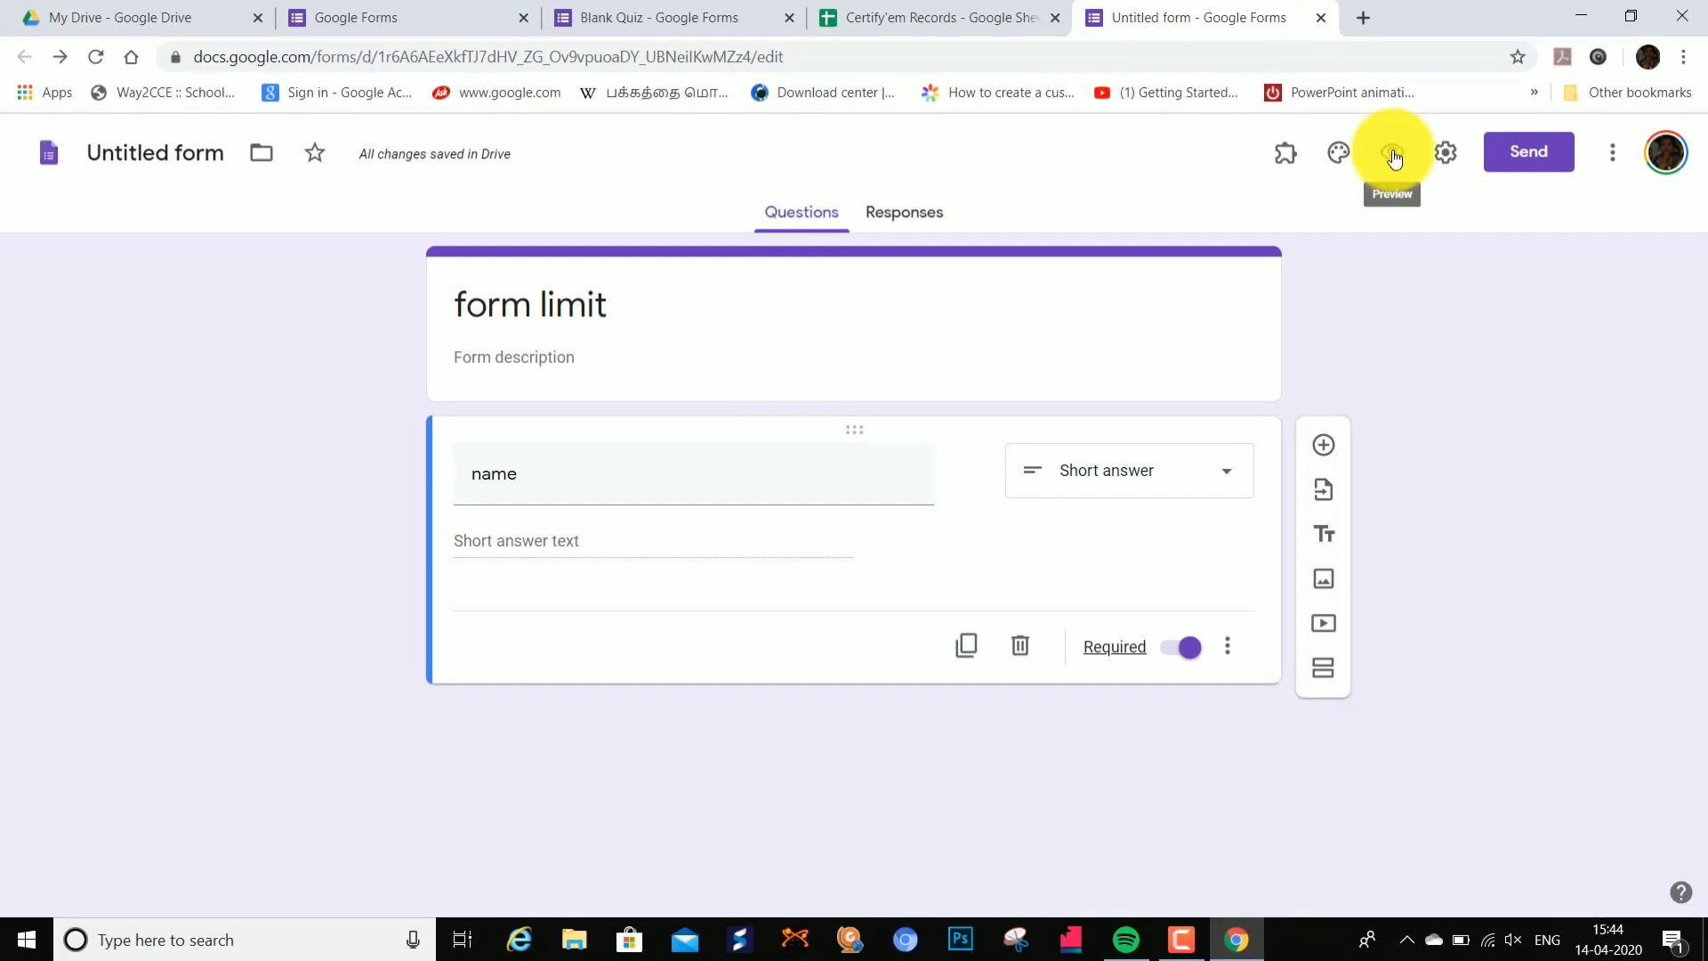
Step: Preview the "form limit" form and submit a first test response with a respondent's name
left_click(1392, 160)
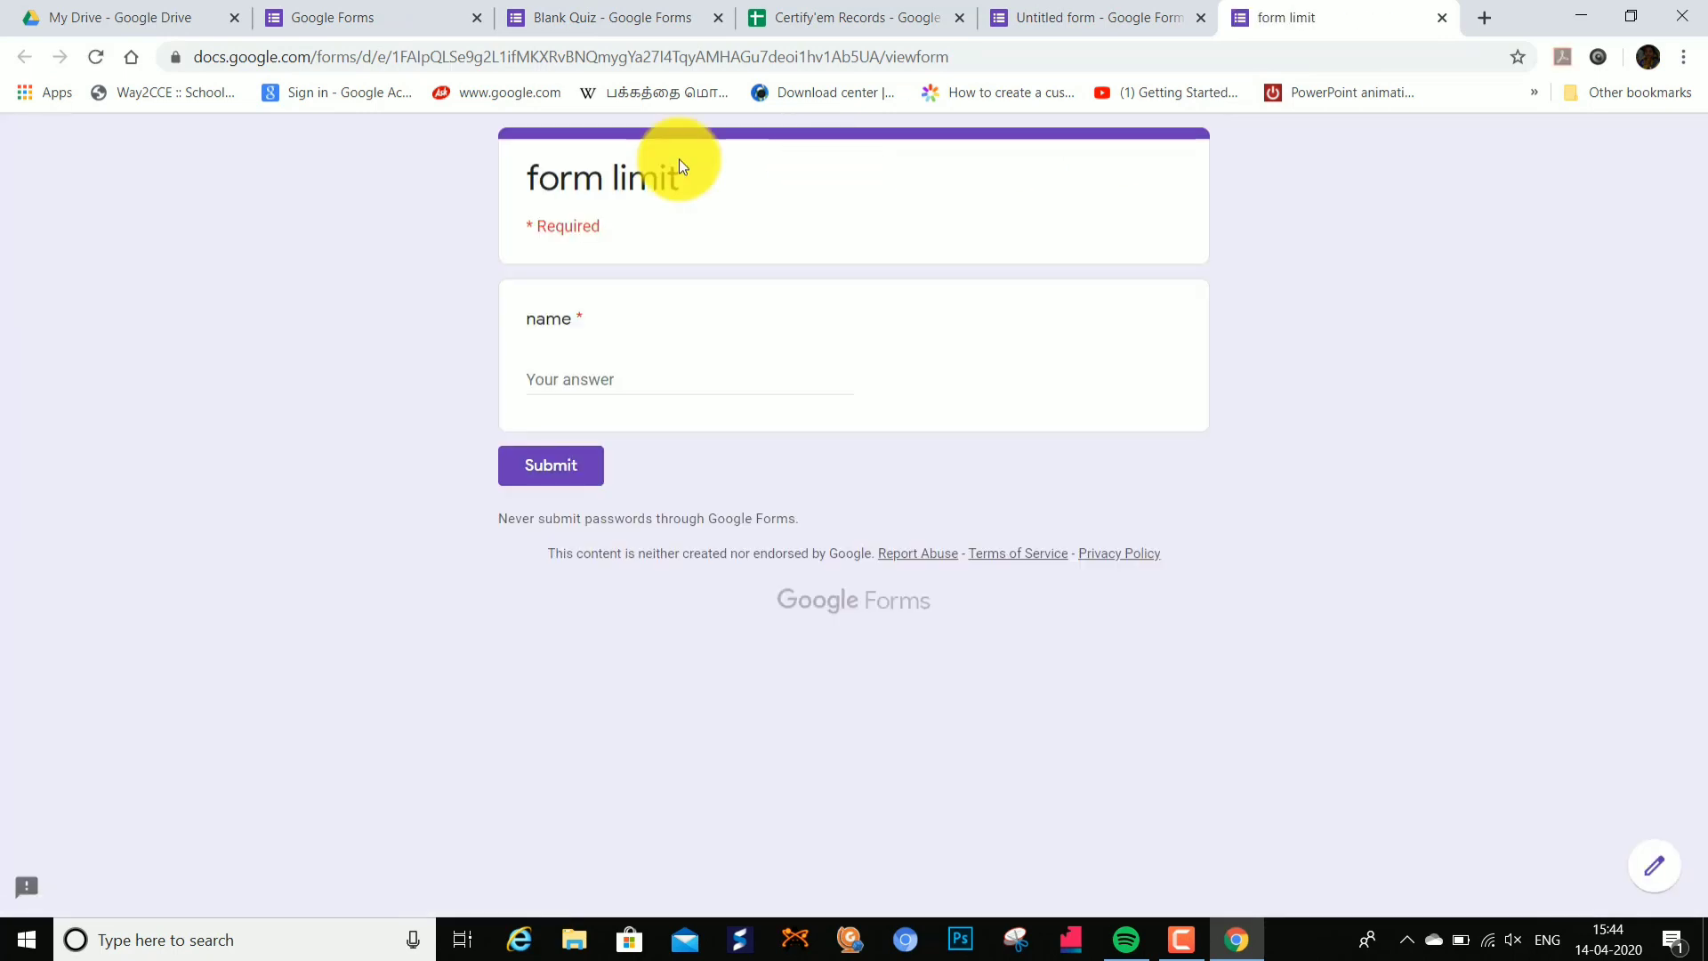
left_click(559, 374)
type("jeni")
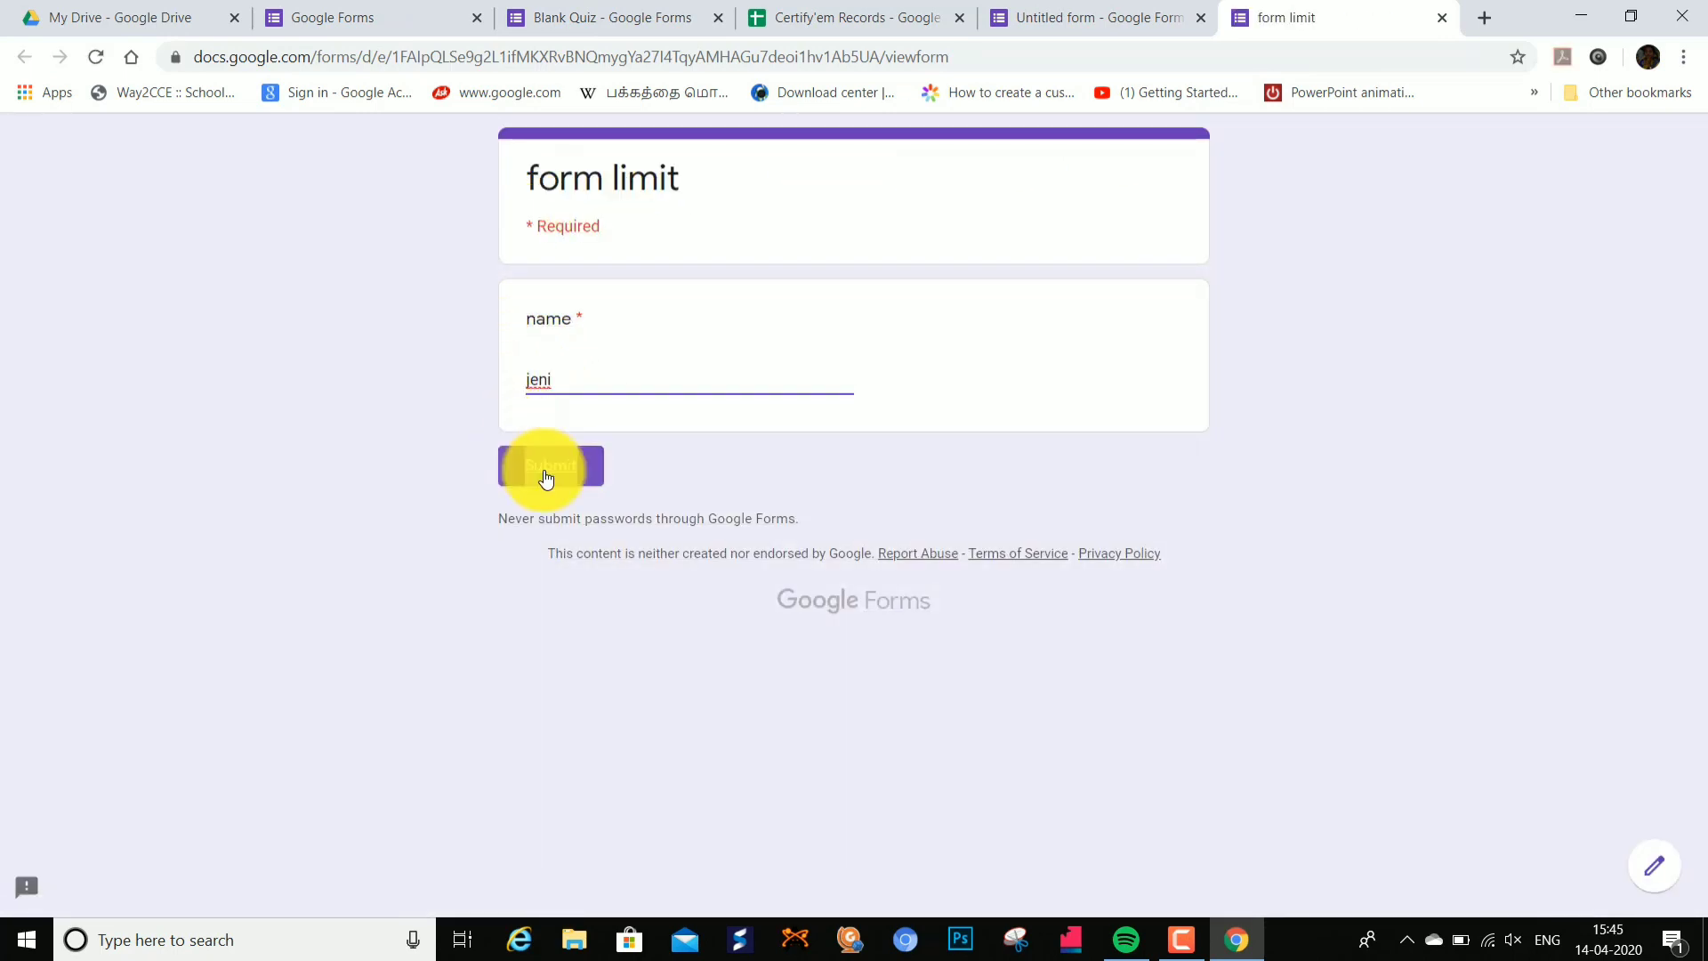
left_click(547, 466)
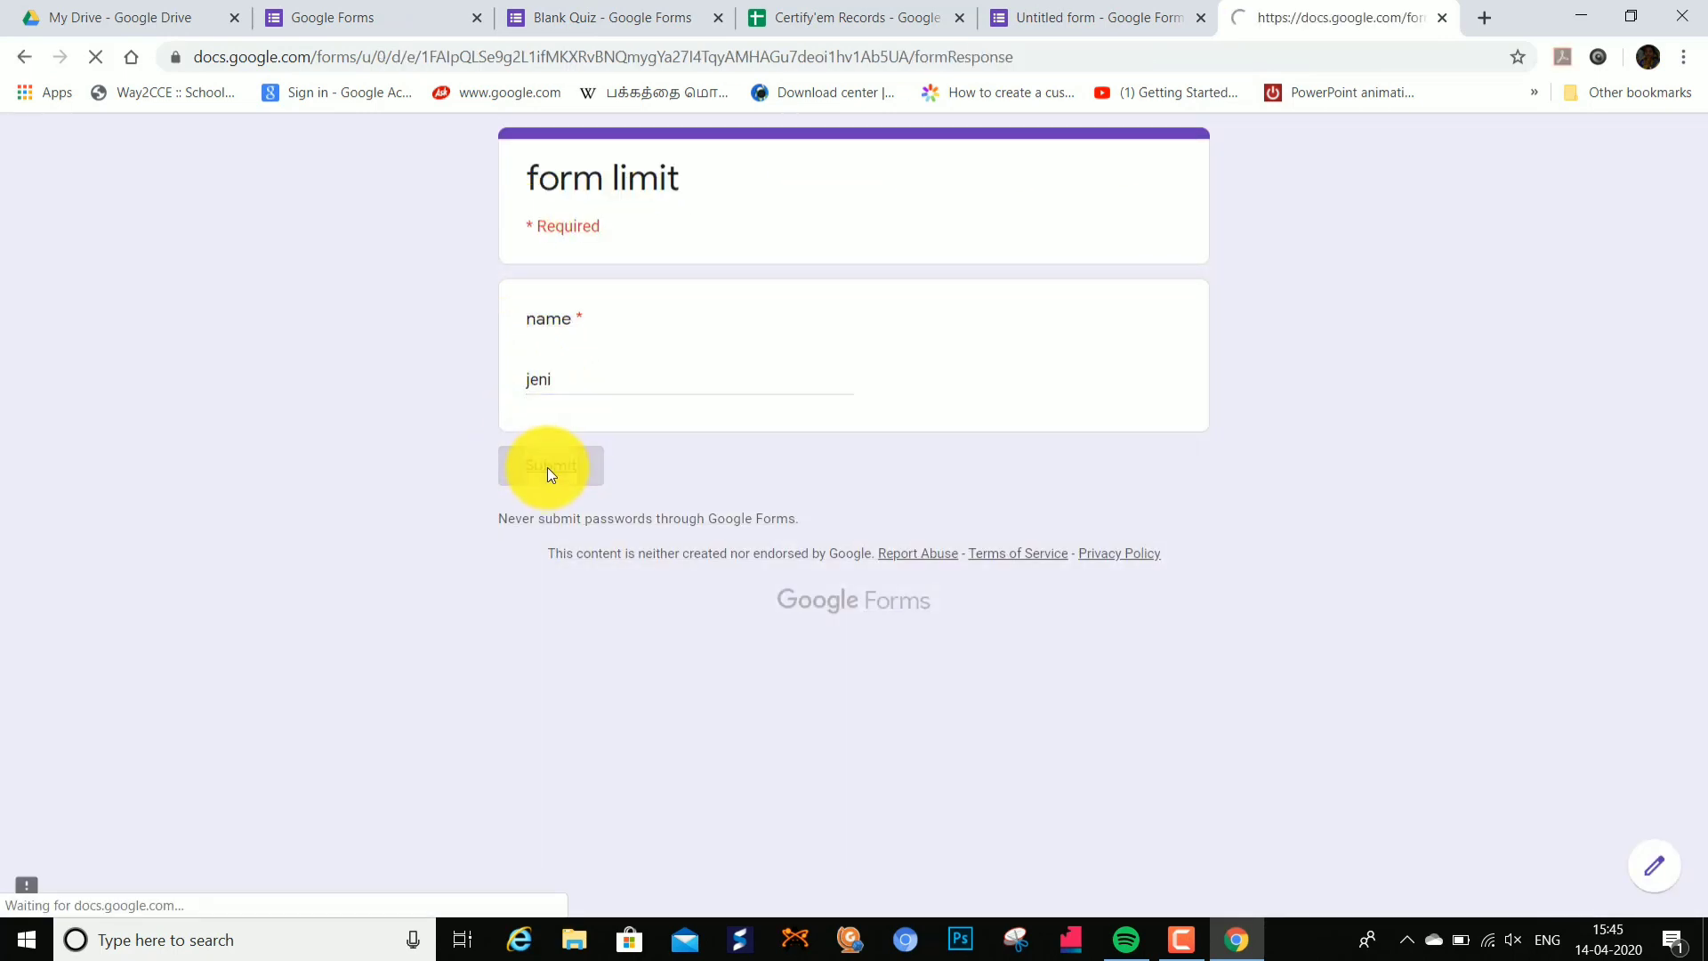
Step: Submit a second and a third test response to the form, each with a different respondent's name
left_click(669, 295)
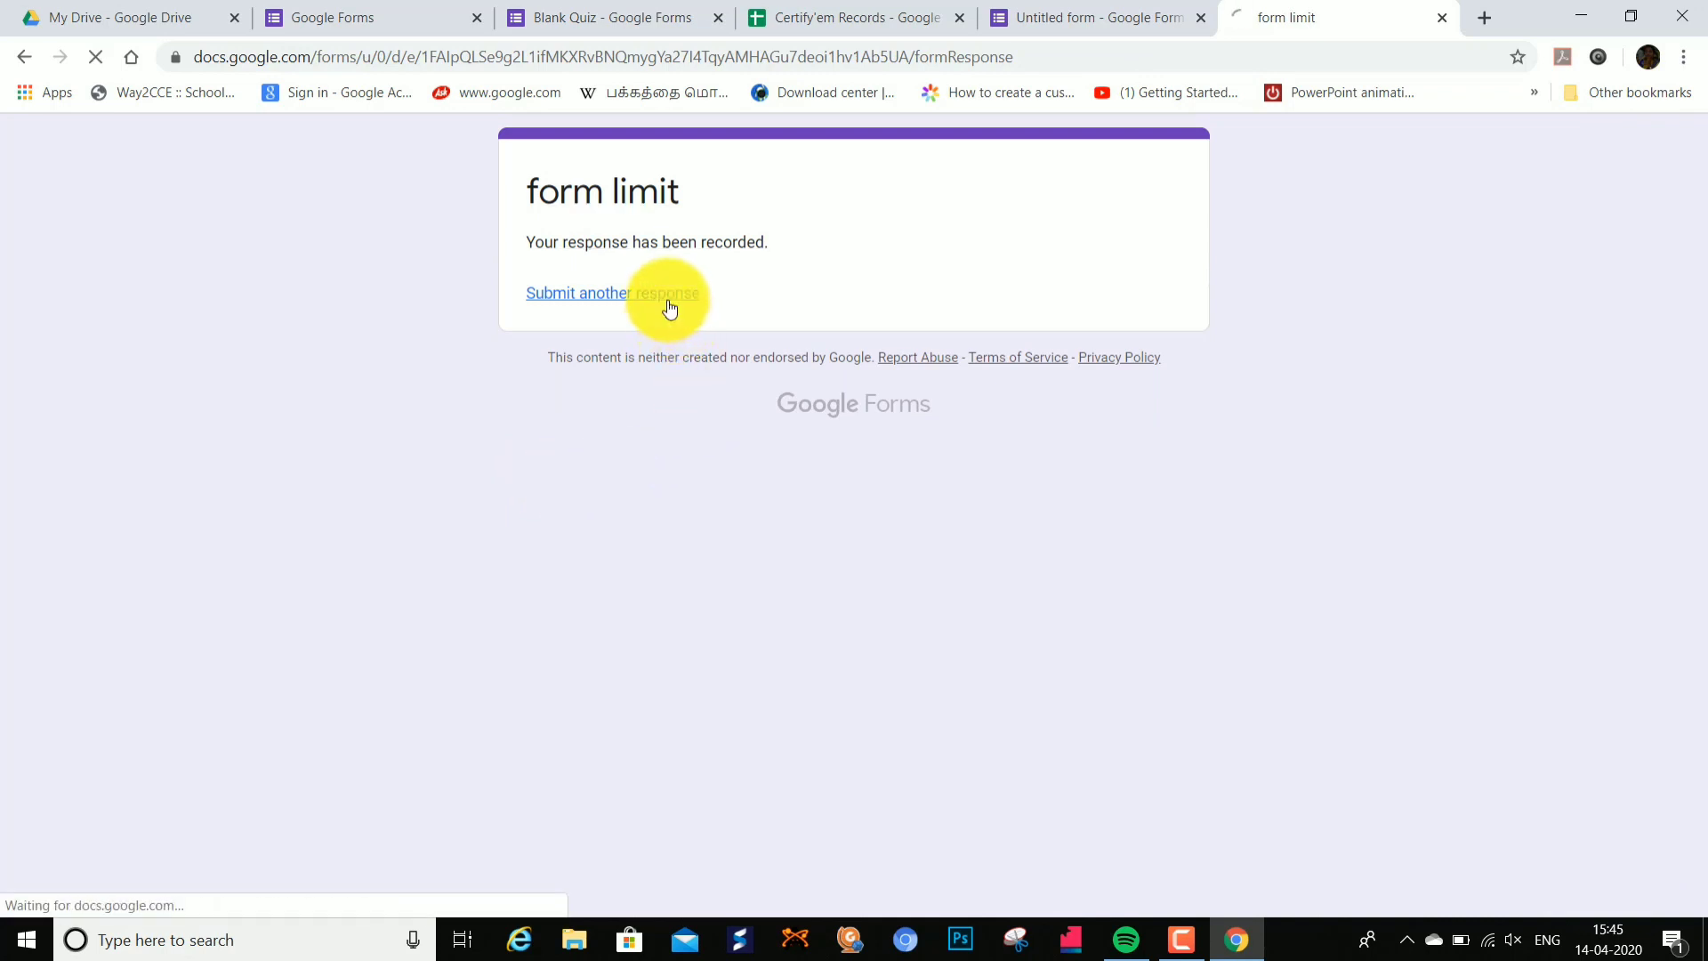
left_click(555, 372)
type("iniya")
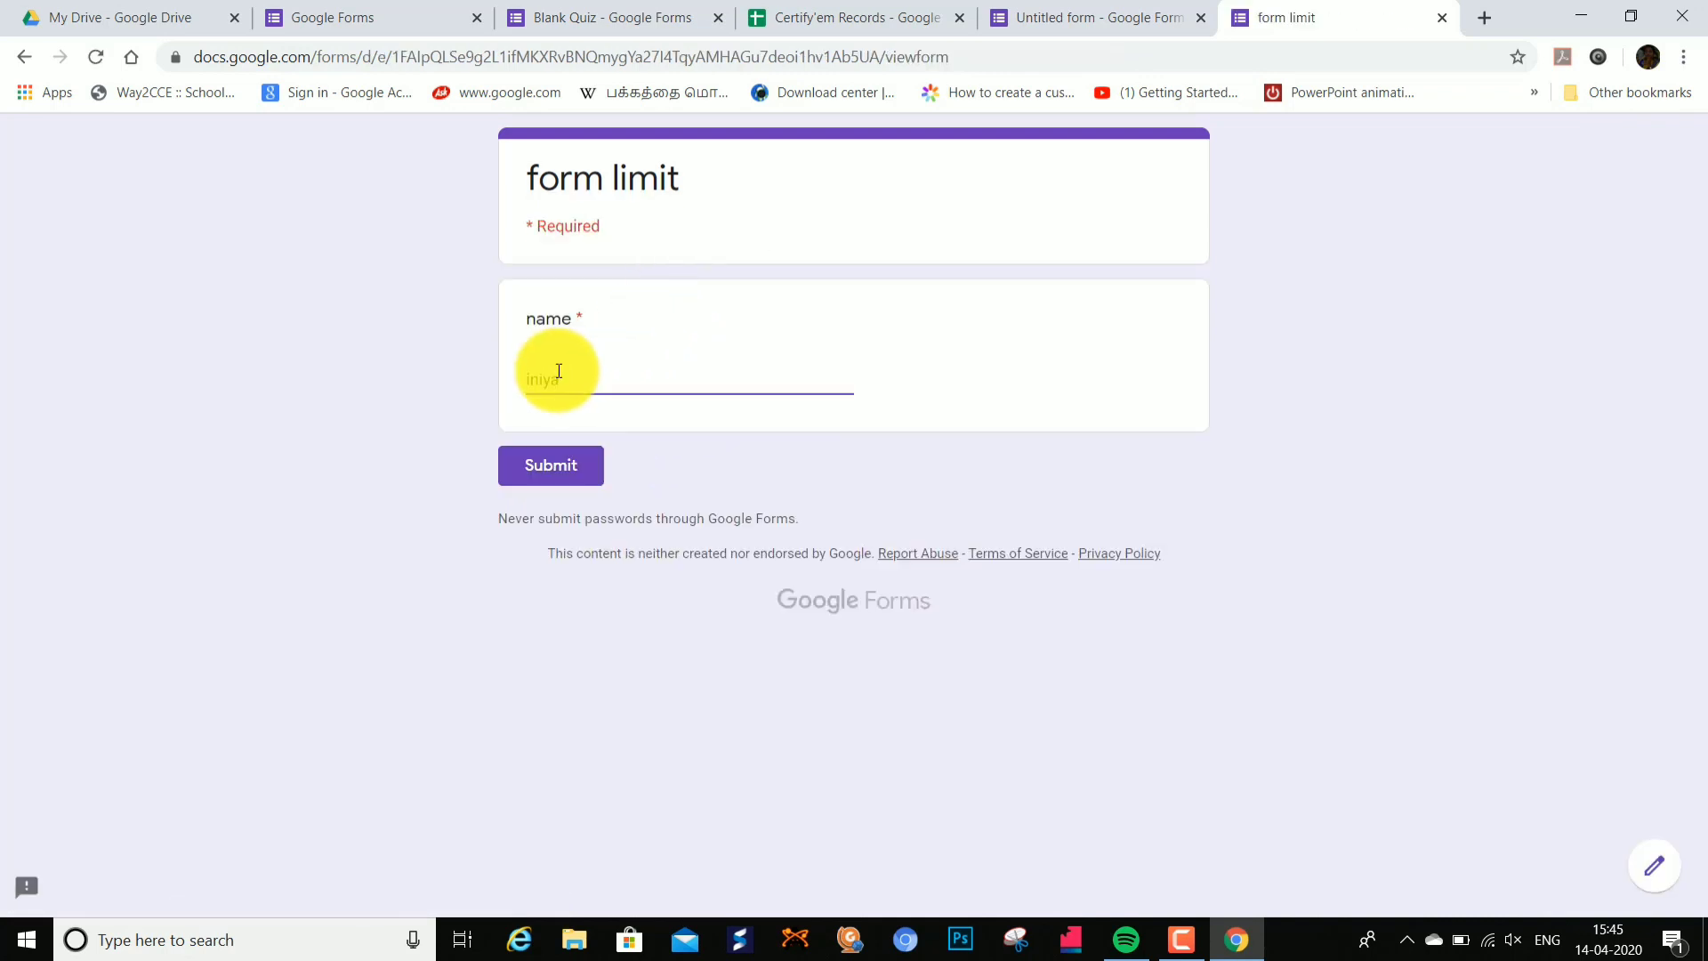
left_click(555, 465)
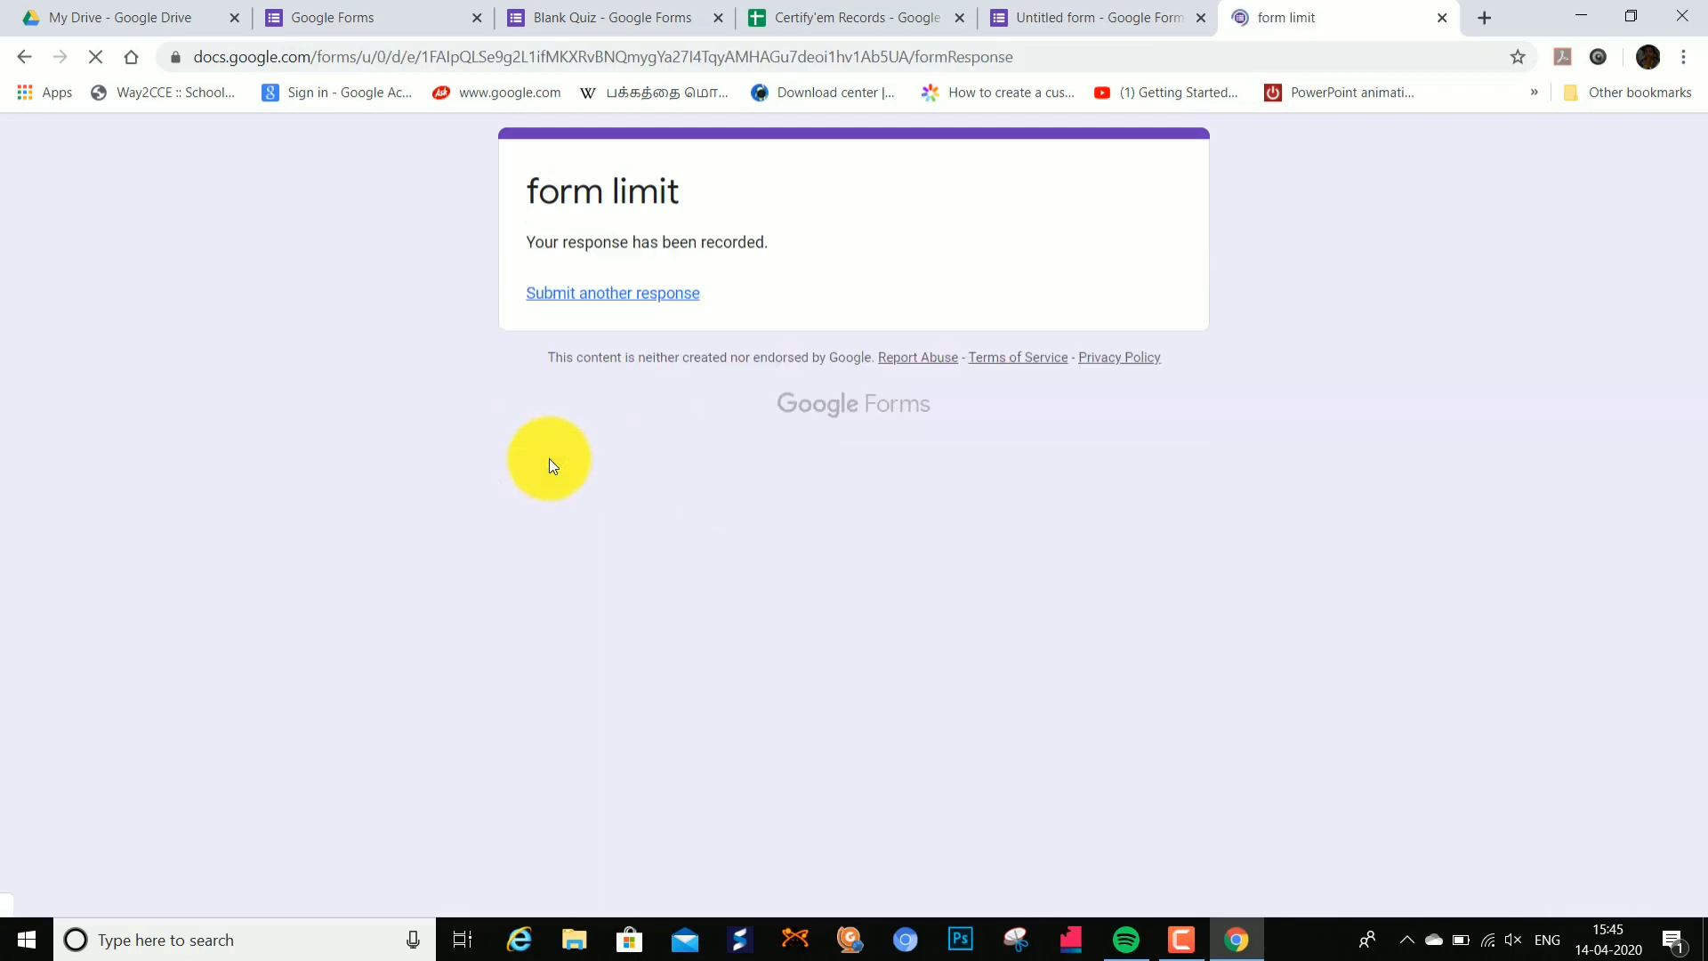
left_click(603, 293)
left_click(609, 380)
type("tanya")
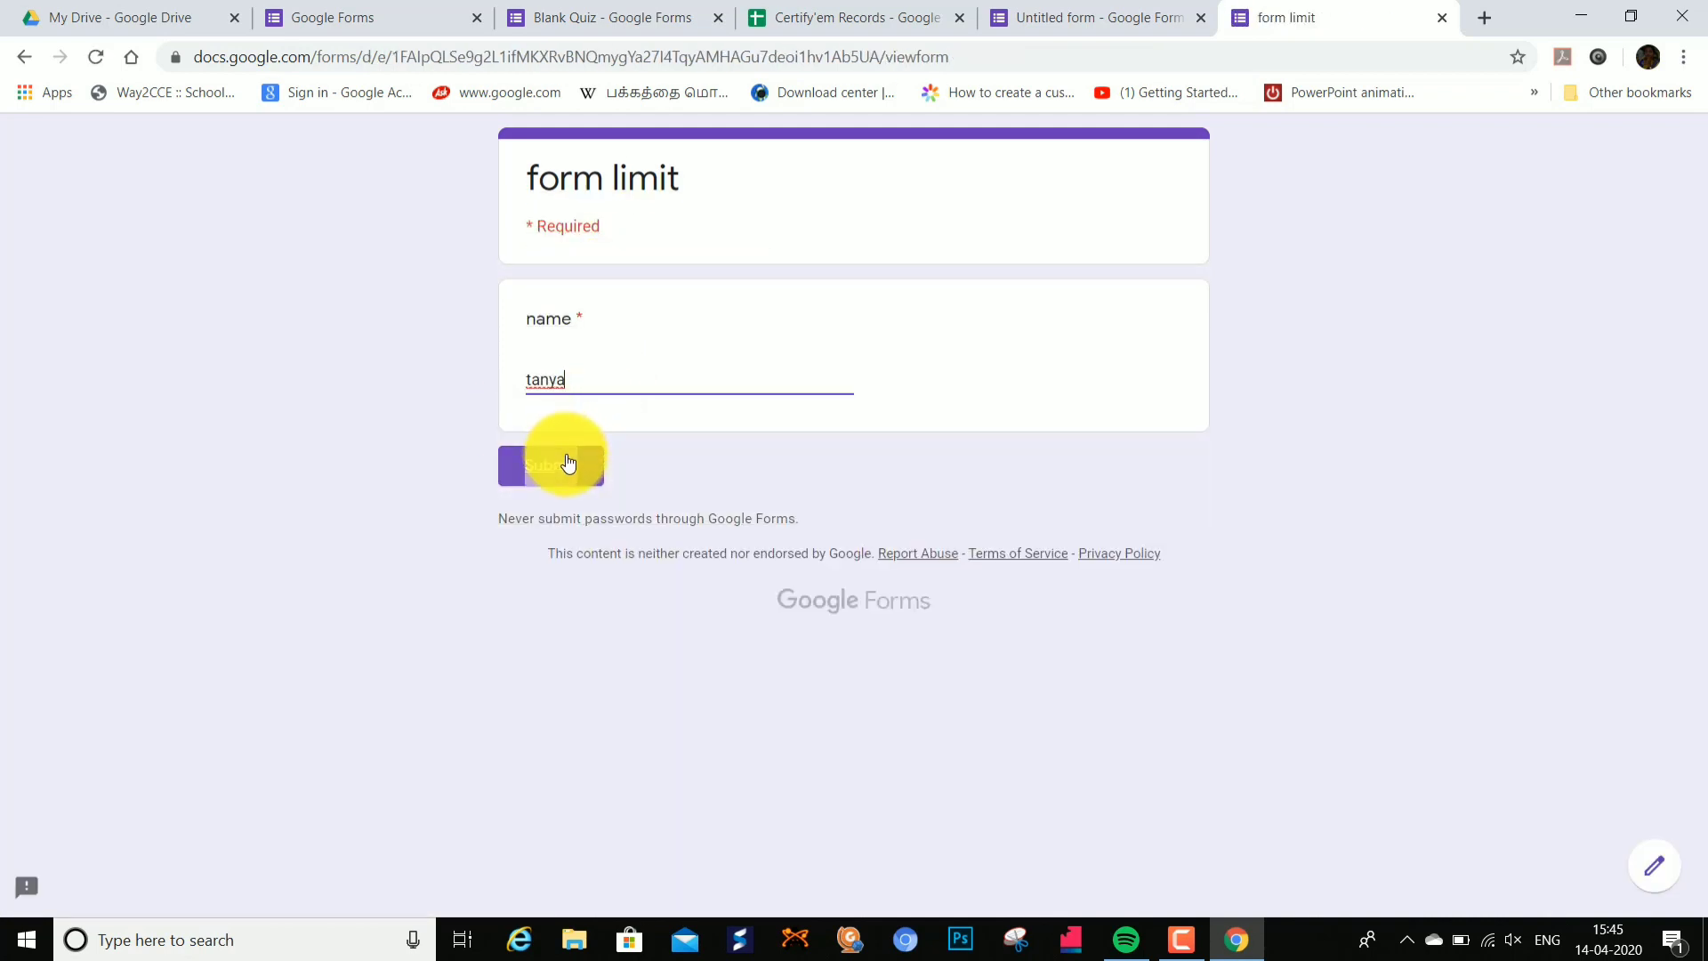
left_click(571, 466)
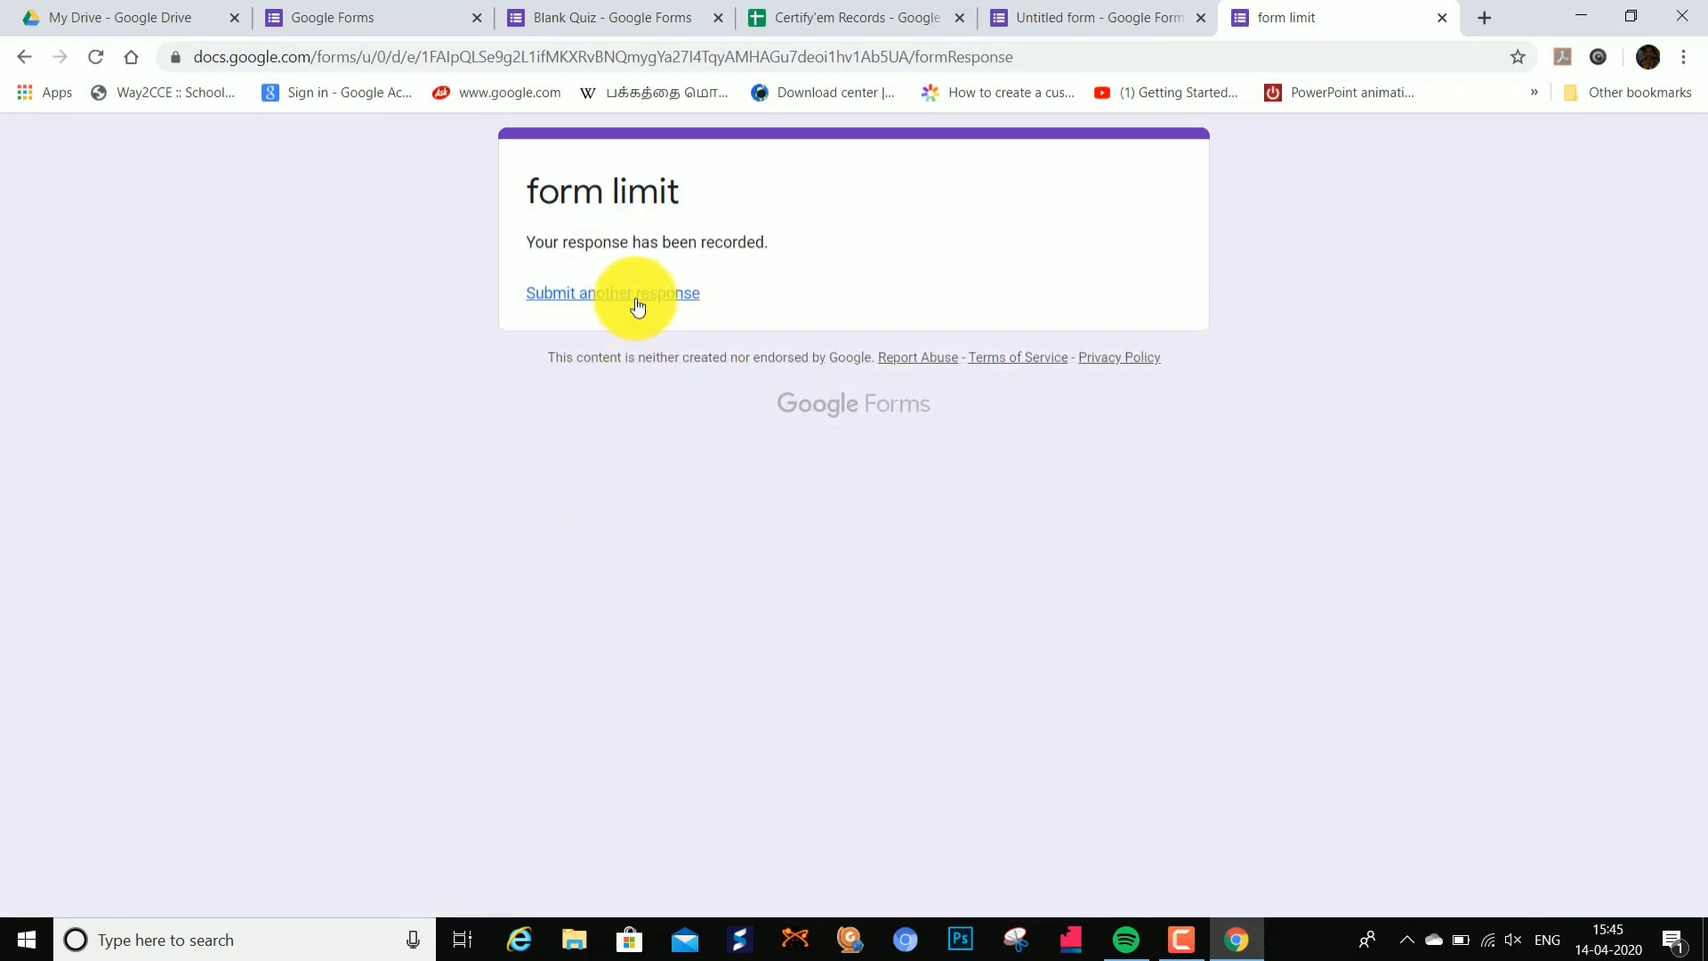
Step: Submit a fourth and a fifth test response, again entering a different respondent's name each time
left_click(646, 294)
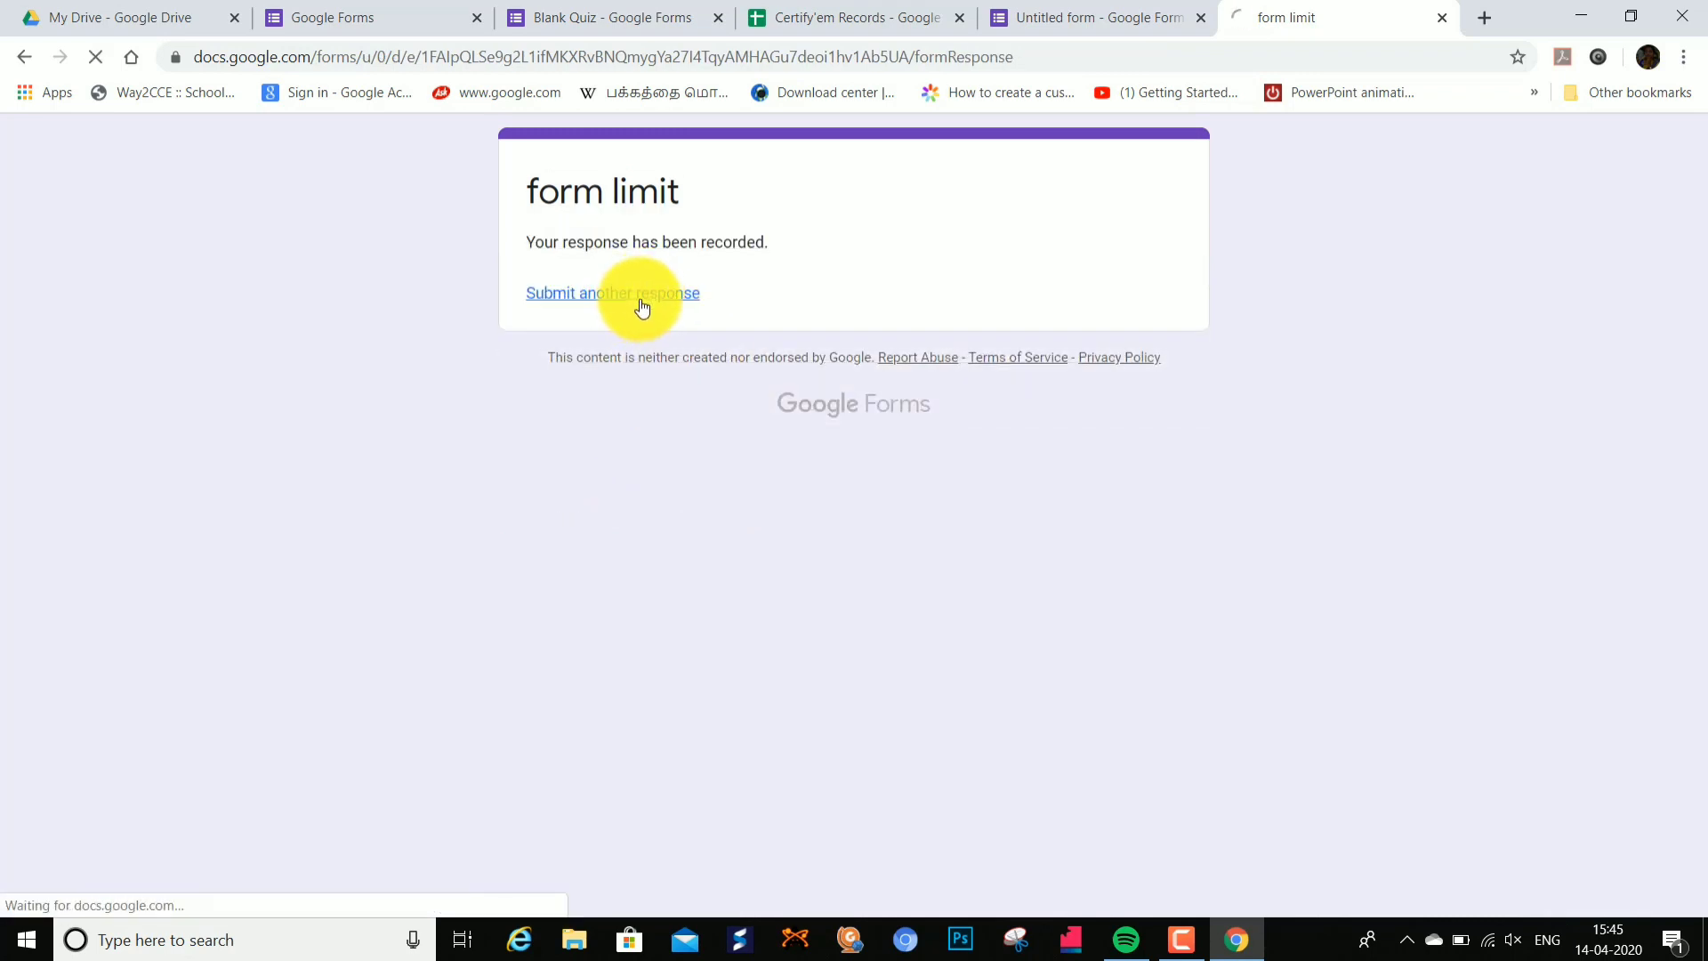
left_click(557, 378)
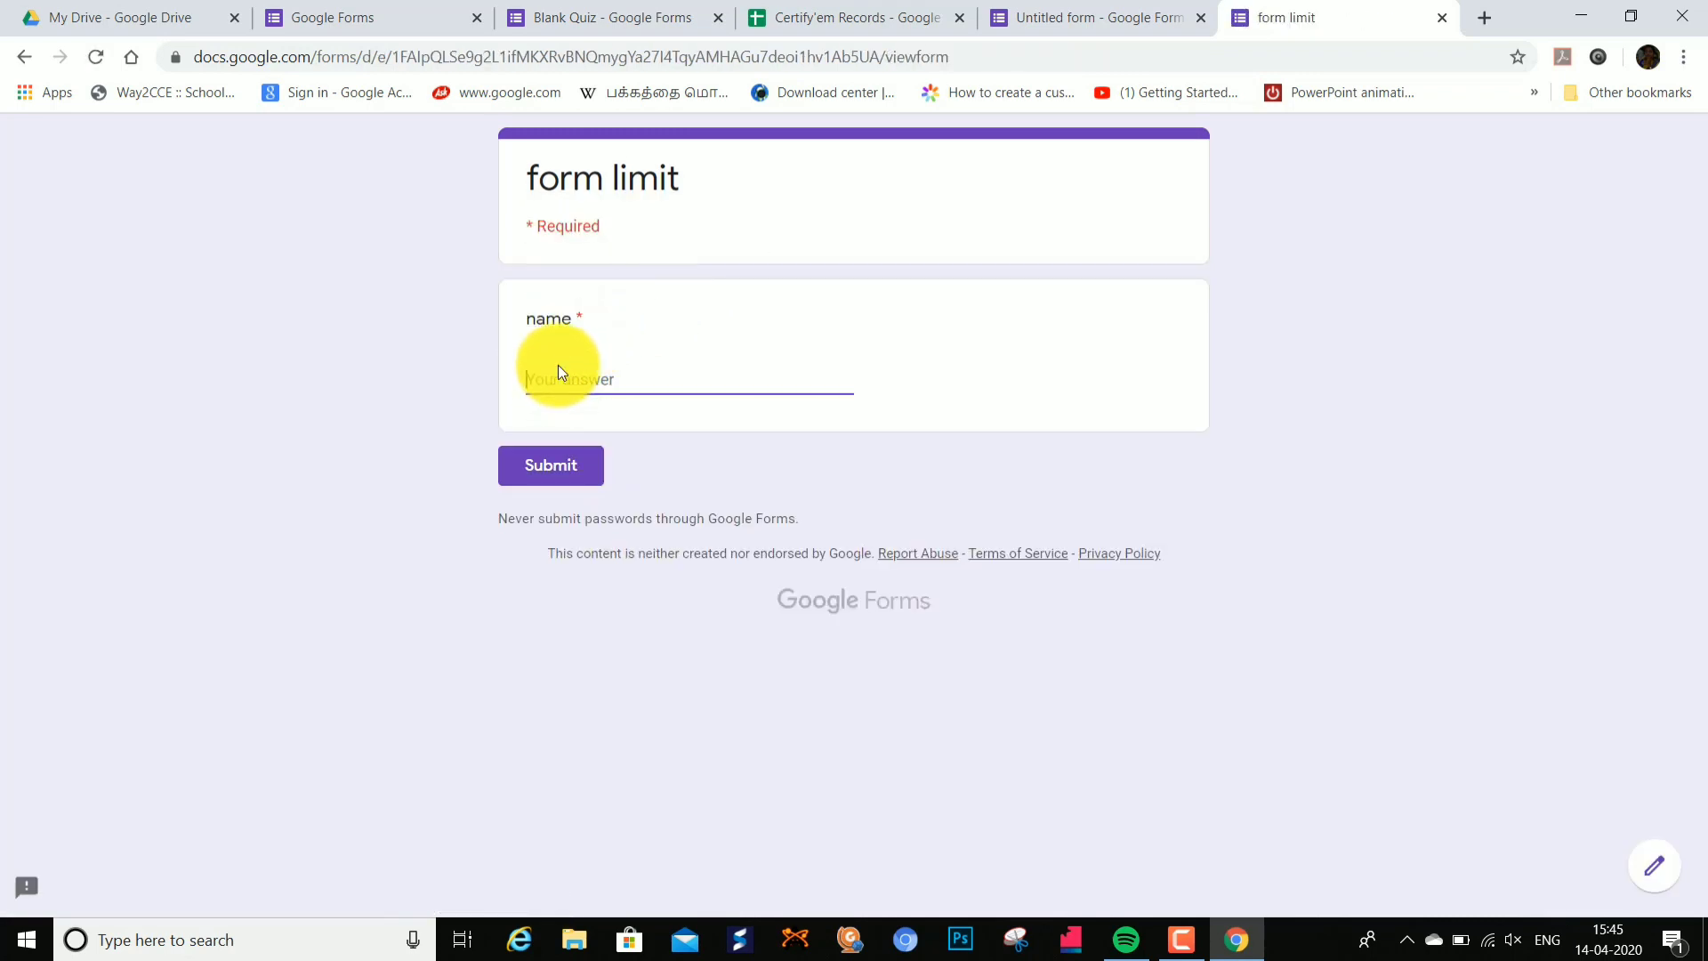
type("deni")
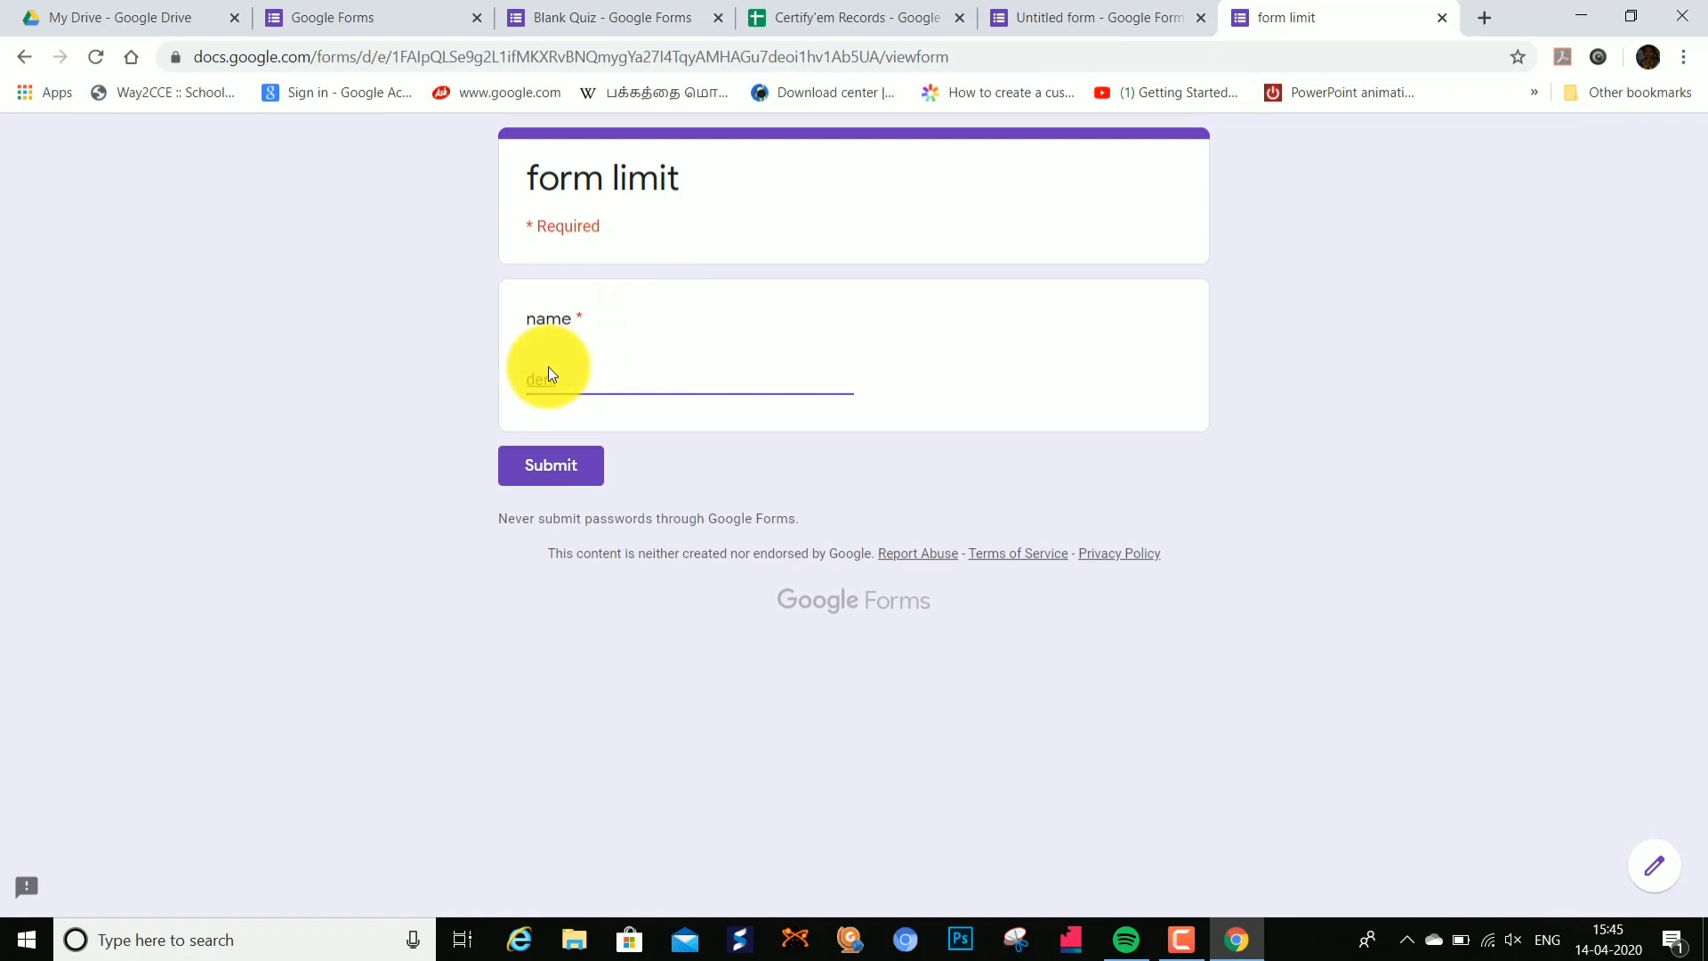
left_click(572, 465)
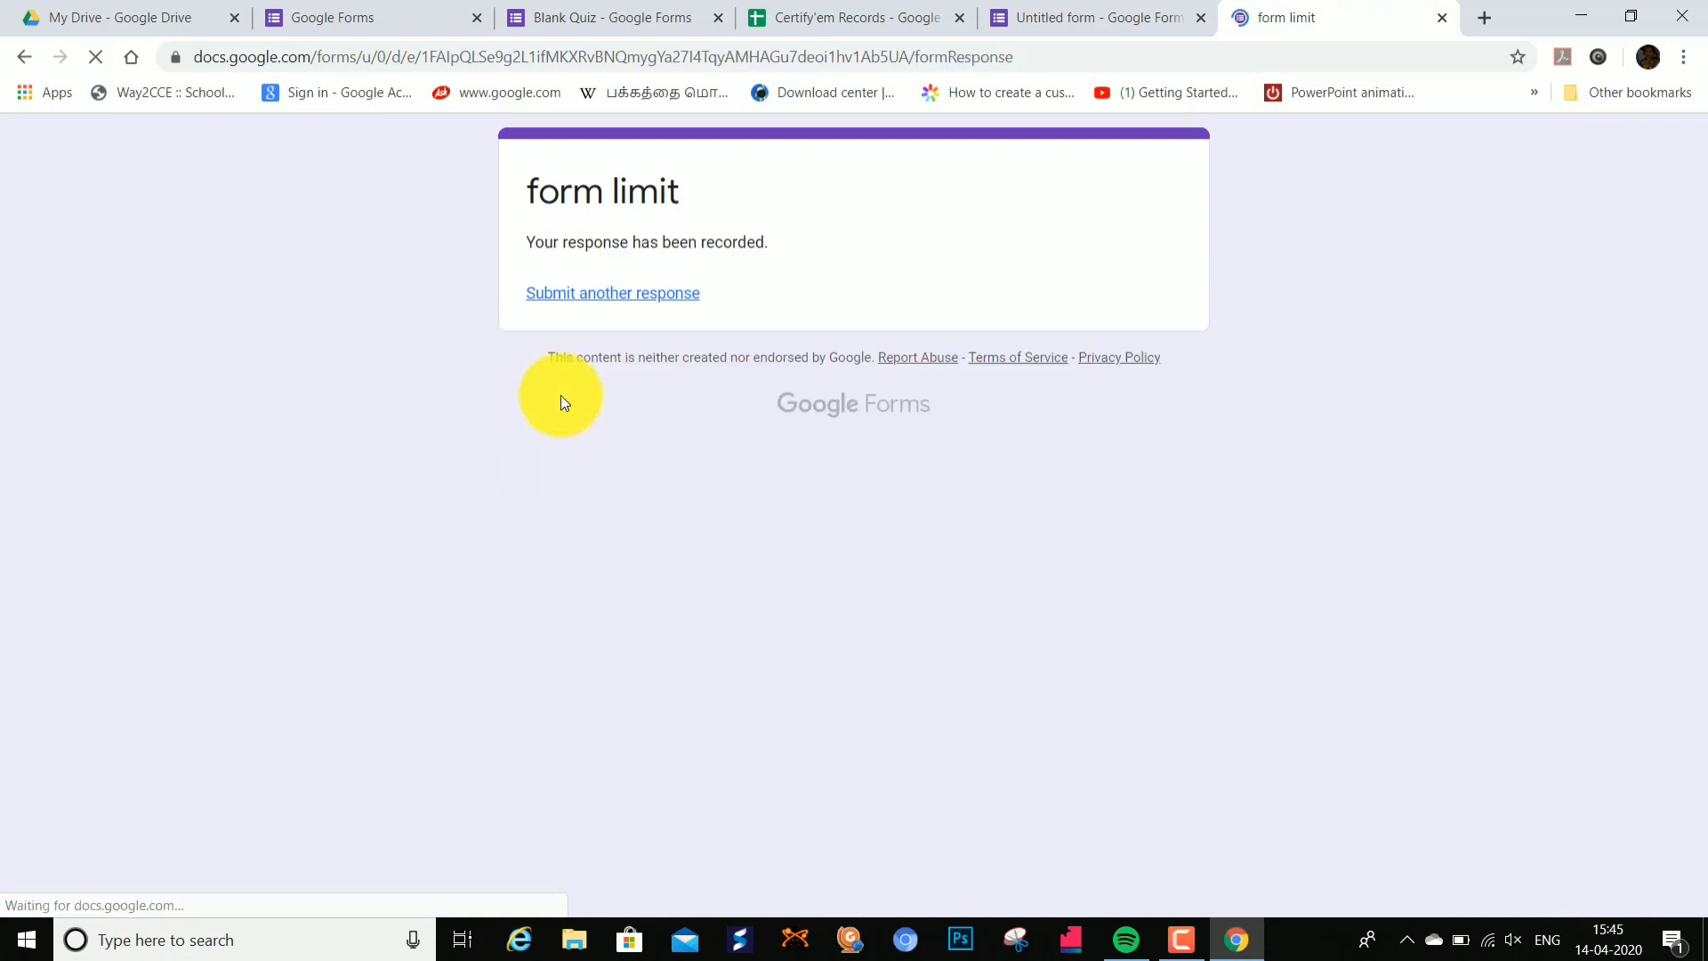
left_click(618, 303)
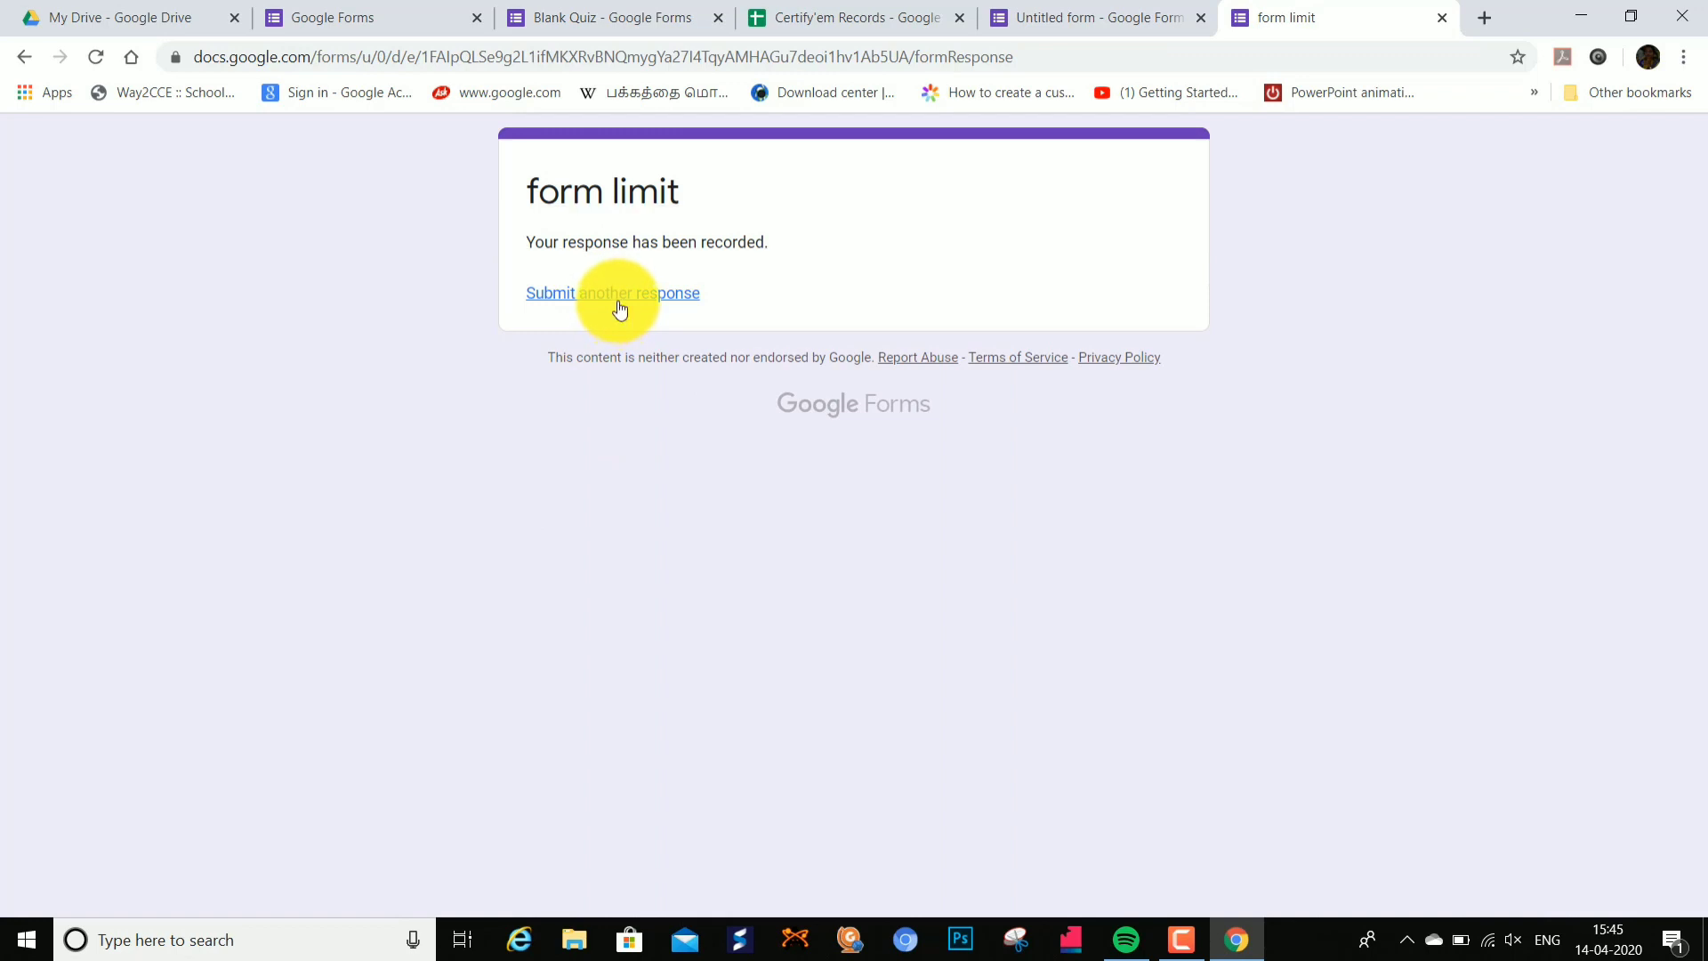
left_click(545, 378)
type("karthi")
left_click(570, 465)
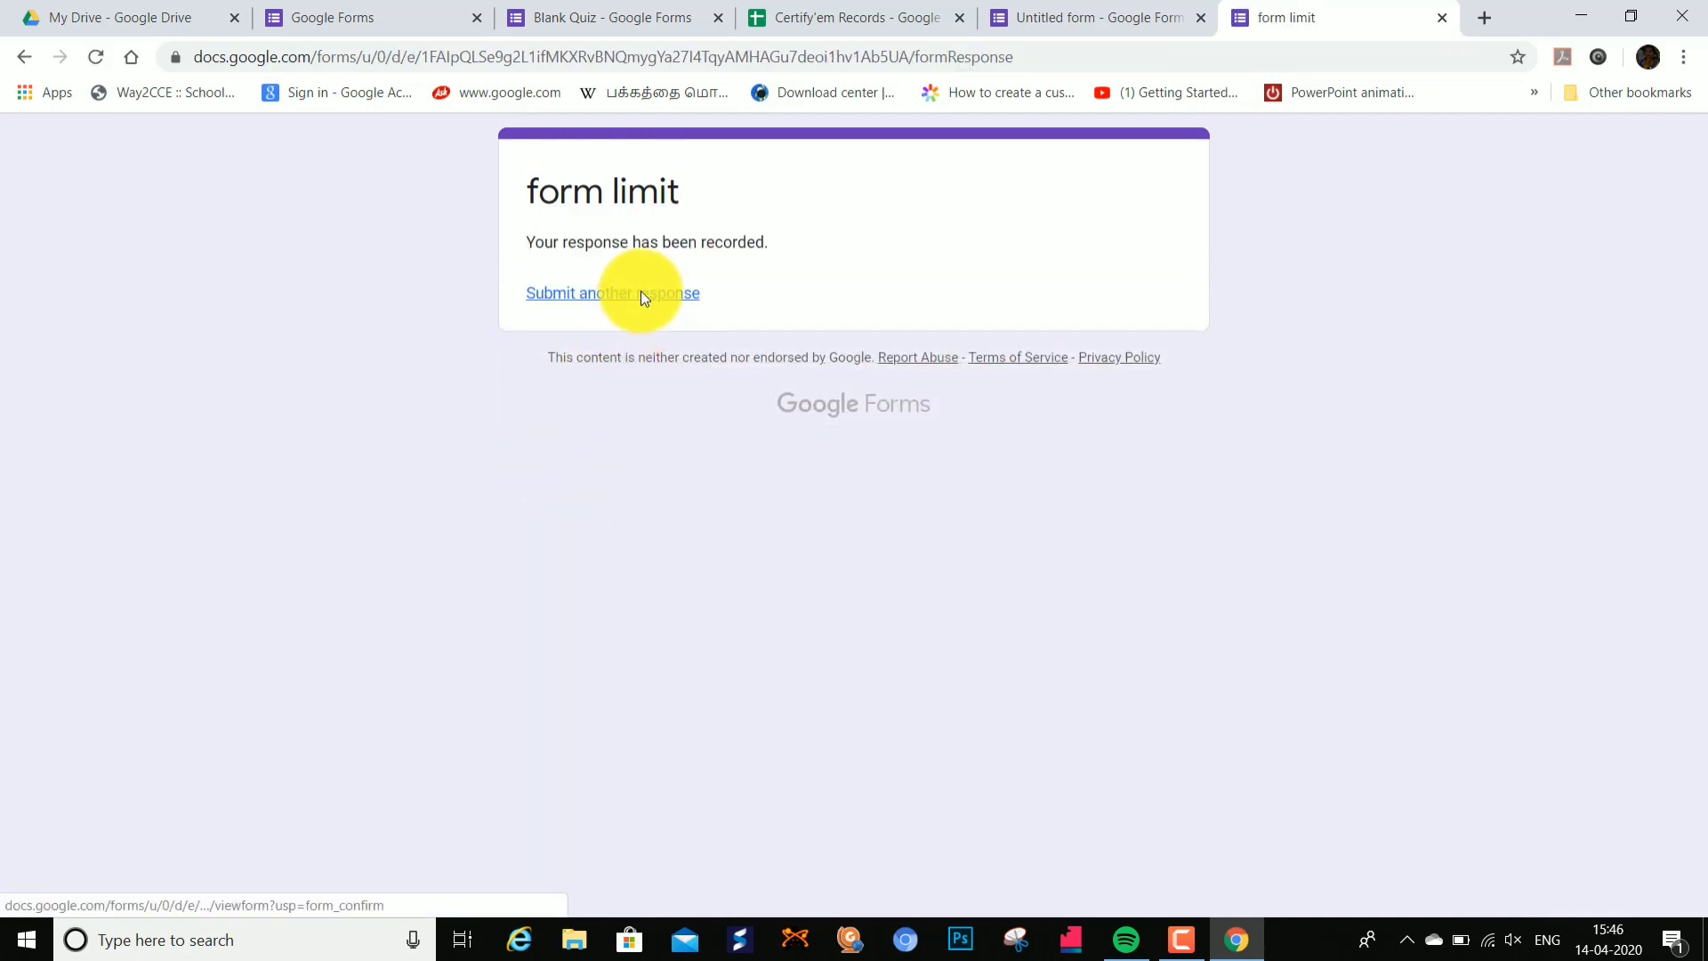
Step: Try to start a sixth response to test the limit, and check the collected responses in the form editor
left_click(640, 296)
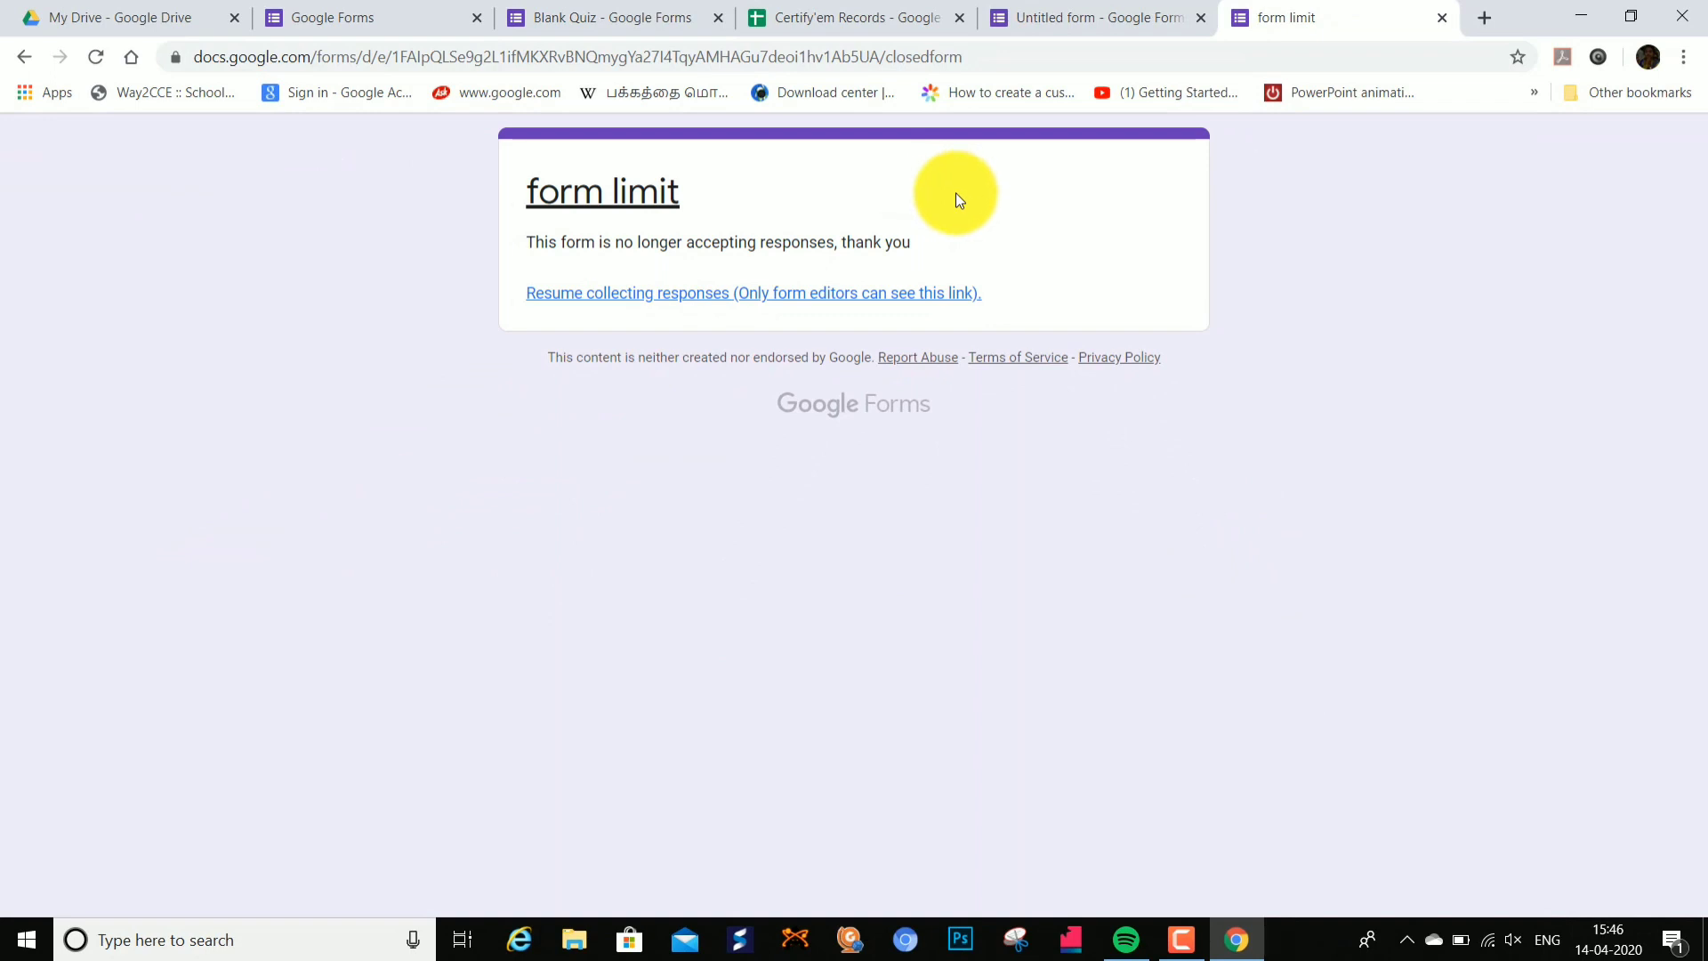
left_click(1092, 13)
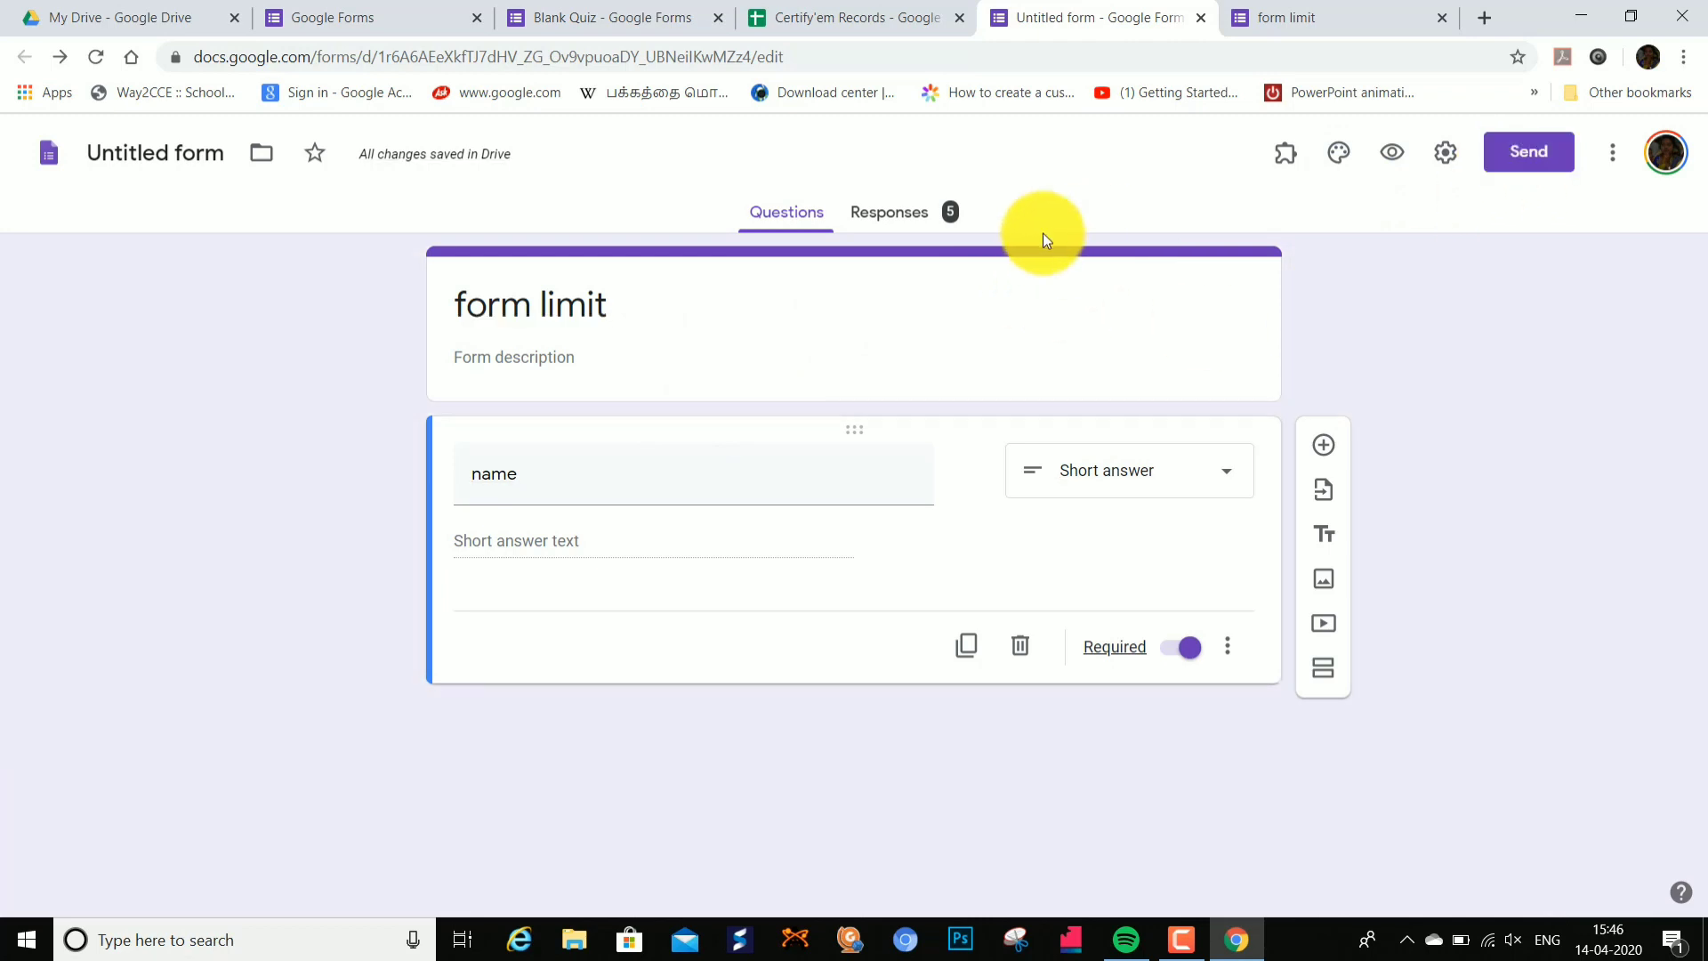
left_click(923, 212)
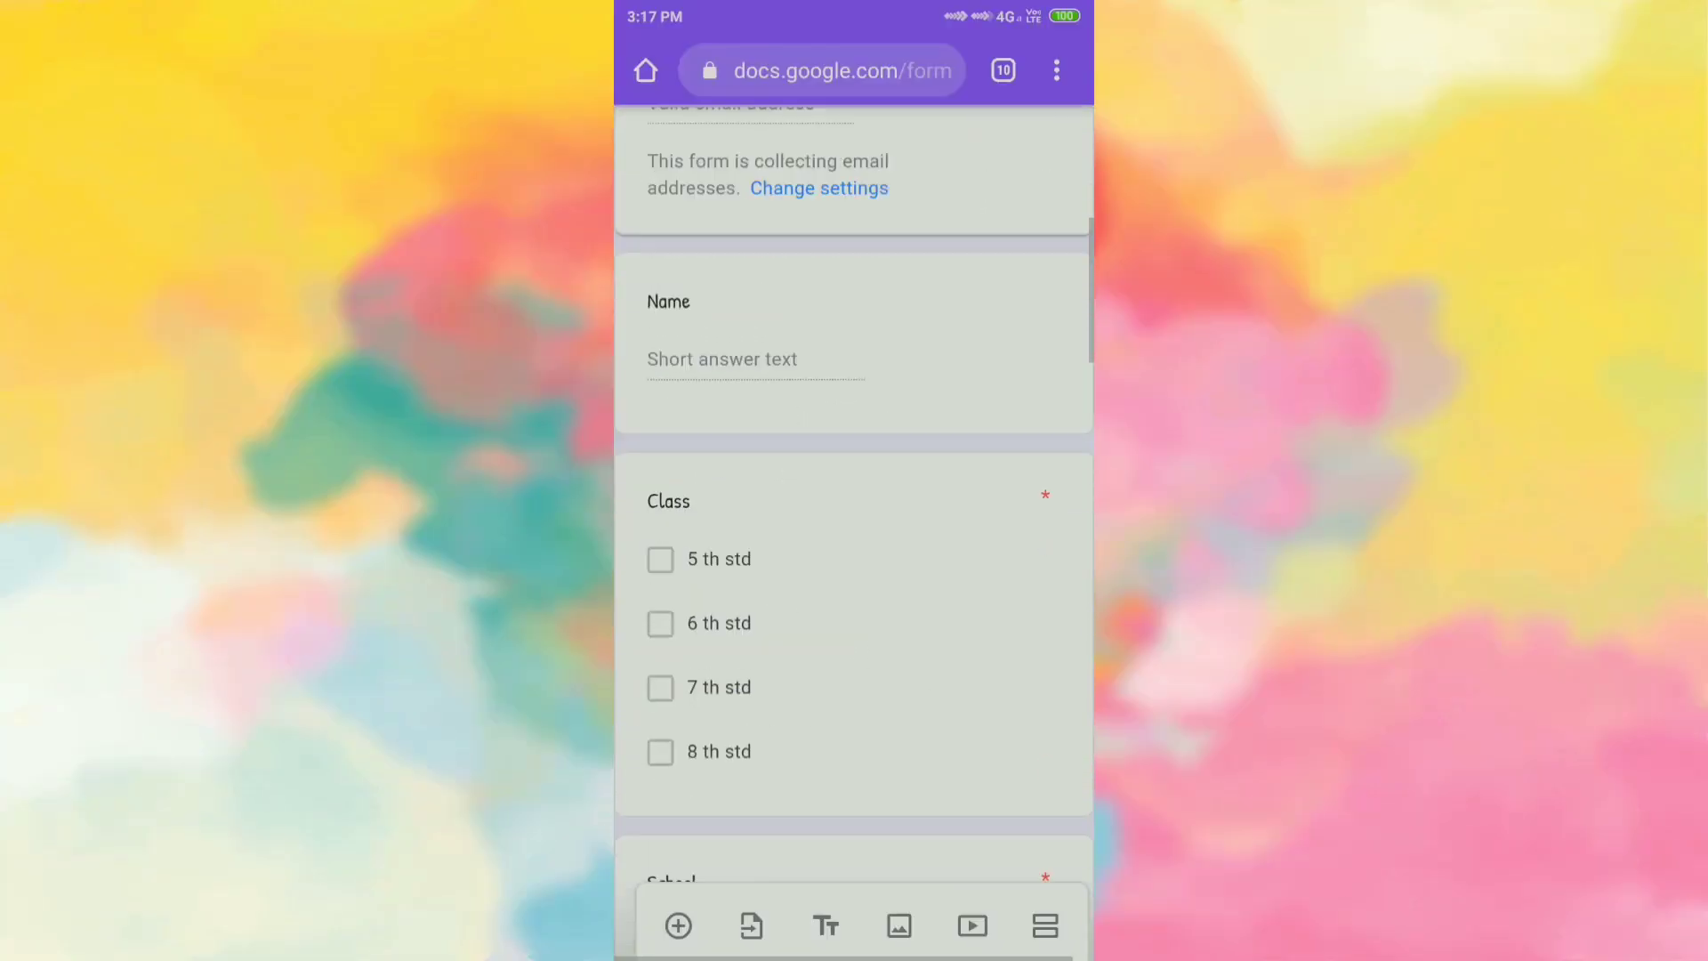
Step: In the phone's browser, try to open the add-ons for the "Basic test" form from its mobile view
scroll(855, 534, "up", 10)
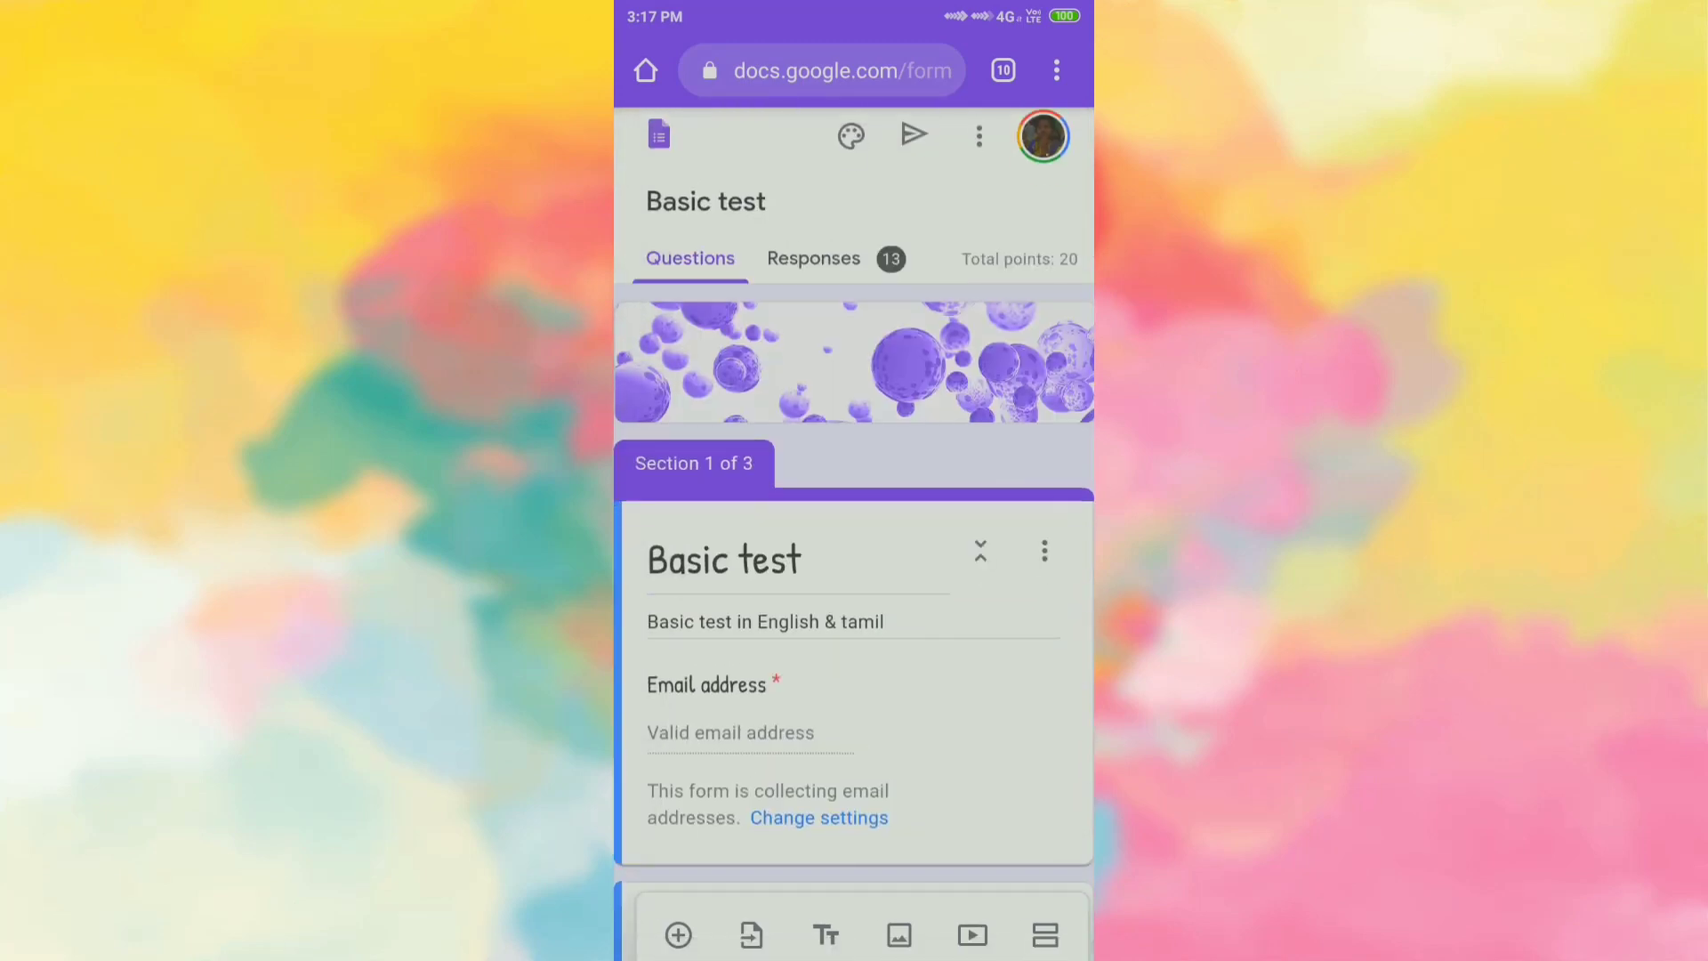
left_click(980, 135)
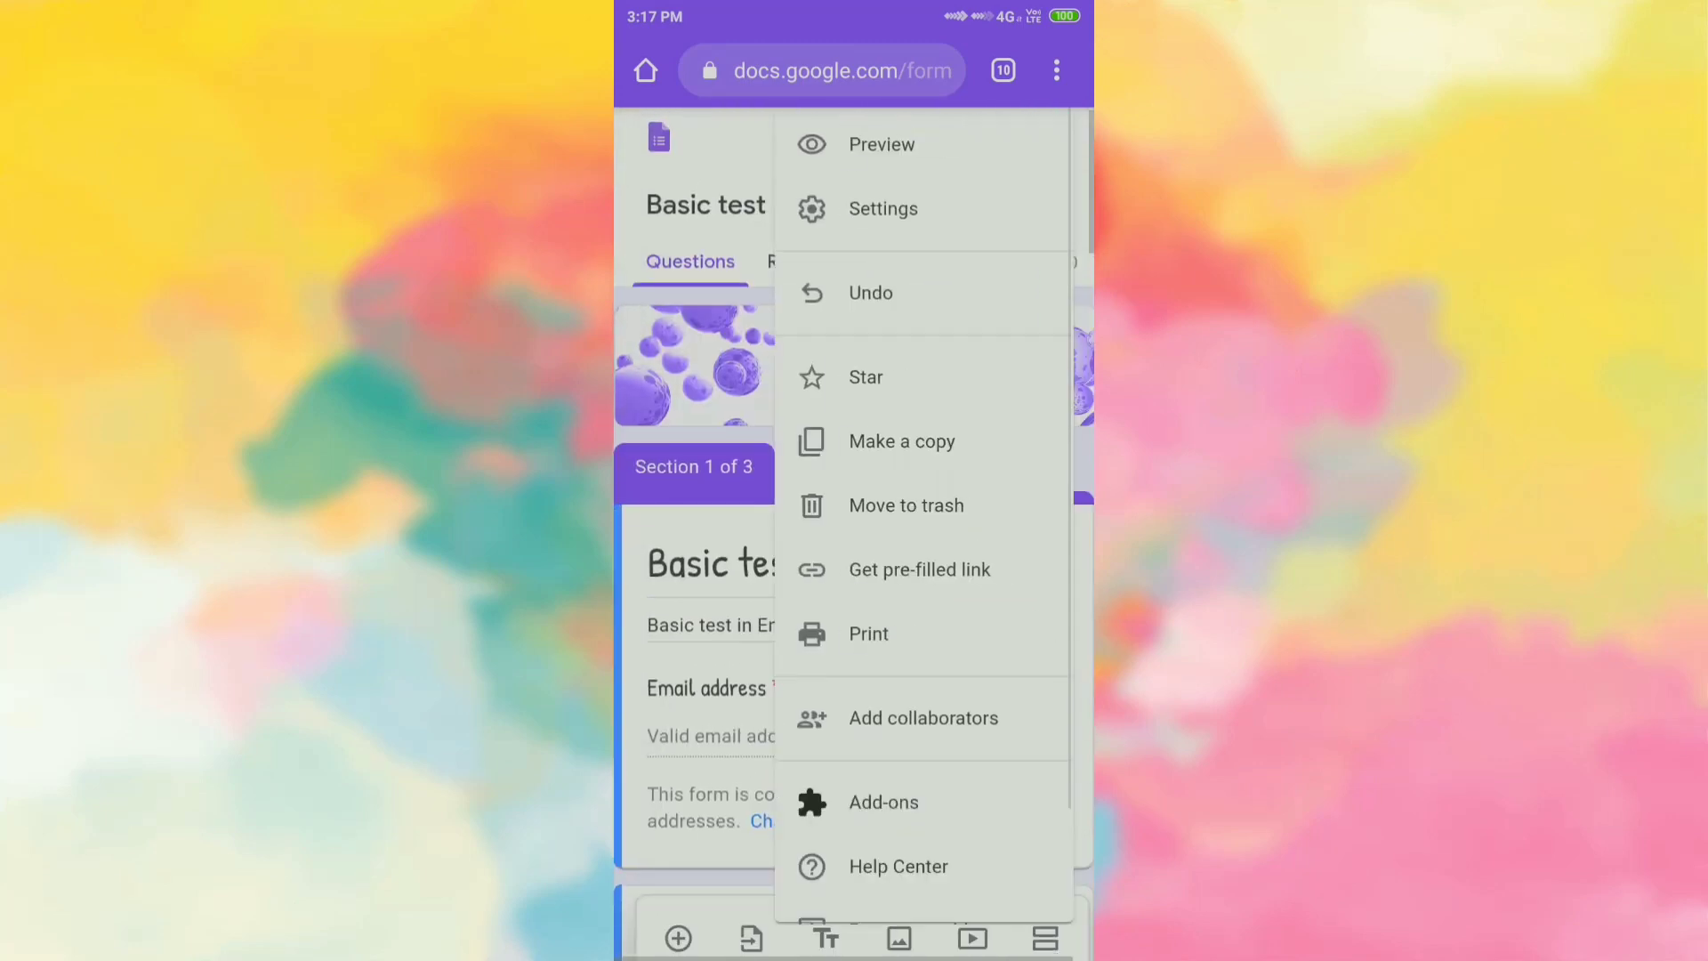
left_click(884, 801)
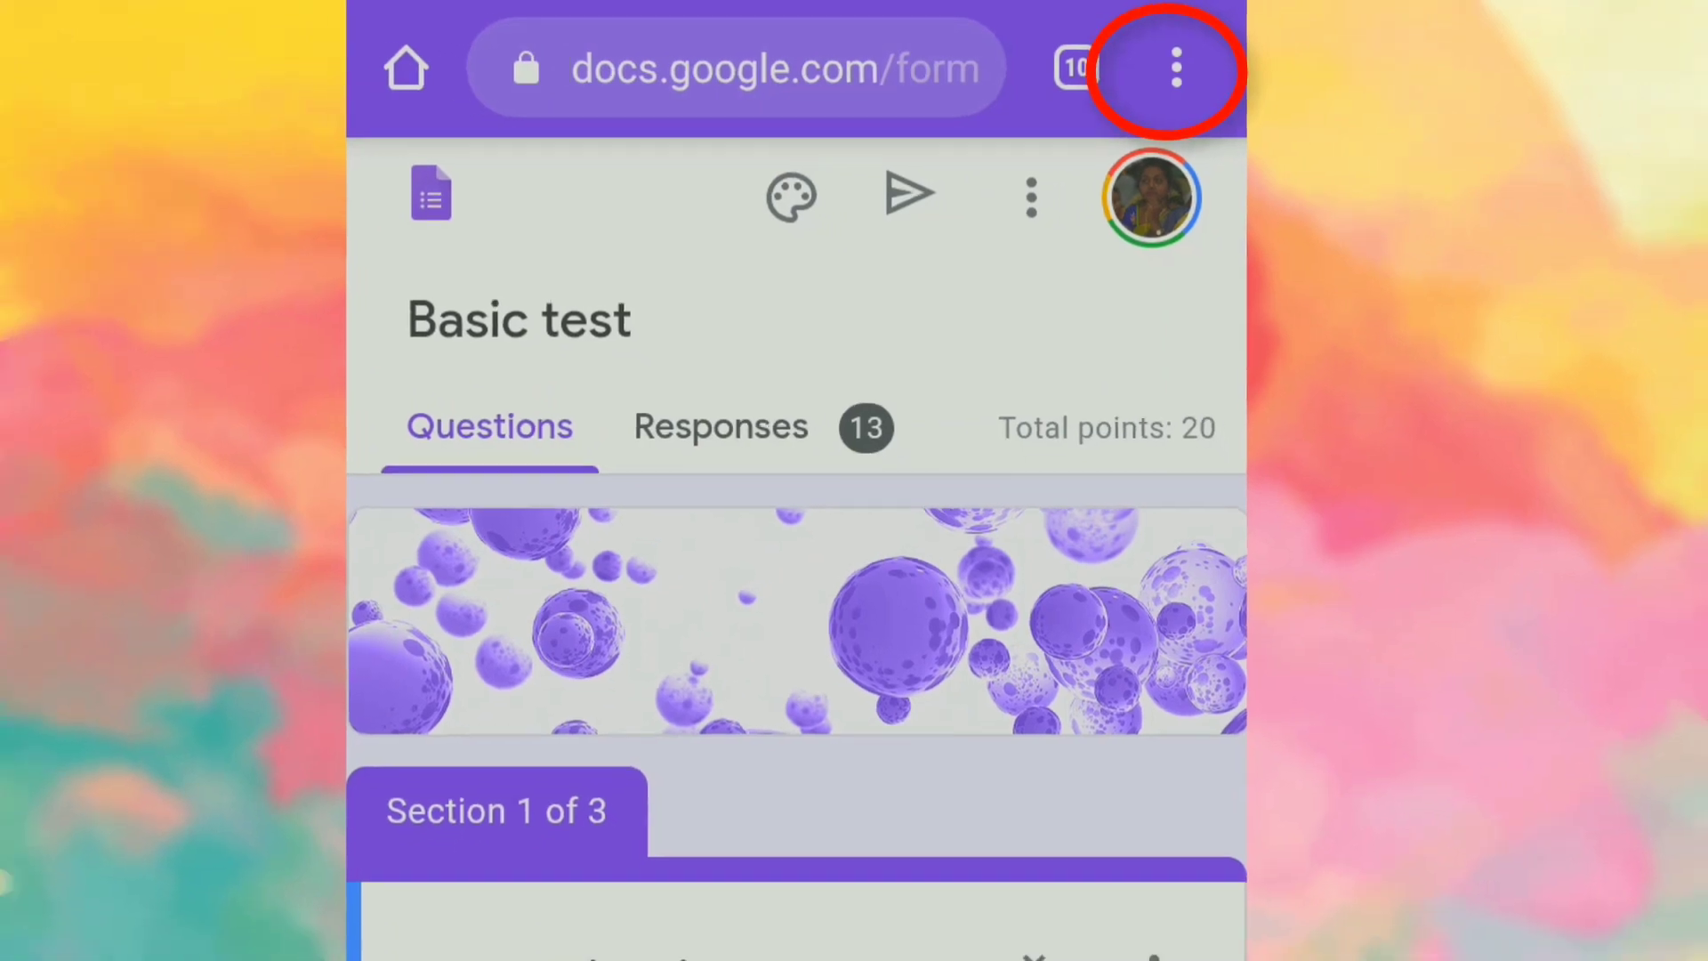
Step: Switch the "Basic test" form to the desktop site in the phone browser and open its add-ons marketplace
left_click(1191, 68)
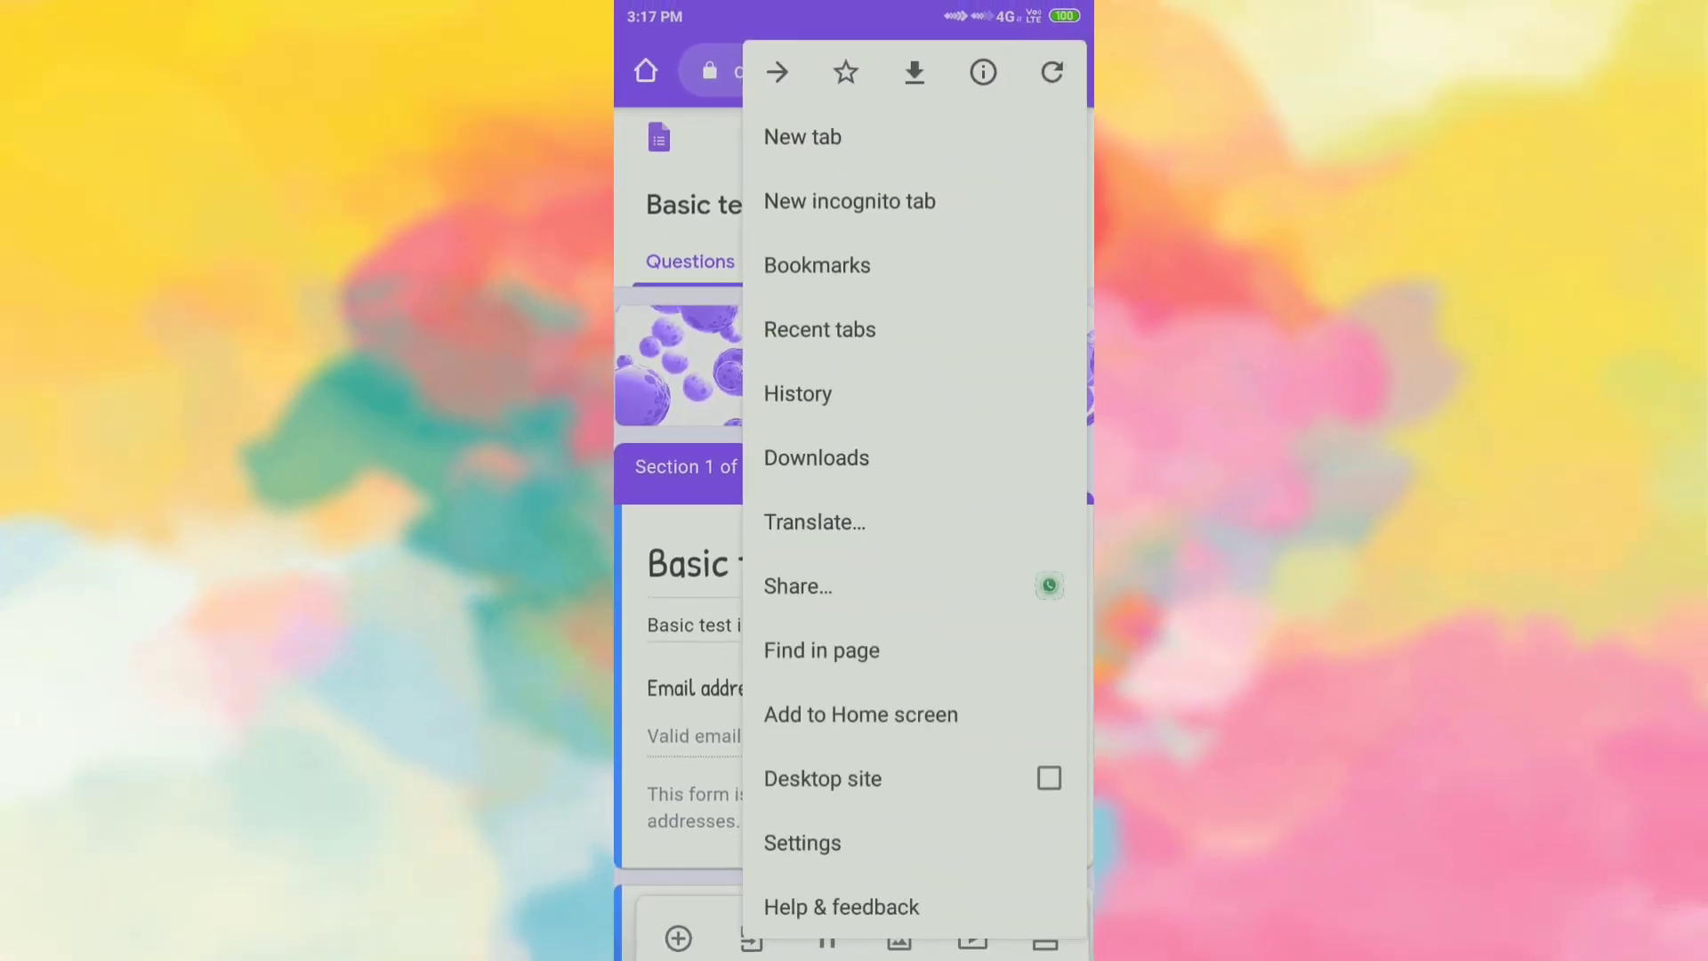
left_click(823, 779)
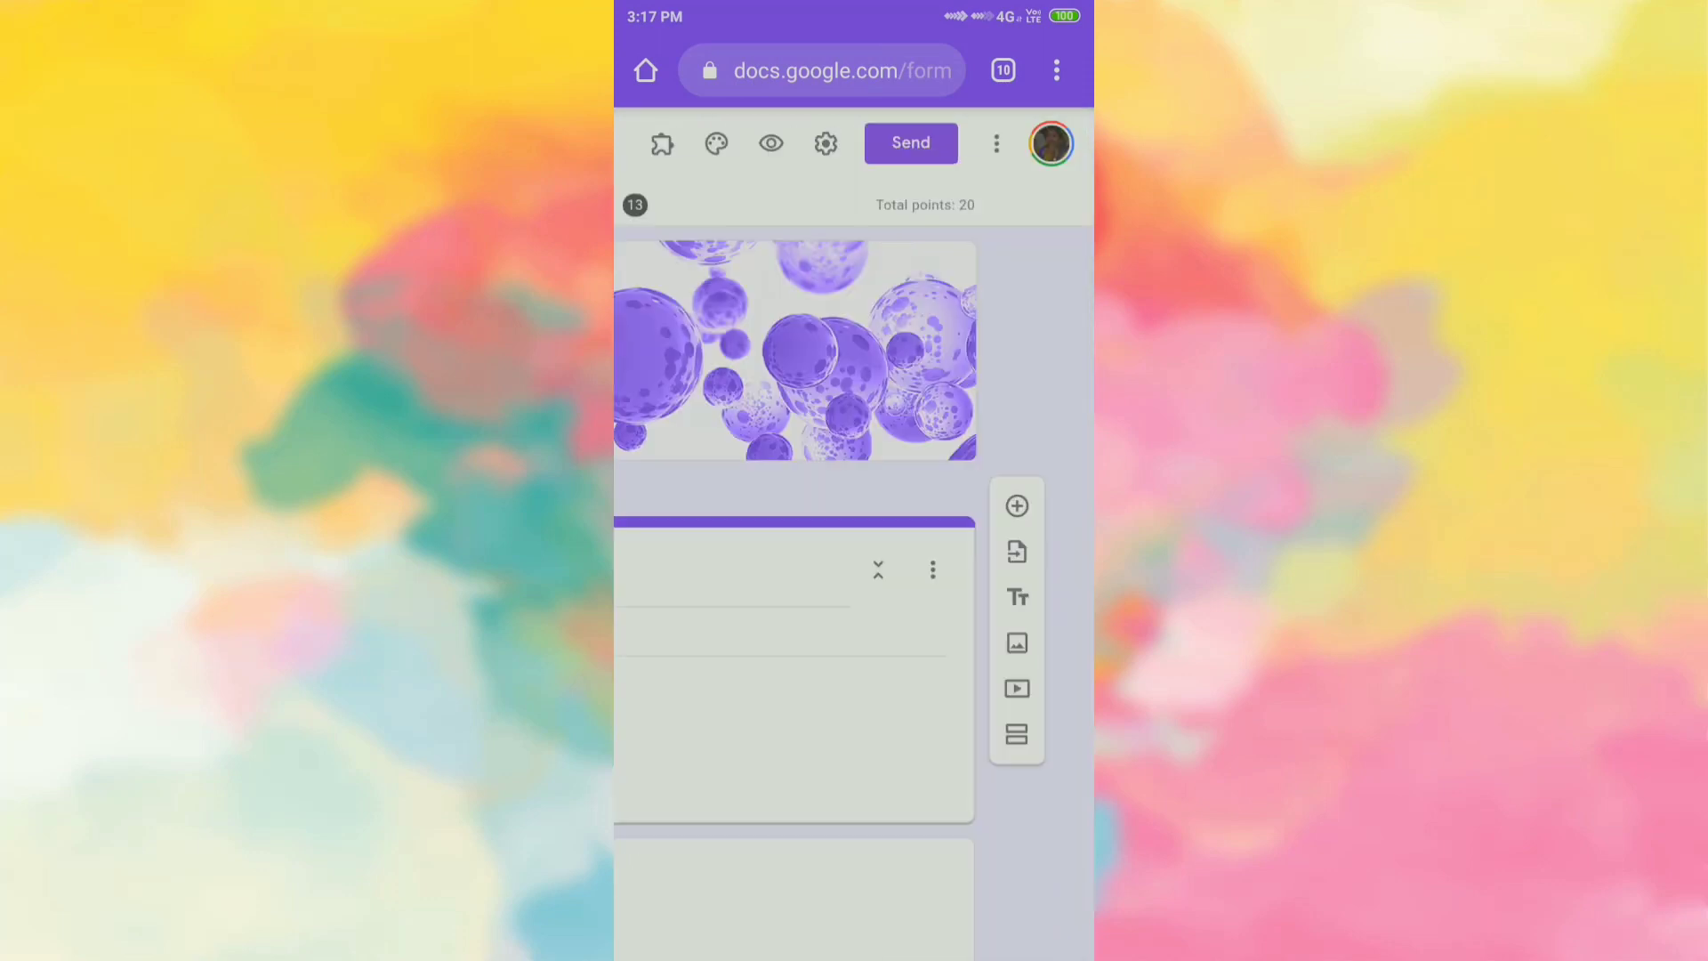
left_click(997, 143)
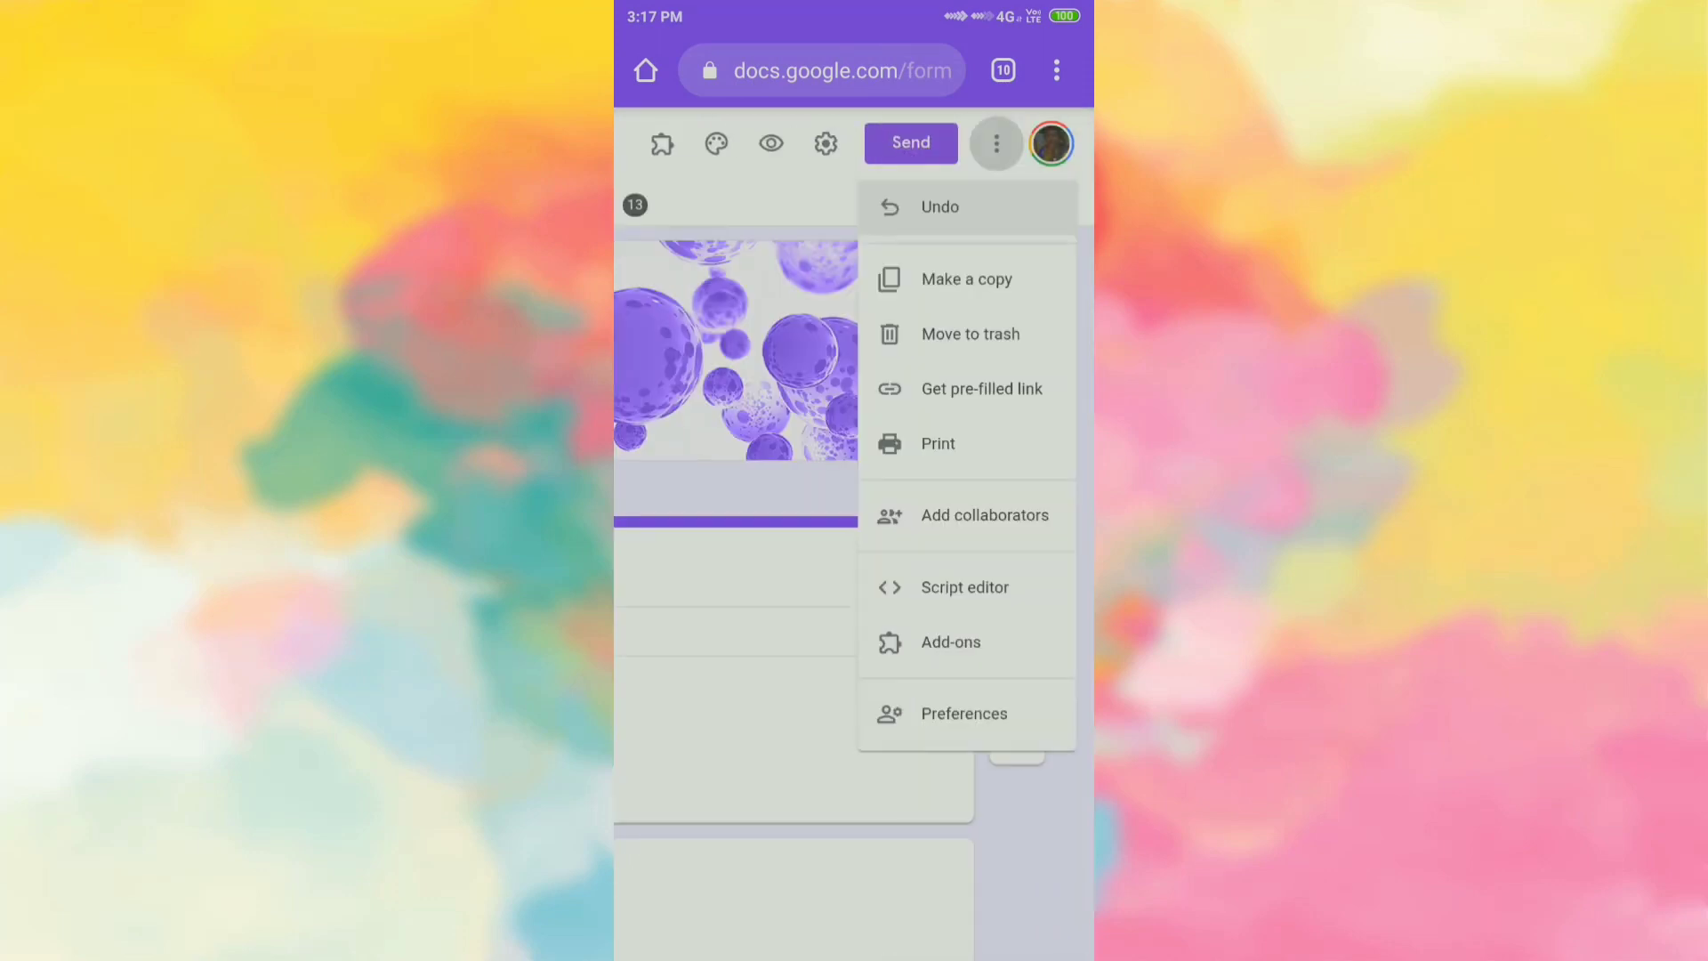
left_click(951, 641)
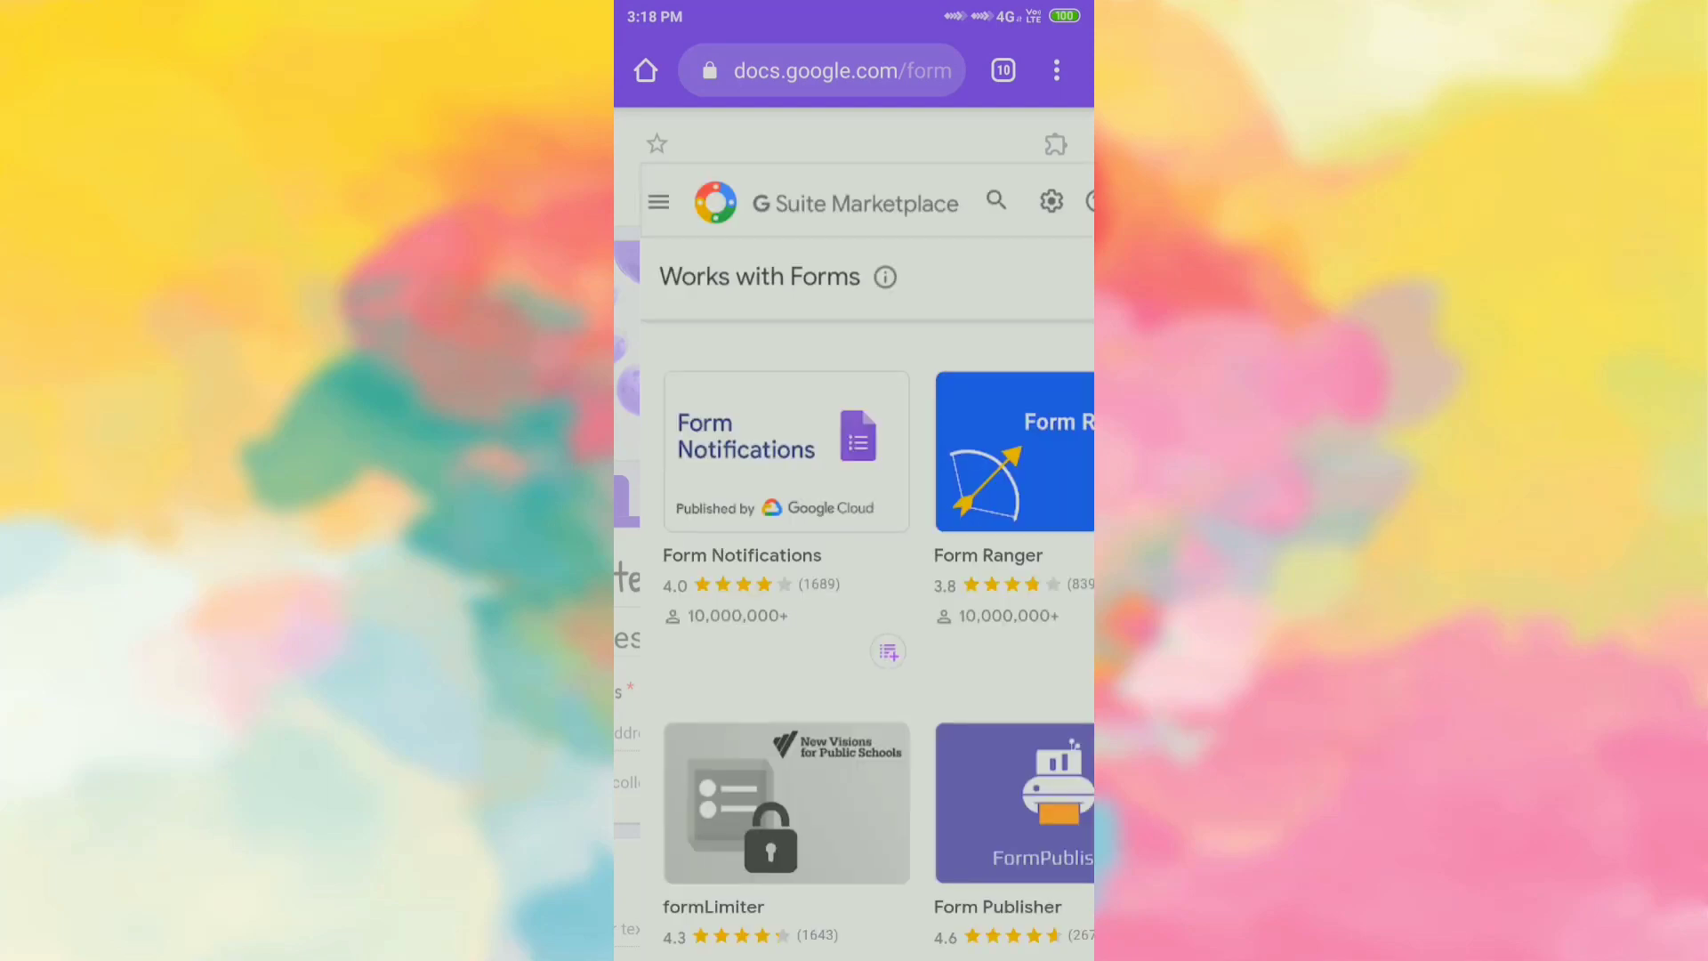
Step: Find the formLimiter add-on in the G Suite Marketplace and open its details page
scroll(876, 638, "down", 2)
scroll(876, 638, "down", 2)
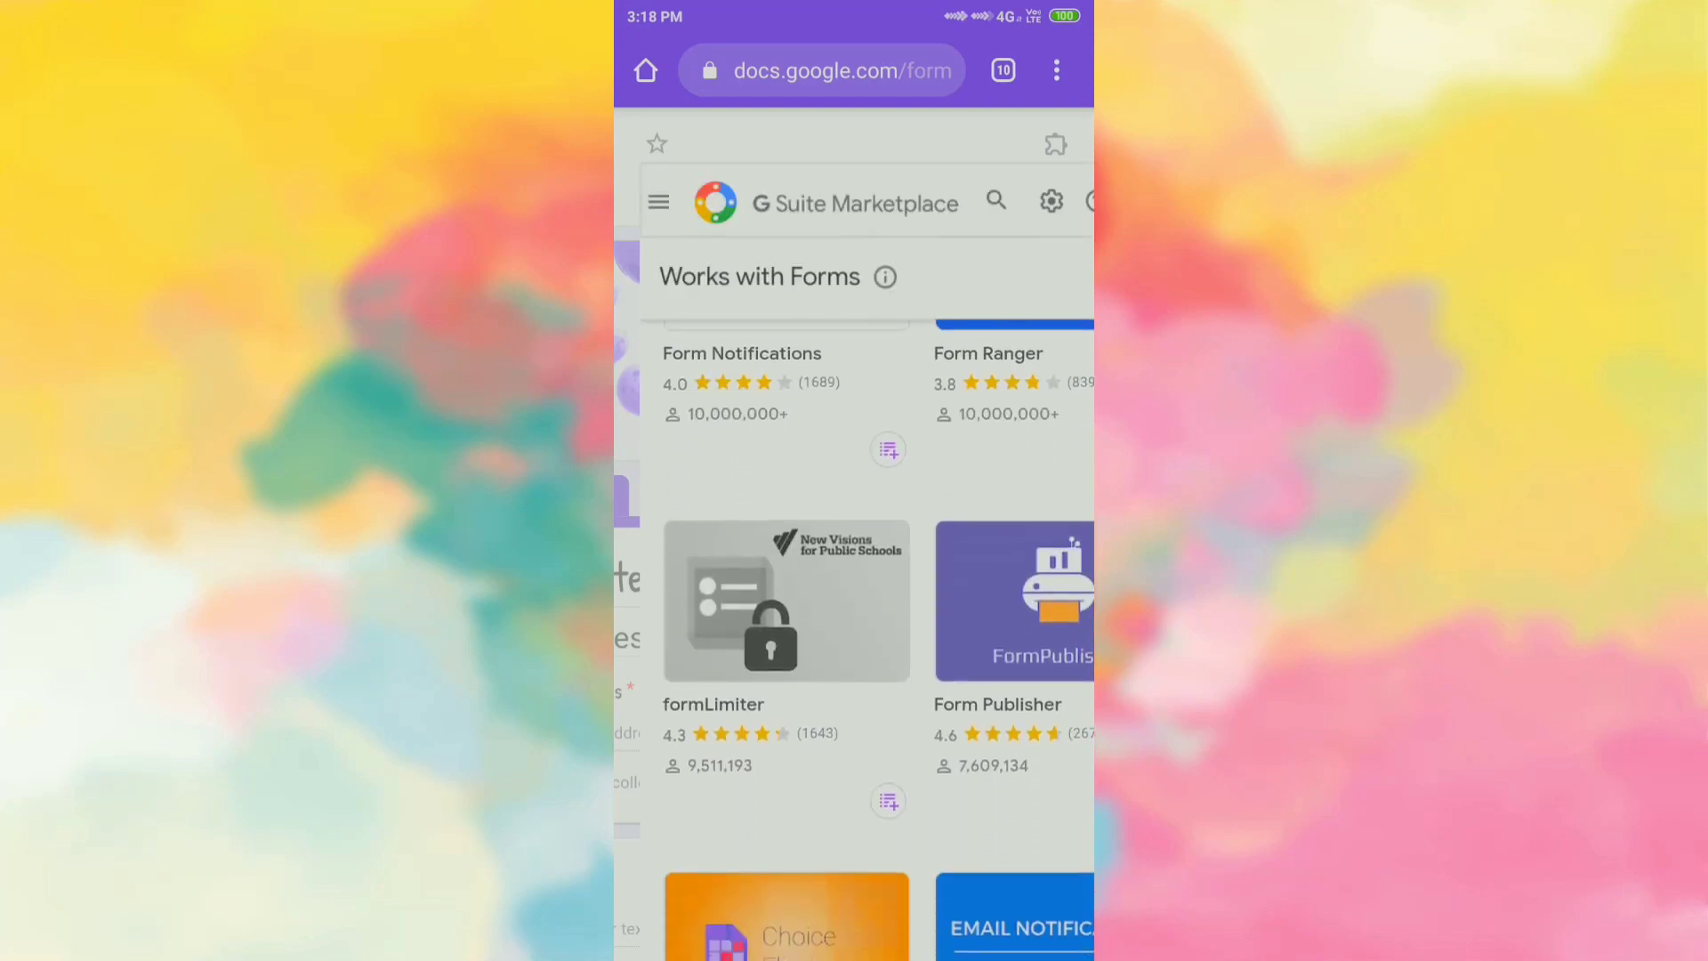
scroll(855, 533, "right", 4)
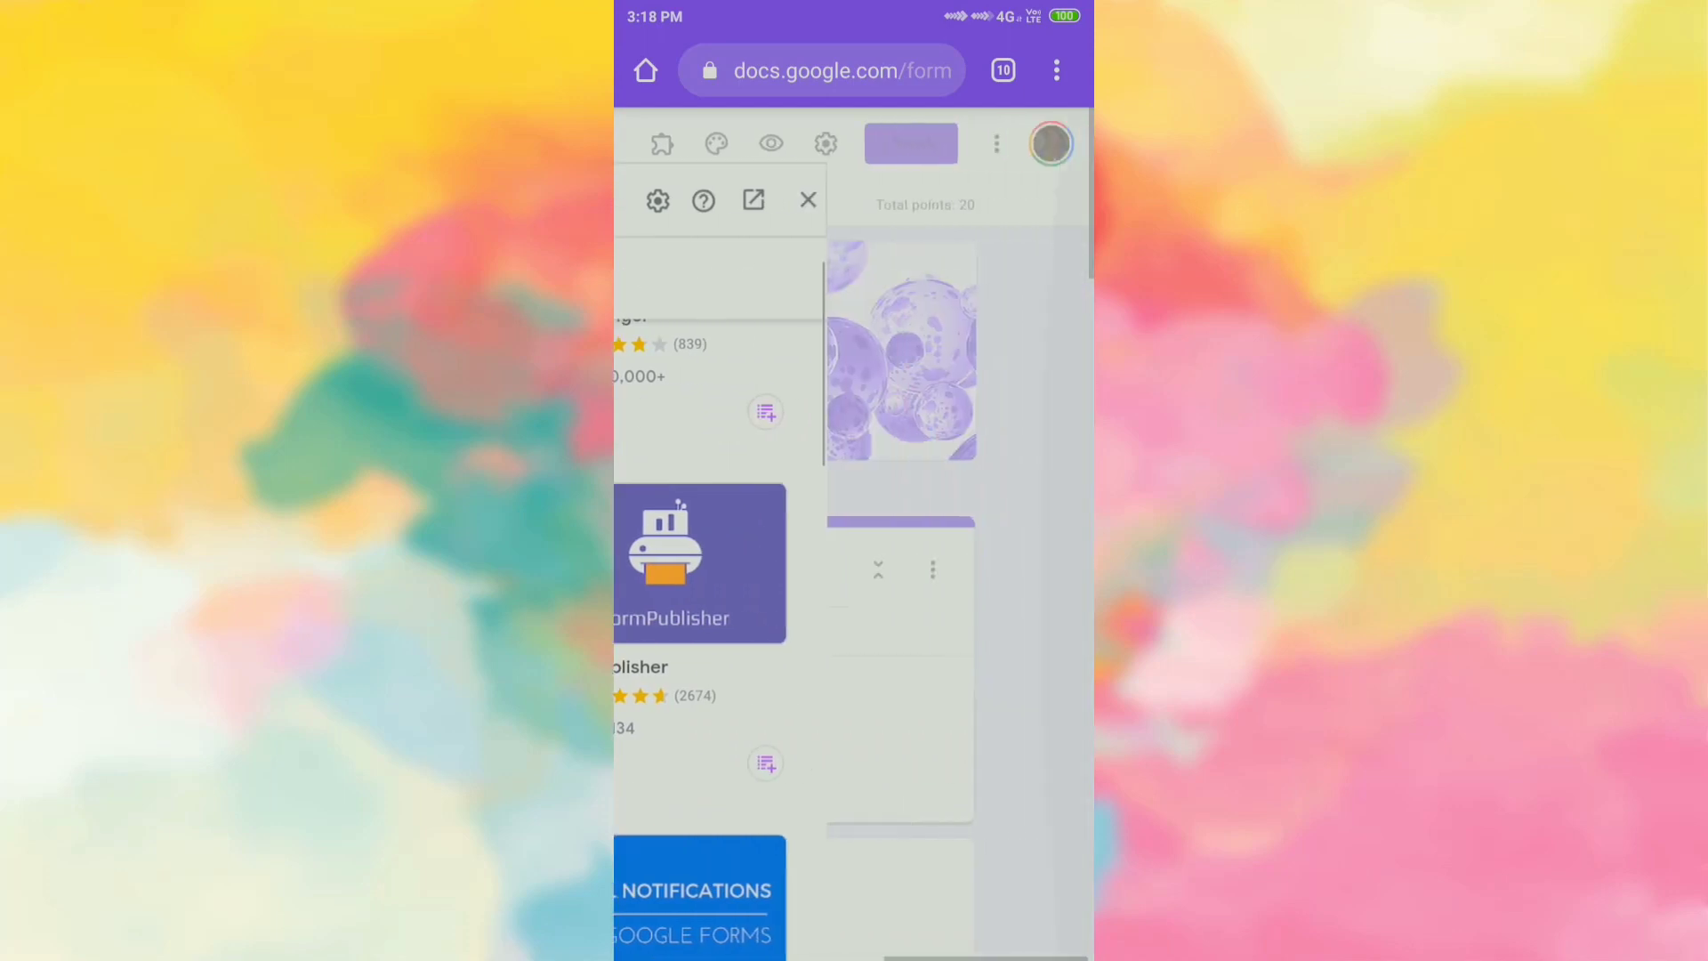
scroll(854, 534, "left", 4)
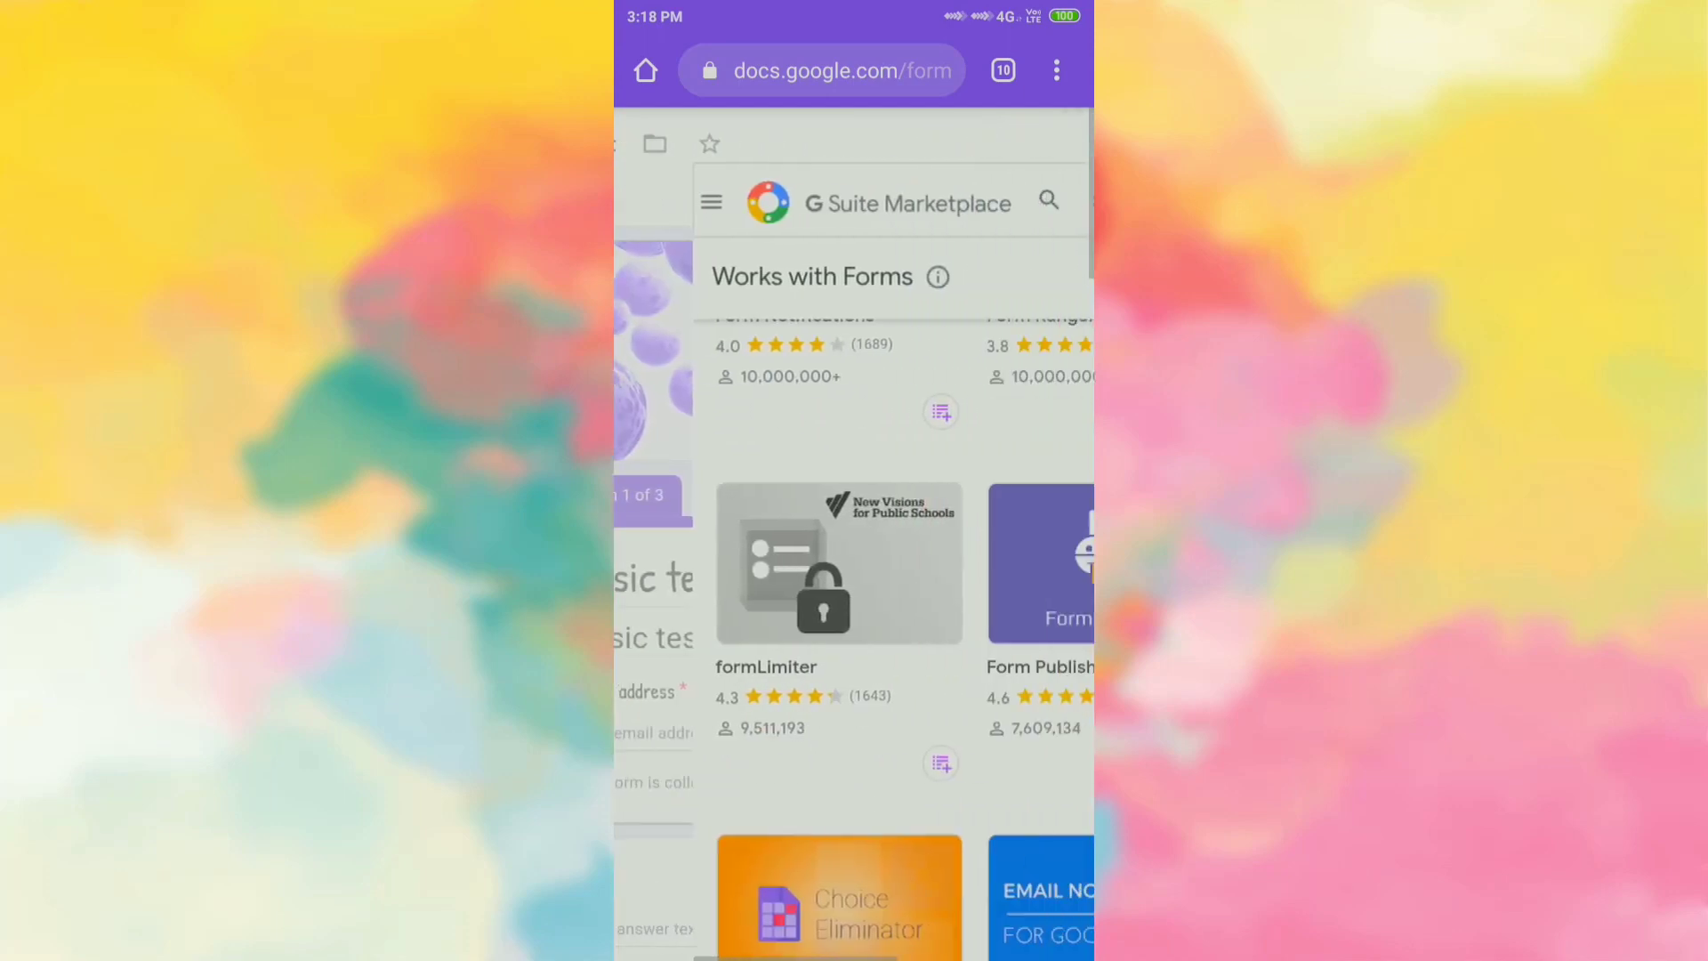
scroll(854, 534, "right", 1)
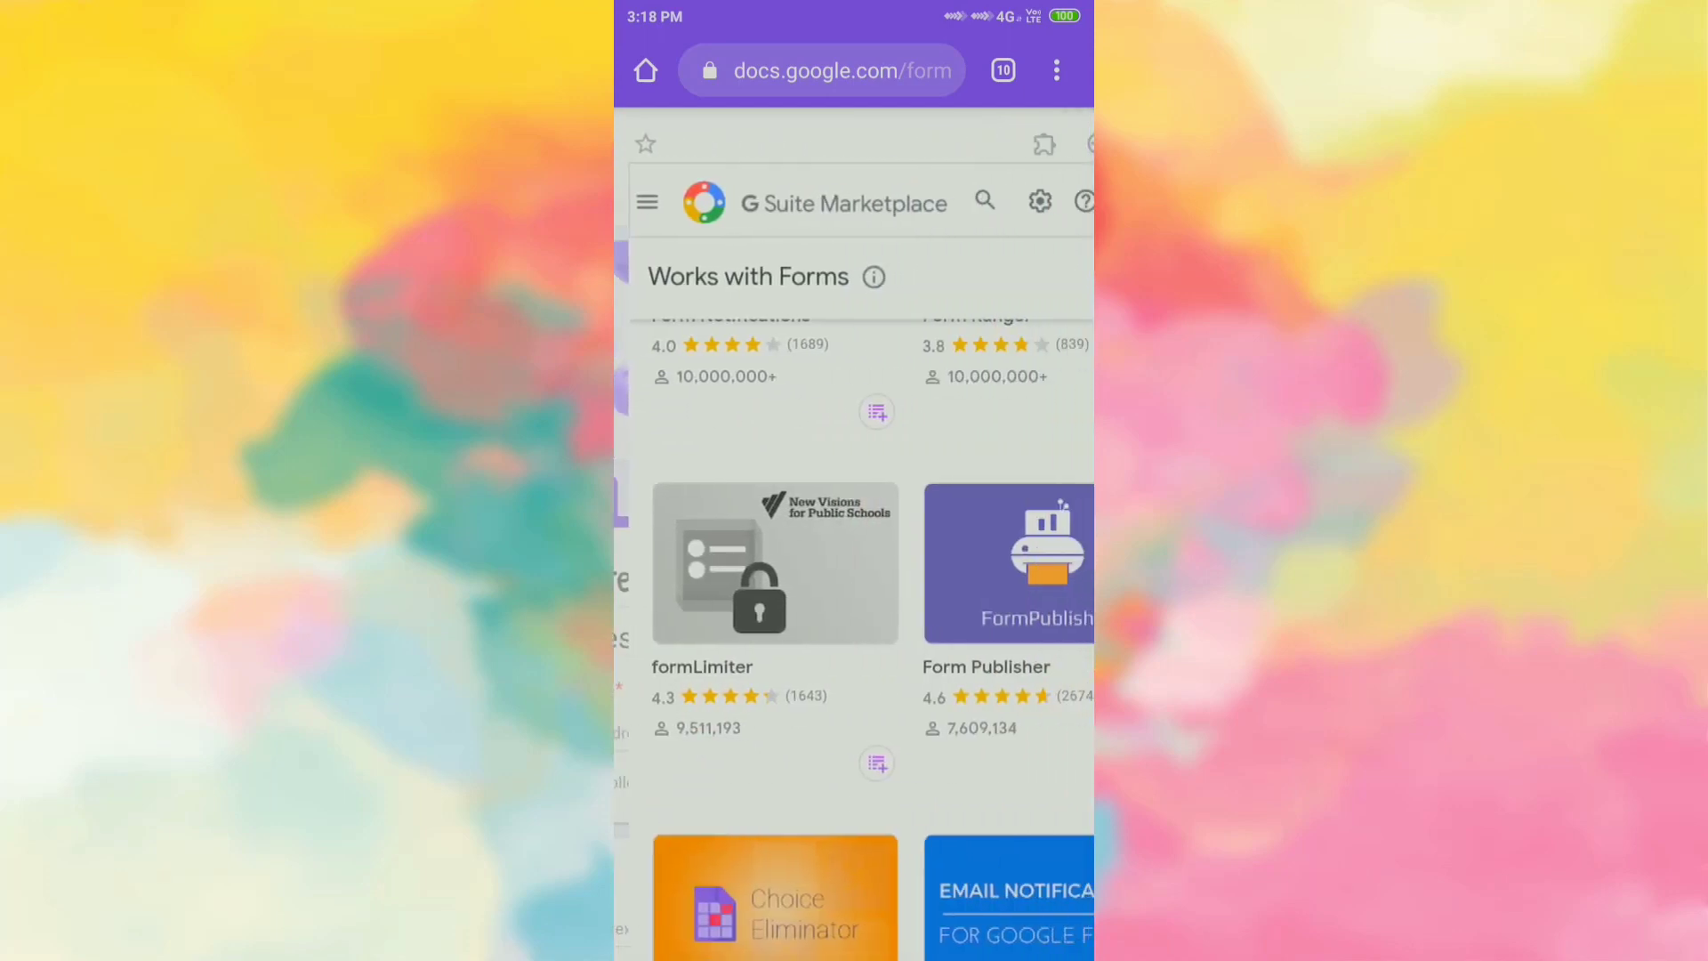
left_click(775, 563)
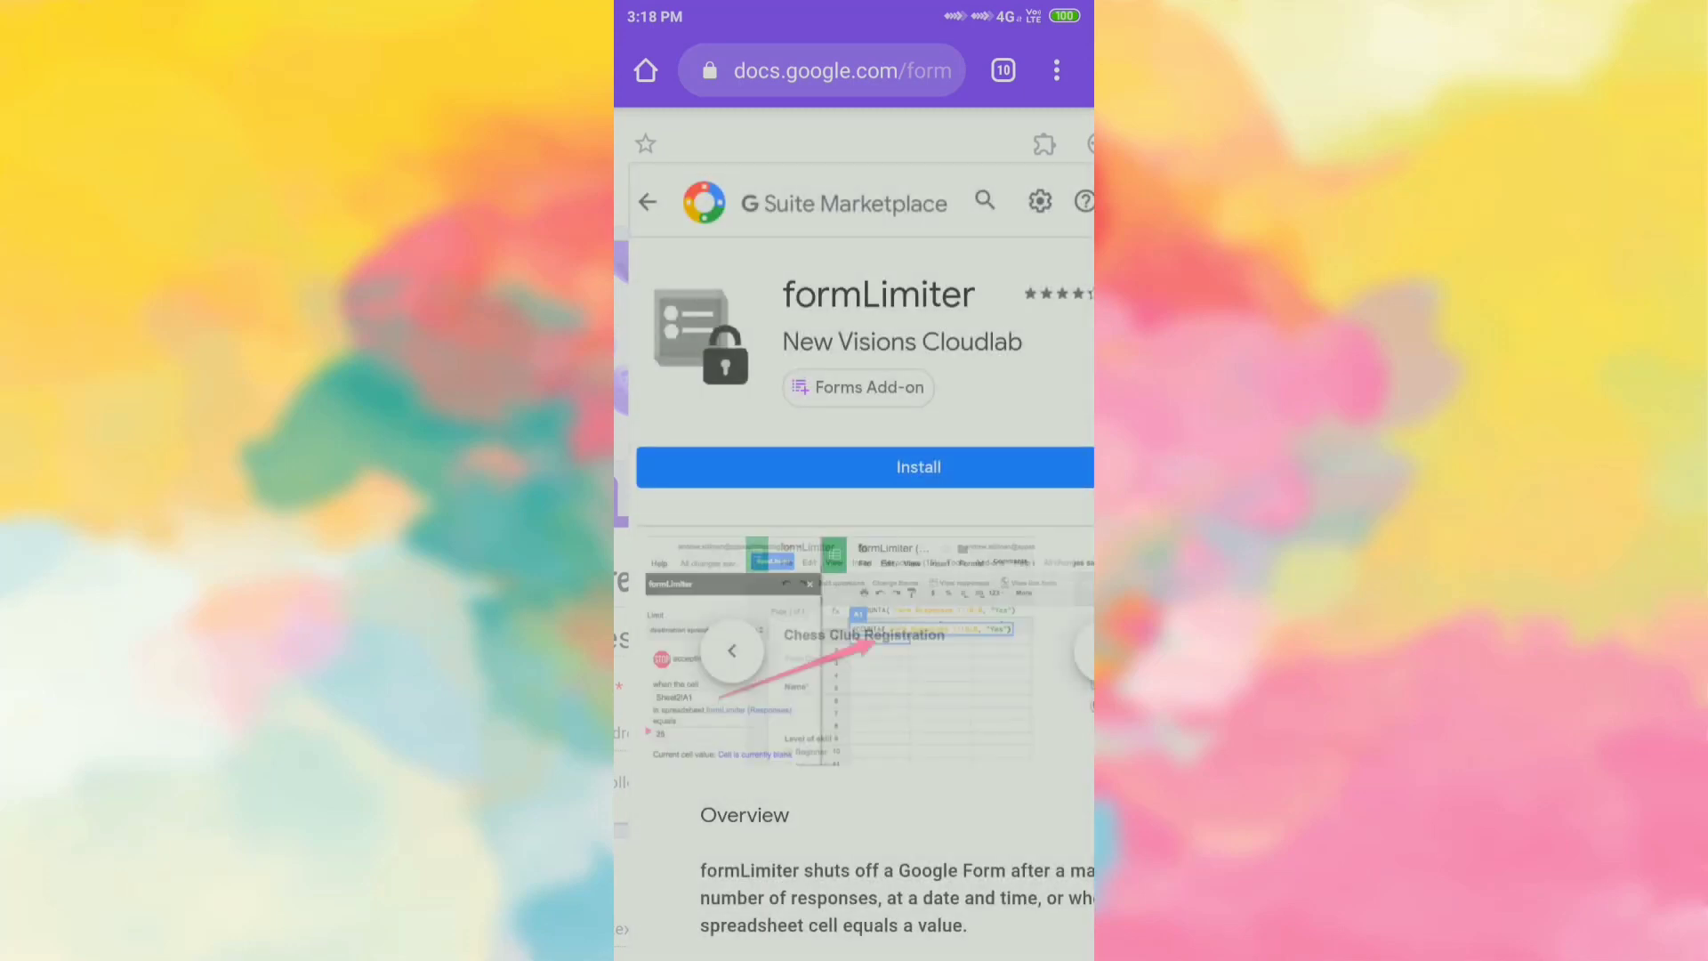
Step: Install the formLimiter add-on, choosing the Google account and allowing the access permissions it requests
left_click(918, 467)
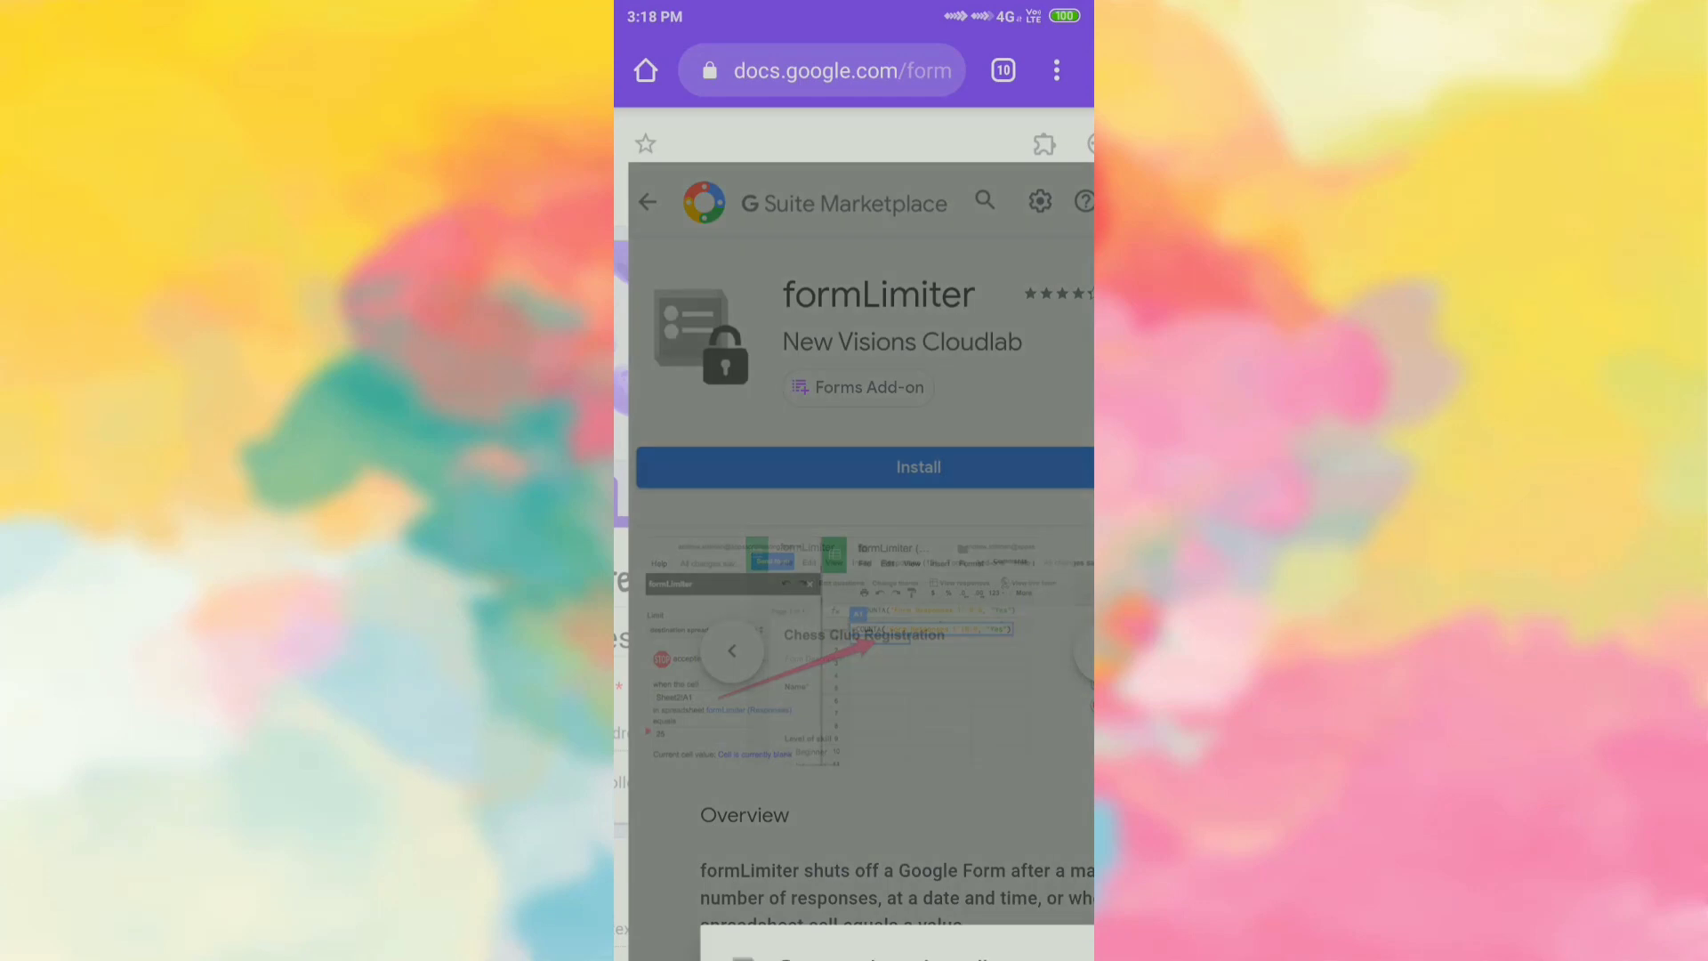
scroll(854, 623, "right", 2)
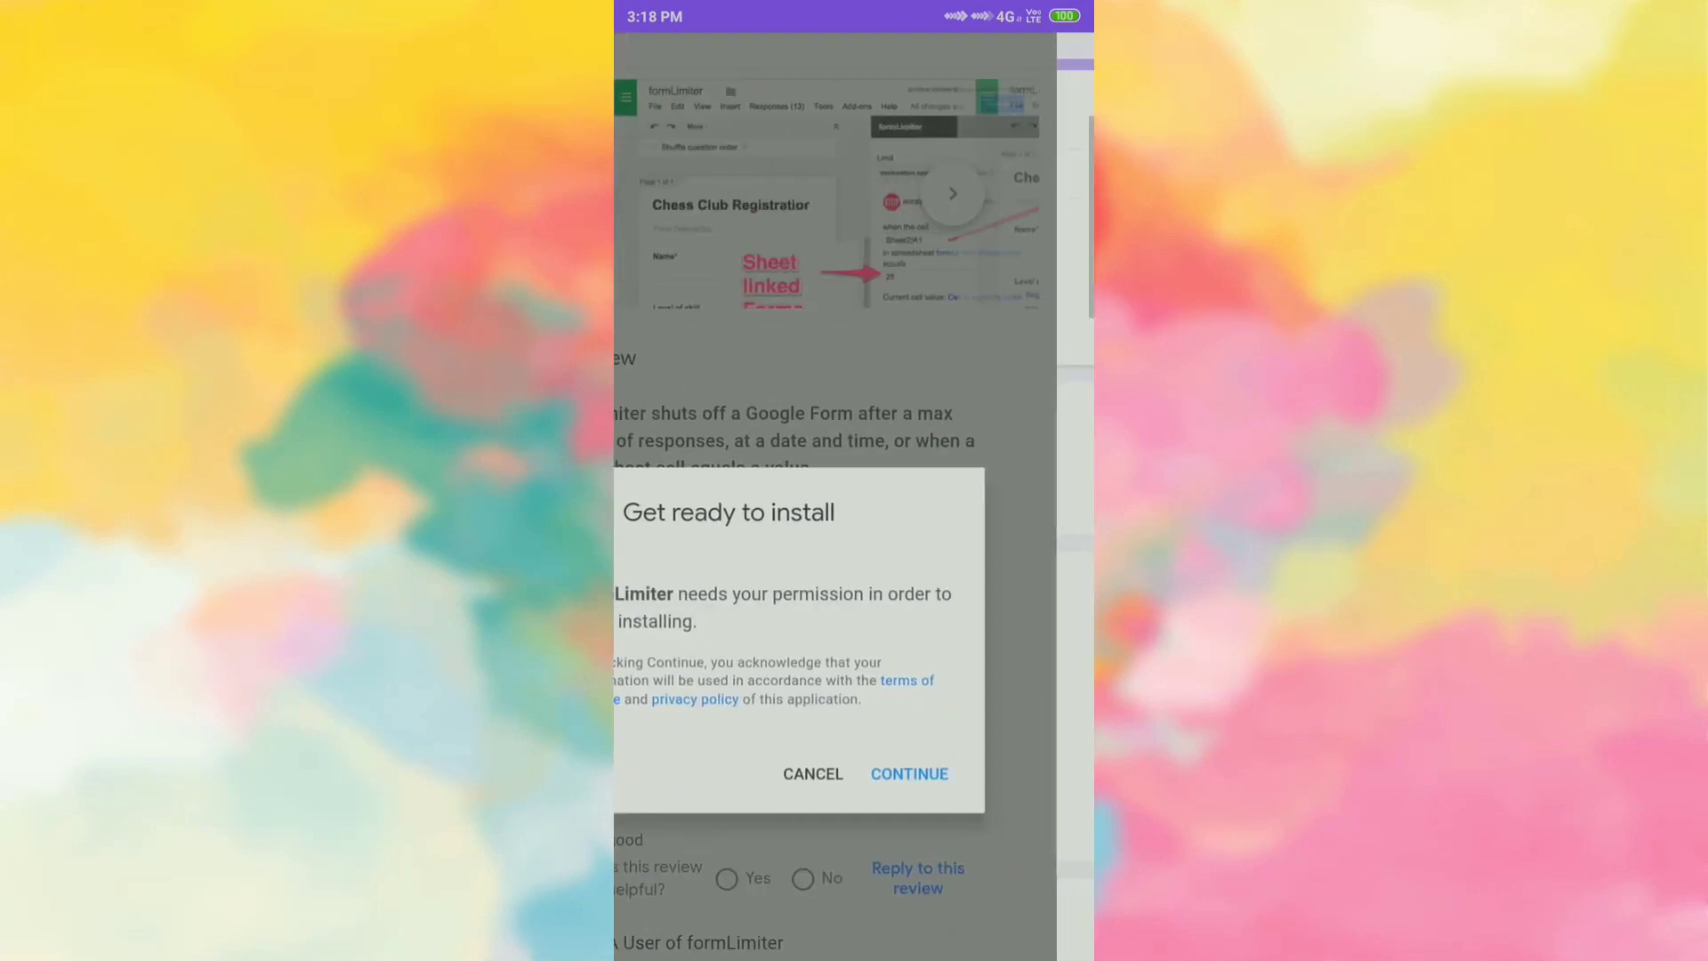
left_click(909, 774)
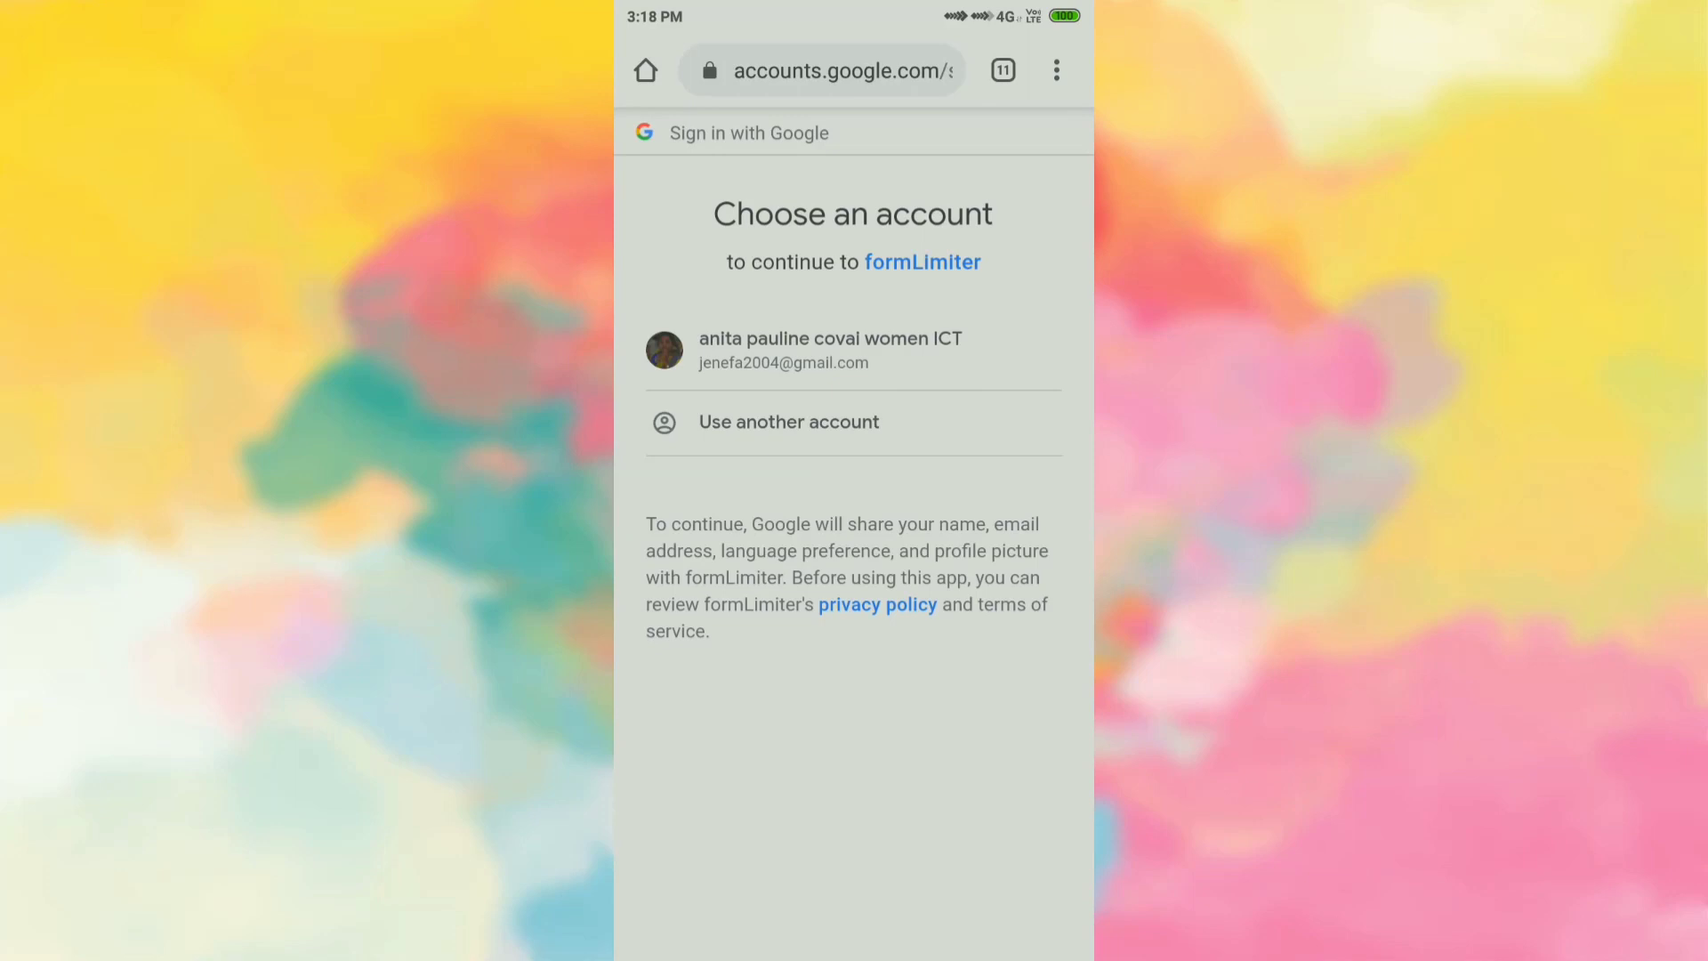
left_click(829, 350)
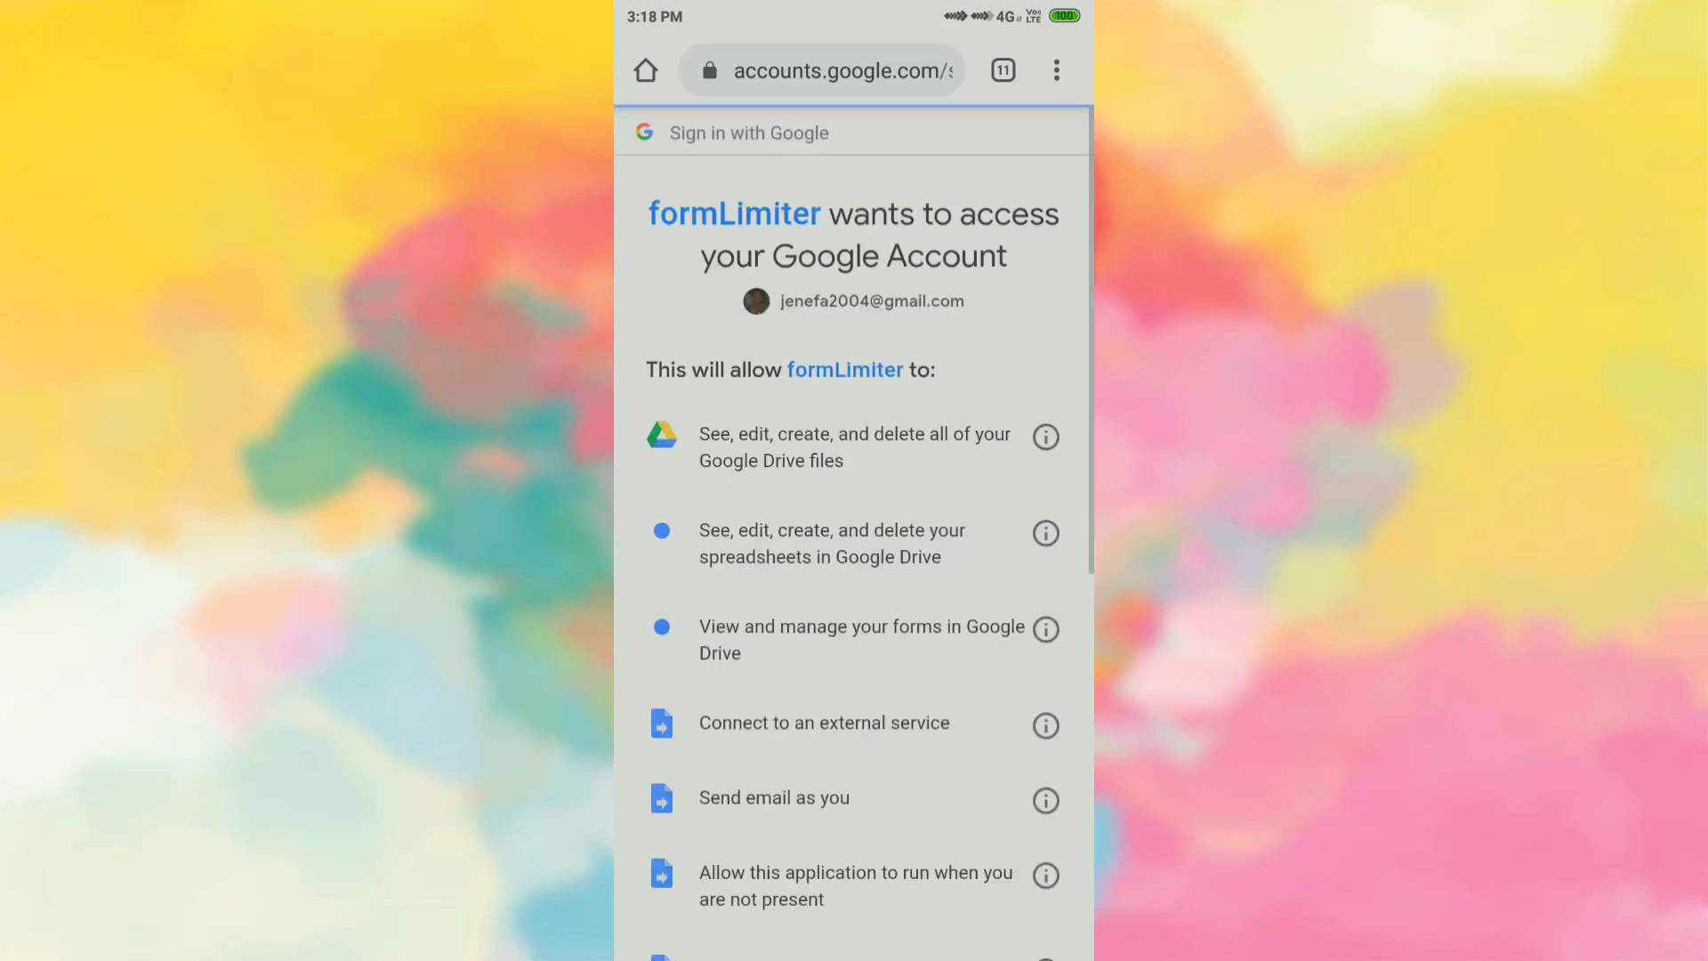
scroll(854, 534, "down", 10)
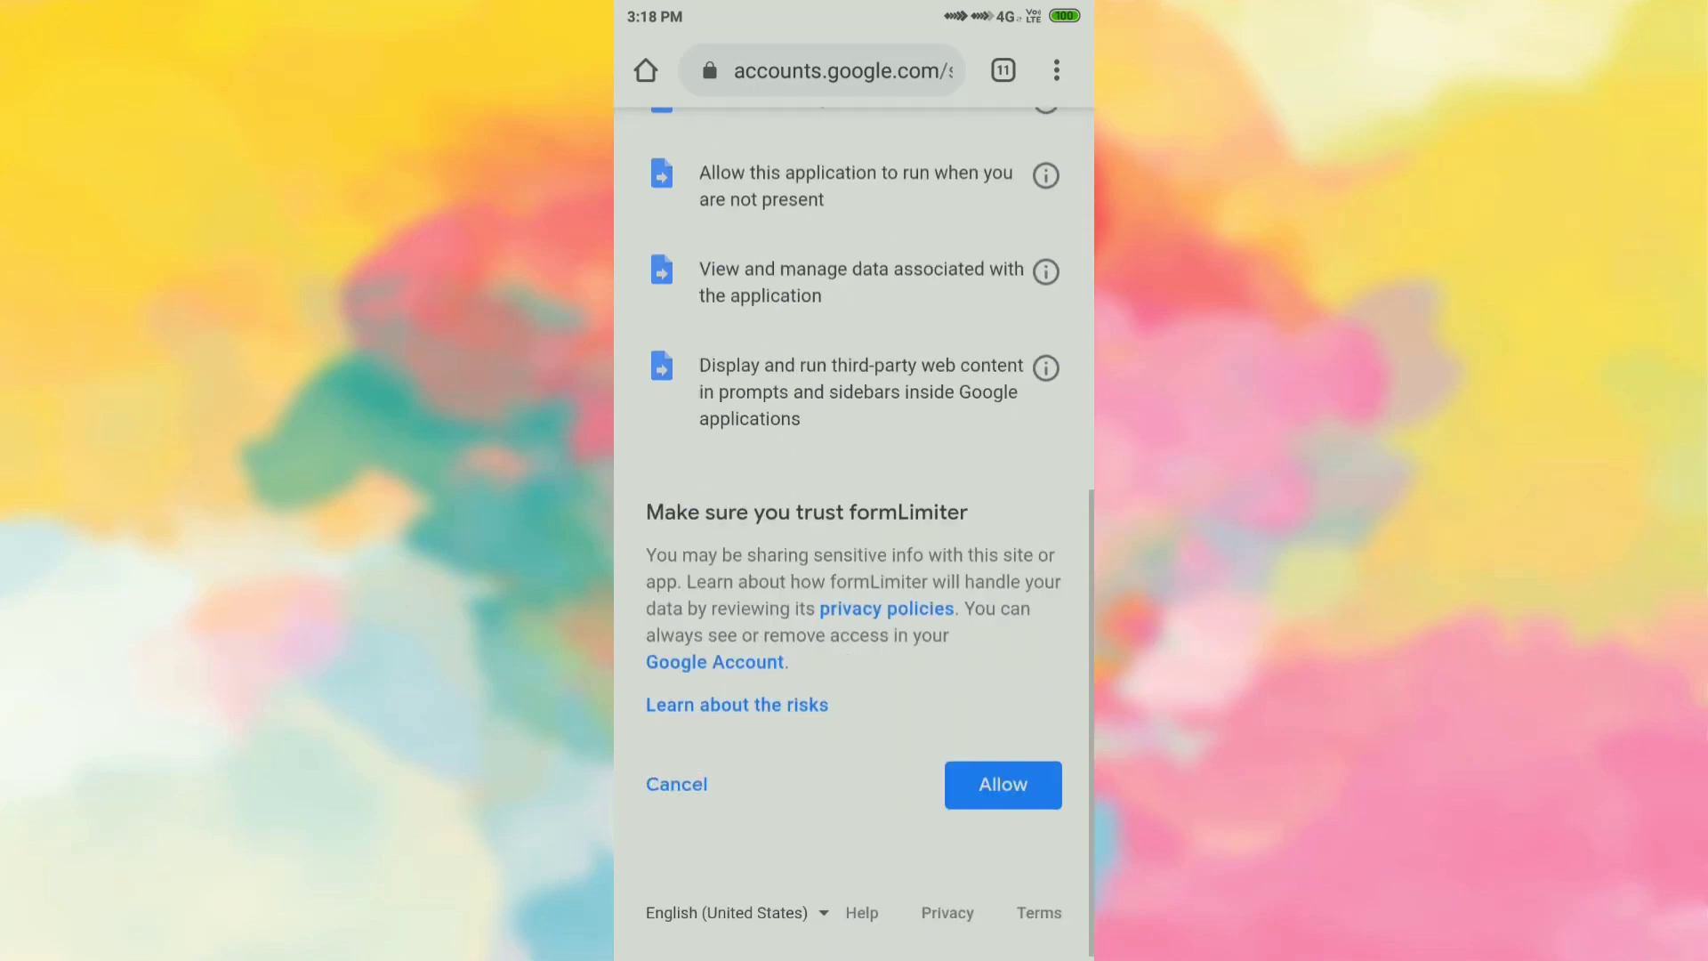
left_click(1002, 784)
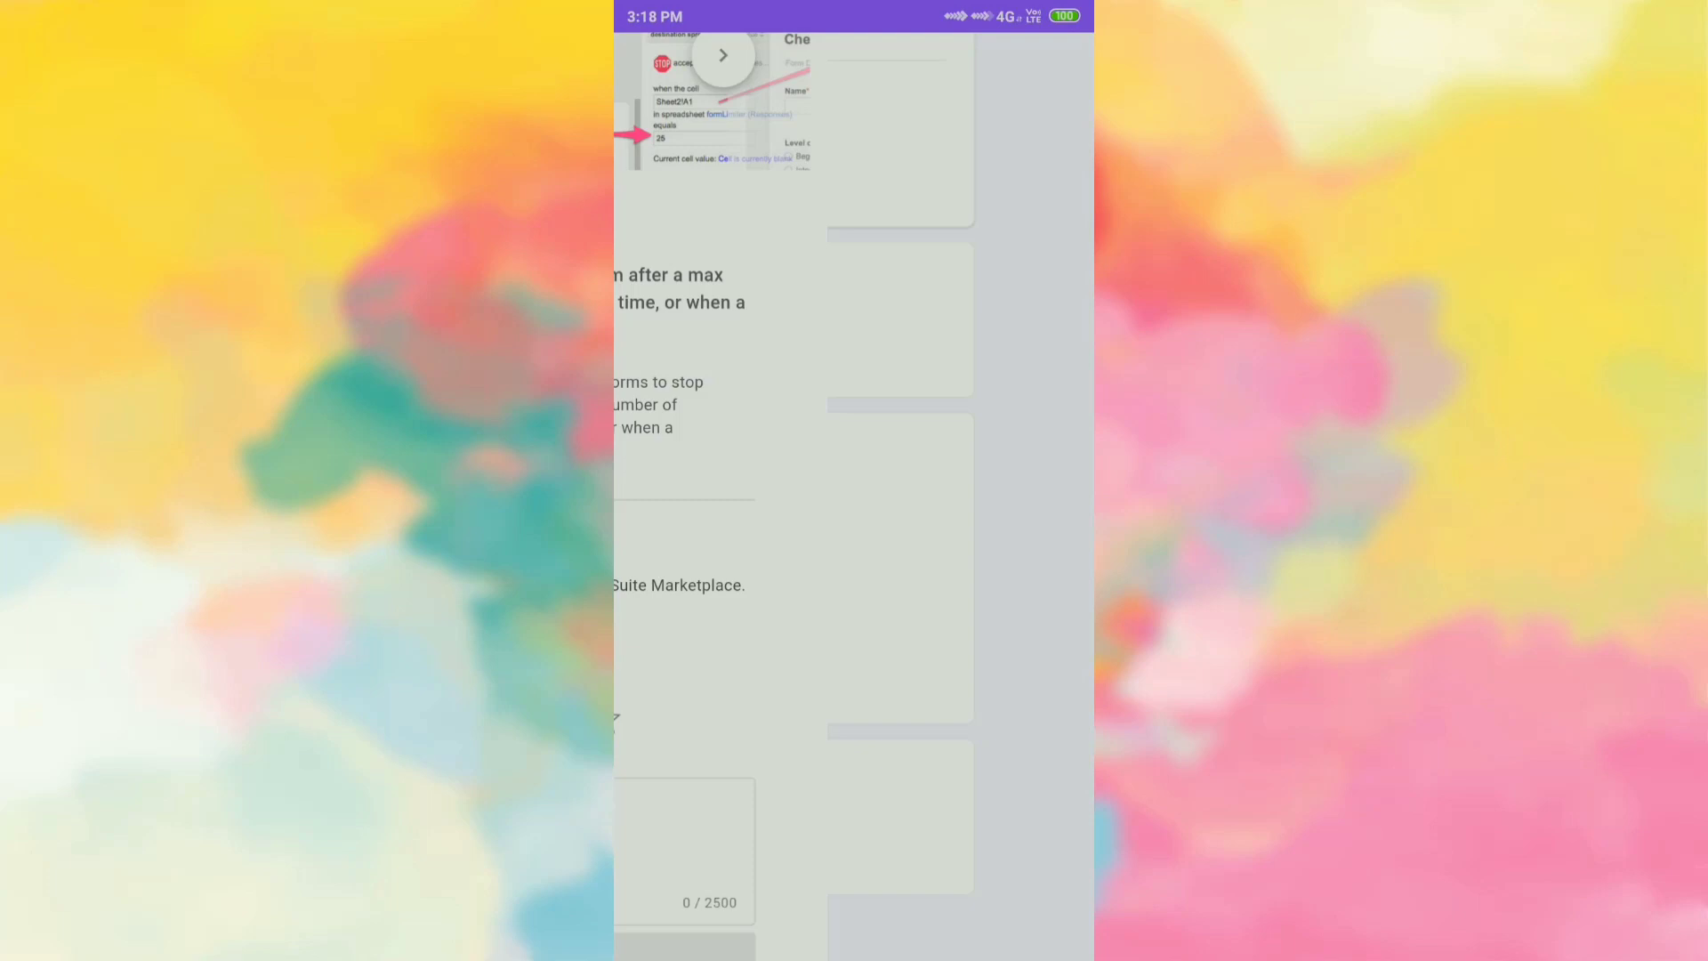
Step: Examine the formLimiter limit pane and the add-on's marketplace page, and return to the "Basic test" form editor
scroll(855, 499, "left", 6)
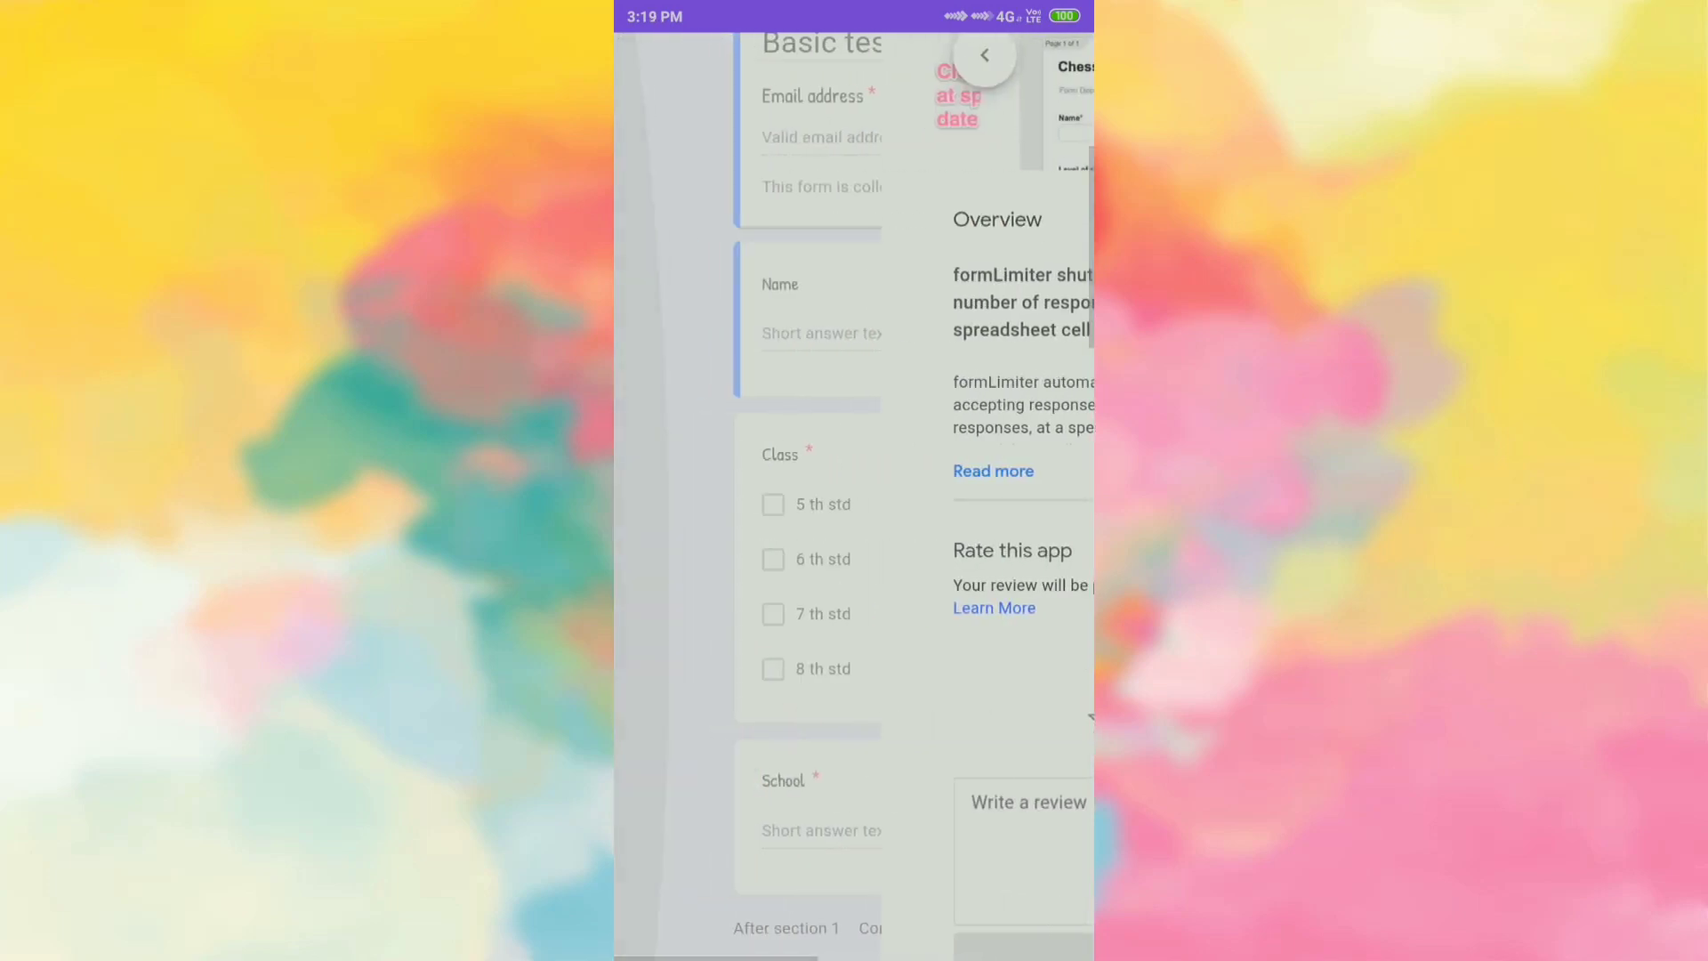
scroll(854, 498, "right", 2)
scroll(854, 498, "up", 4)
scroll(855, 499, "down", 9)
scroll(854, 498, "right", 5)
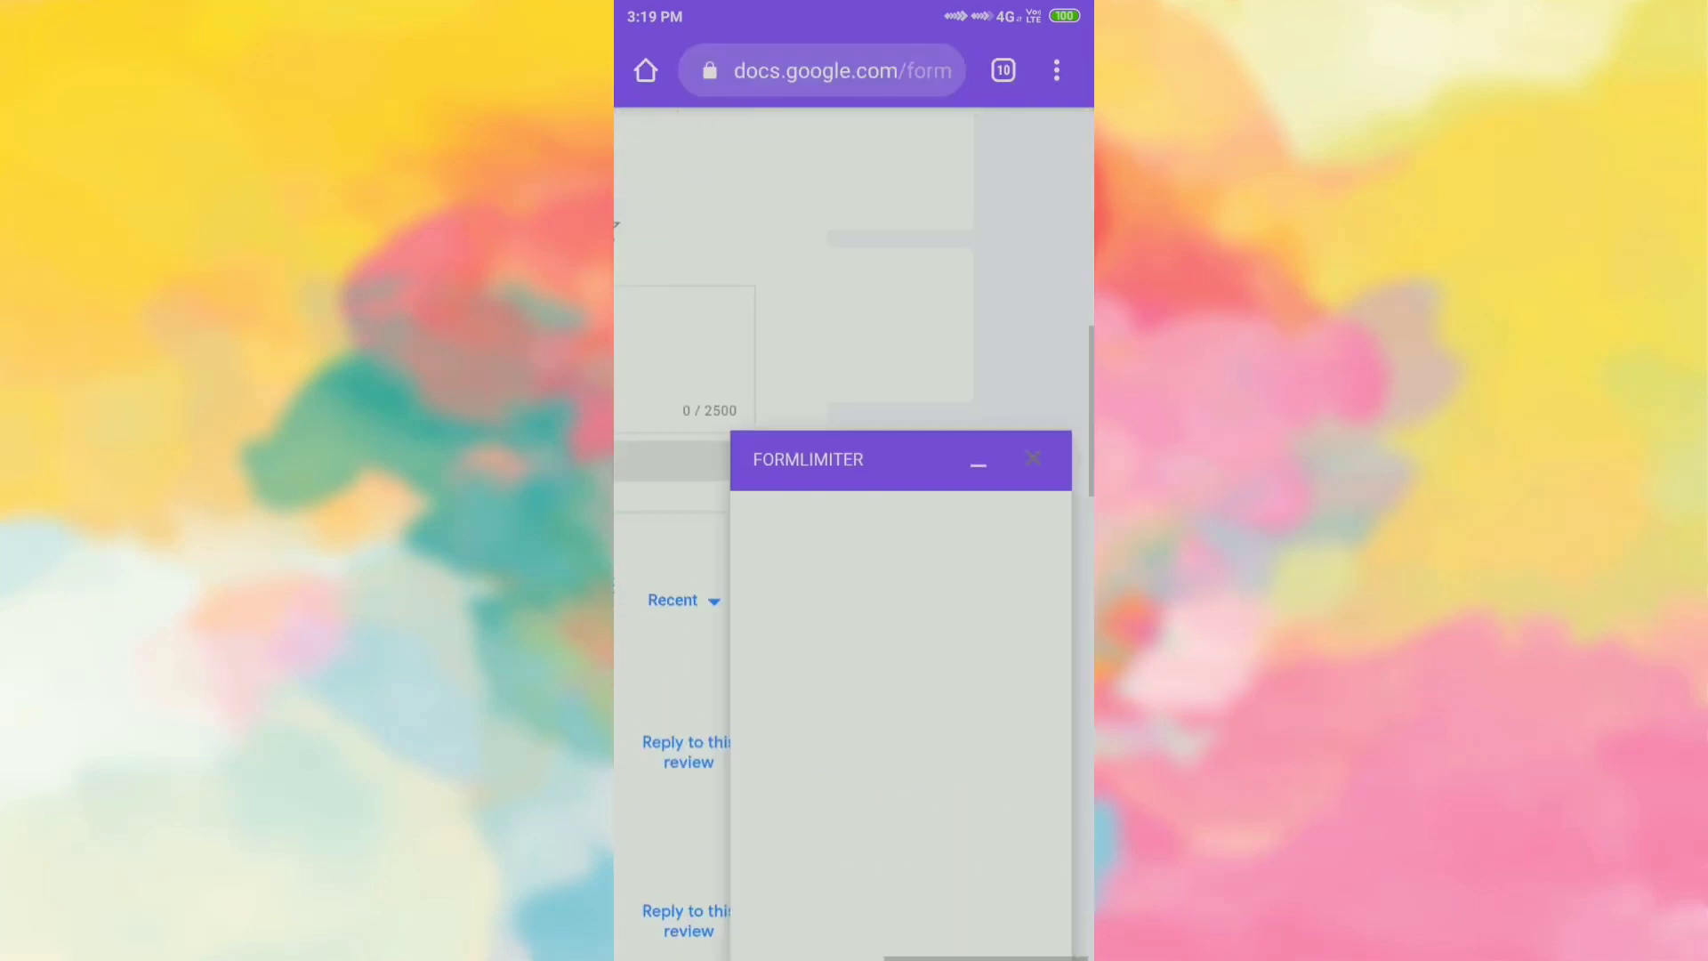
scroll(854, 499, "down", 1)
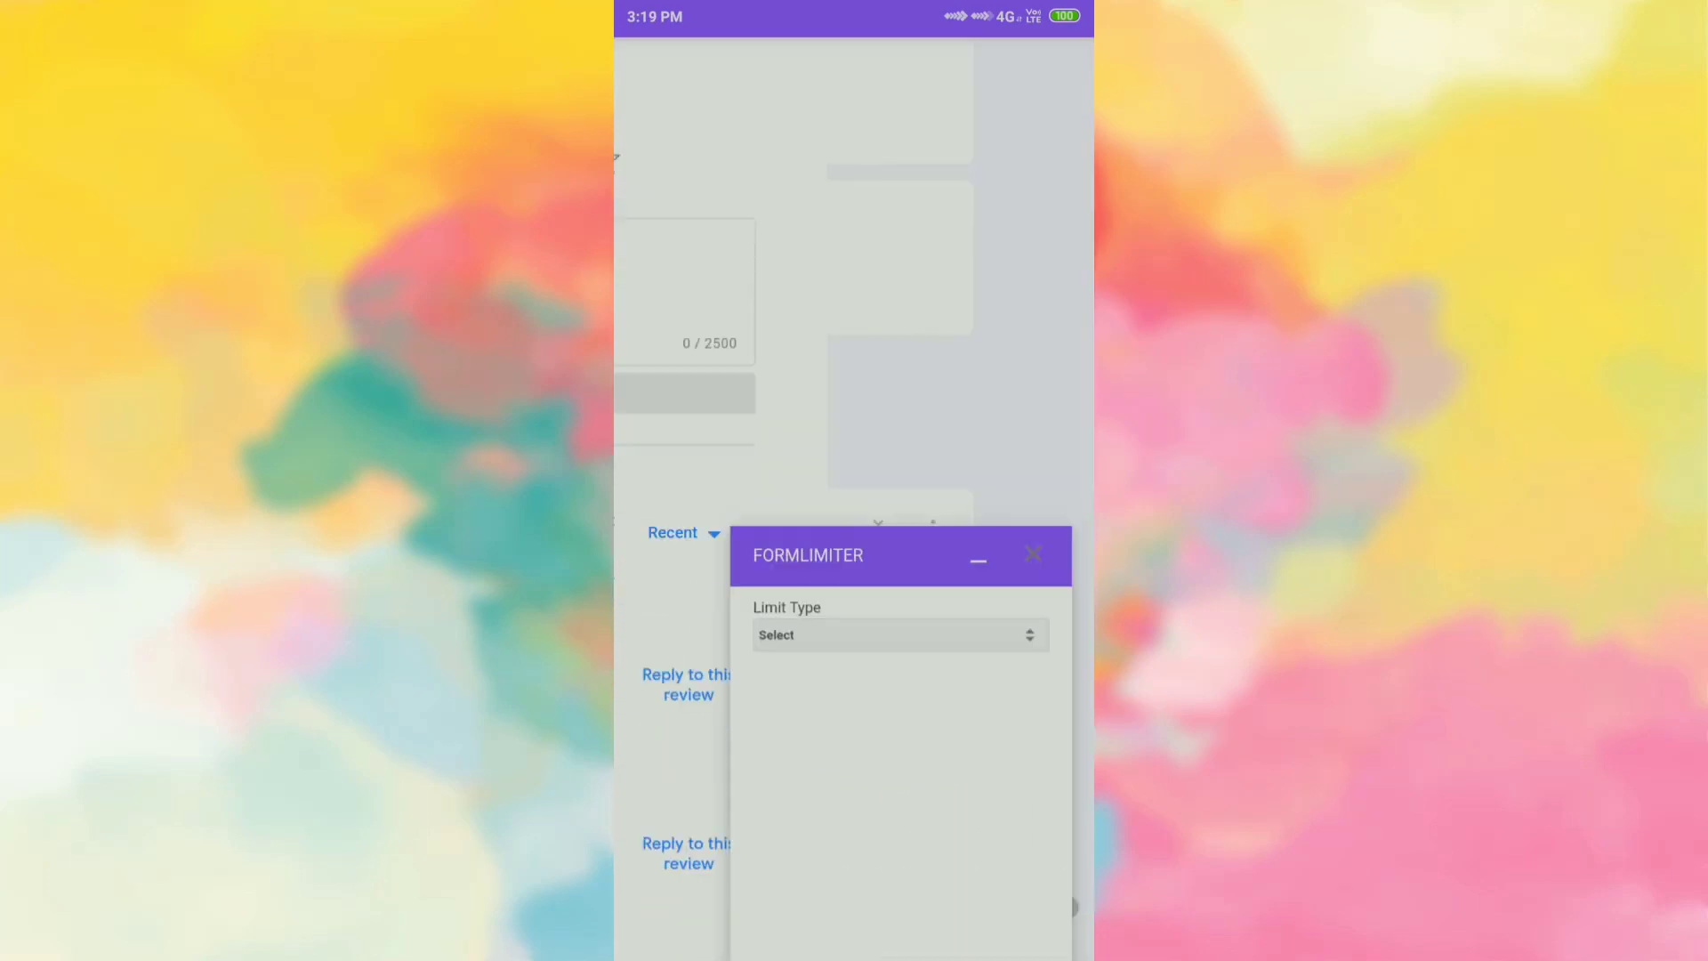
scroll(854, 498, "left", 5)
scroll(855, 498, "up", 4)
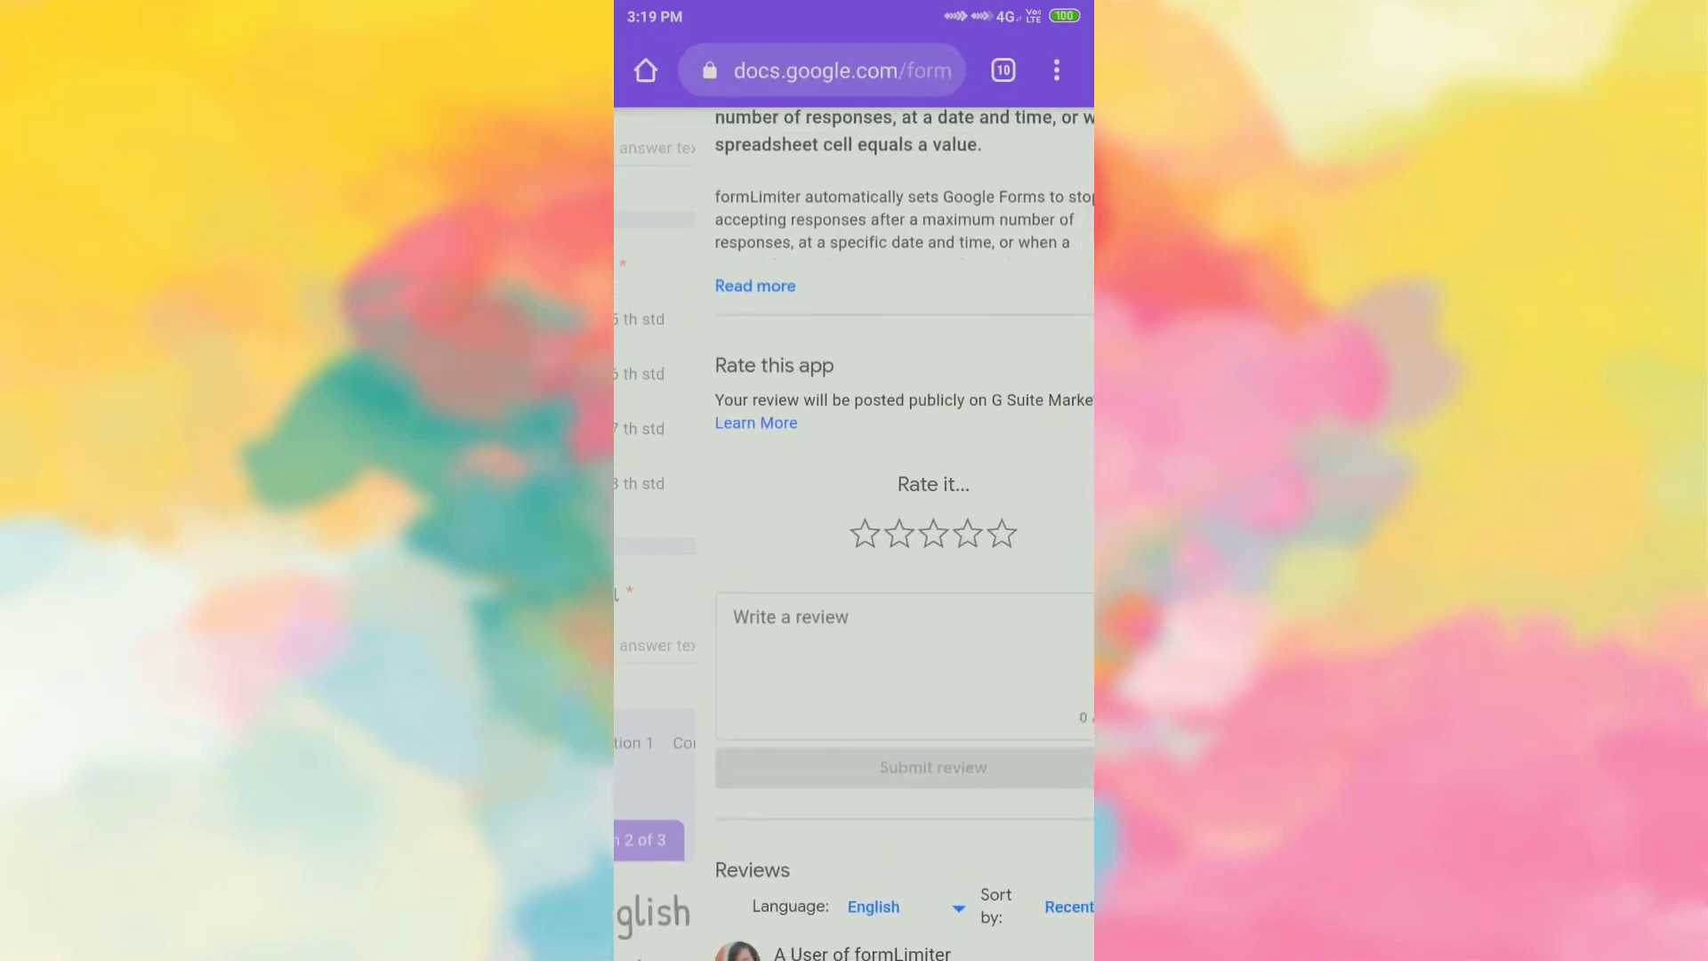
scroll(855, 499, "up", 8)
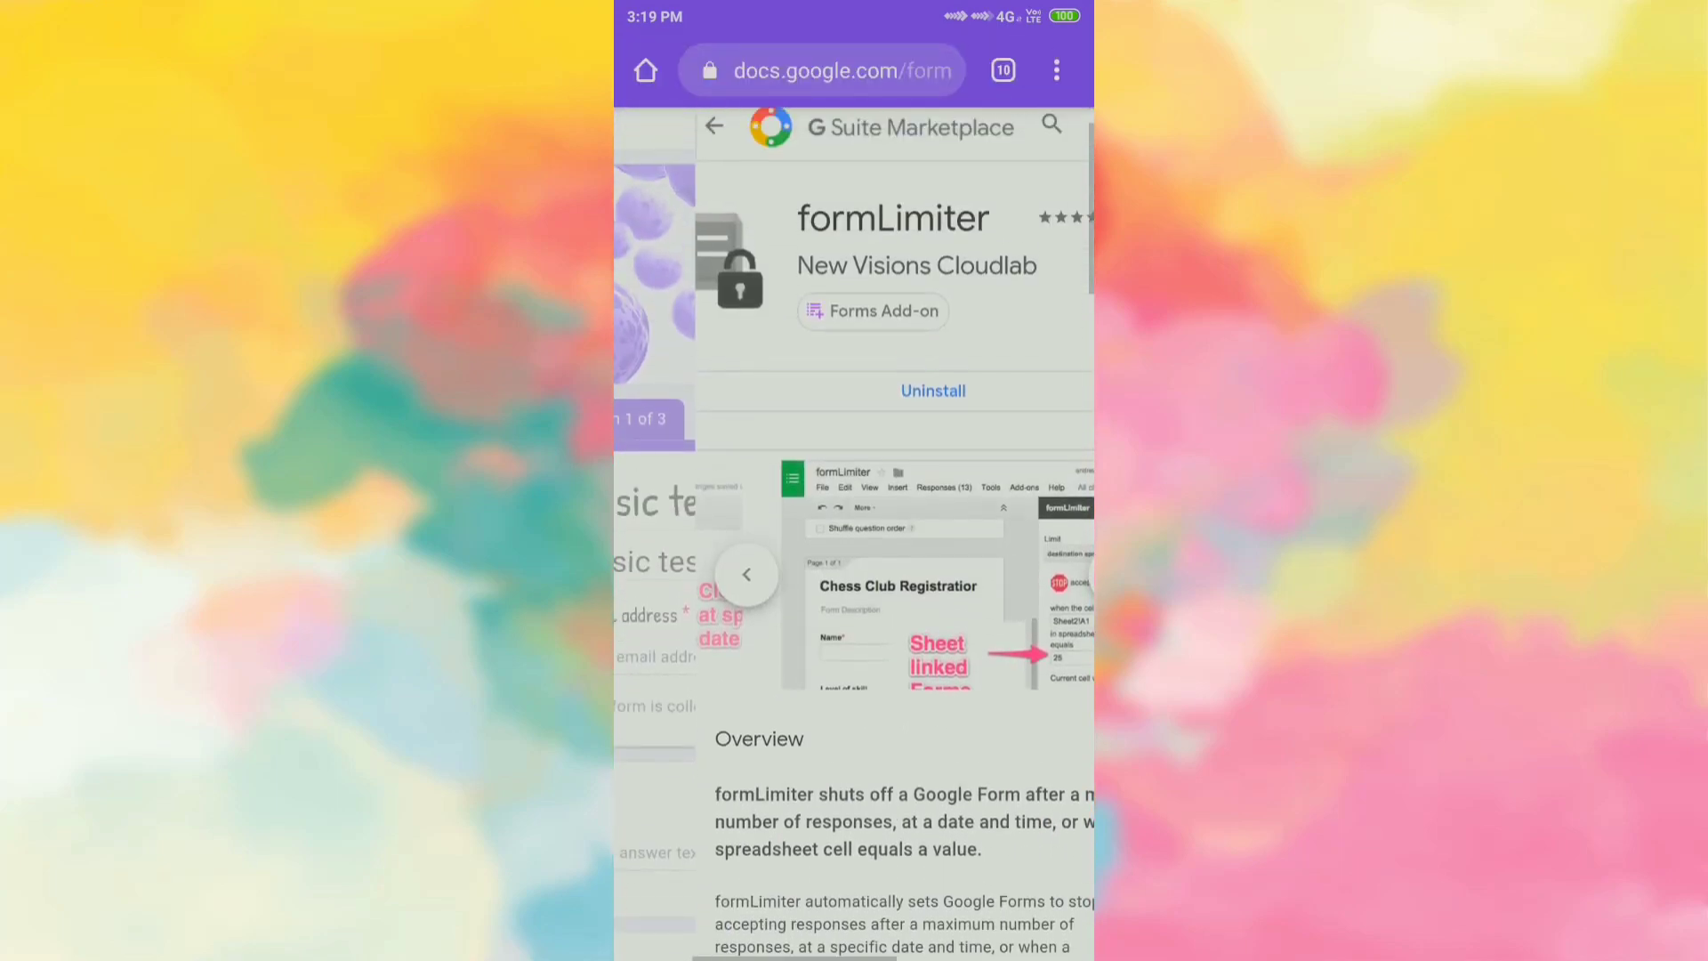
scroll(854, 498, "right", 5)
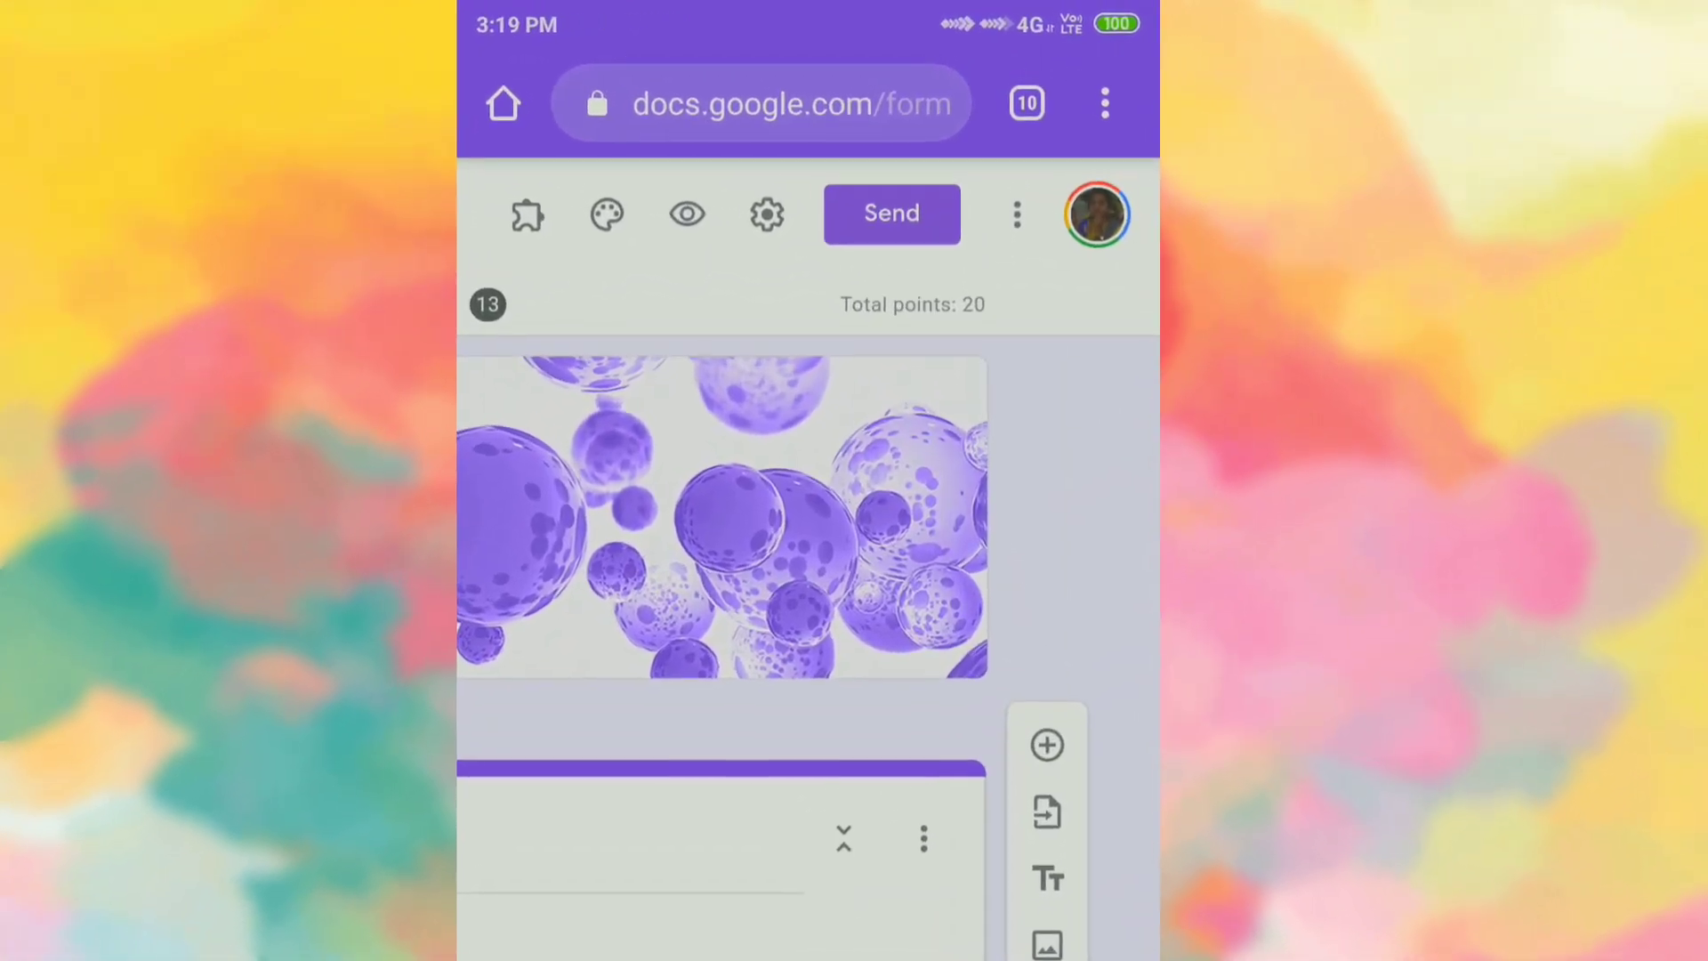
Step: View the formLimiter options from the form's installed add-ons and close them without setting a limit
scroll(808, 552, "left", 3)
scroll(808, 552, "down", 3)
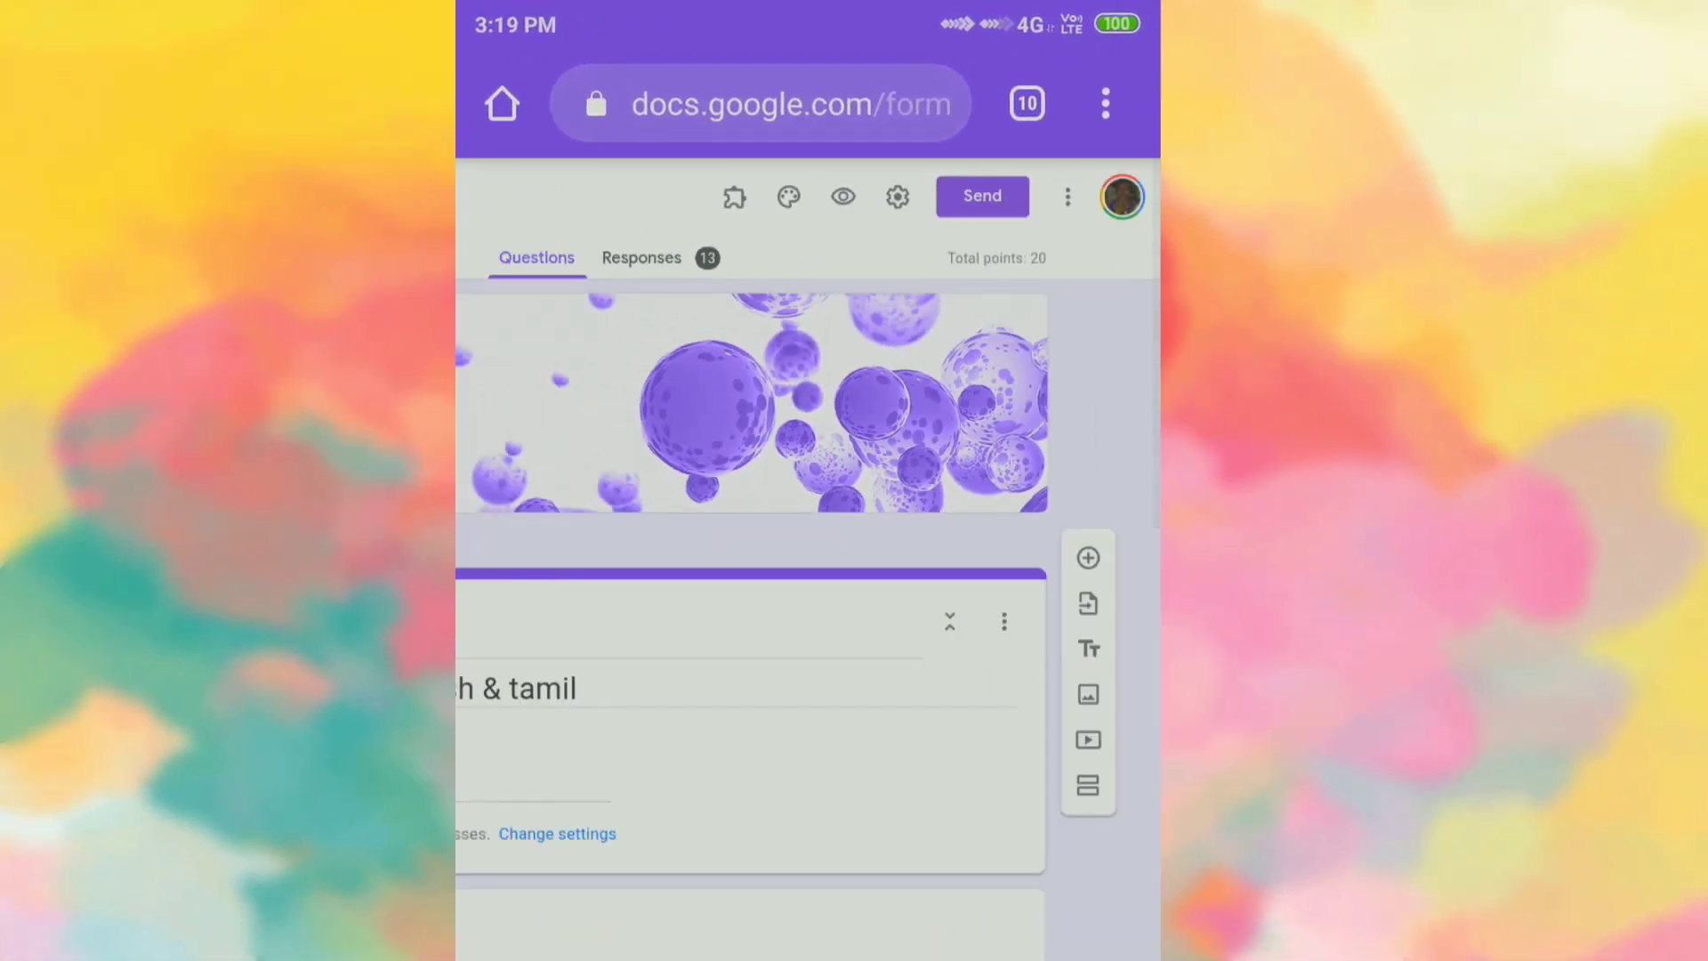
left_click(734, 197)
left_click(767, 314)
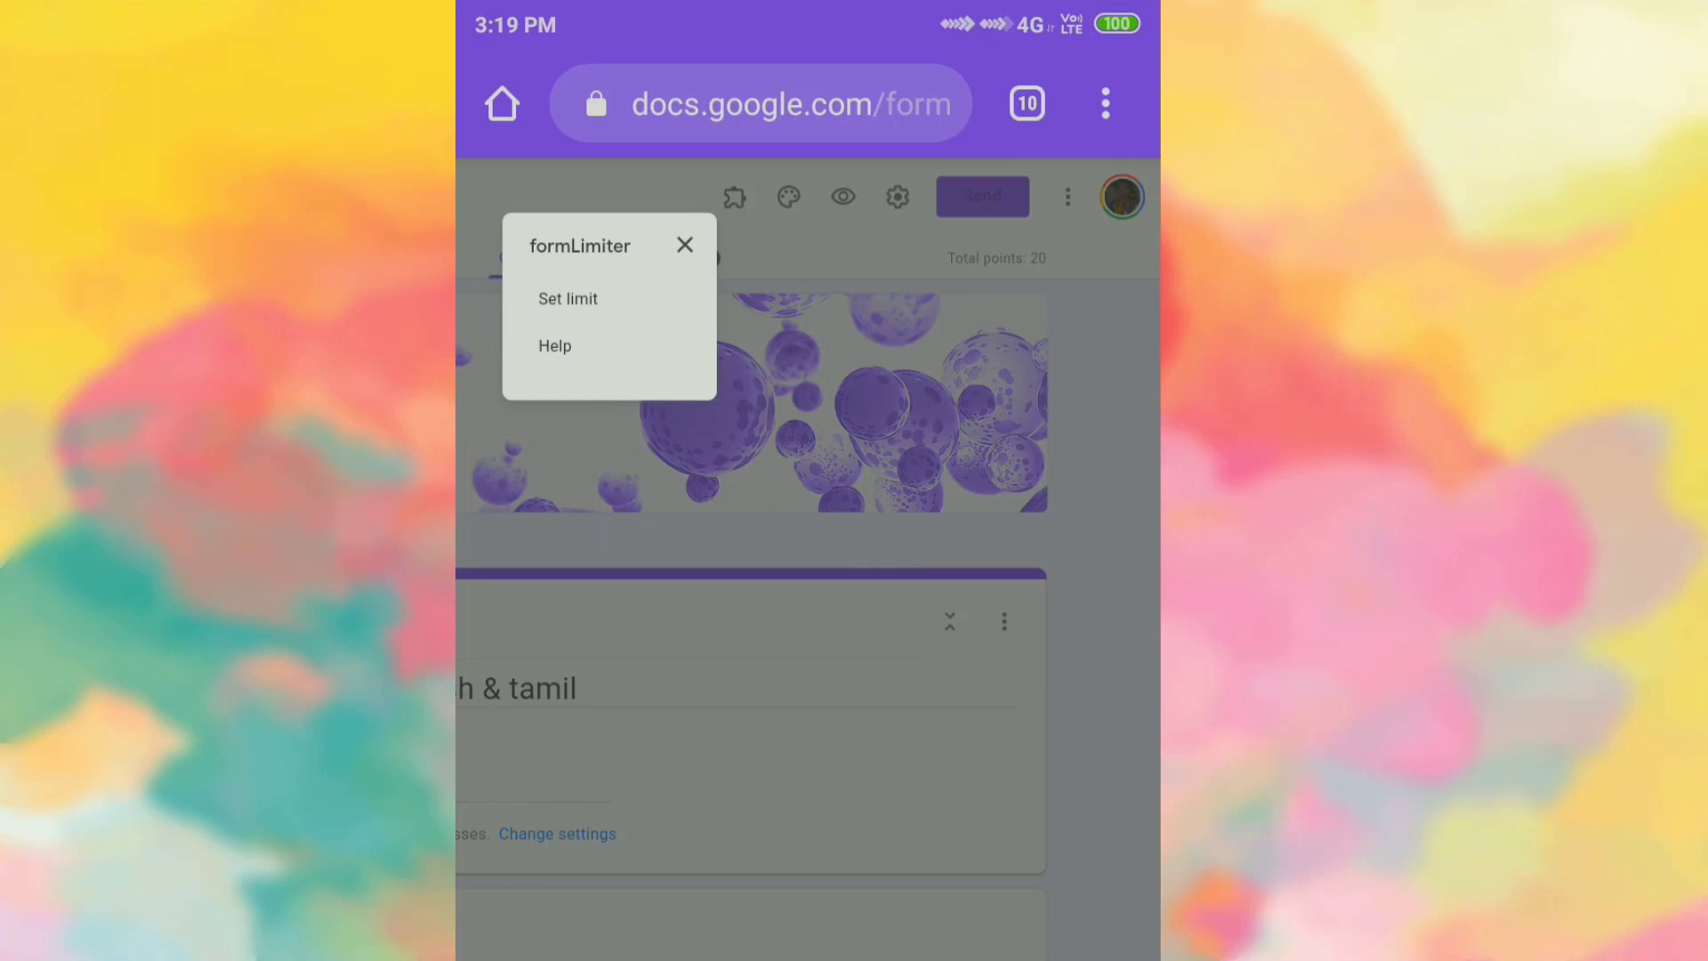
left_click(684, 244)
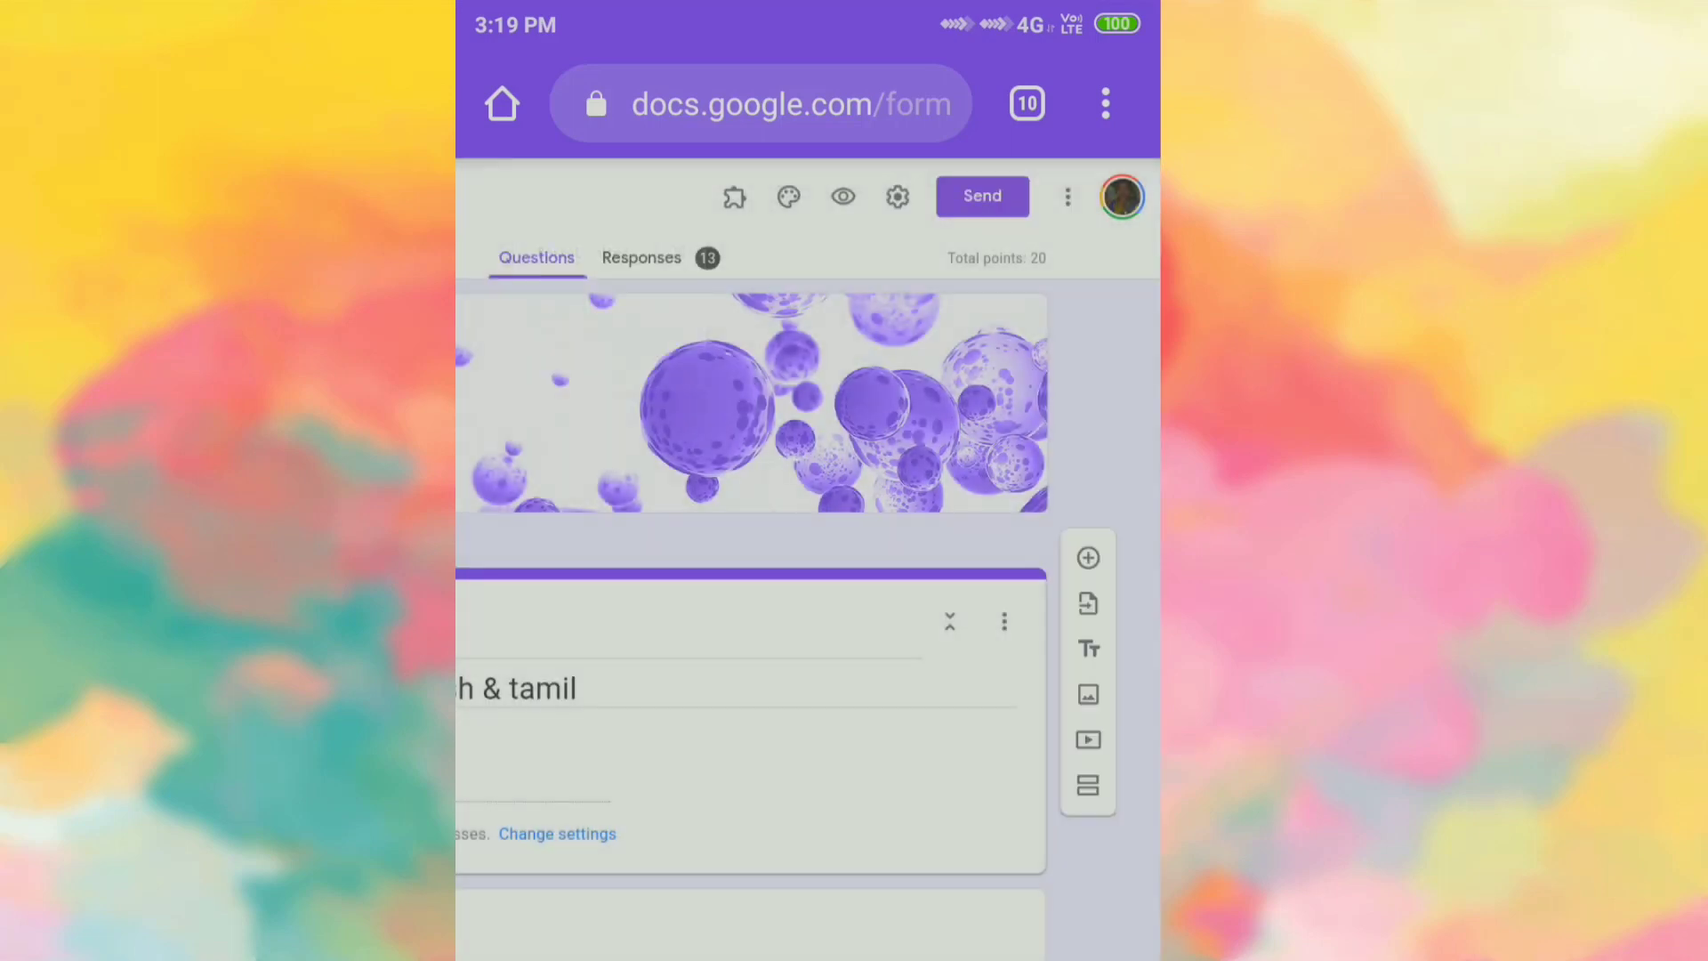
scroll(808, 559, "left", 3)
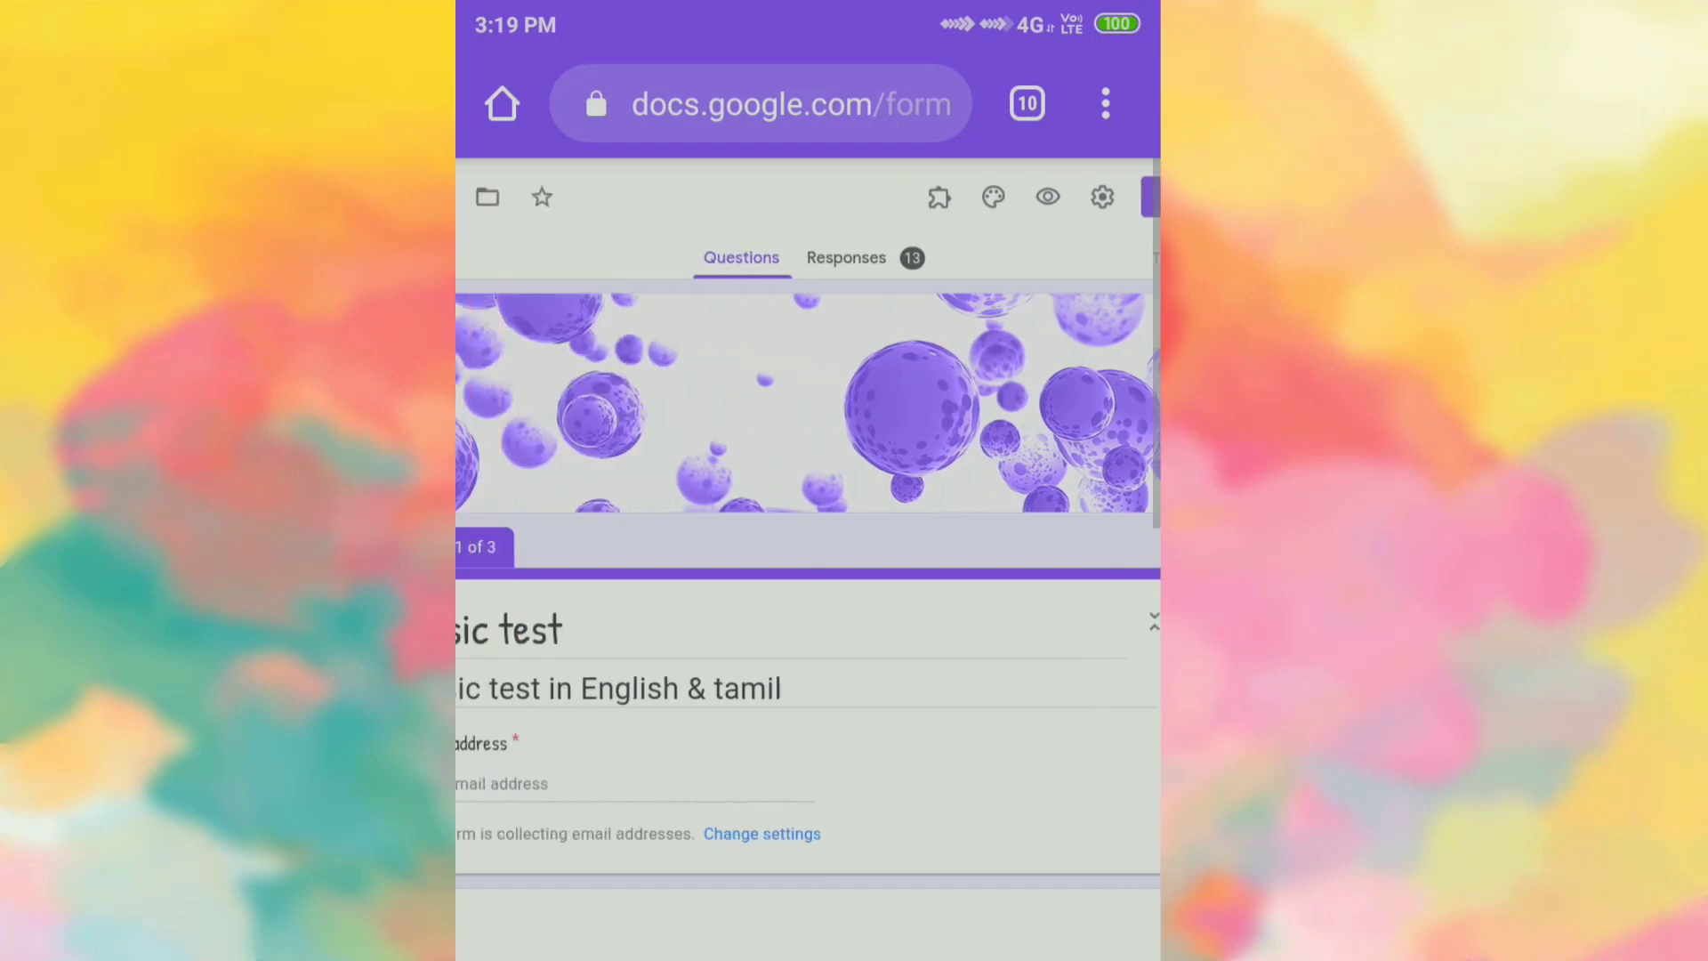
scroll(808, 559, "right", 2)
scroll(808, 559, "down", 3)
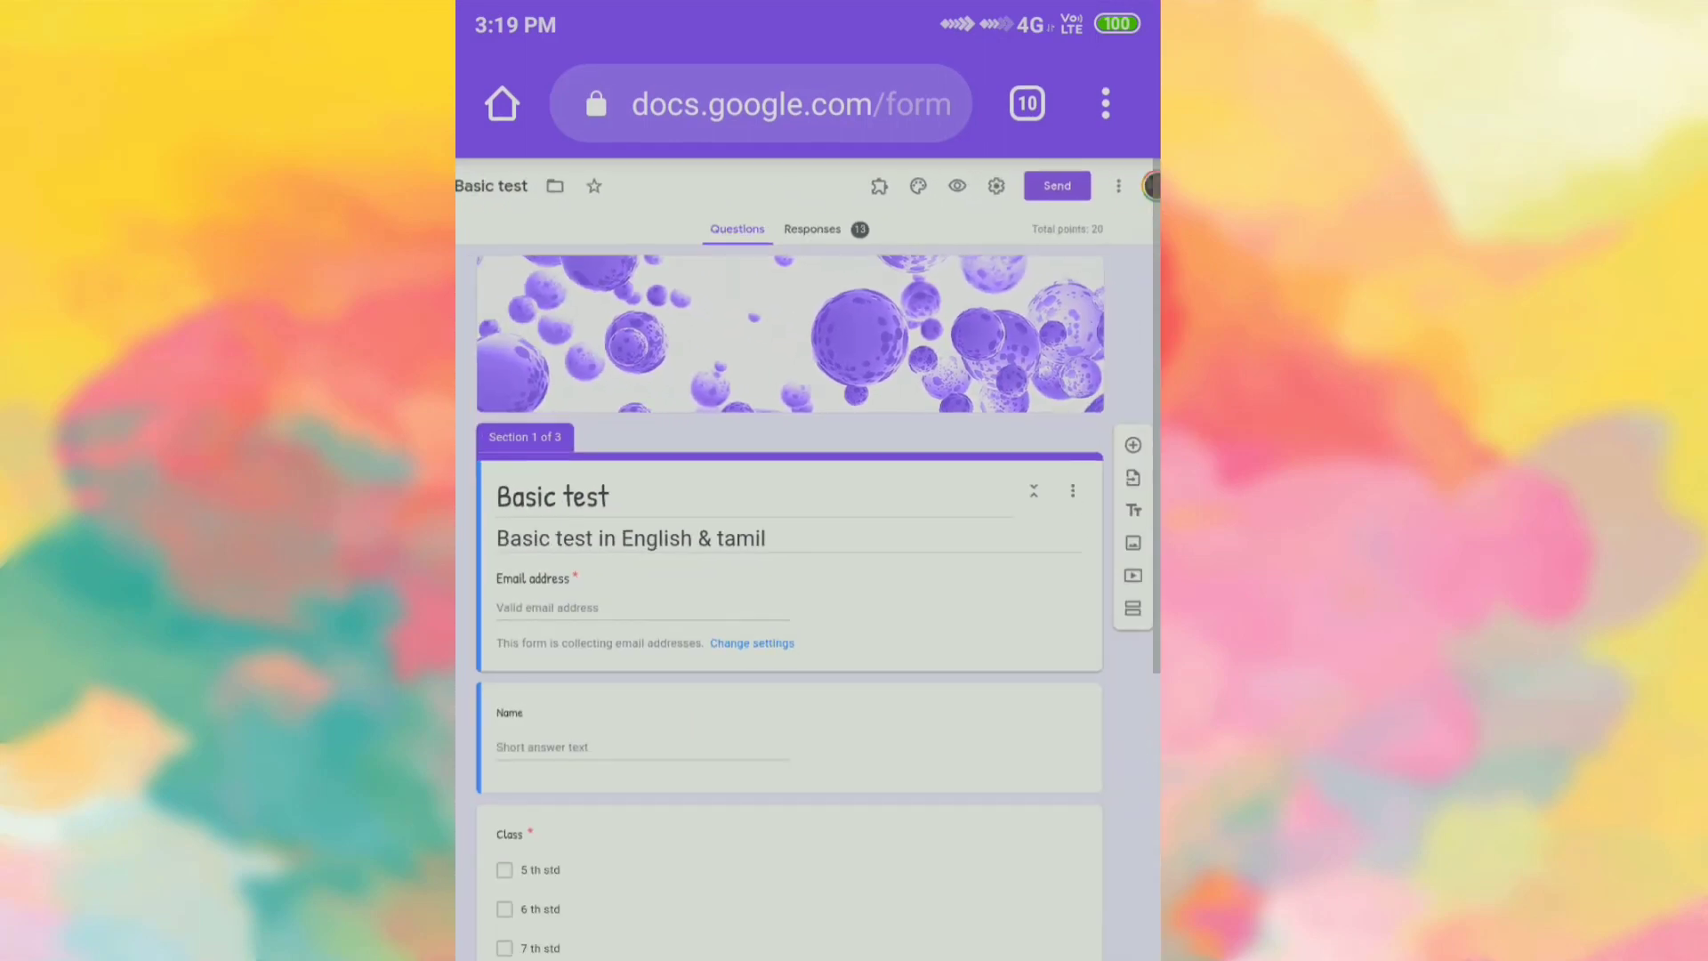